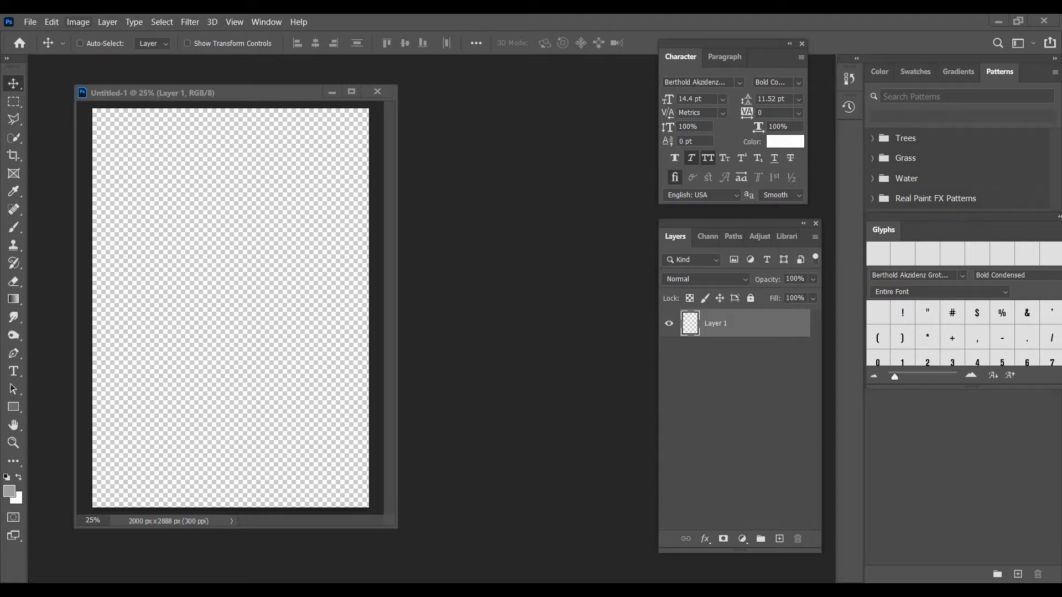
Check the blank document's pixel dimensions and resolution without changing them.
{"action": "left_click", "coordinate": [78, 22]}
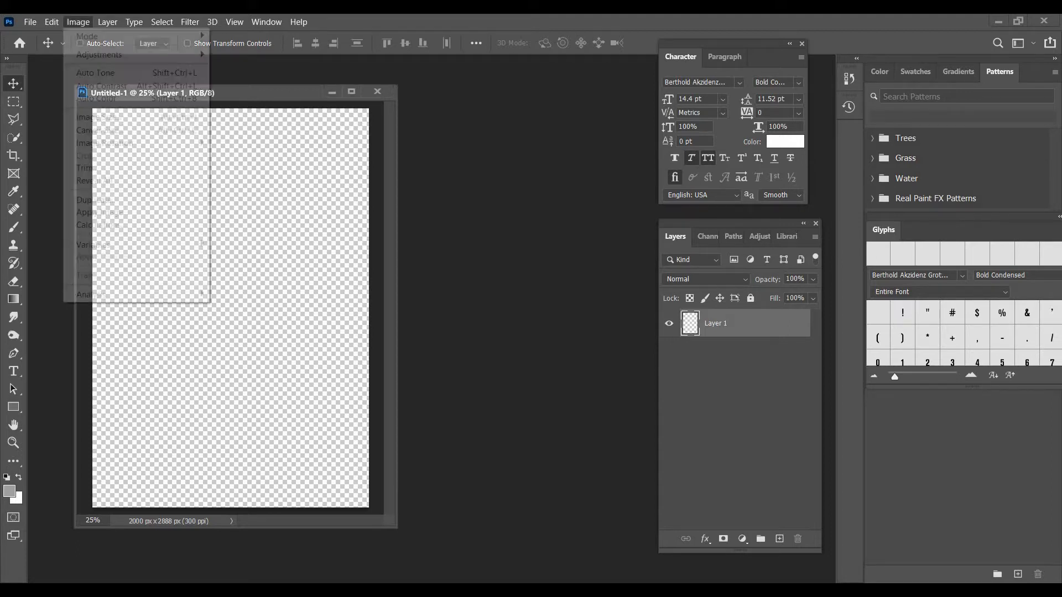
{"action": "left_click", "coordinate": [100, 117]}
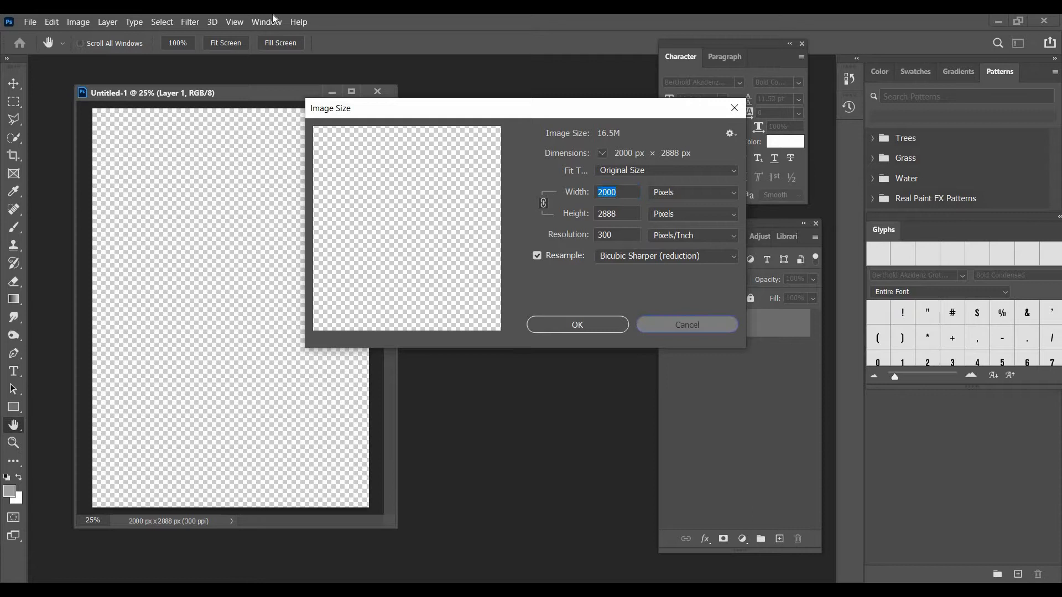
{"action": "left_click", "coordinate": [664, 325]}
Copy the portrait layer from Fury.png into the Untitled-1 document.
{"action": "left_click", "coordinate": [267, 21]}
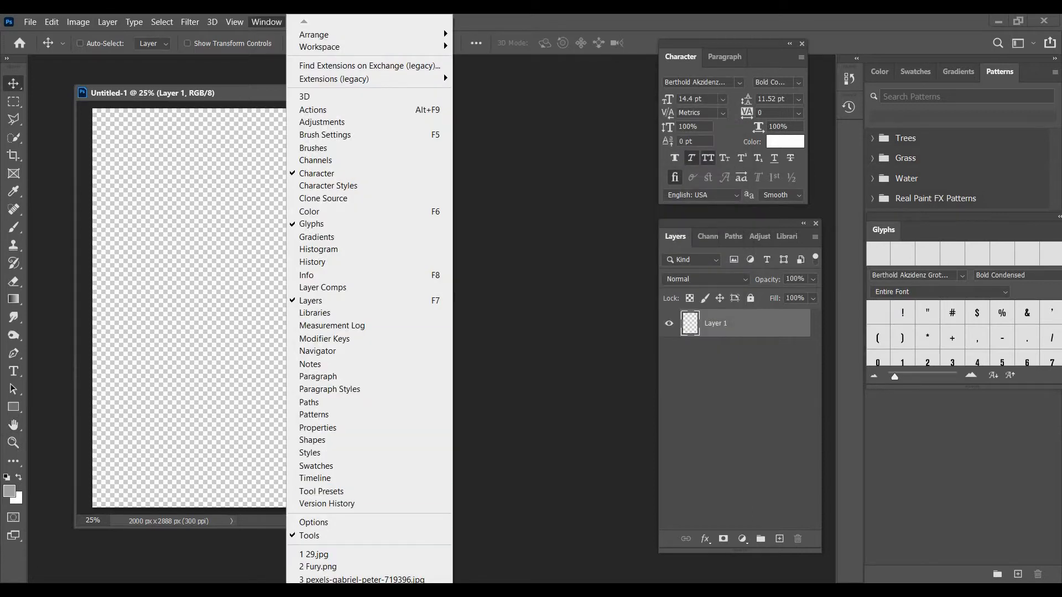
{"action": "scroll", "coordinate": [330, 548], "scroll_direction": "down", "scroll_amount": 5}
{"action": "left_click", "coordinate": [329, 510]}
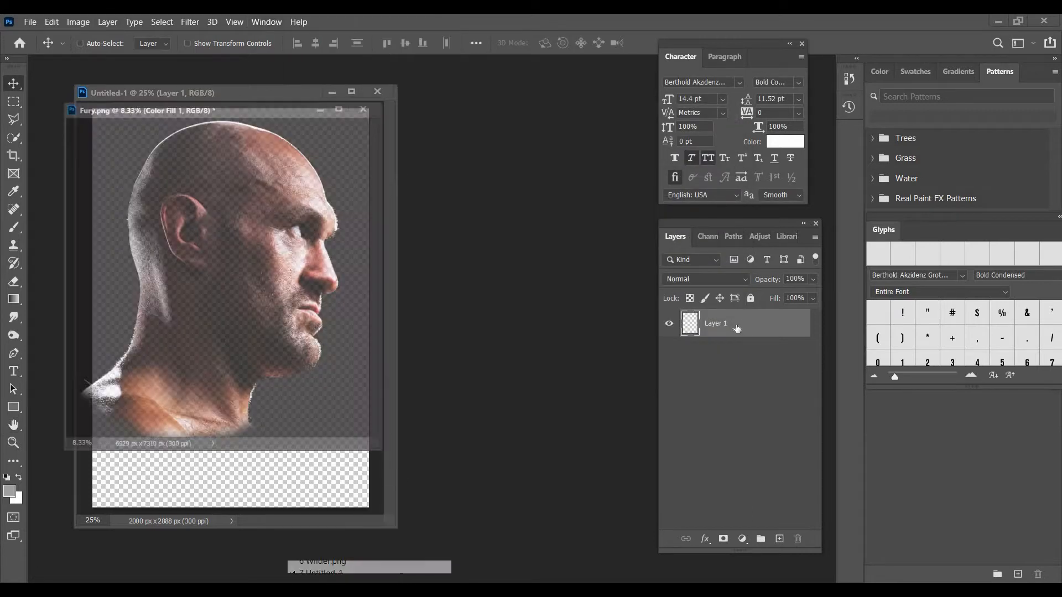
{"action": "left_click", "coordinate": [737, 327]}
{"action": "left_click_drag", "start_coordinate": [214, 221], "coordinate": [244, 461]}
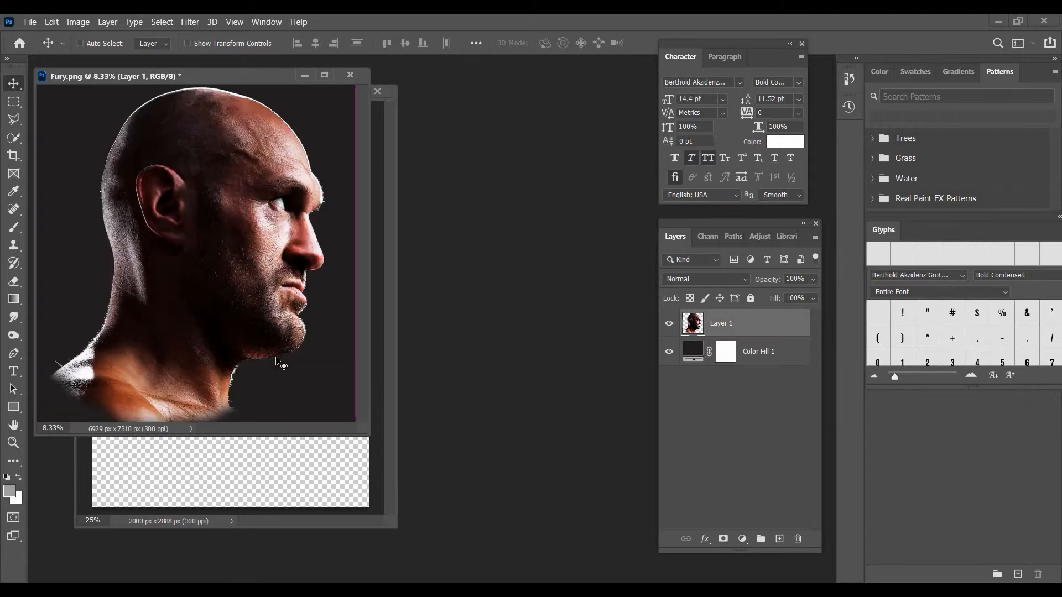
{"action": "left_click_drag", "start_coordinate": [178, 321], "coordinate": [98, 268]}
{"action": "left_click_drag", "start_coordinate": [313, 216], "coordinate": [205, 295]}
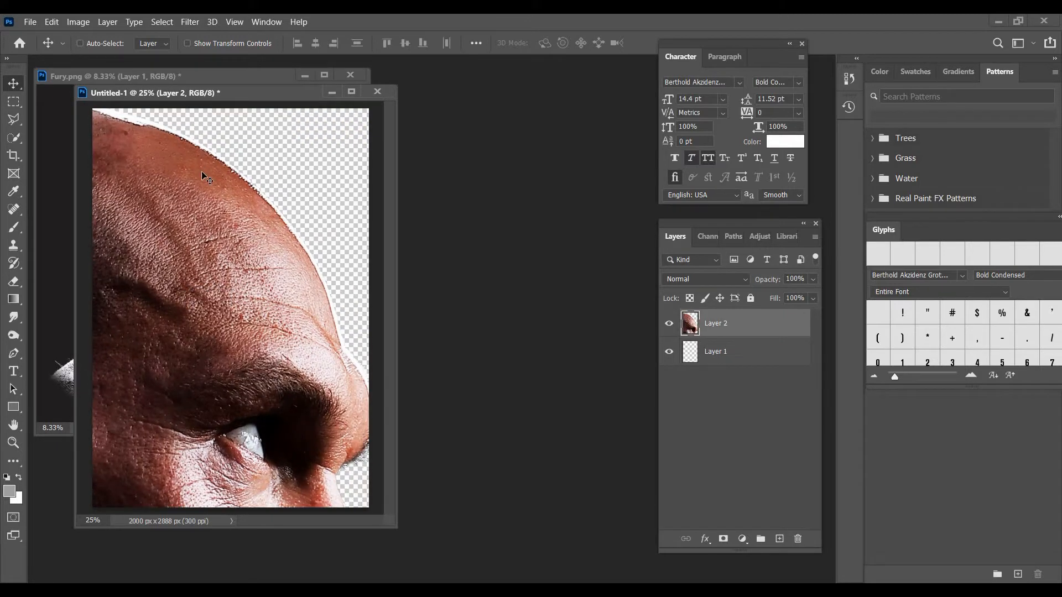
Scale the Fury portrait to 39.59% along the canvas's left edge, and close Fury.png without saving.
{"action": "key", "text": "ctrl+t"}
{"action": "left_click_drag", "start_coordinate": [205, 154], "coordinate": [204, 251]}
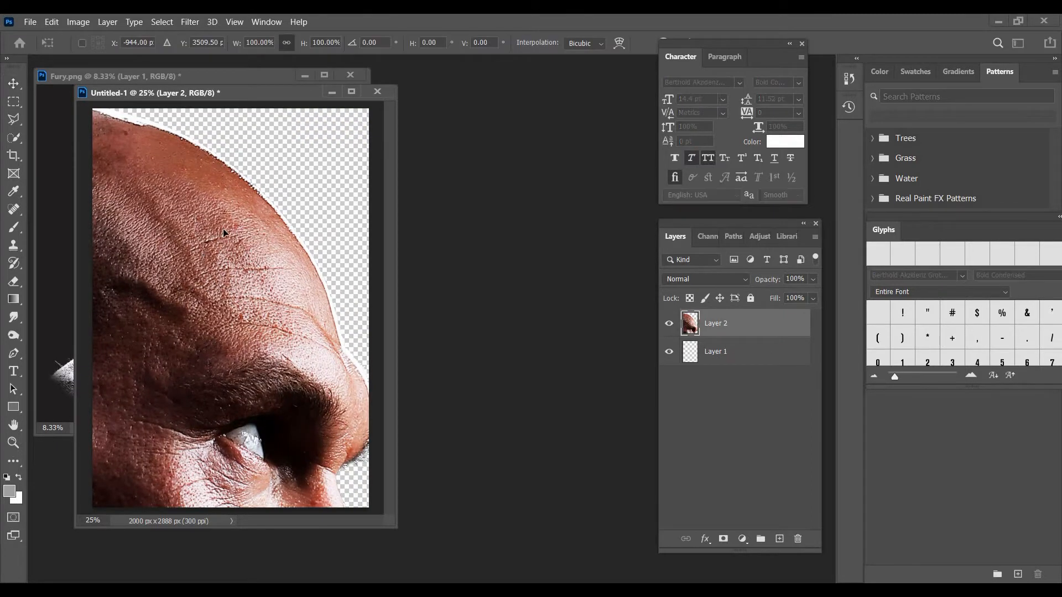
{"action": "left_click_drag", "start_coordinate": [383, 189], "coordinate": [147, 333]}
{"action": "left_click_drag", "start_coordinate": [151, 449], "coordinate": [286, 193]}
{"action": "left_click_drag", "start_coordinate": [350, 134], "coordinate": [164, 357]}
{"action": "left_click_drag", "start_coordinate": [122, 406], "coordinate": [309, 198]}
{"action": "left_click_drag", "start_coordinate": [350, 150], "coordinate": [270, 191]}
{"action": "left_click_drag", "start_coordinate": [145, 319], "coordinate": [121, 254]}
{"action": "left_click", "coordinate": [17, 89]}
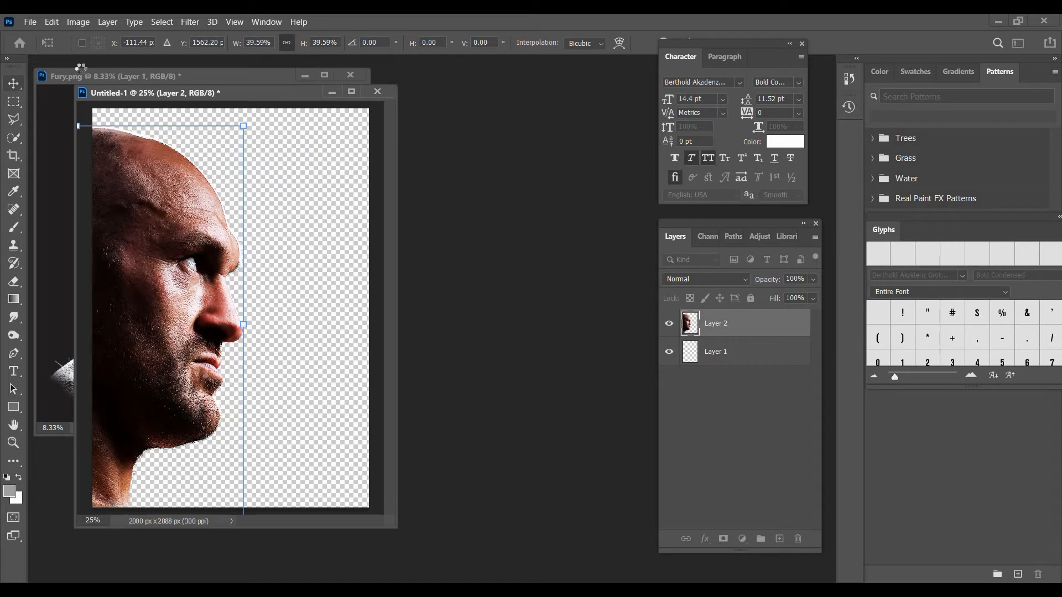
{"action": "left_click", "coordinate": [349, 75]}
{"action": "left_click", "coordinate": [552, 243]}
Copy the portrait layer from Wilder.png into Untitled-1 and close Wilder.png without saving.
{"action": "left_click", "coordinate": [266, 22]}
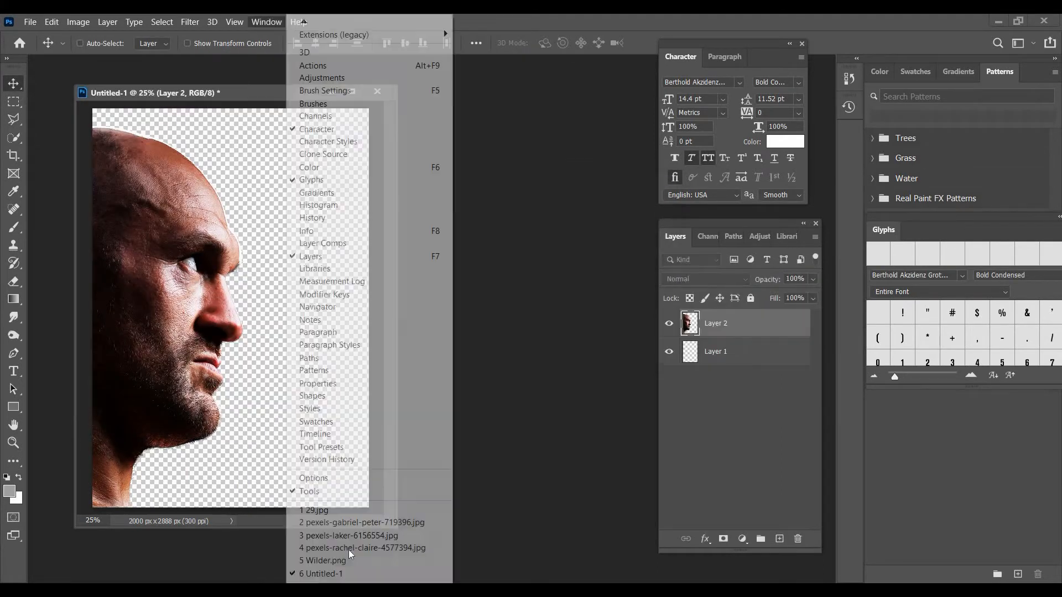
{"action": "left_click", "coordinate": [348, 561]}
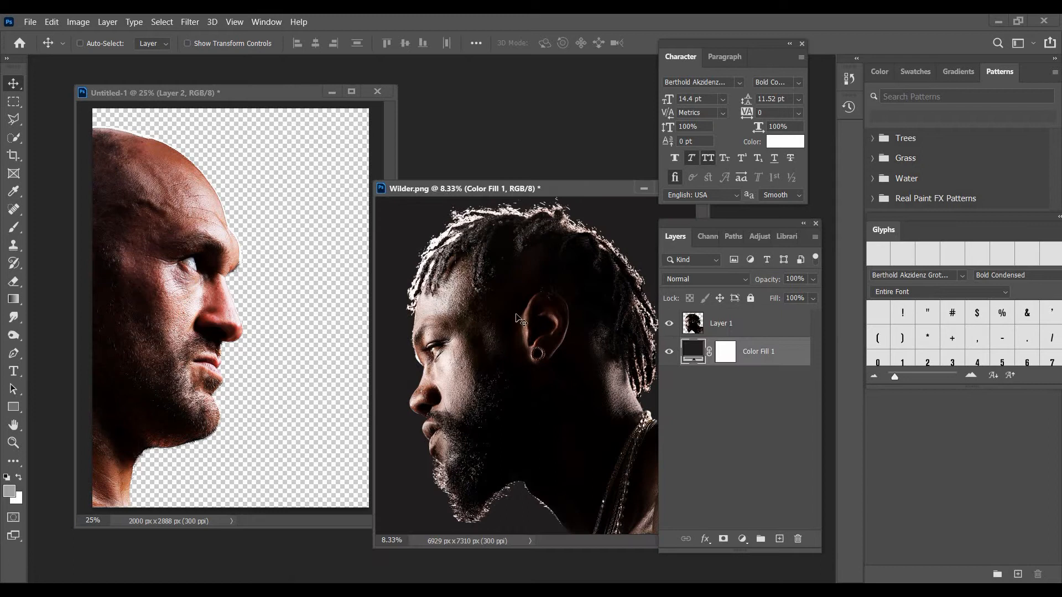
{"action": "left_click_drag", "start_coordinate": [225, 241], "coordinate": [224, 243]}
{"action": "left_click_drag", "start_coordinate": [584, 182], "coordinate": [411, 242]}
{"action": "left_click", "coordinate": [520, 242]}
{"action": "left_click", "coordinate": [552, 241]}
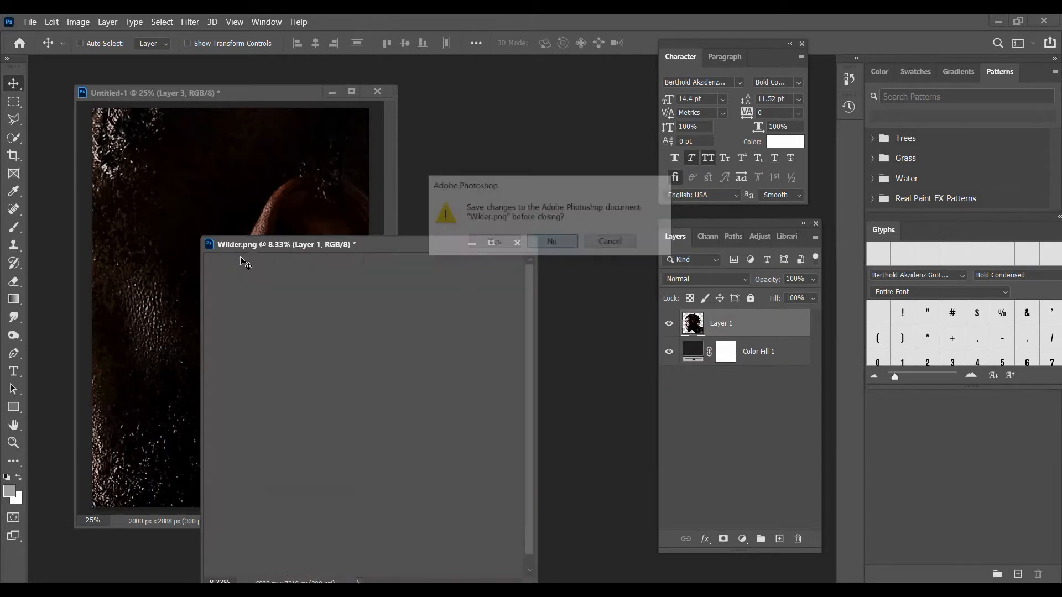
Scale the Wilder portrait to about 50% and rotate it about 16°, placing it at the canvas's lower right.
{"action": "key", "text": "ctrl+t"}
{"action": "left_click_drag", "start_coordinate": [220, 210], "coordinate": [228, 327]}
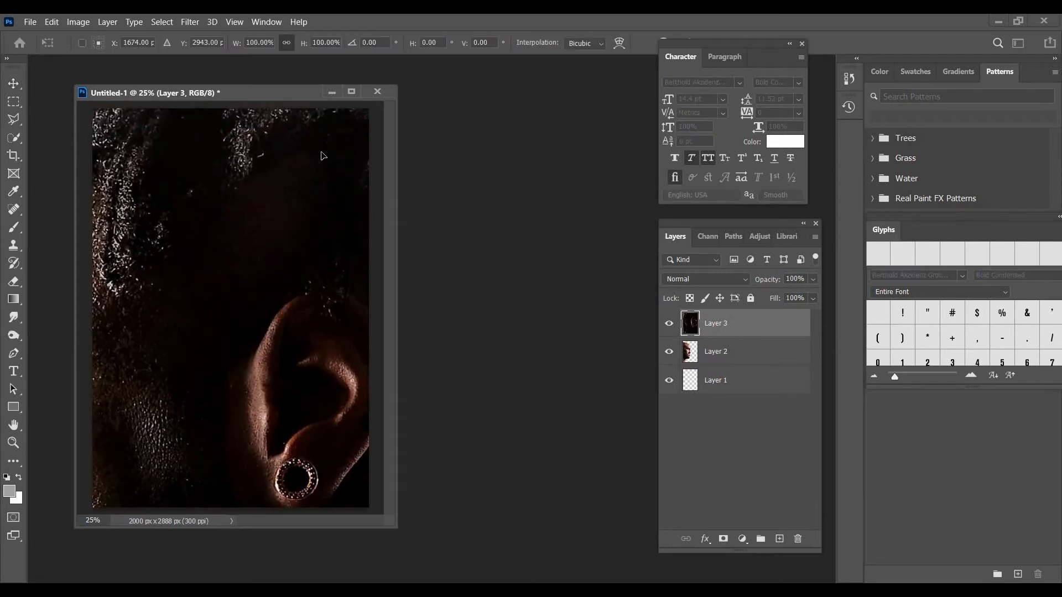
{"action": "left_click_drag", "start_coordinate": [322, 157], "coordinate": [318, 273]}
{"action": "left_click_drag", "start_coordinate": [320, 128], "coordinate": [324, 404]}
{"action": "left_click_drag", "start_coordinate": [250, 411], "coordinate": [213, 351]}
{"action": "left_click_drag", "start_coordinate": [189, 287], "coordinate": [247, 248]}
{"action": "left_click_drag", "start_coordinate": [300, 461], "coordinate": [269, 274]}
{"action": "left_click_drag", "start_coordinate": [186, 244], "coordinate": [219, 209]}
{"action": "left_click_drag", "start_coordinate": [193, 396], "coordinate": [273, 419]}
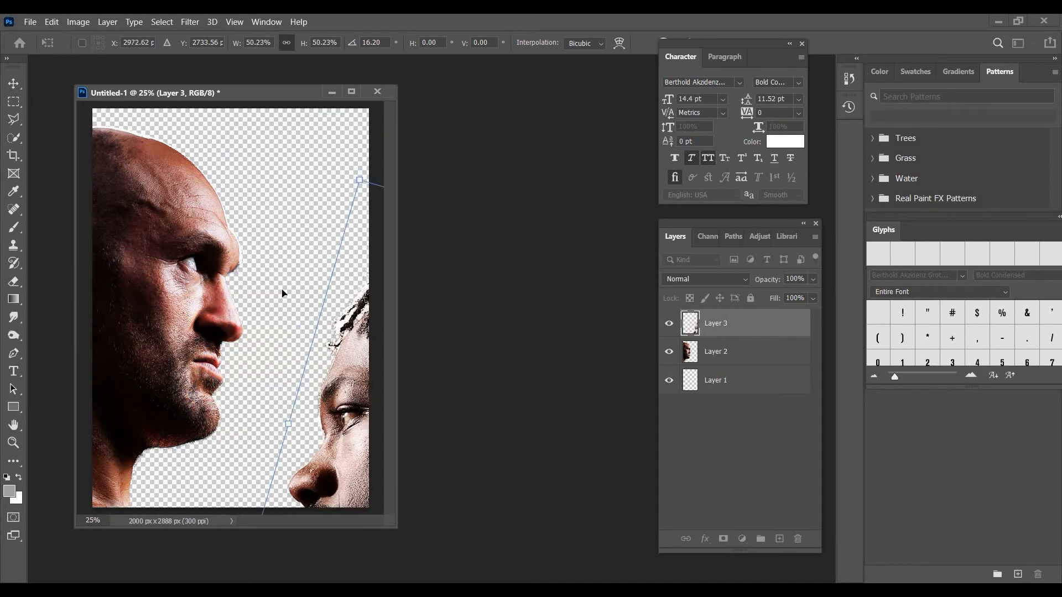
Reduce the Wilder portrait to 35.19% at a 14.83° rotation and place it on the right, face to face with Fury.
{"action": "left_click_drag", "start_coordinate": [333, 454], "coordinate": [313, 292]}
{"action": "left_click_drag", "start_coordinate": [198, 506], "coordinate": [257, 452]}
{"action": "left_click_drag", "start_coordinate": [362, 381], "coordinate": [270, 405]}
{"action": "left_click_drag", "start_coordinate": [200, 471], "coordinate": [263, 430]}
{"action": "left_click_drag", "start_coordinate": [305, 402], "coordinate": [263, 416]}
{"action": "left_click_drag", "start_coordinate": [208, 448], "coordinate": [226, 409]}
{"action": "left_click_drag", "start_coordinate": [244, 211], "coordinate": [240, 217]}
{"action": "left_click_drag", "start_coordinate": [335, 268], "coordinate": [311, 270]}
{"action": "left_click_drag", "start_coordinate": [11, 68], "coordinate": [12, 70]}
{"action": "left_click", "coordinate": [15, 81]}
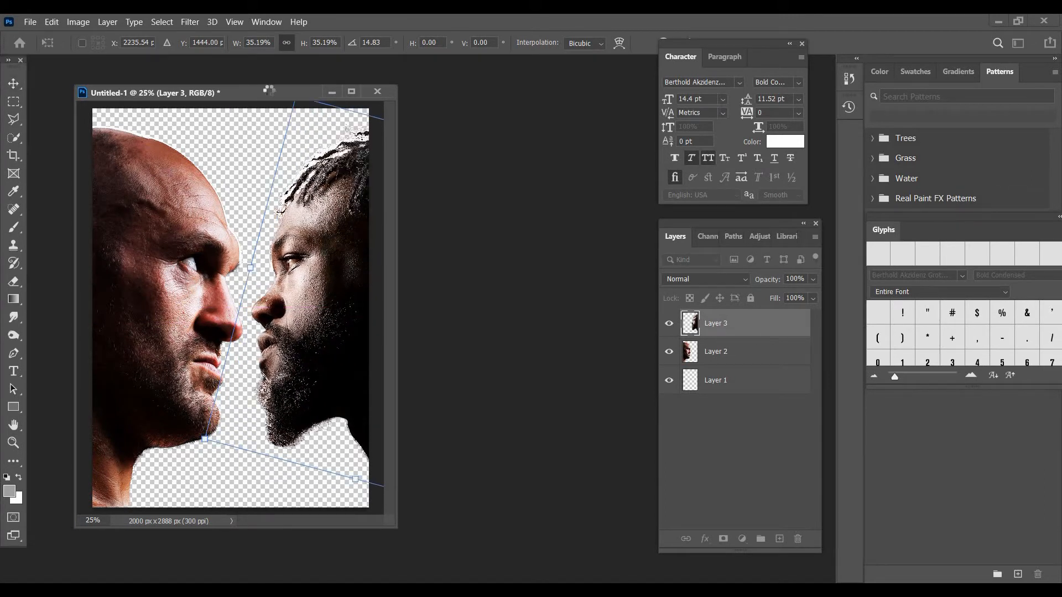
Convert both portrait layers, Layer 3 and Layer 2, to smart objects.
{"action": "left_click", "coordinate": [267, 21]}
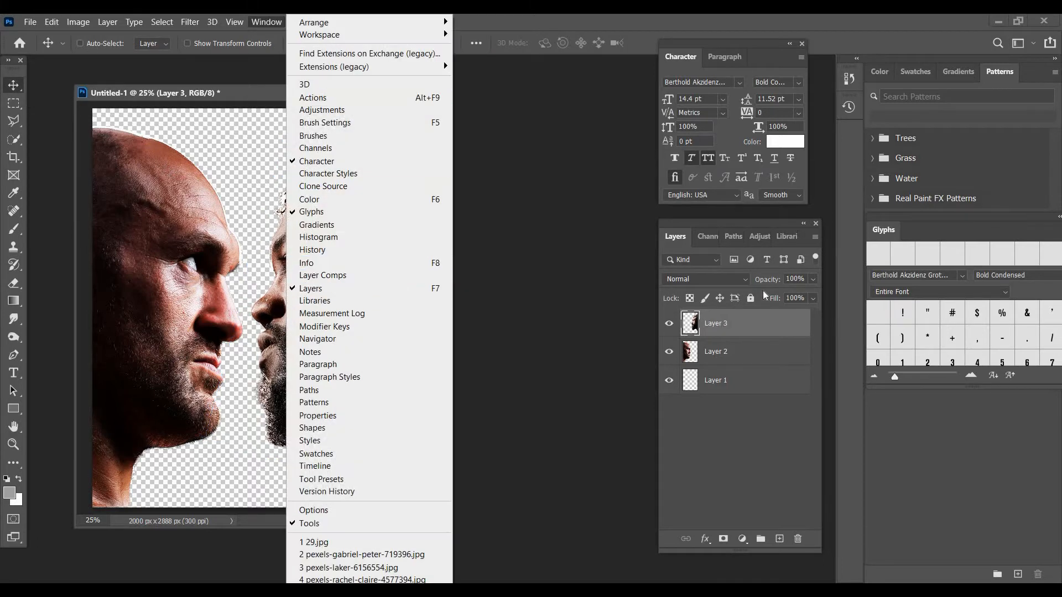
{"action": "right_click", "coordinate": [721, 325]}
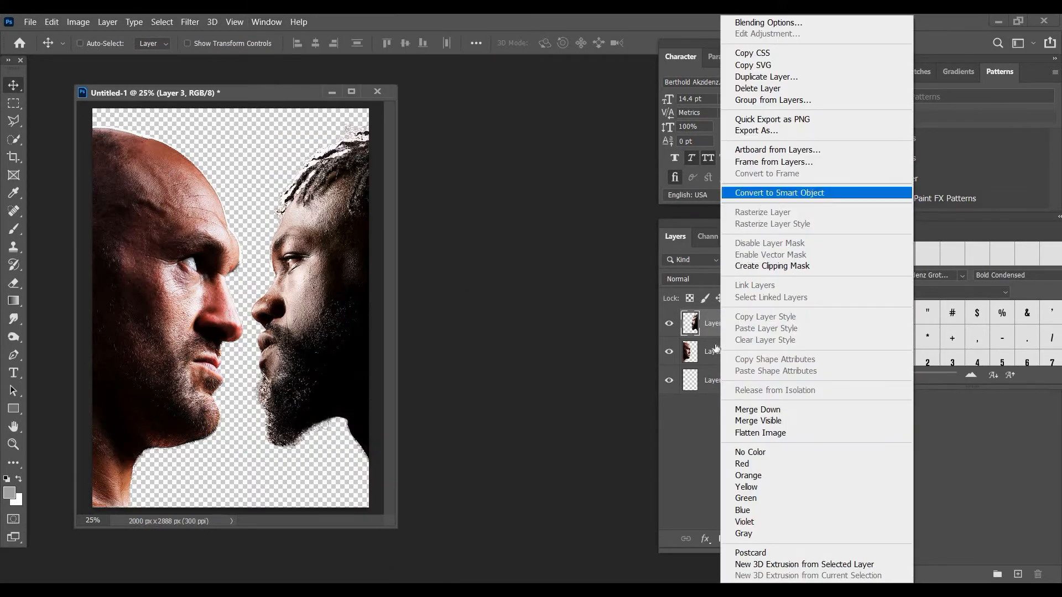
{"action": "left_click", "coordinate": [779, 193]}
{"action": "left_click", "coordinate": [718, 352]}
{"action": "right_click", "coordinate": [721, 351]}
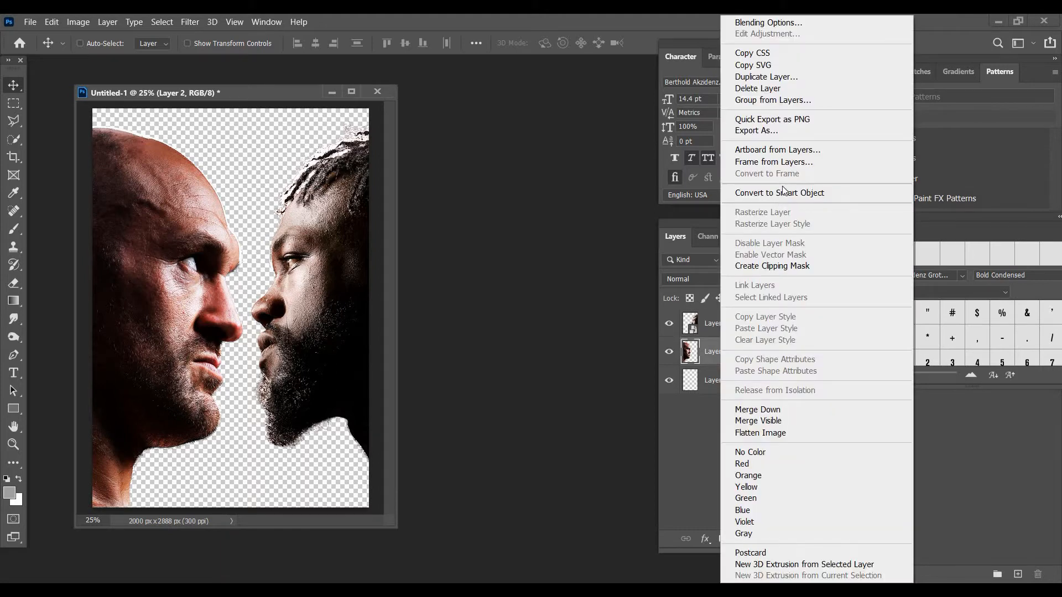
{"action": "left_click", "coordinate": [774, 194]}
Rename the left portrait's layer Fury and the right portrait's layer Wilder.
{"action": "double_click", "coordinate": [715, 351]}
{"action": "type", "text": "Fury"}
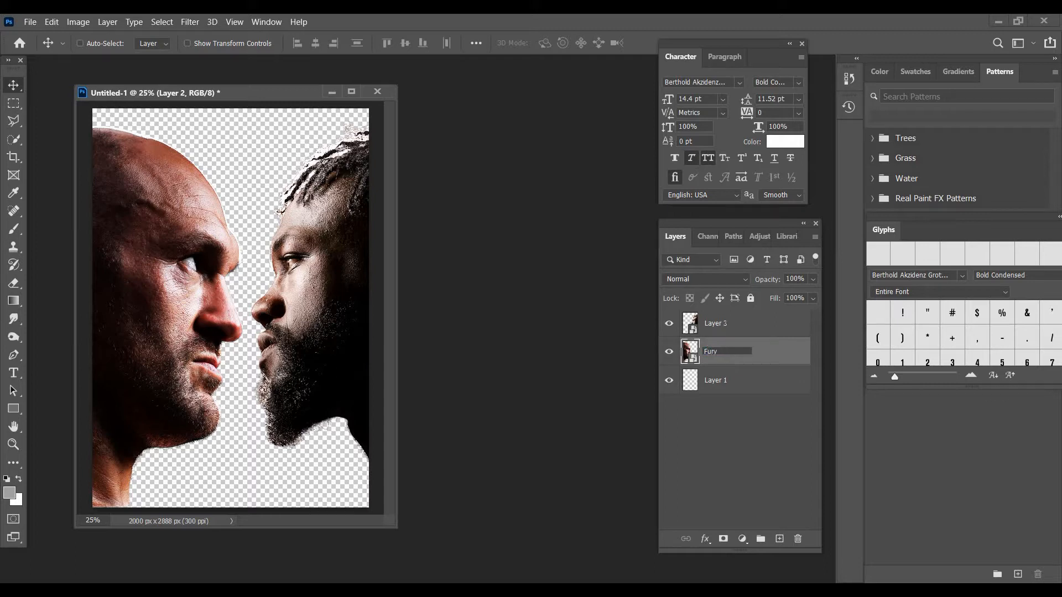
{"action": "double_click", "coordinate": [726, 322]}
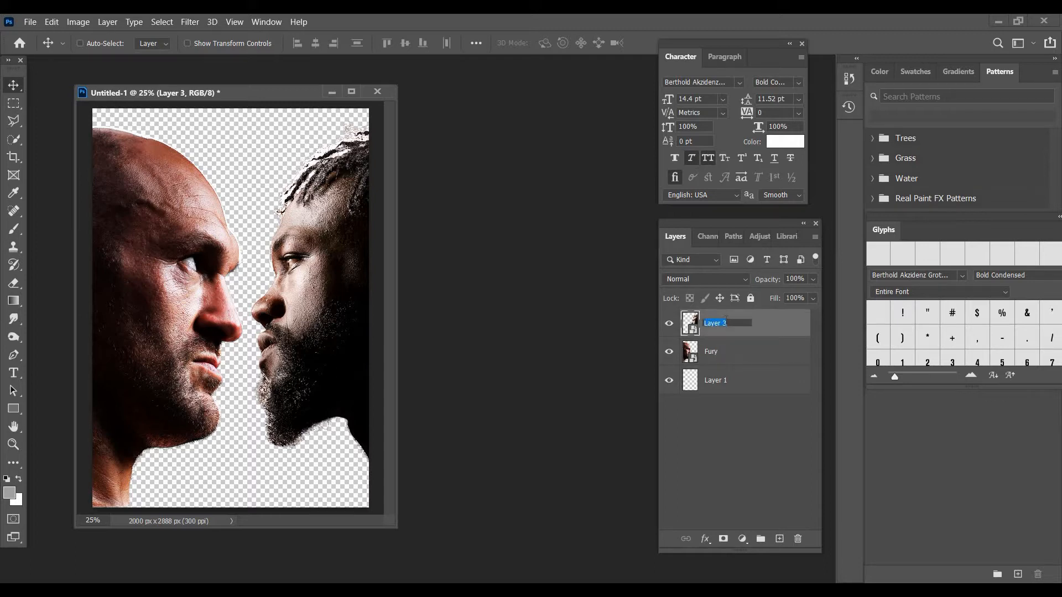
{"action": "type", "text": "Wilder"}
Copy the blue fountain photo pexels-gabriel-peter-719396.jpg into Untitled-1 directly above Layer 1, behind both portraits.
{"action": "left_click", "coordinate": [720, 382]}
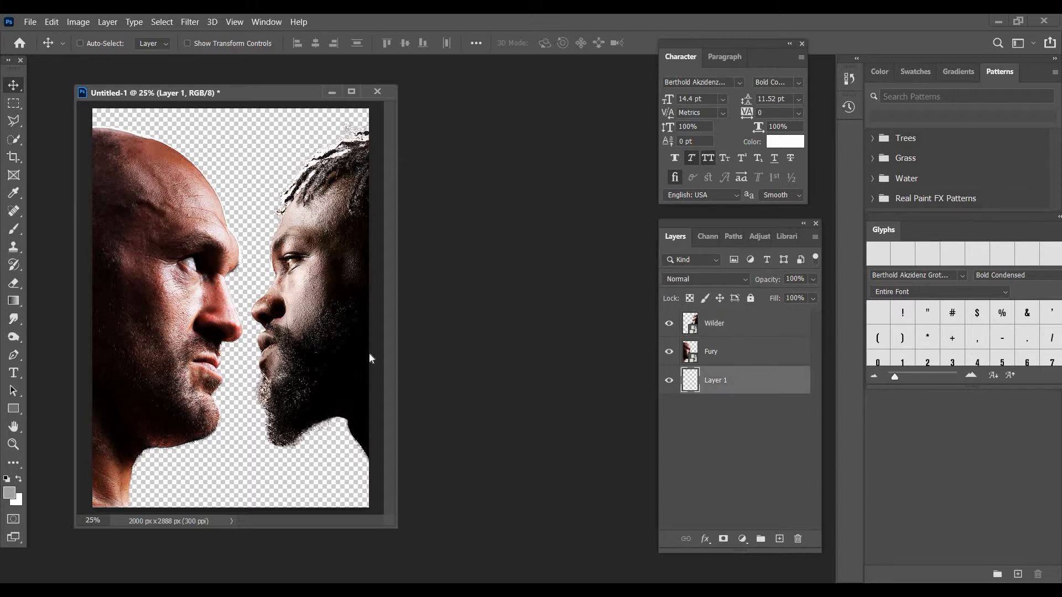
{"action": "left_click", "coordinate": [267, 22]}
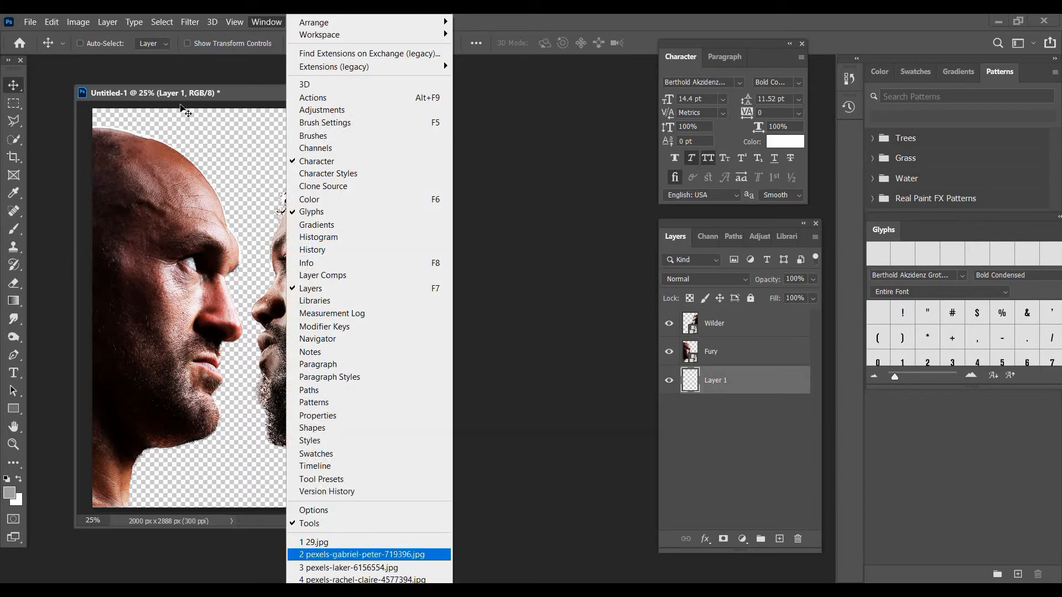
{"action": "left_click", "coordinate": [370, 555]}
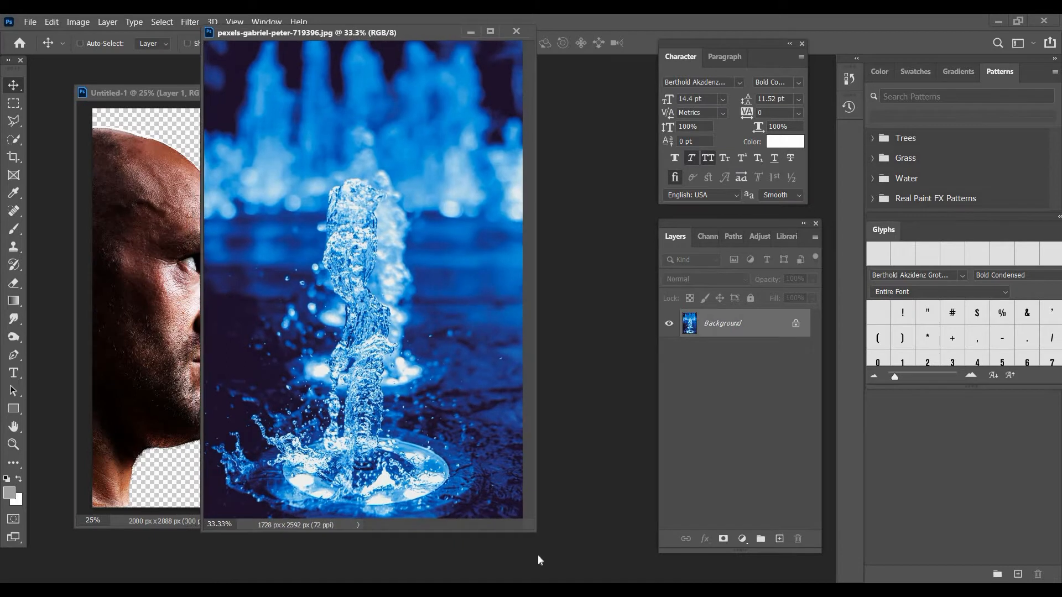
{"action": "left_click_drag", "start_coordinate": [555, 555], "coordinate": [562, 557]}
{"action": "left_click_drag", "start_coordinate": [390, 299], "coordinate": [145, 209]}
{"action": "left_click_drag", "start_coordinate": [267, 329], "coordinate": [273, 295]}
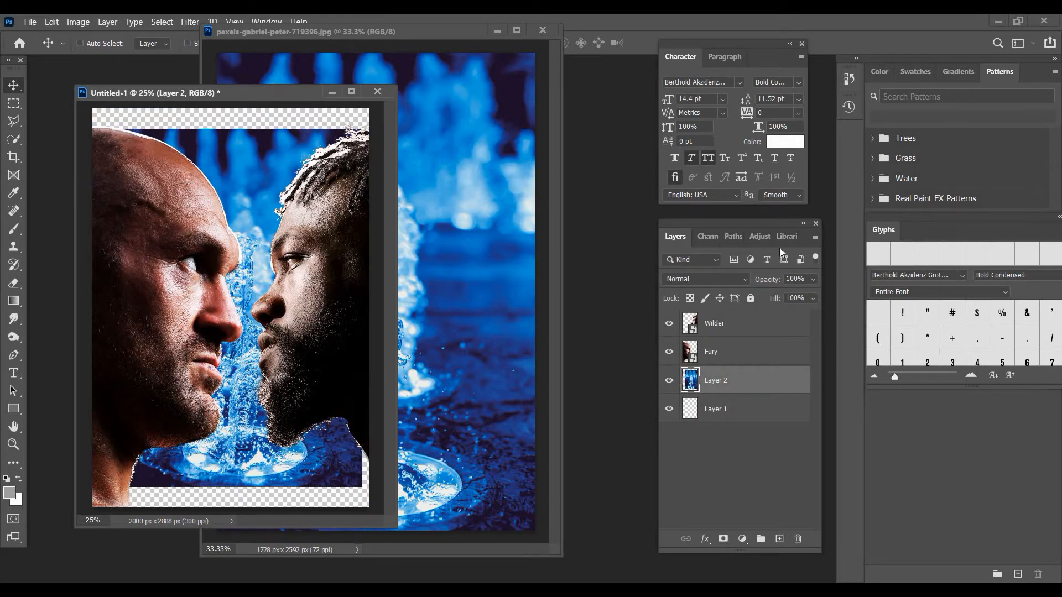
Convert the fountain layer to a smart object and enlarge it until it covers the whole canvas.
{"action": "right_click", "coordinate": [748, 381]}
{"action": "key", "text": "alt+e"}
{"action": "left_click", "coordinate": [103, 307]}
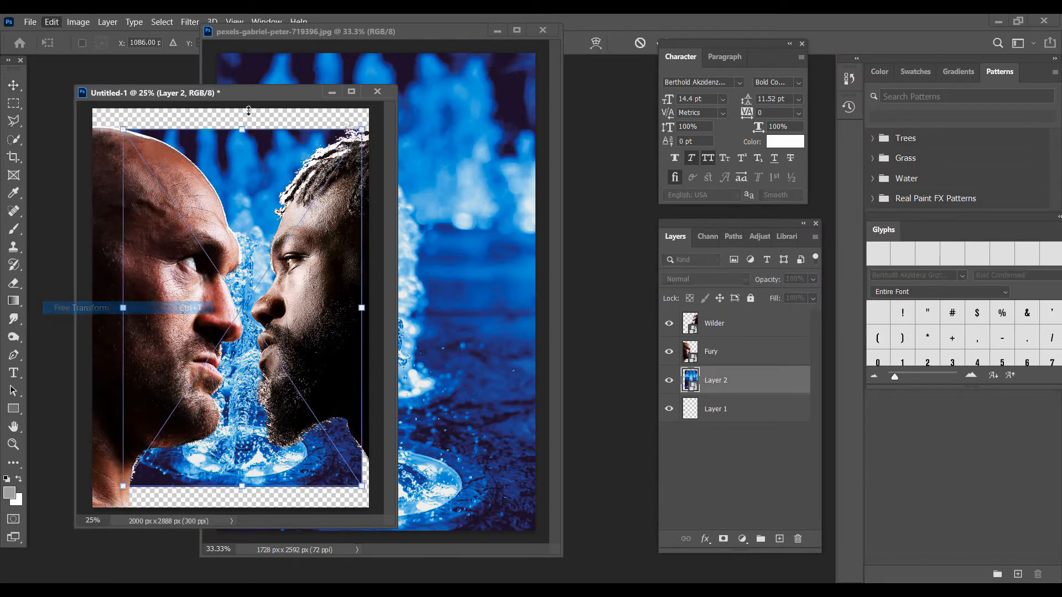
{"action": "left_click_drag", "start_coordinate": [241, 129], "coordinate": [241, 109]}
{"action": "left_click_drag", "start_coordinate": [115, 296], "coordinate": [85, 292]}
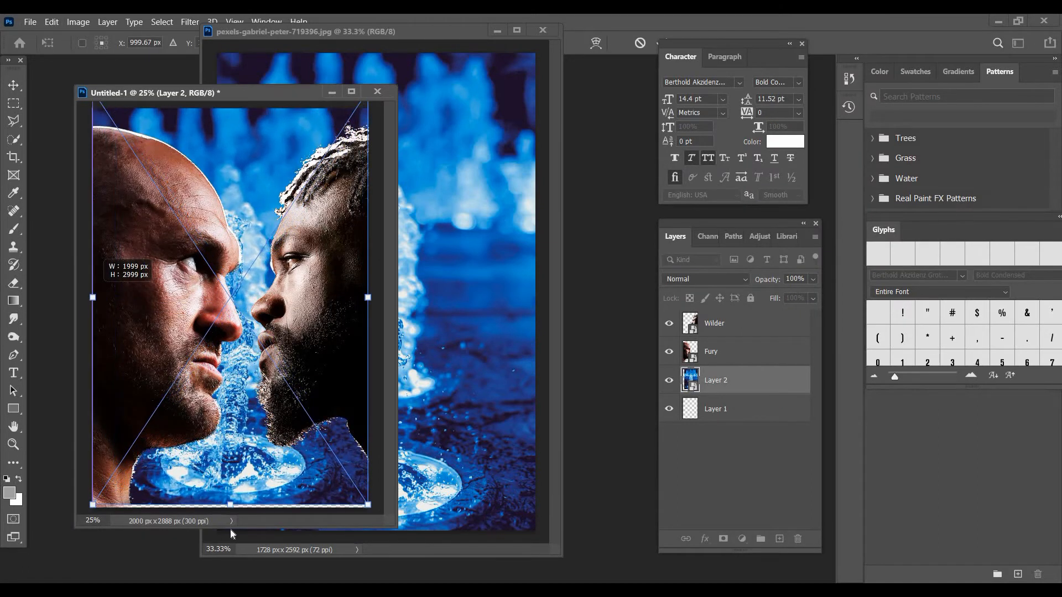
{"action": "left_click_drag", "start_coordinate": [227, 510], "coordinate": [227, 520]}
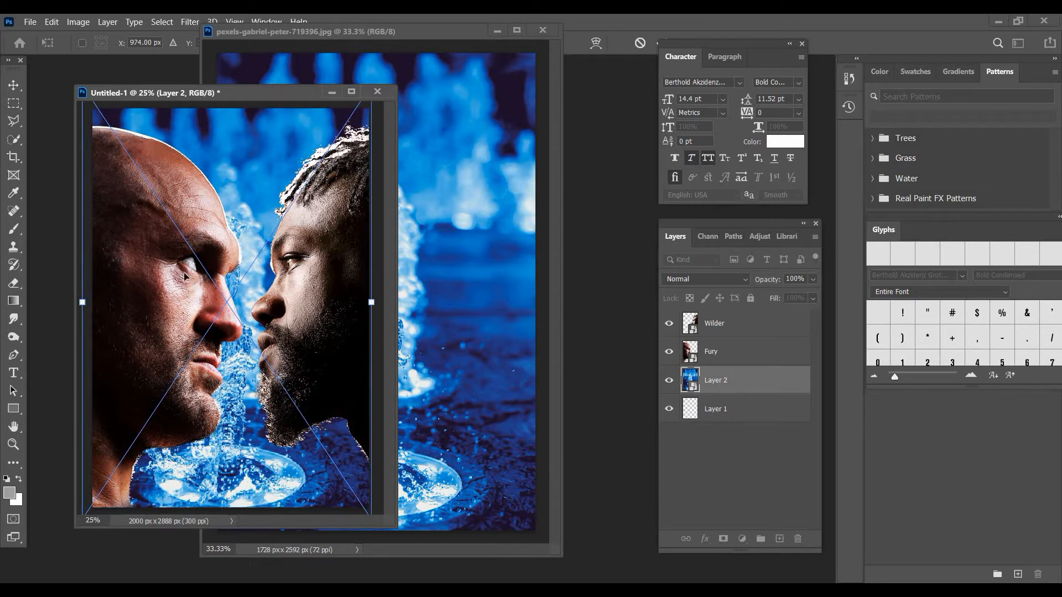
{"action": "left_click_drag", "start_coordinate": [242, 356], "coordinate": [245, 356]}
{"action": "key", "text": "Return"}
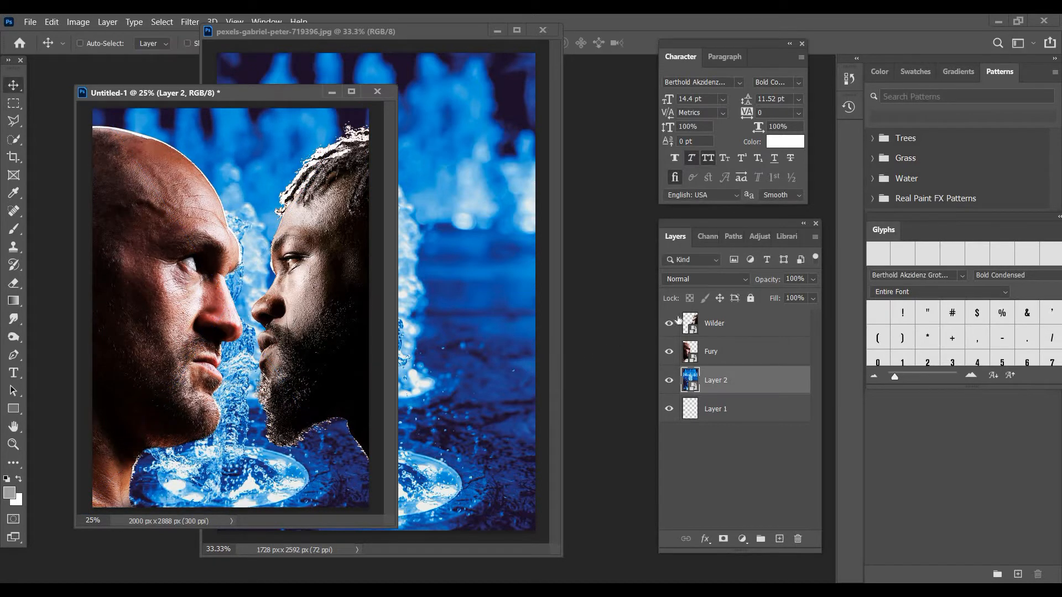
Move the Fury portrait up towards Wilder's face and flip it horizontally.
{"action": "left_click", "coordinate": [691, 350]}
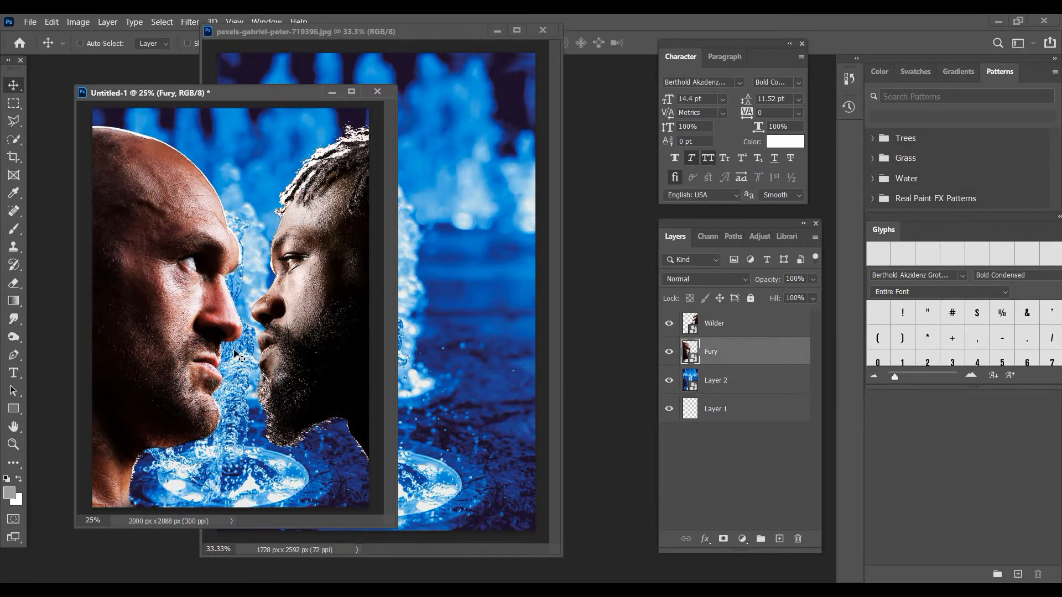
{"action": "left_click_drag", "start_coordinate": [230, 324], "coordinate": [245, 310]}
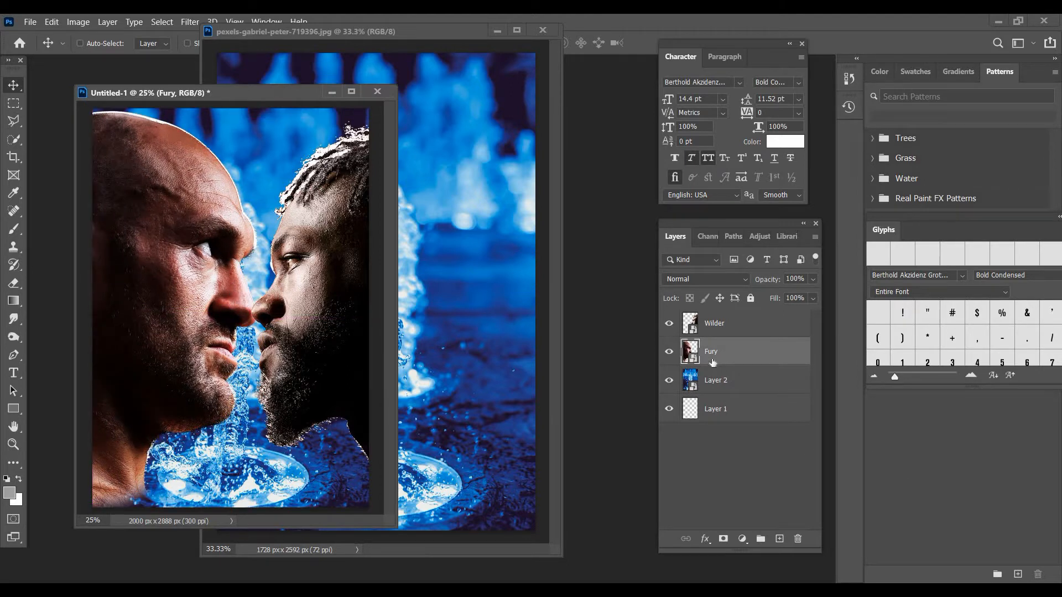
{"action": "key", "text": "ctrl+t"}
{"action": "right_click", "coordinate": [310, 236]}
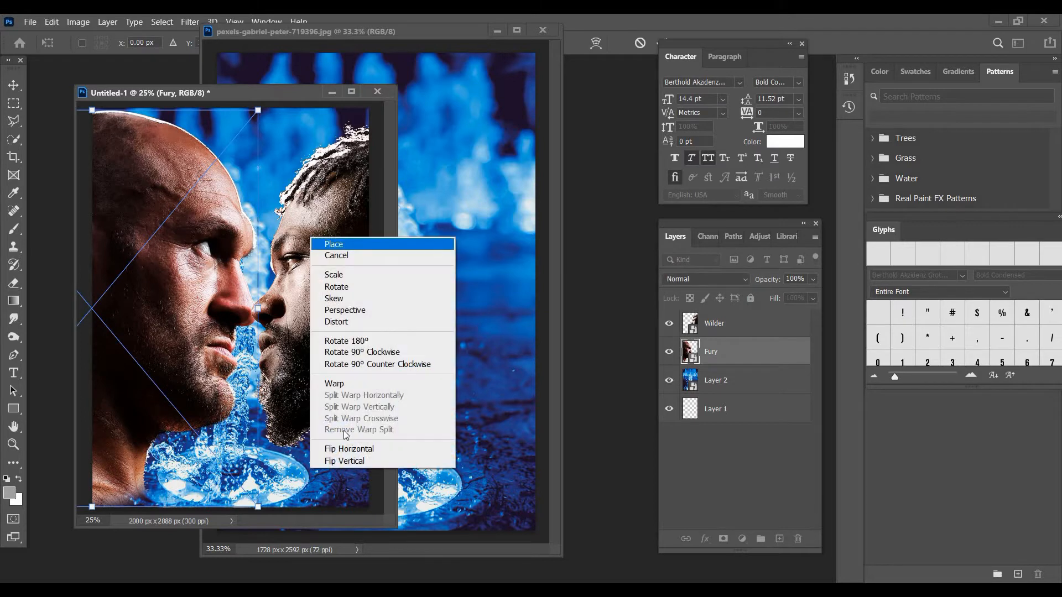
{"action": "left_click", "coordinate": [350, 449]}
Shrink the flipped Fury portrait slightly and position it behind Wilder, with the face near the canvas's left edge.
{"action": "left_click_drag", "start_coordinate": [188, 286], "coordinate": [304, 297]}
{"action": "left_click_drag", "start_coordinate": [215, 239], "coordinate": [271, 304]}
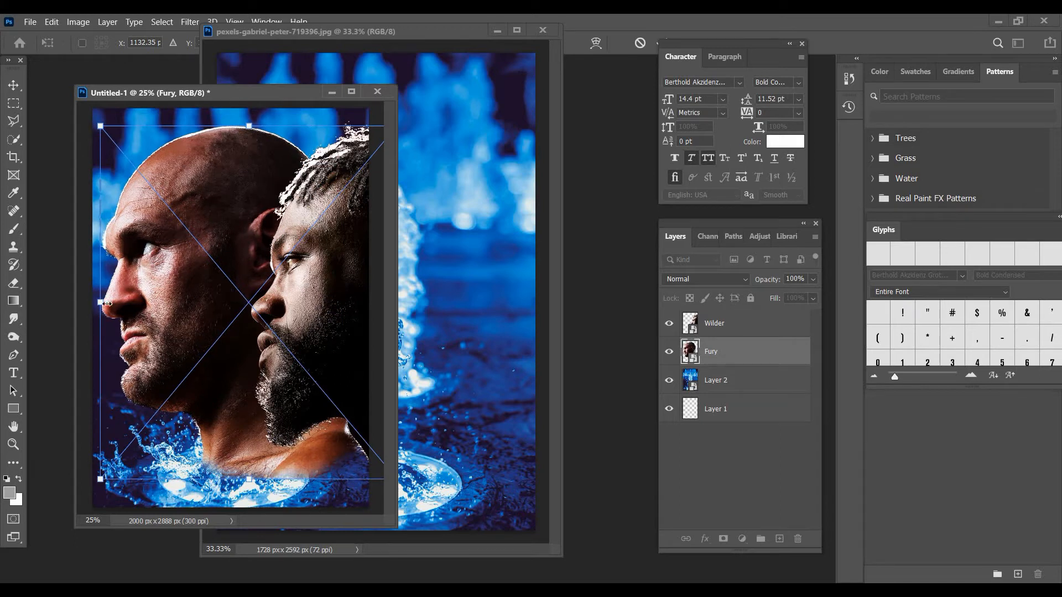
{"action": "left_click_drag", "start_coordinate": [100, 302], "coordinate": [115, 300]}
{"action": "left_click_drag", "start_coordinate": [221, 310], "coordinate": [206, 308]}
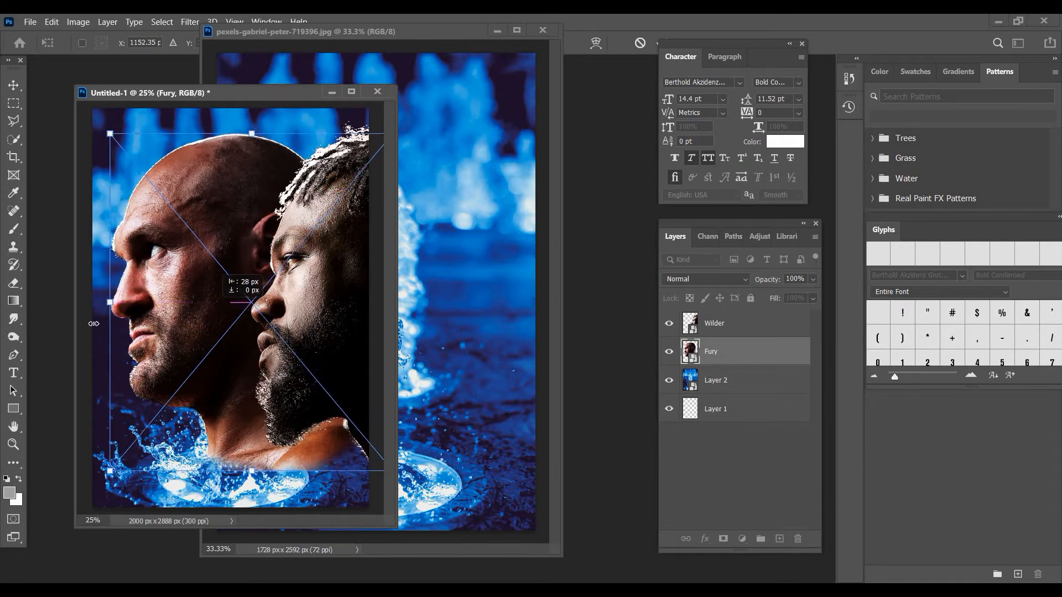
{"action": "left_click_drag", "start_coordinate": [100, 302], "coordinate": [96, 272]}
{"action": "left_click_drag", "start_coordinate": [202, 290], "coordinate": [199, 289]}
{"action": "left_click", "coordinate": [14, 86]}
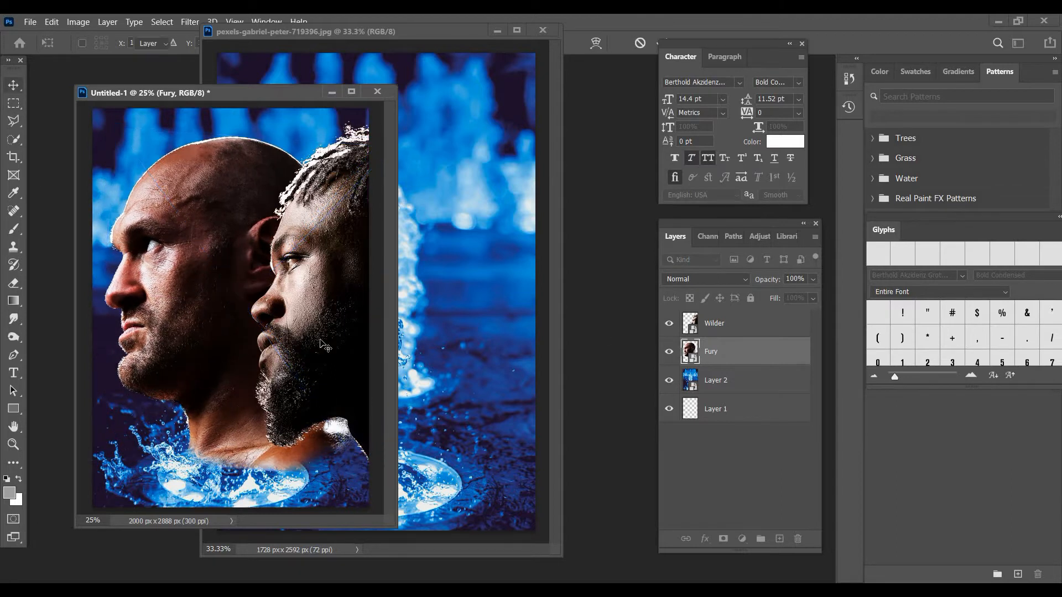
Flip the Wilder portrait horizontally, shrink it slightly and position it with the face near the canvas's right edge.
{"action": "key", "text": "alt+bracketright"}
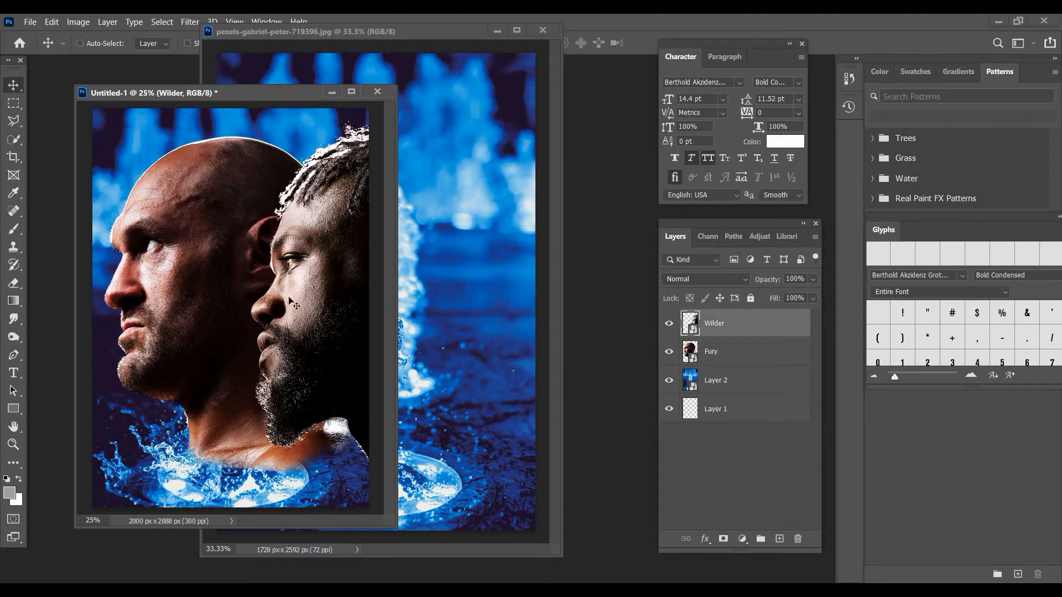
{"action": "key", "text": "ctrl+t"}
{"action": "right_click", "coordinate": [278, 289]}
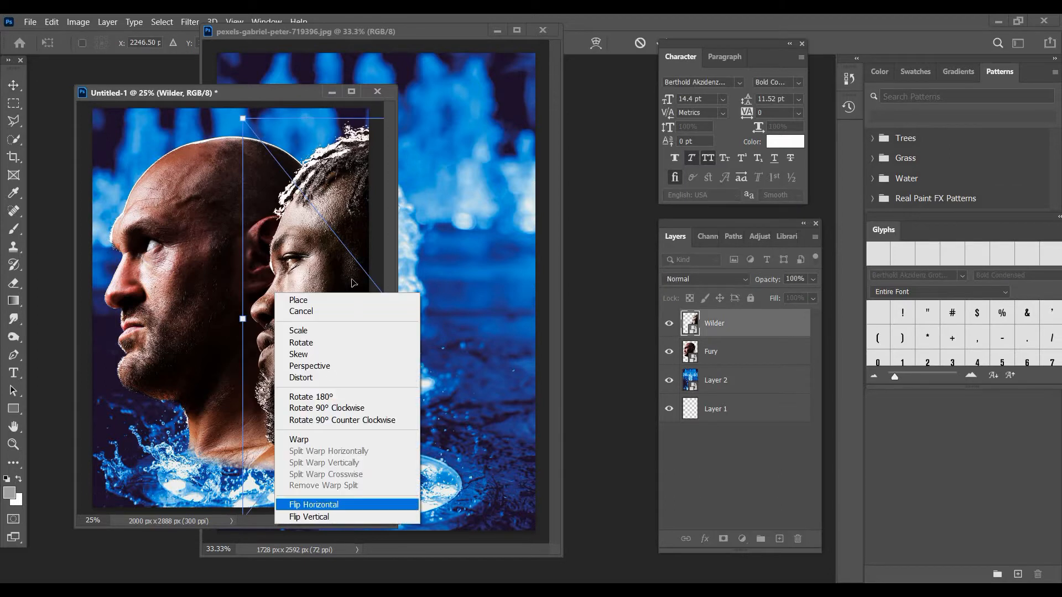
{"action": "left_click", "coordinate": [313, 505]}
{"action": "left_click_drag", "start_coordinate": [280, 260], "coordinate": [141, 244]}
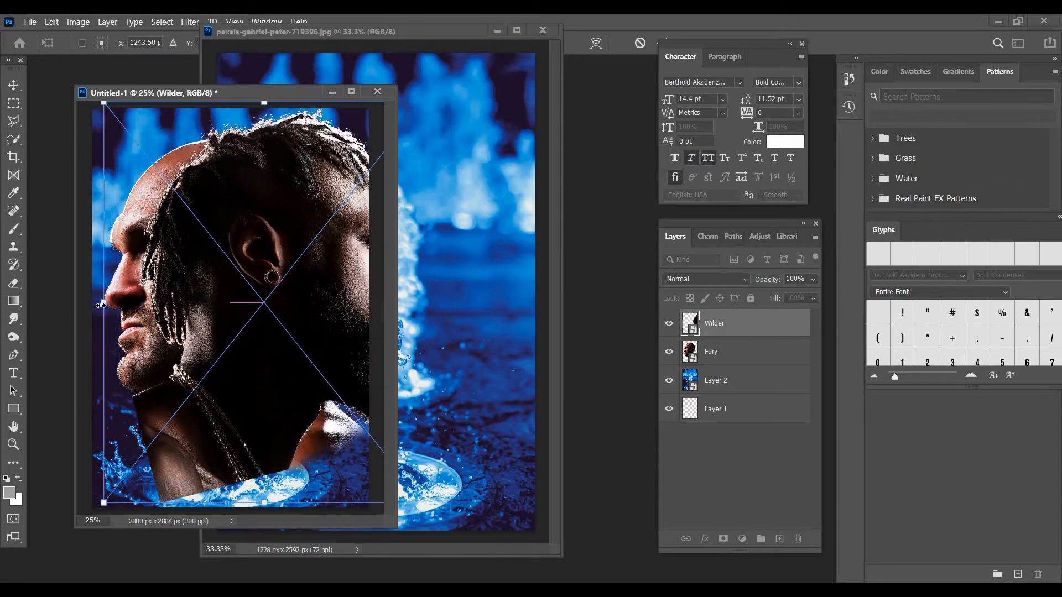
{"action": "left_click_drag", "start_coordinate": [105, 302], "coordinate": [152, 301]}
{"action": "left_click_drag", "start_coordinate": [285, 249], "coordinate": [236, 225]}
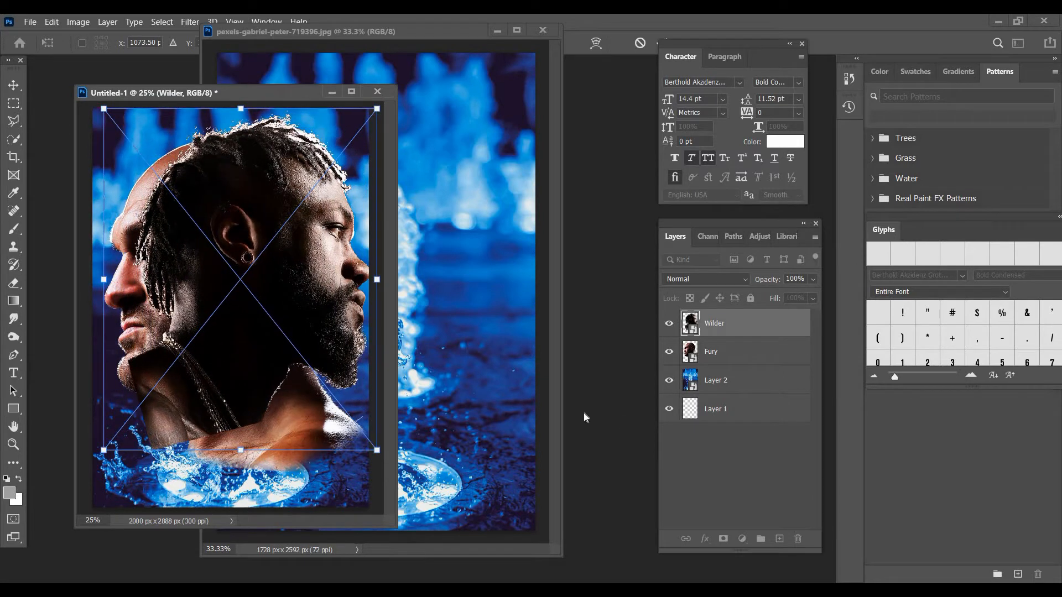
{"action": "key", "text": "Return"}
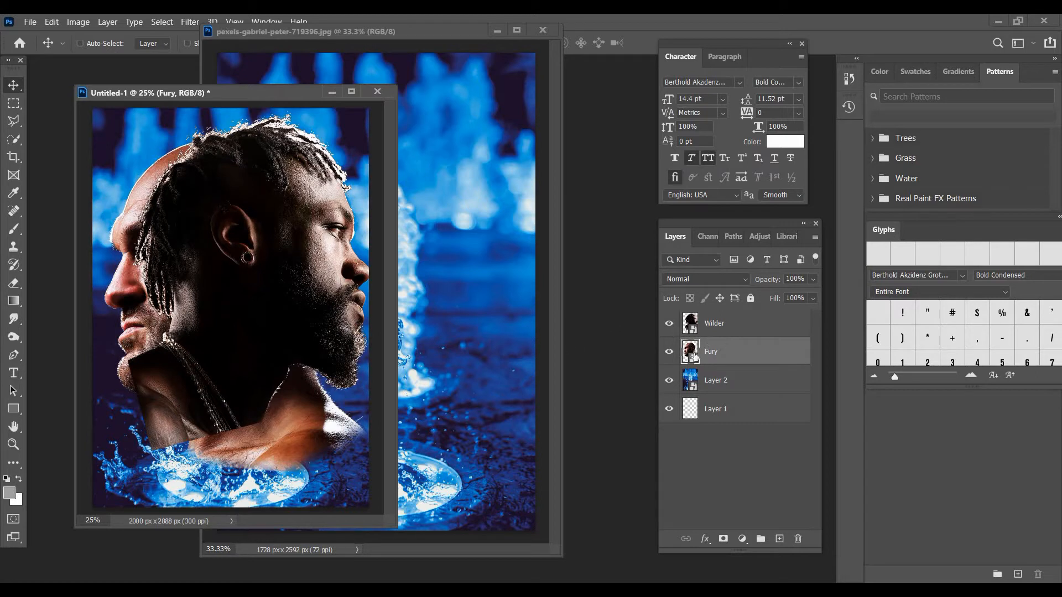
Bring the Fury layer above Wilder and shift the Fury portrait slightly towards the canvas's left edge.
{"action": "left_click_drag", "start_coordinate": [701, 316], "coordinate": [702, 315]}
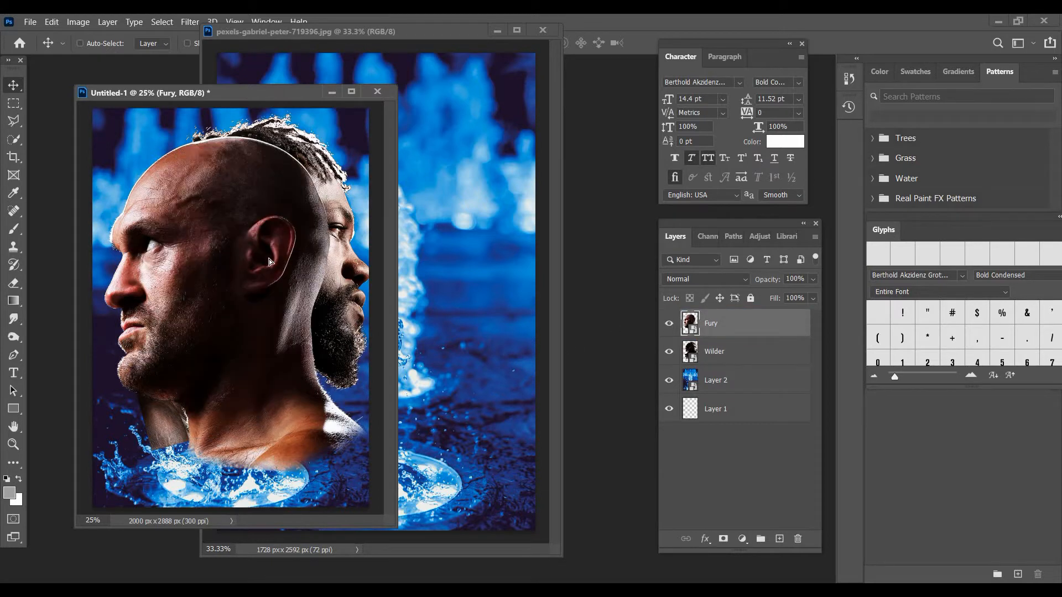
{"action": "left_click_drag", "start_coordinate": [280, 261], "coordinate": [269, 259]}
{"action": "left_click", "coordinate": [51, 22]}
{"action": "left_click", "coordinate": [86, 294]}
{"action": "left_click", "coordinate": [15, 88]}
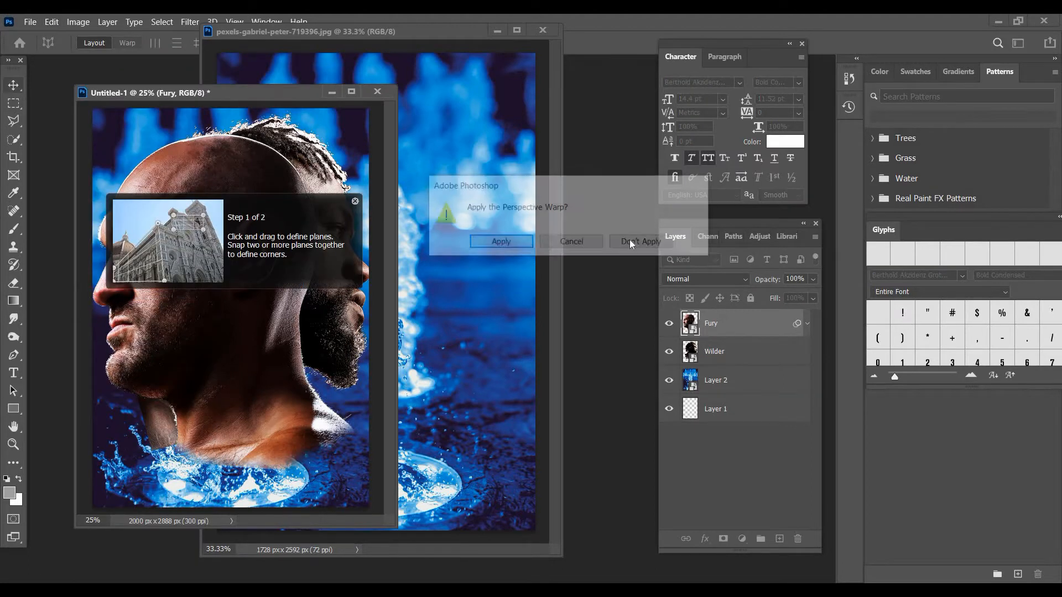
{"action": "left_click", "coordinate": [643, 242]}
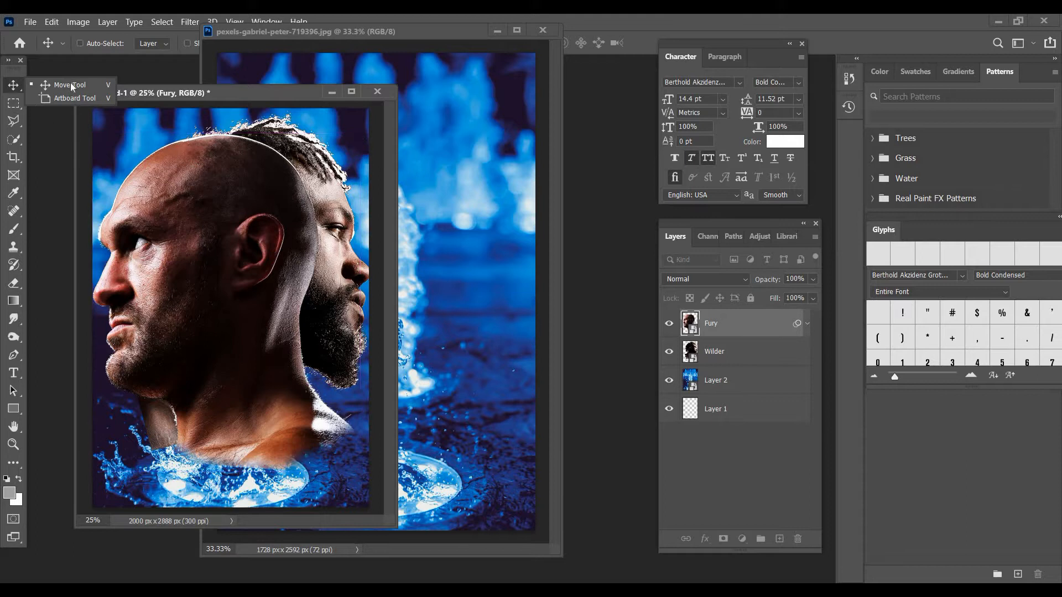
Scale the Fury portrait down slightly and move it up and left so more of Wilder's face shows.
{"action": "left_click", "coordinate": [212, 182]}
{"action": "key", "text": "ctrl+t"}
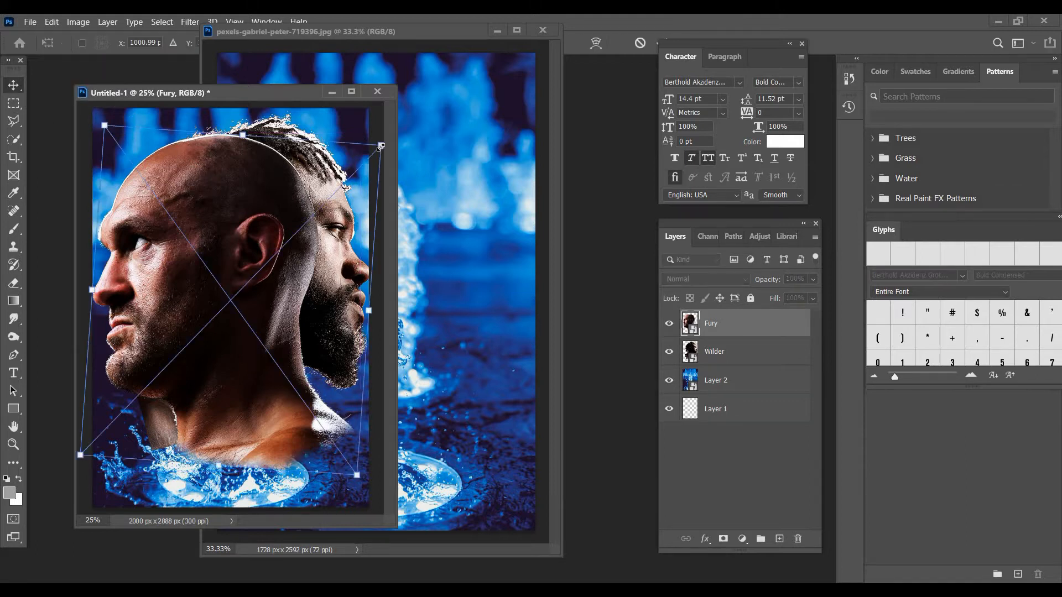
{"action": "left_click_drag", "start_coordinate": [380, 144], "coordinate": [357, 151]}
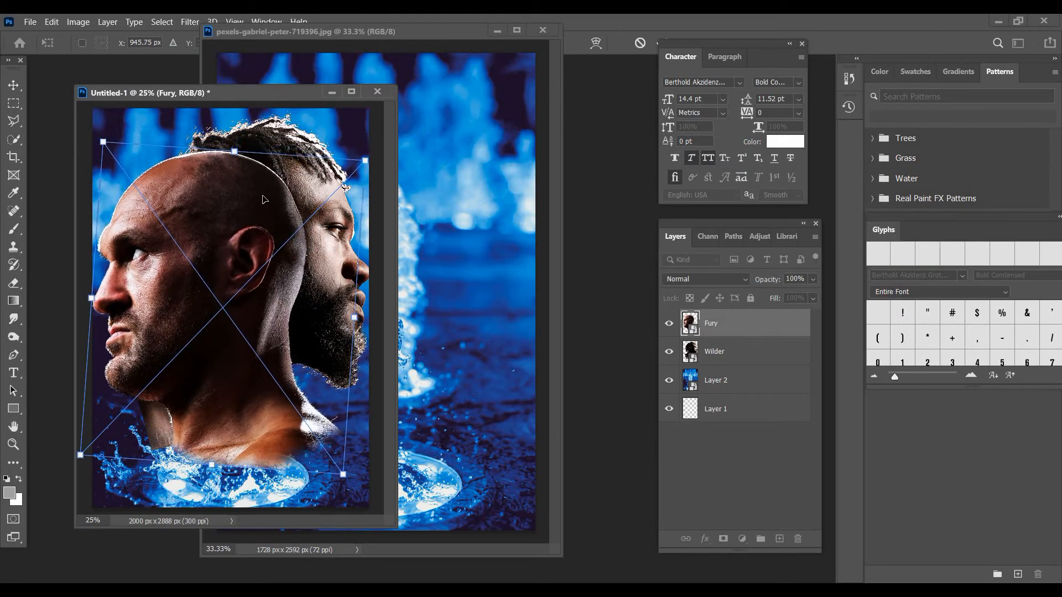
{"action": "left_click_drag", "start_coordinate": [264, 199], "coordinate": [253, 175]}
{"action": "key", "text": "Return"}
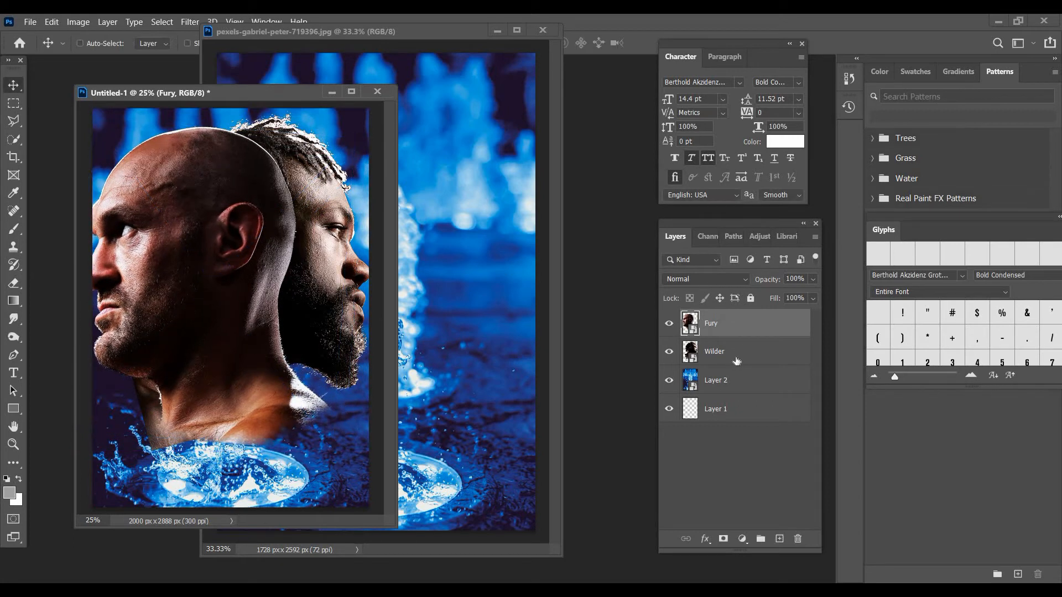
Scale the Fury and Wilder portraits down together and centre them within the canvas width, above the water splash.
{"action": "left_click", "coordinate": [737, 357], "text": "shift"}
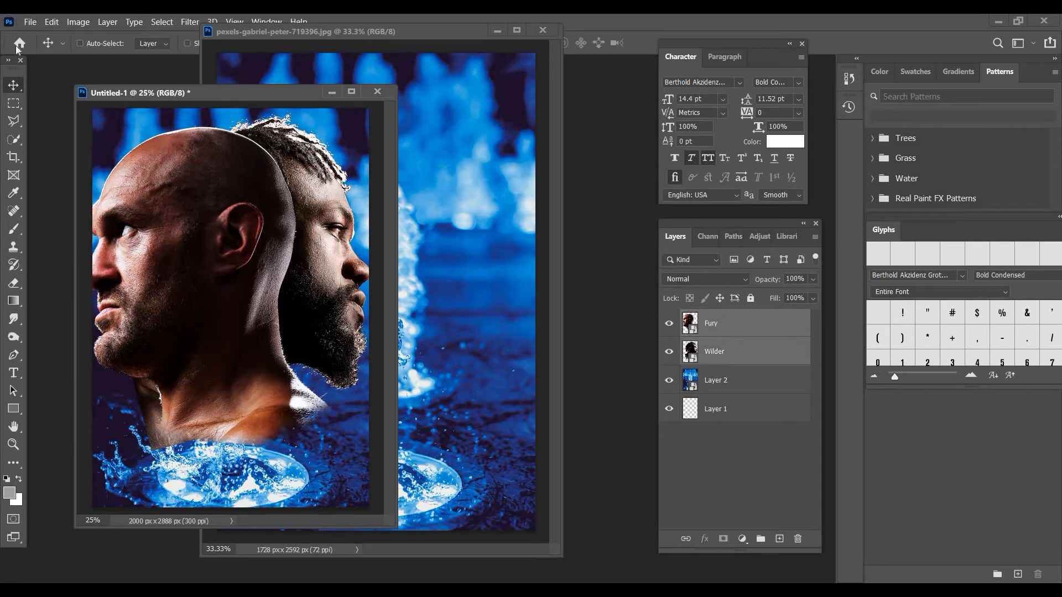
{"action": "left_click", "coordinate": [52, 22]}
{"action": "left_click", "coordinate": [75, 308]}
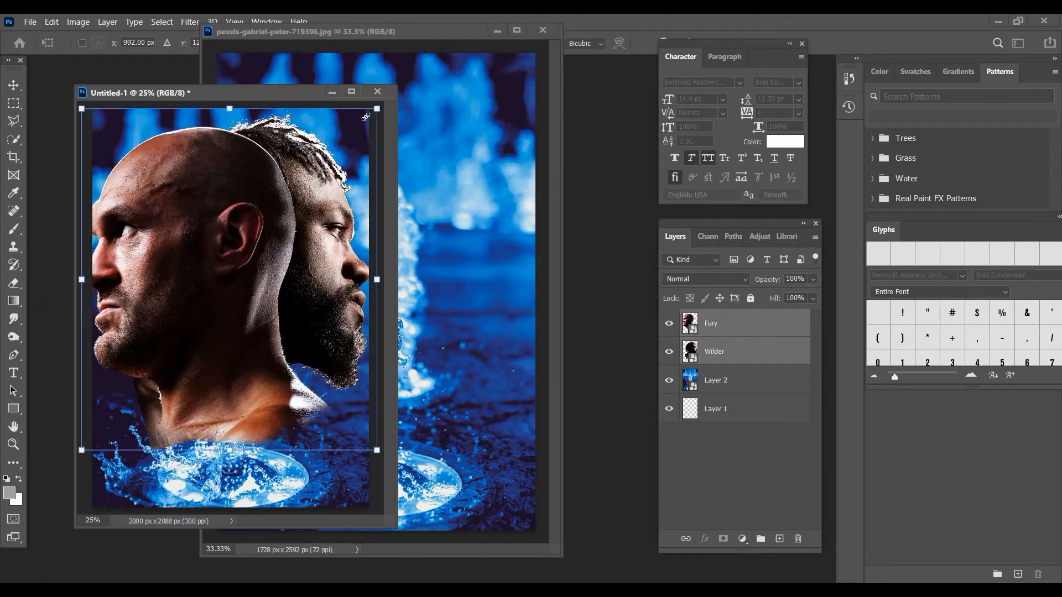
{"action": "left_click_drag", "start_coordinate": [376, 109], "coordinate": [362, 125]}
{"action": "left_click_drag", "start_coordinate": [224, 217], "coordinate": [236, 206]}
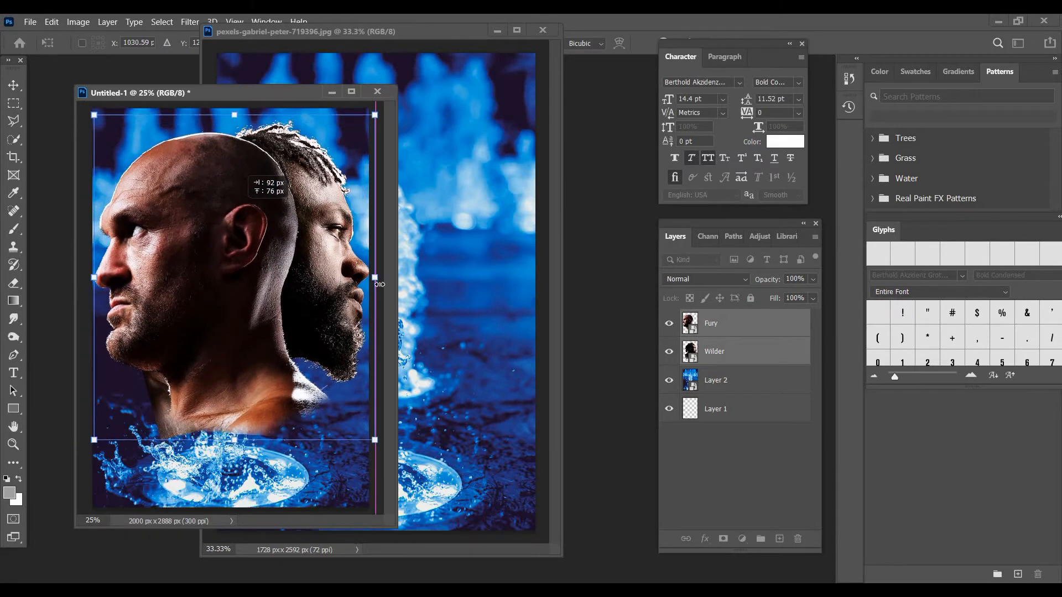
{"action": "left_click_drag", "start_coordinate": [375, 277], "coordinate": [368, 278]}
{"action": "left_click_drag", "start_coordinate": [263, 307], "coordinate": [270, 311]}
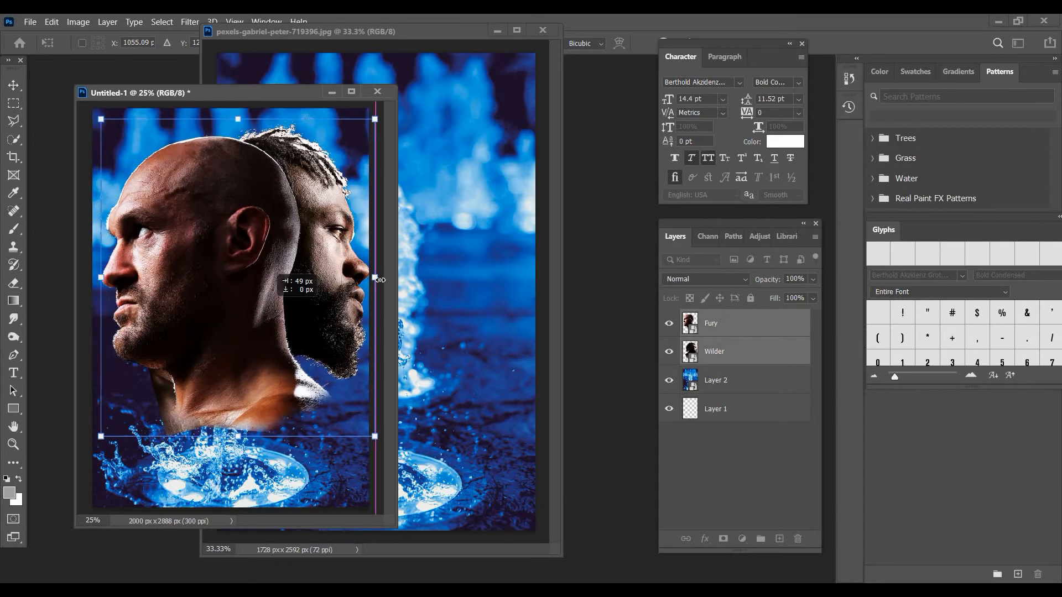
{"action": "left_click_drag", "start_coordinate": [375, 278], "coordinate": [368, 278]}
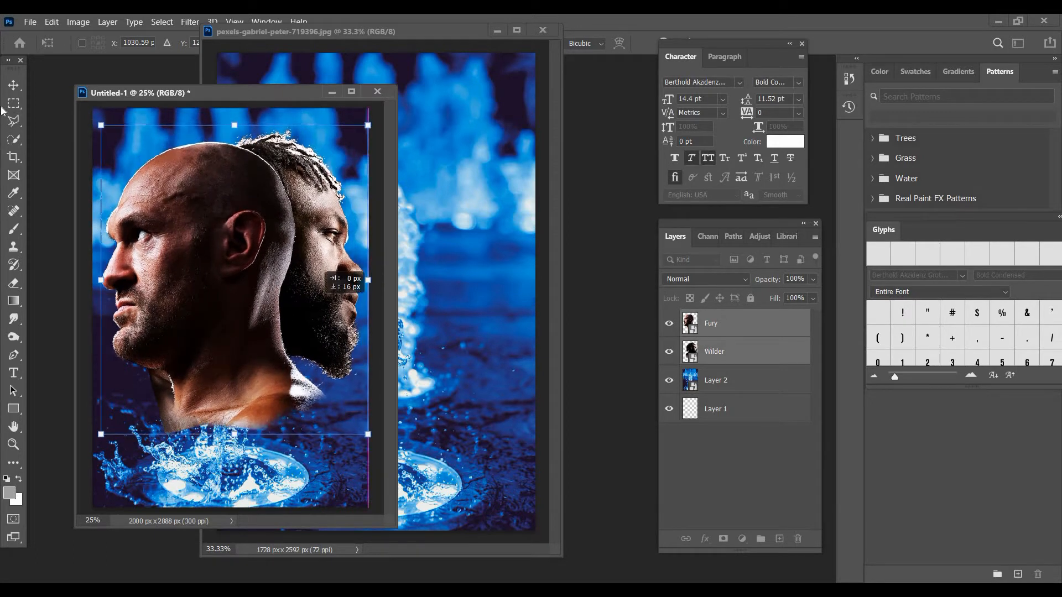
{"action": "key", "text": "Return"}
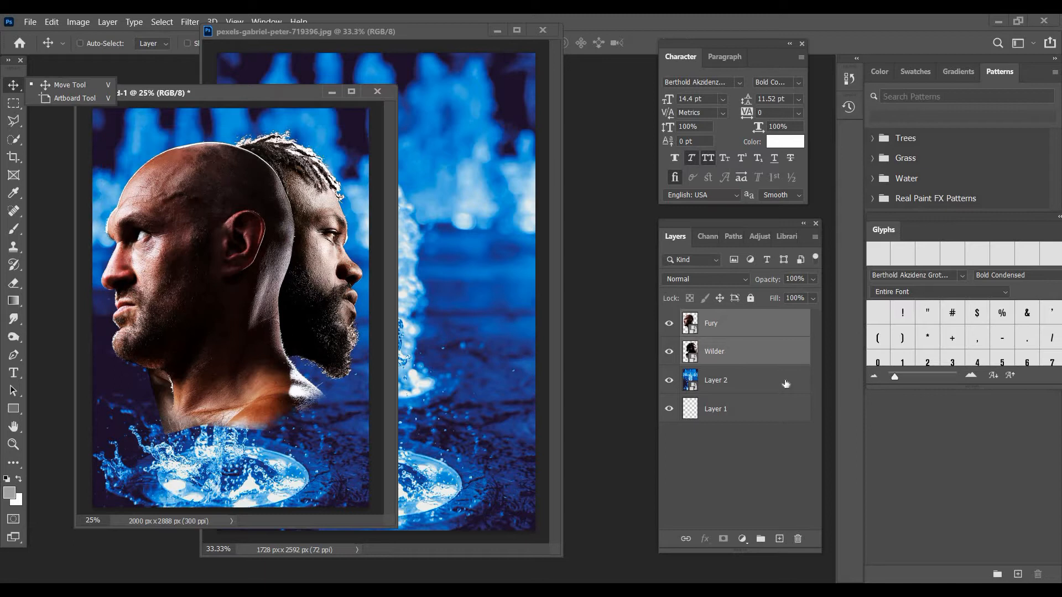
Move the Wilder layer above Fury and add a layer mask to it.
{"action": "left_click", "coordinate": [707, 355]}
{"action": "left_click_drag", "start_coordinate": [706, 321], "coordinate": [708, 326]}
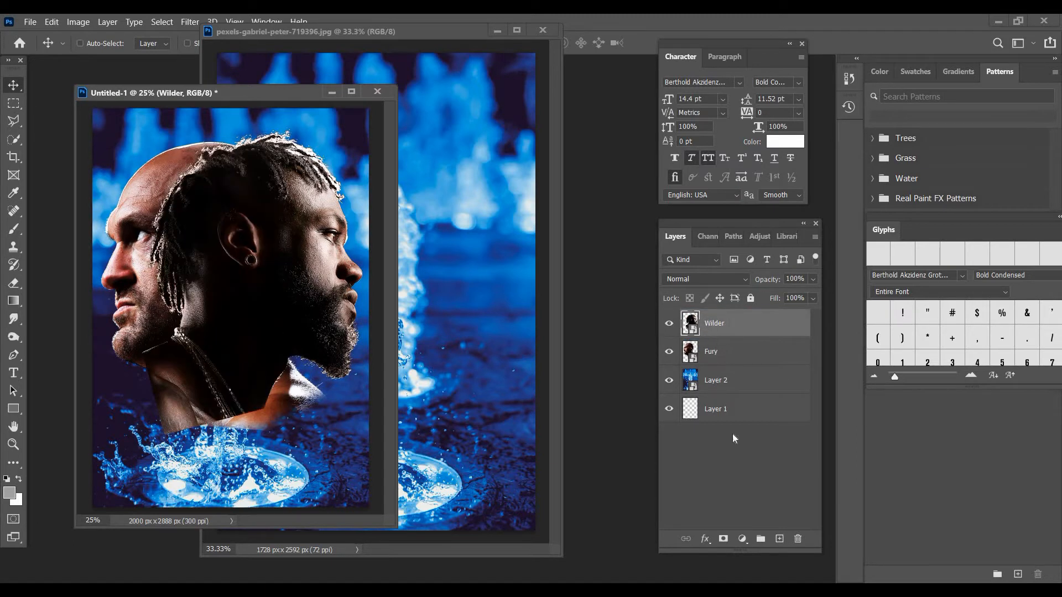
{"action": "left_click", "coordinate": [722, 538]}
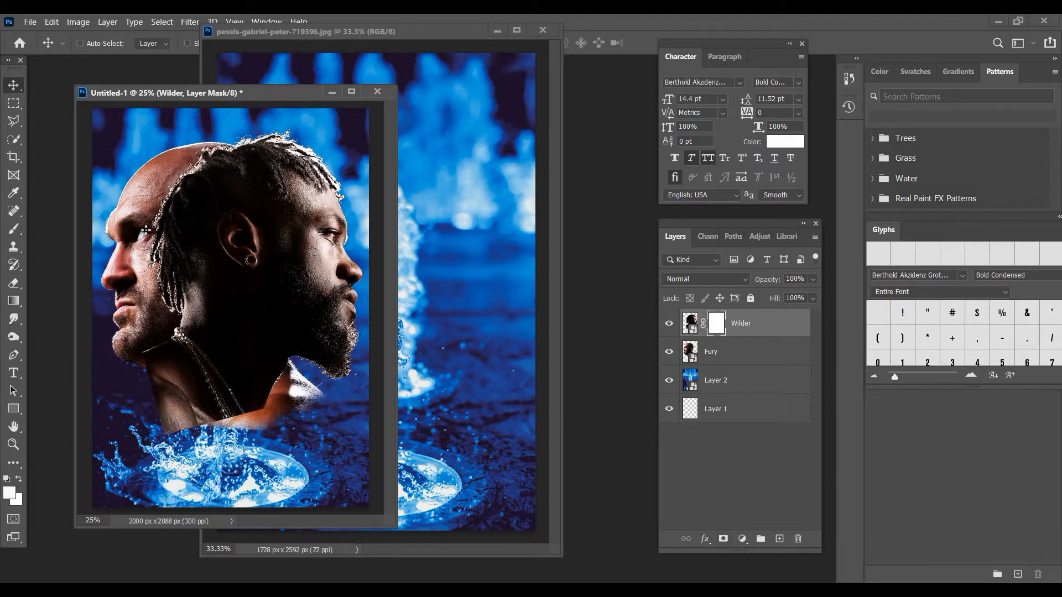
Set up a soft round brush with black (000000) as the foreground colour for painting on Wilder's mask.
{"action": "key", "text": "b"}
{"action": "left_click", "coordinate": [9, 492]}
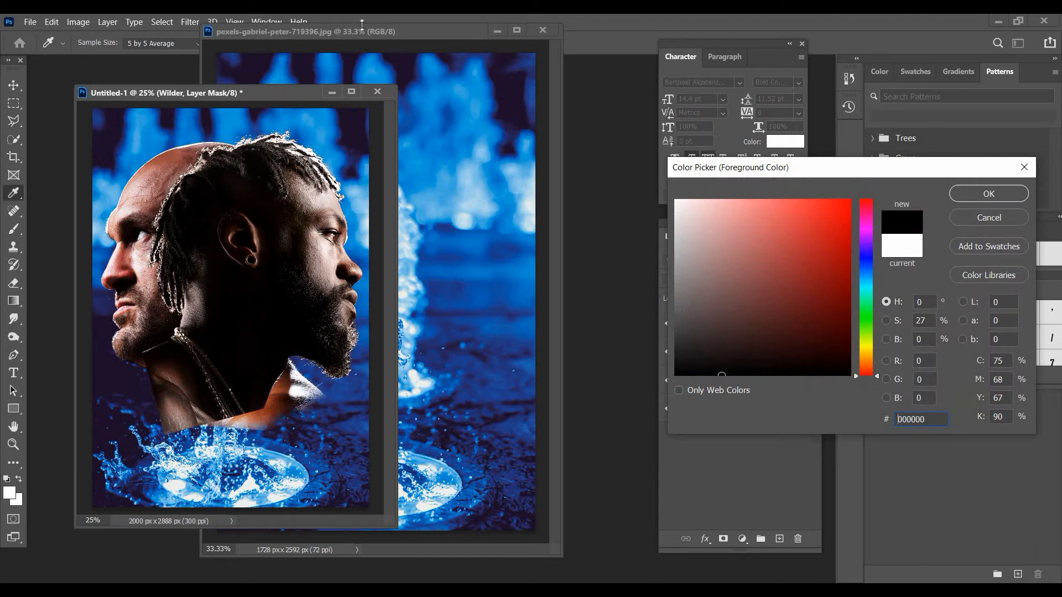
{"action": "left_click", "coordinate": [971, 195]}
{"action": "left_click", "coordinate": [403, 100]}
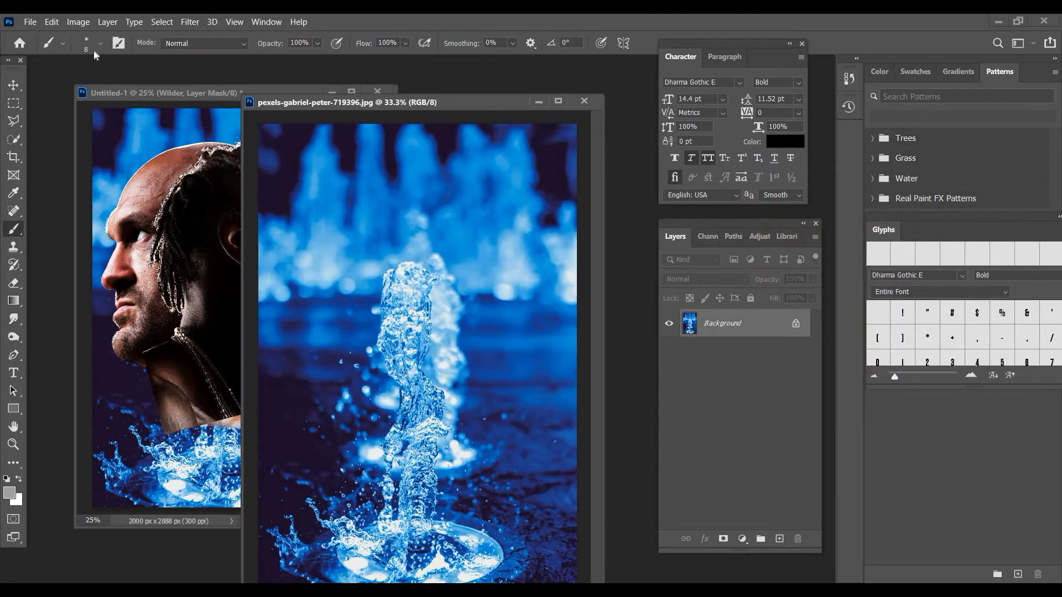
{"action": "left_click", "coordinate": [99, 93]}
{"action": "left_click", "coordinate": [100, 43]}
{"action": "left_click", "coordinate": [92, 87]}
{"action": "left_click", "coordinate": [144, 325]}
Enlarge the brush to 700 px and mask out Wilder's back hair and neck so the two heads blend together.
{"action": "key", "text": "bracketright"}
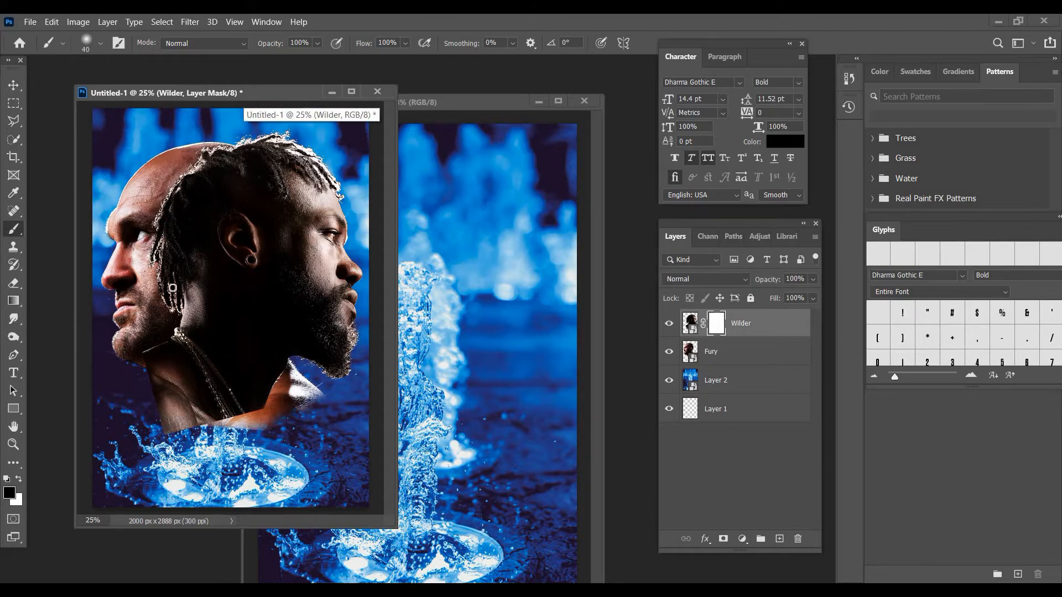
{"action": "key", "text": "bracketright"}
{"action": "key", "text": "bracketright"}
{"action": "key", "text": "bracketright"}
{"action": "key", "text": "bracketright"}
{"action": "key", "text": "bracketright"}
{"action": "key", "text": "bracketright"}
{"action": "key", "text": "bracketright"}
{"action": "key", "text": "bracketright"}
{"action": "key", "text": "bracketright"}
{"action": "key", "text": "bracketright"}
{"action": "mouse_move", "coordinate": [147, 385]}
{"action": "left_mouse_down"}
{"action": "mouse_move", "coordinate": [191, 416]}
{"action": "mouse_move", "coordinate": [235, 399]}
{"action": "mouse_move", "coordinate": [160, 345]}
{"action": "mouse_move", "coordinate": [155, 194]}
{"action": "mouse_move", "coordinate": [161, 282]}
{"action": "left_mouse_up"}
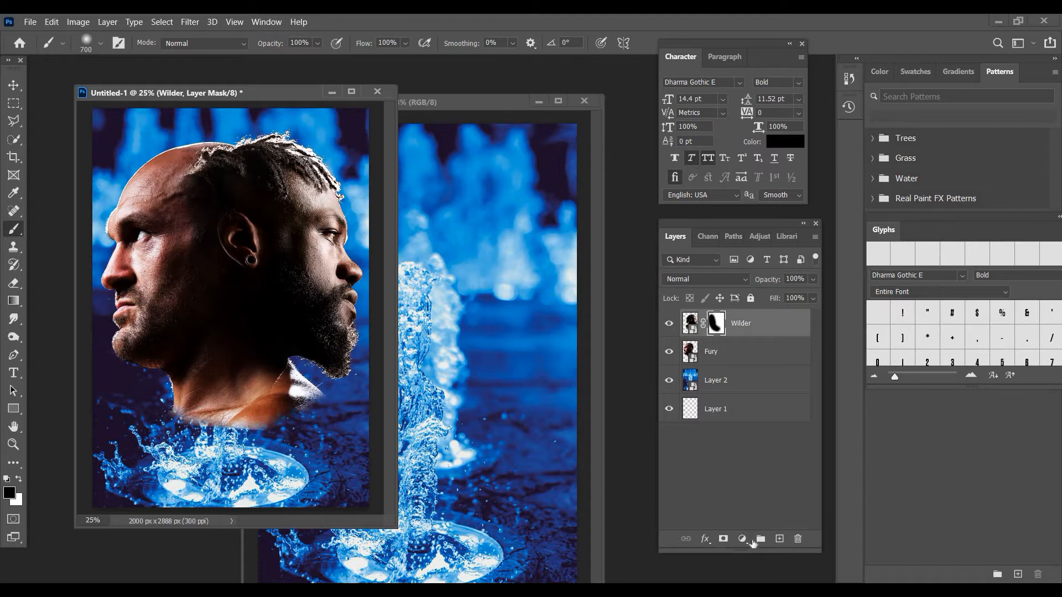
Add a layer mask to Fury and paint out the shoulder and lower neck so they fade into the water.
{"action": "key", "text": "alt+bracketleft"}
{"action": "left_click", "coordinate": [723, 539]}
{"action": "mouse_move", "coordinate": [315, 437]}
{"action": "left_mouse_down"}
{"action": "mouse_move", "coordinate": [244, 429]}
{"action": "mouse_move", "coordinate": [301, 420]}
{"action": "mouse_move", "coordinate": [221, 434]}
{"action": "mouse_move", "coordinate": [232, 387]}
{"action": "left_mouse_up"}
{"action": "left_click", "coordinate": [716, 324]}
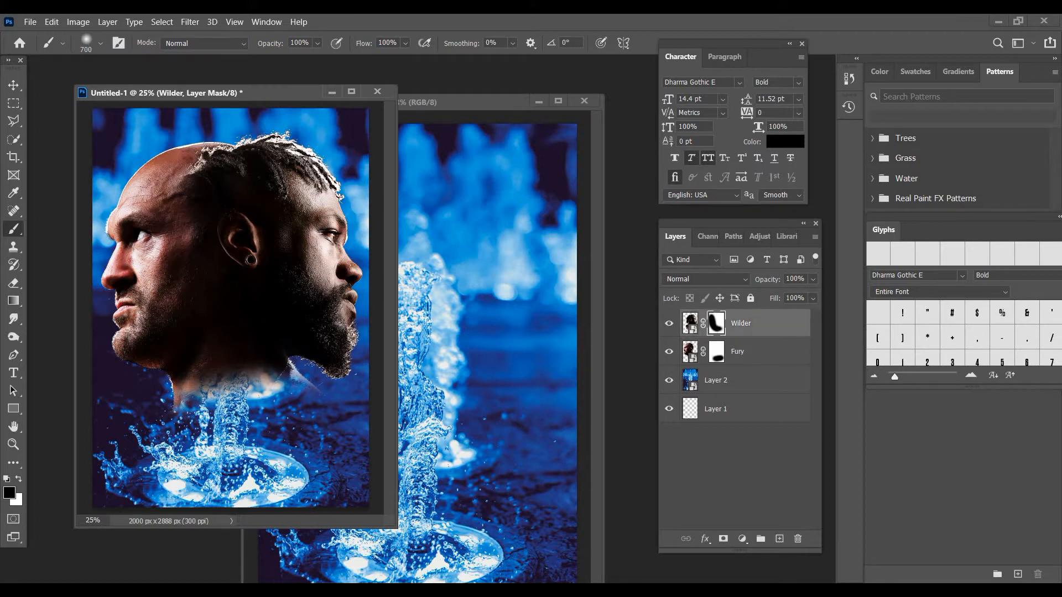
{"action": "left_click", "coordinate": [716, 352]}
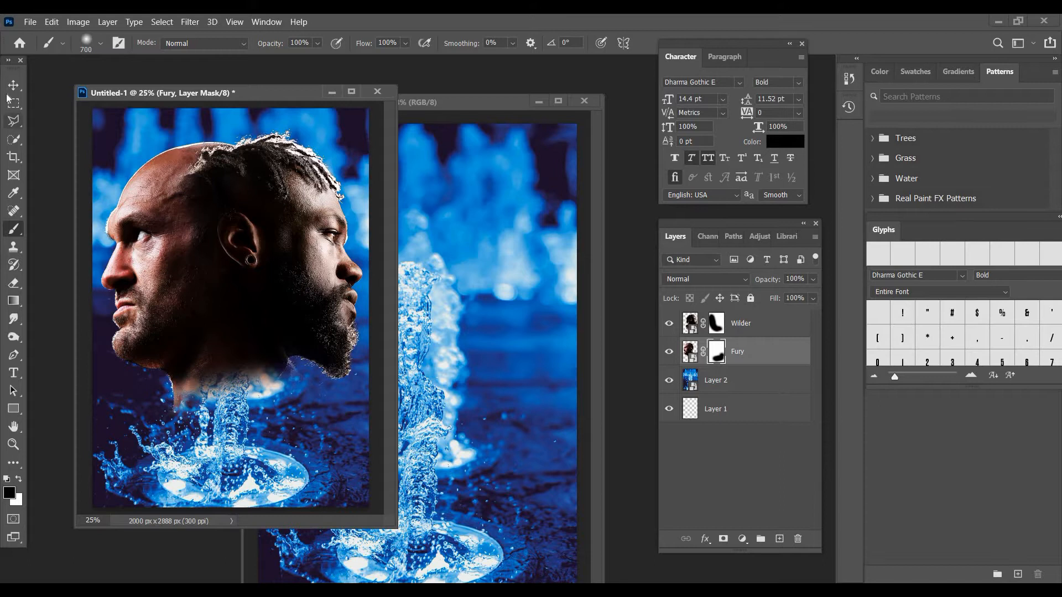
Move both masked portraits slightly down together and close the pexels-gabriel-peter-719396.jpg document.
{"action": "left_click", "coordinate": [744, 325], "text": "shift"}
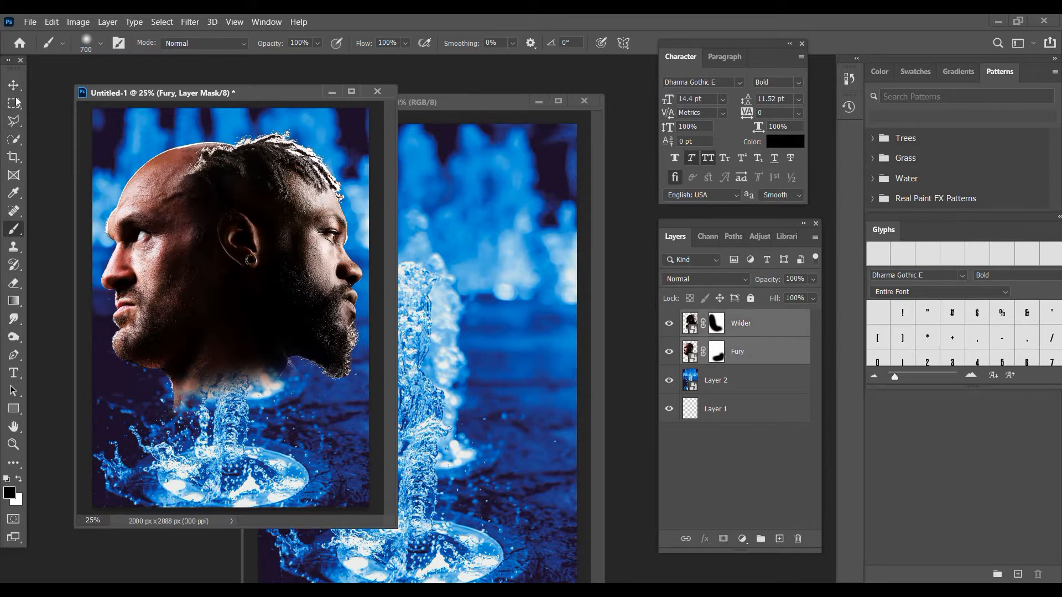
{"action": "key", "text": "v"}
{"action": "left_click_drag", "start_coordinate": [276, 293], "coordinate": [277, 305]}
{"action": "left_click", "coordinate": [579, 102]}
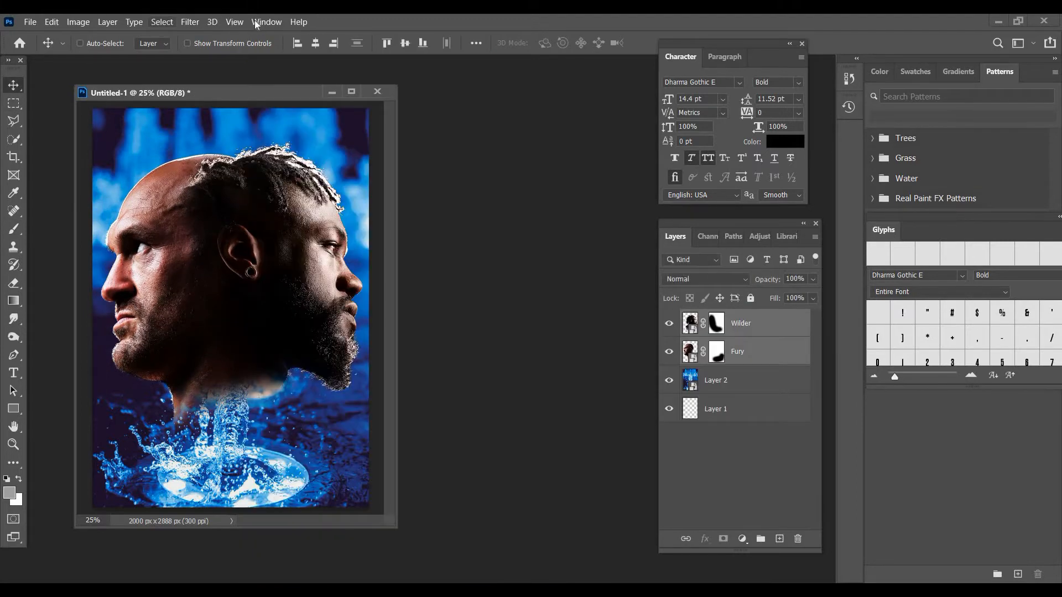
Try the Color Dodge blend mode on the Fury layer and on a duplicate of it.
{"action": "left_click", "coordinate": [685, 280]}
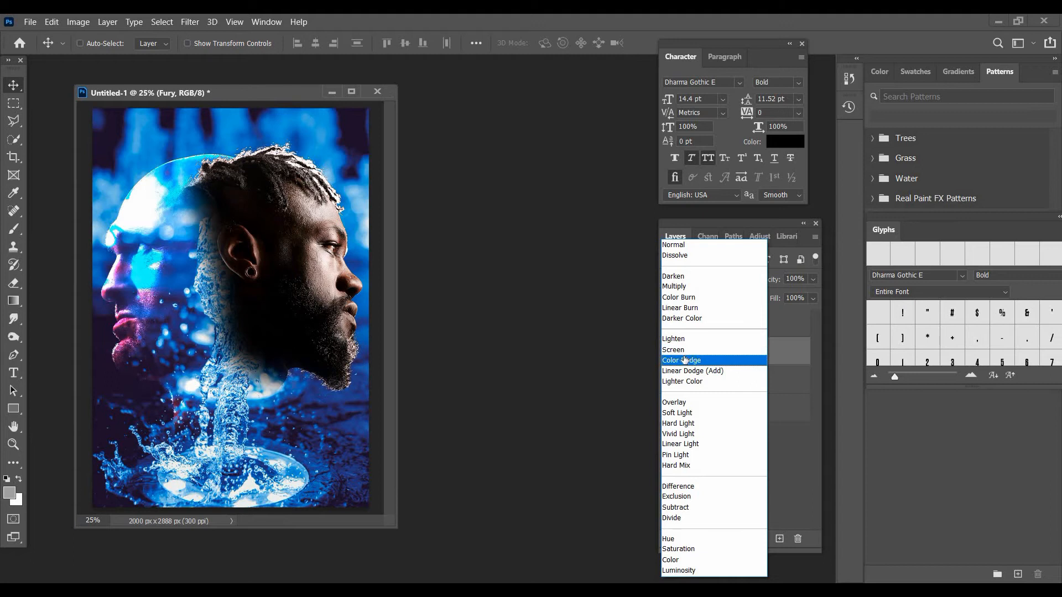
{"action": "left_click", "coordinate": [717, 357]}
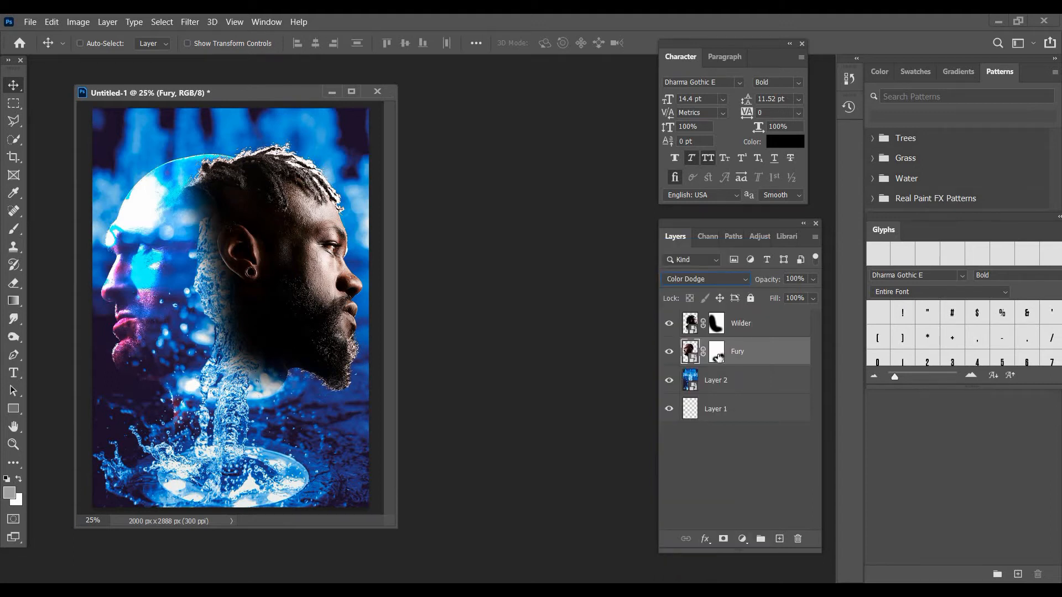
{"action": "key", "text": "ctrl+j"}
{"action": "left_click", "coordinate": [705, 278]}
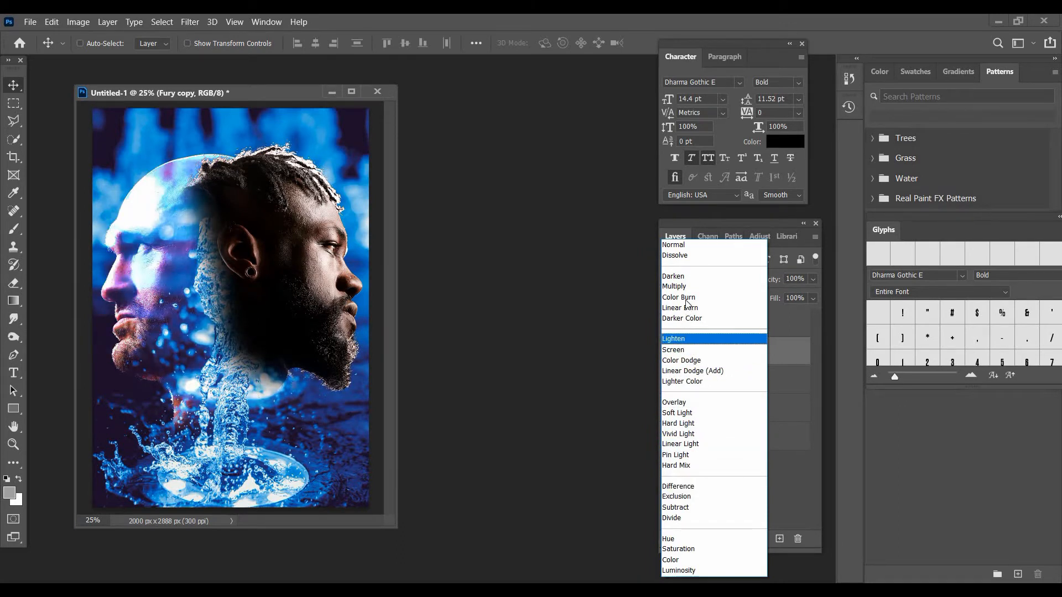
{"action": "left_click", "coordinate": [627, 302]}
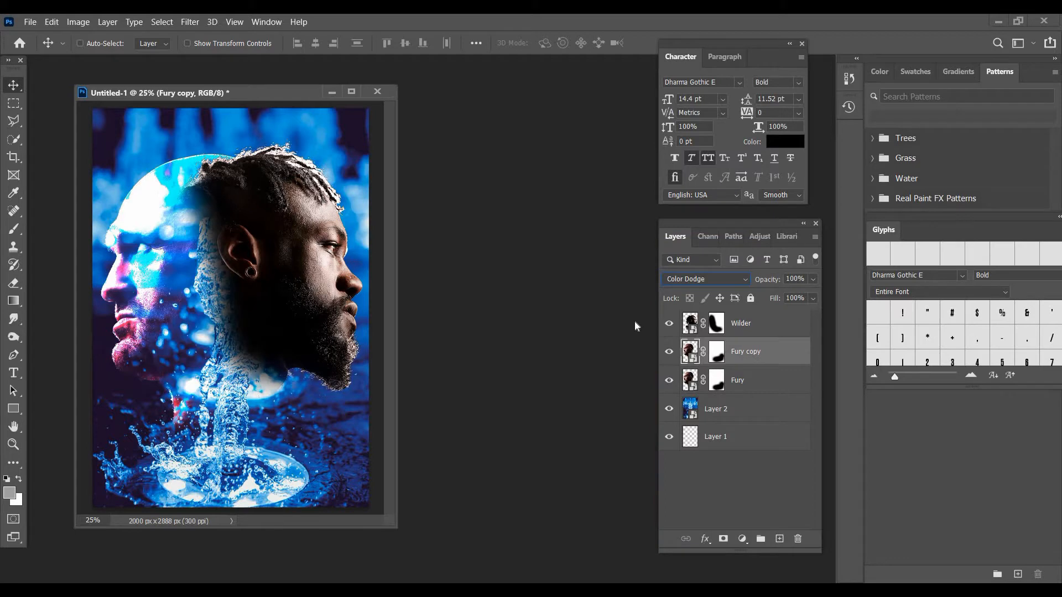
Delete the Fury copy layer and set the Fury layer's blend mode back to Normal.
{"action": "right_click", "coordinate": [757, 352]}
{"action": "left_click", "coordinate": [795, 53]}
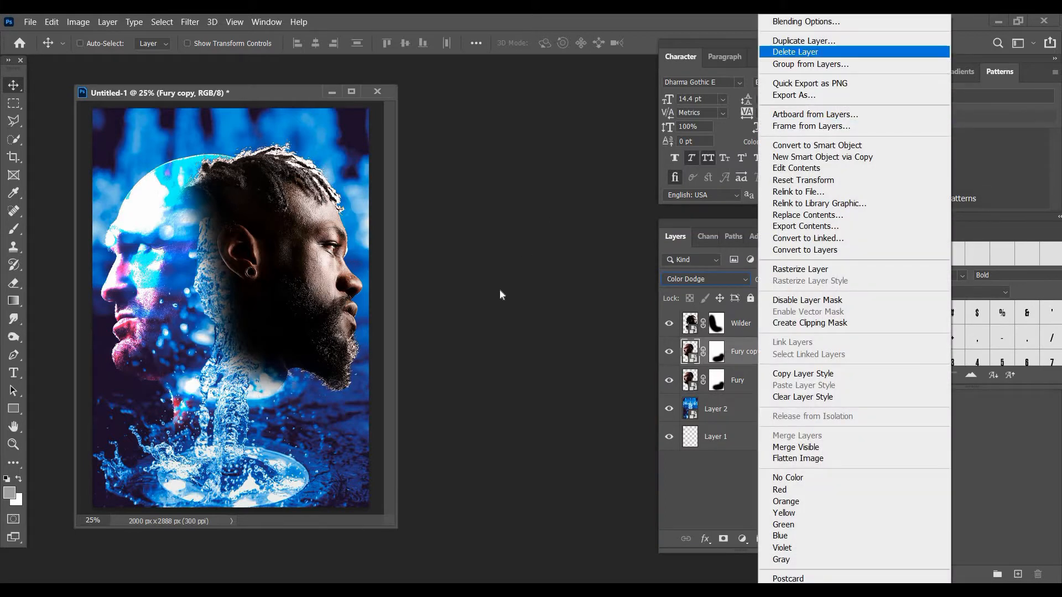
{"action": "left_click", "coordinate": [493, 242]}
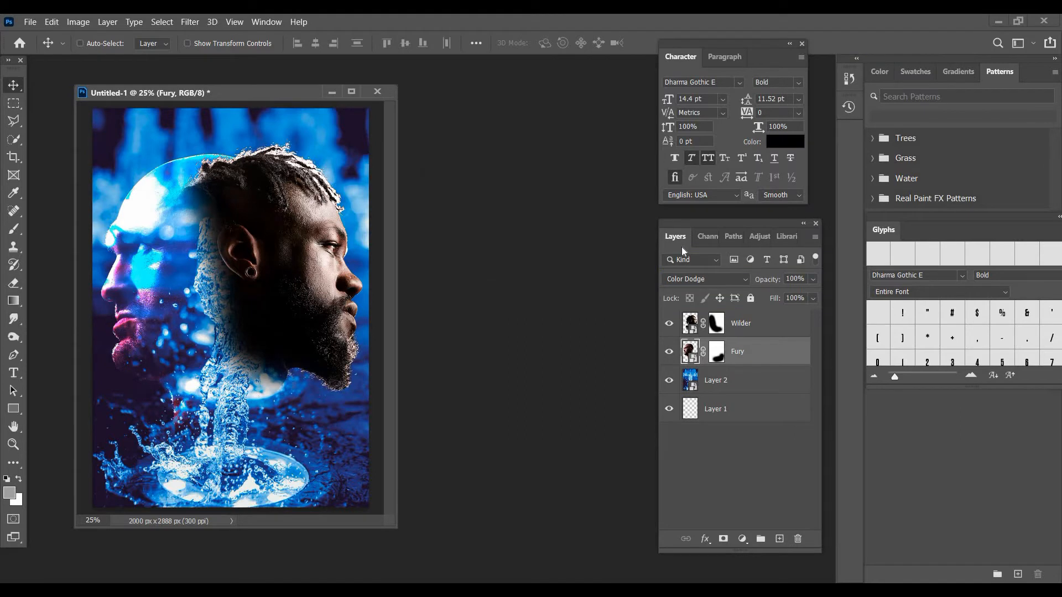
{"action": "left_click", "coordinate": [688, 279]}
{"action": "left_click", "coordinate": [687, 337]}
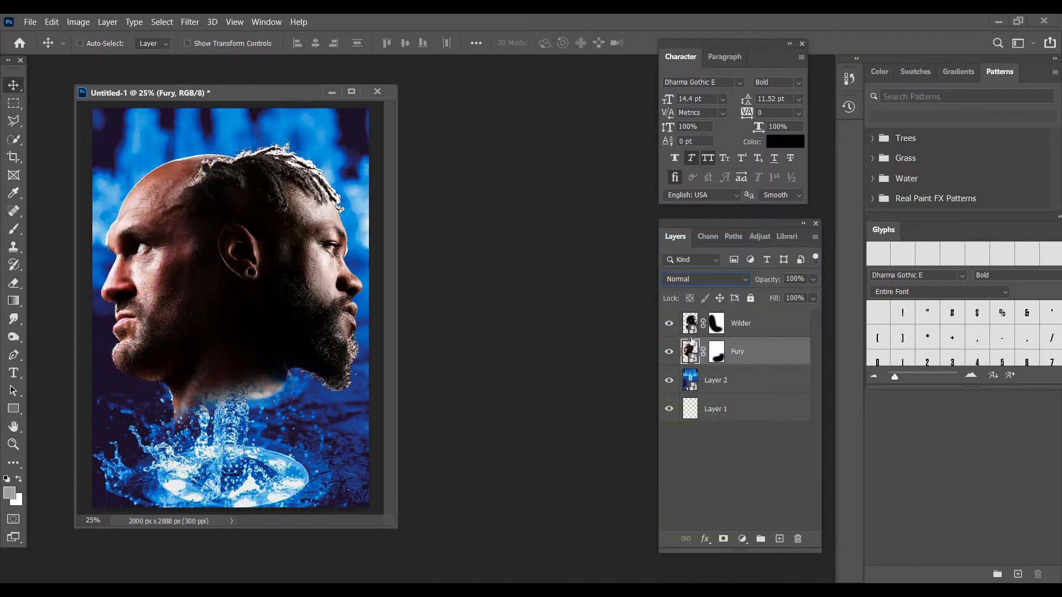
Apply the Camera Raw Filter to the Fury layer with Clarity 55 and Texture 20.
{"action": "left_click", "coordinate": [190, 23]}
{"action": "left_click", "coordinate": [244, 117]}
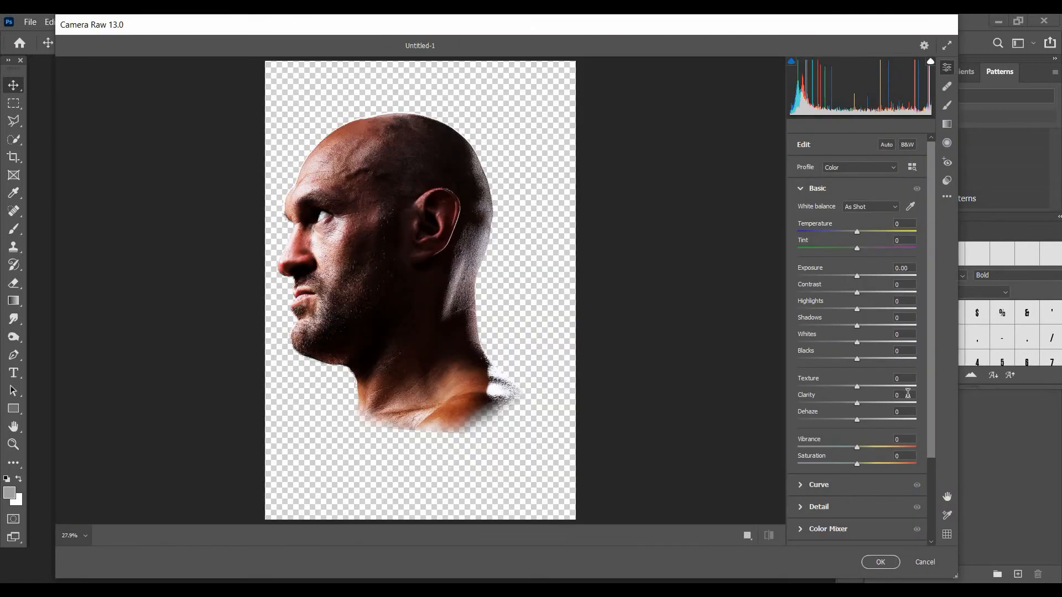
{"action": "left_click", "coordinate": [901, 393]}
{"action": "type", "text": "55"}
{"action": "left_click", "coordinate": [901, 377]}
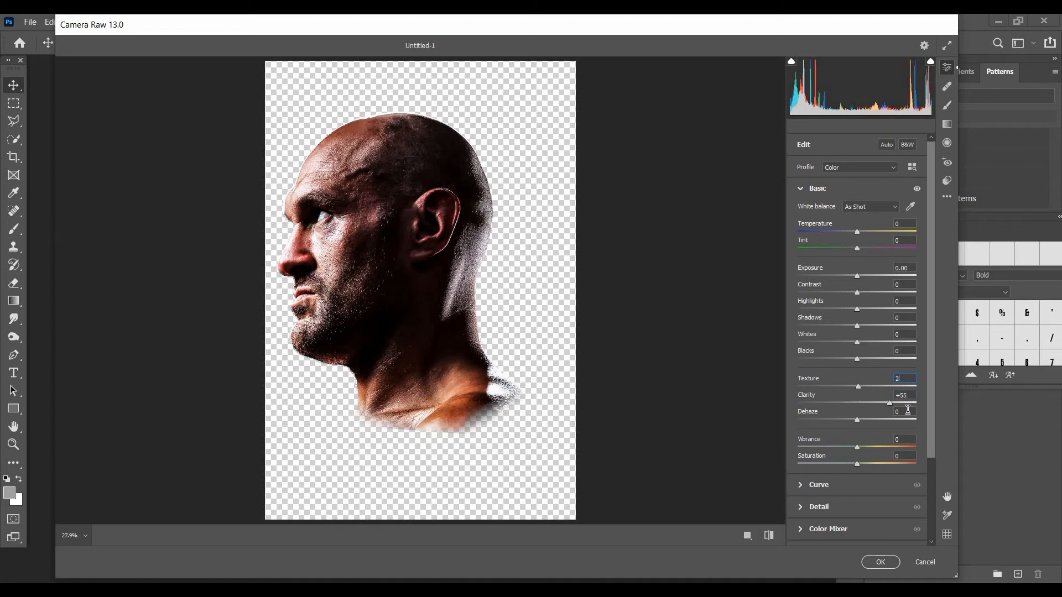
{"action": "type", "text": "20"}
{"action": "left_click", "coordinate": [882, 562]}
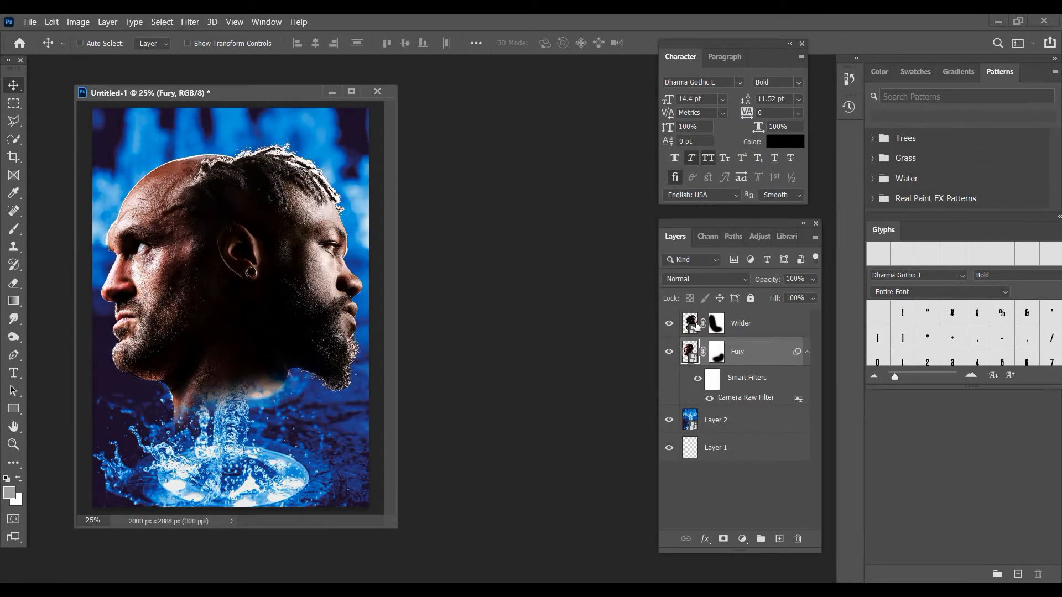
Apply the Camera Raw Filter to the Wilder layer with Clarity 55 and raised Texture, and enlarge the document window slightly.
{"action": "left_click", "coordinate": [697, 326]}
{"action": "left_click", "coordinate": [190, 22]}
{"action": "left_click", "coordinate": [220, 115]}
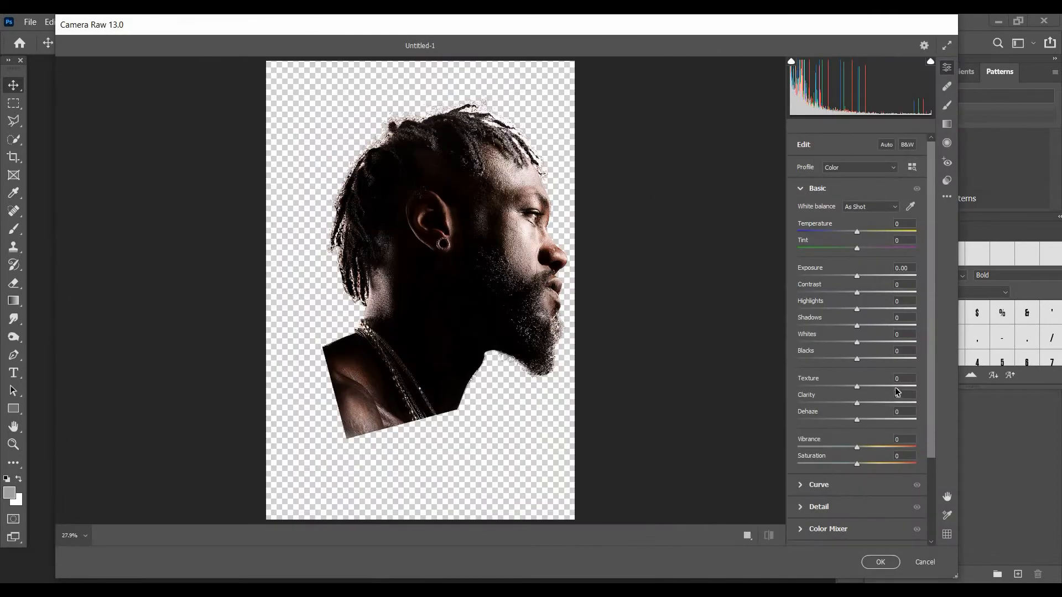
{"action": "left_click", "coordinate": [897, 393]}
{"action": "type", "text": "55"}
{"action": "left_click", "coordinate": [878, 380]}
{"action": "type", "text": "2"}
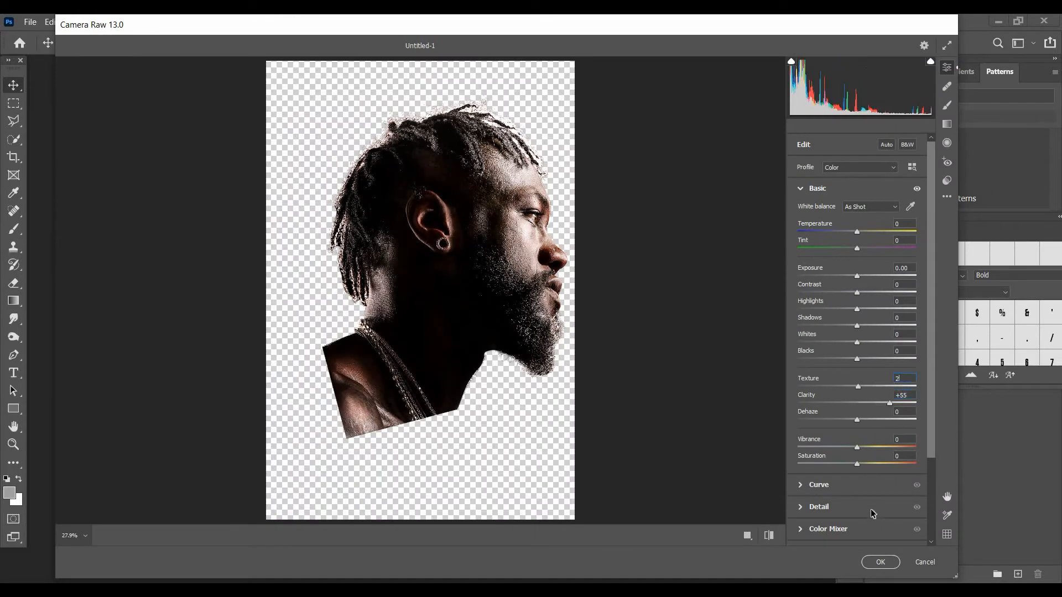
{"action": "left_click", "coordinate": [881, 562]}
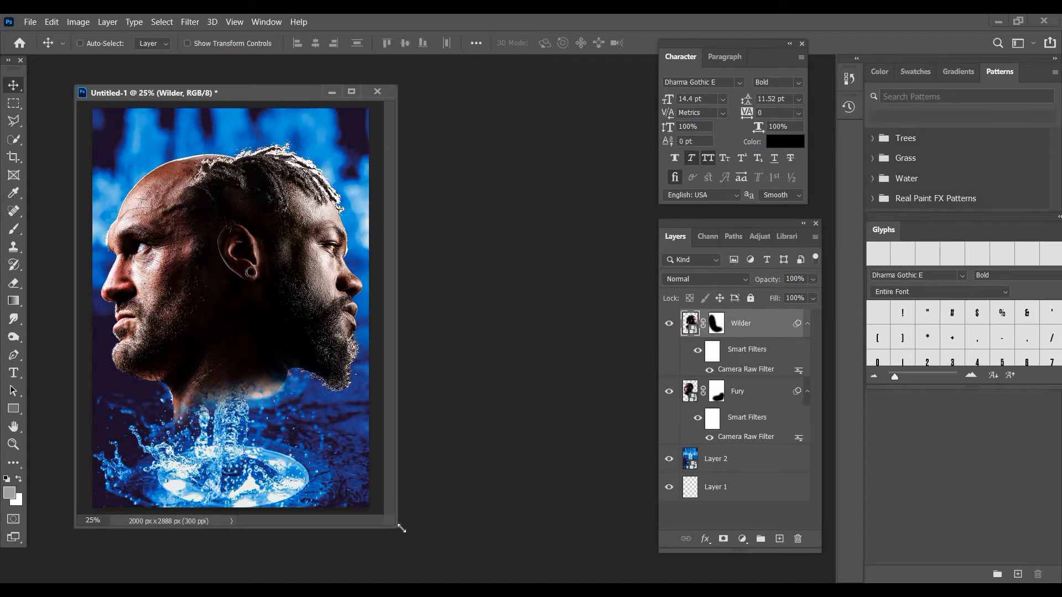
{"action": "left_click_drag", "start_coordinate": [401, 529], "coordinate": [416, 538]}
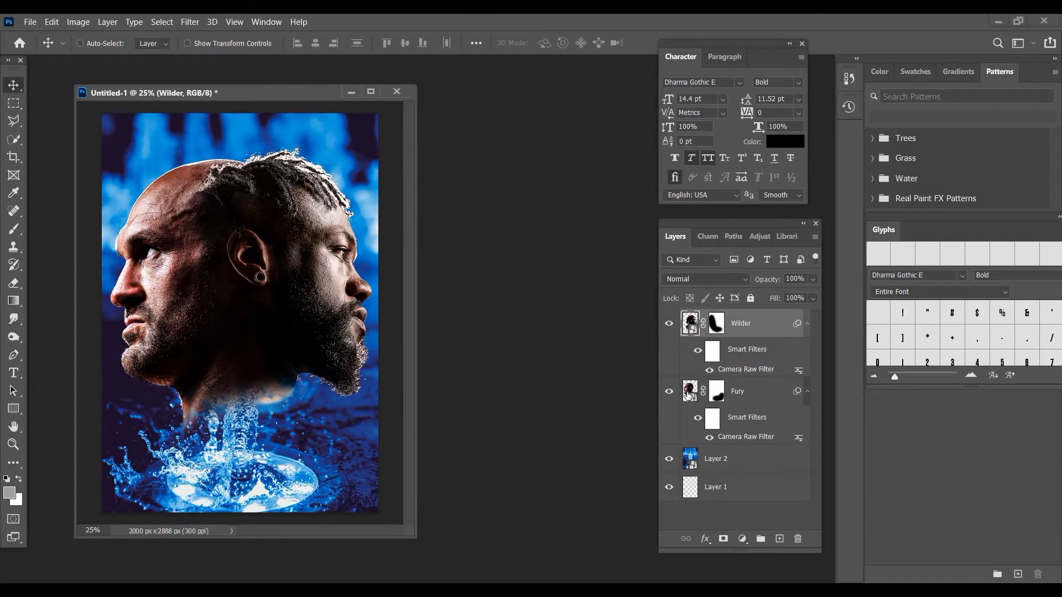
Add a clipped Hue/Saturation adjustment to Fury with Colorize on, Hue 215, Saturation 69 and Lightness -5.
{"action": "left_click", "coordinate": [688, 391]}
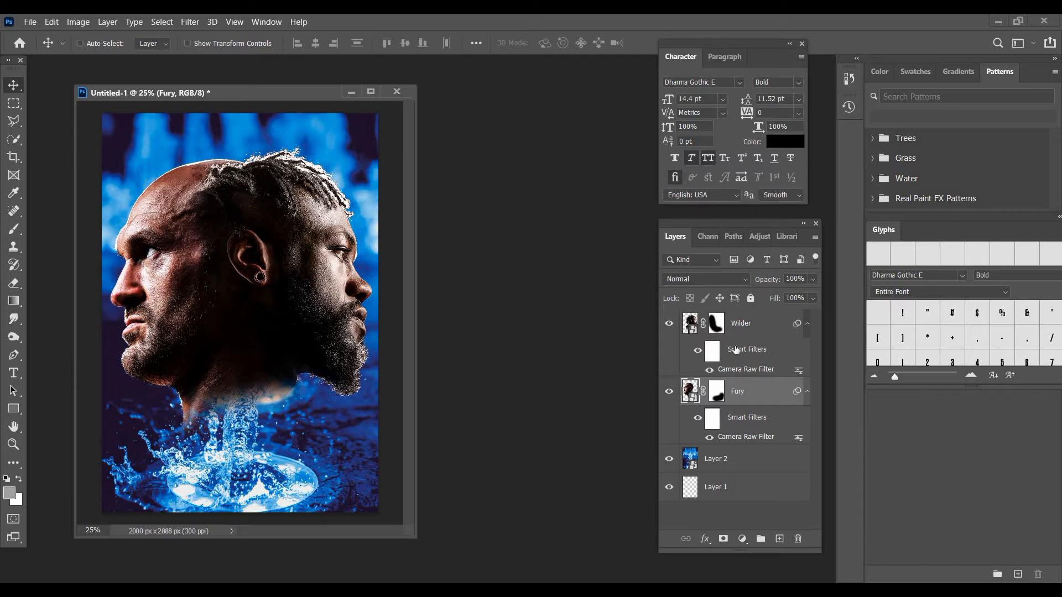
{"action": "left_click", "coordinate": [742, 540]}
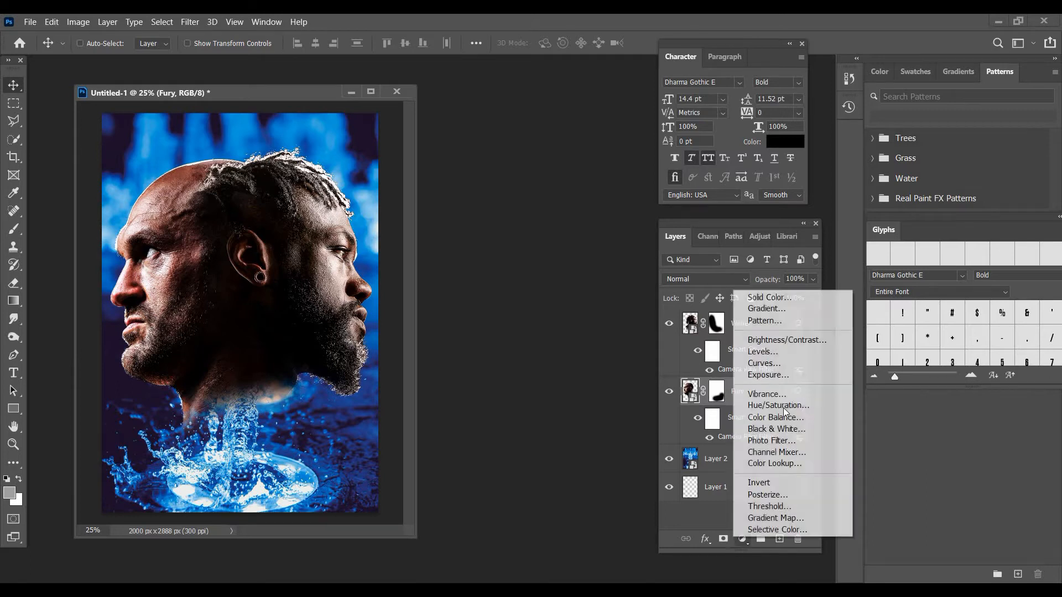
{"action": "left_click", "coordinate": [783, 406]}
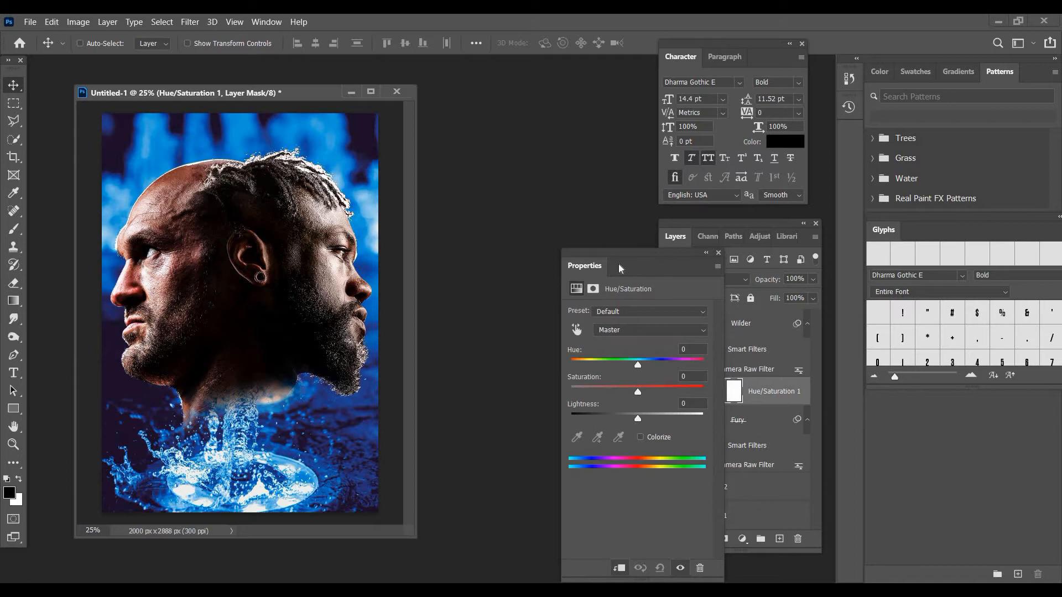
{"action": "left_click_drag", "start_coordinate": [618, 269], "coordinate": [521, 173]}
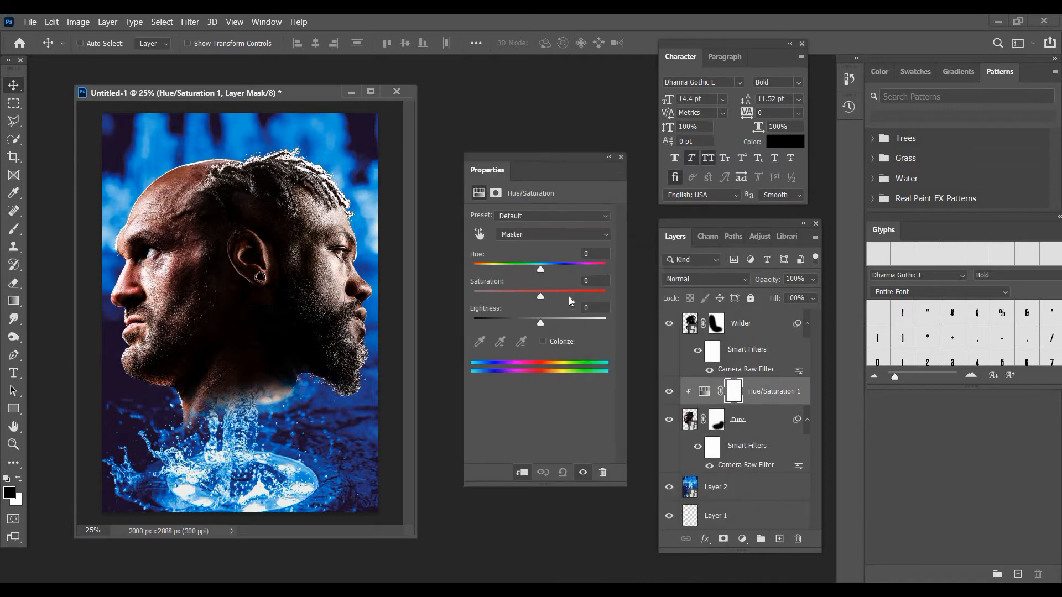
{"action": "left_click", "coordinate": [543, 342]}
{"action": "left_click", "coordinate": [565, 293]}
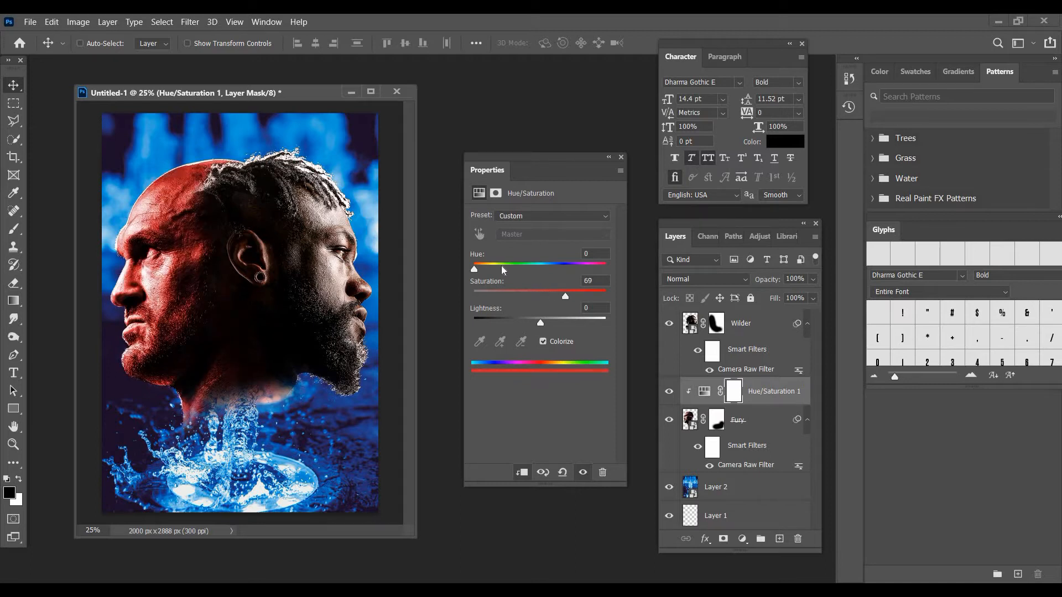
{"action": "left_click_drag", "start_coordinate": [532, 267], "coordinate": [553, 267]}
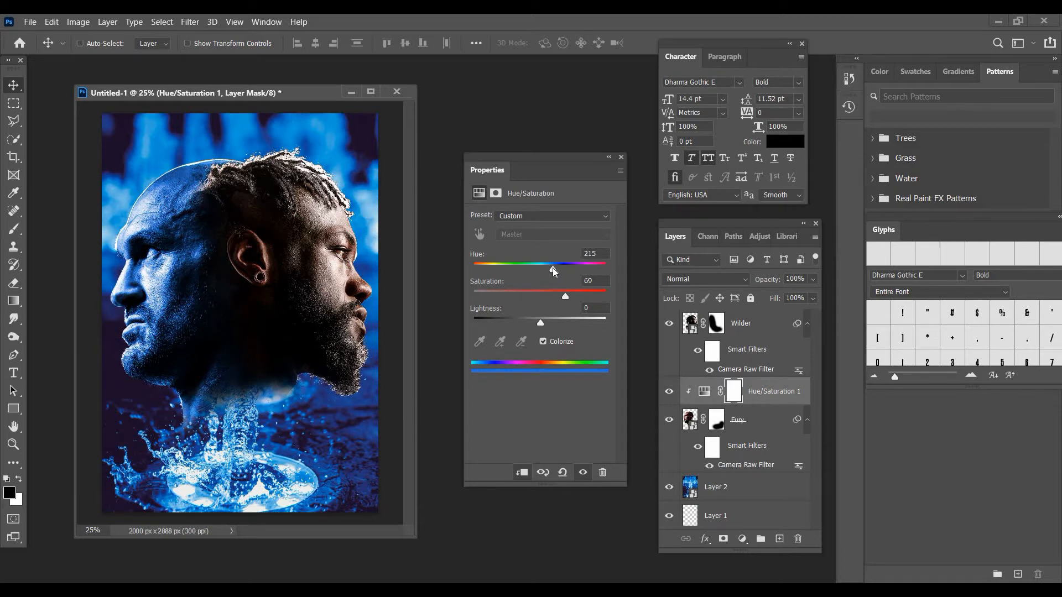
{"action": "left_click_drag", "start_coordinate": [538, 321], "coordinate": [537, 321]}
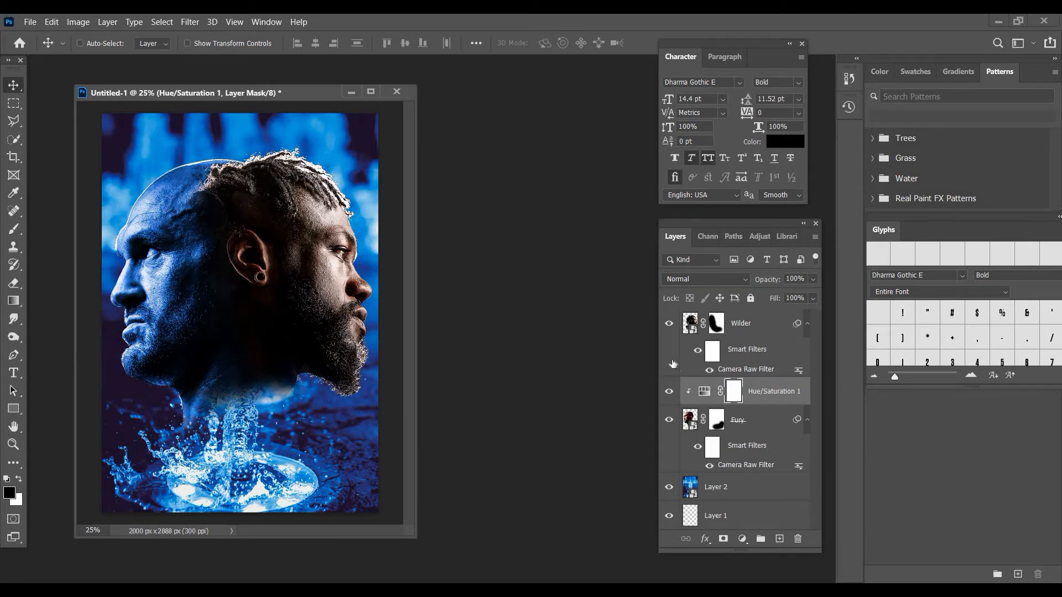
Duplicate Fury's Hue/Saturation adjustment above Wilder, clip it to that layer, fine-tune its sliders and compare the result with it hidden.
{"action": "key", "text": "ctrl+j"}
{"action": "left_click_drag", "start_coordinate": [693, 341], "coordinate": [692, 314]}
{"action": "left_click", "coordinate": [693, 337], "text": "alt"}
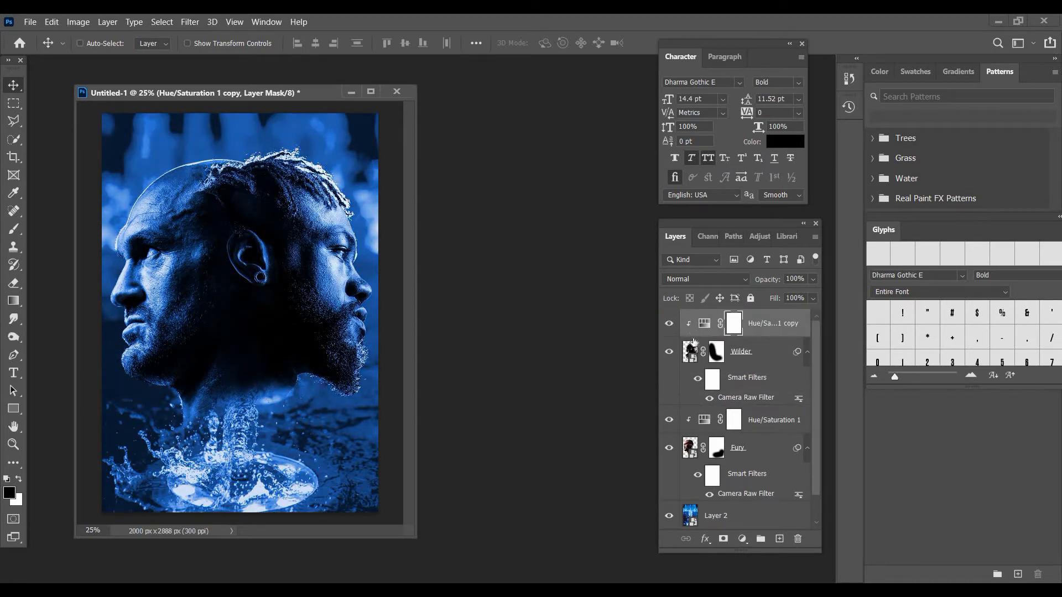
{"action": "double_click", "coordinate": [704, 326]}
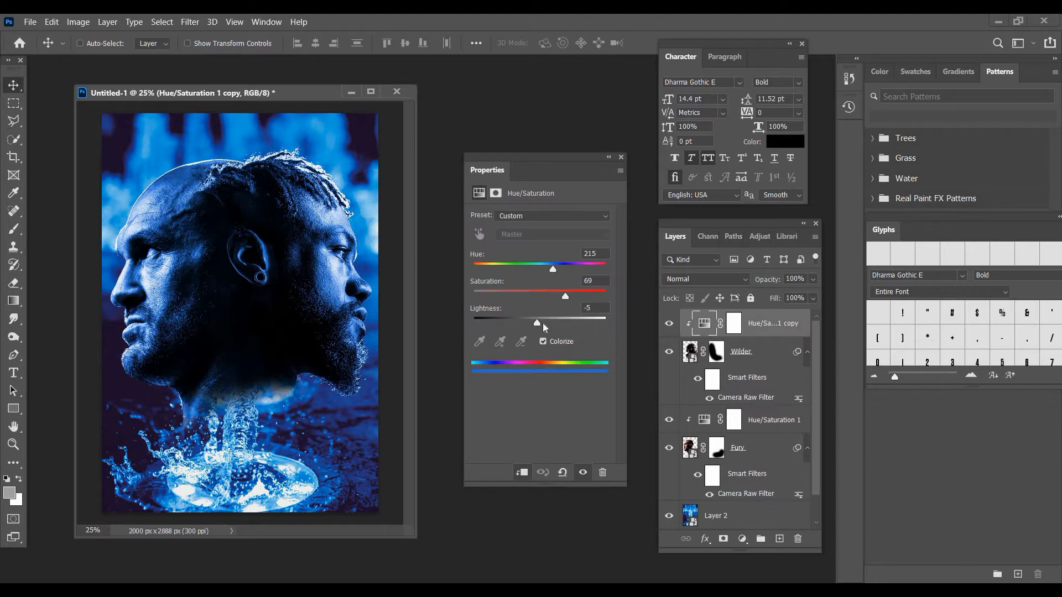
{"action": "left_click_drag", "start_coordinate": [543, 323], "coordinate": [559, 301]}
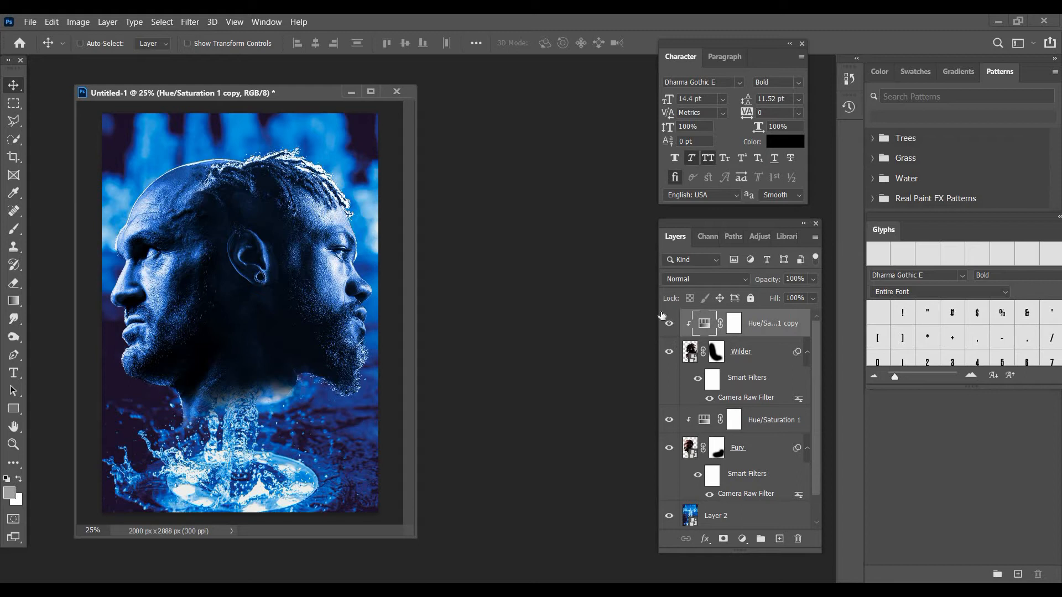
{"action": "left_click", "coordinate": [670, 325]}
{"action": "left_click", "coordinate": [670, 325]}
Paint black with a size 35 brush over Wilder's eye on his Hue/Saturation mask to remove the blue tint there.
{"action": "left_click", "coordinate": [735, 326]}
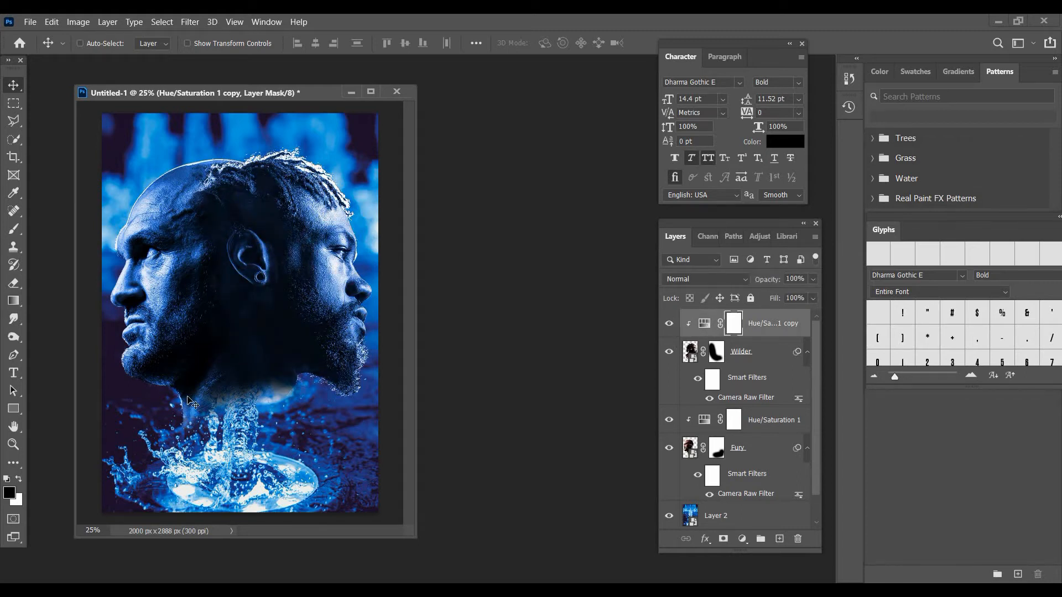
{"action": "left_click", "coordinate": [13, 445]}
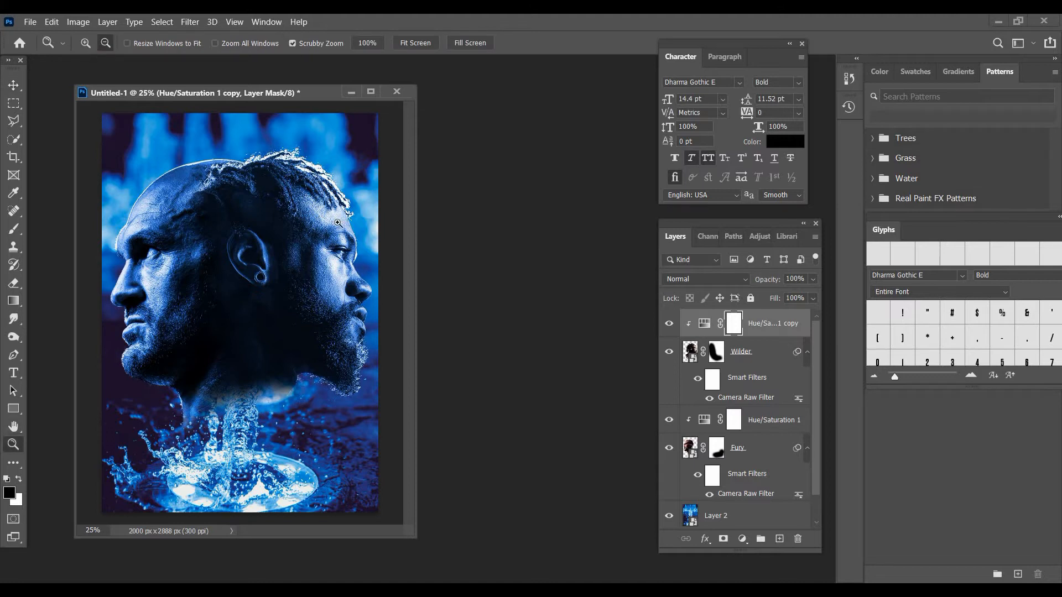
{"action": "left_click", "coordinate": [372, 269]}
{"action": "left_click", "coordinate": [373, 269]}
{"action": "left_click", "coordinate": [372, 269]}
{"action": "left_click", "coordinate": [373, 269]}
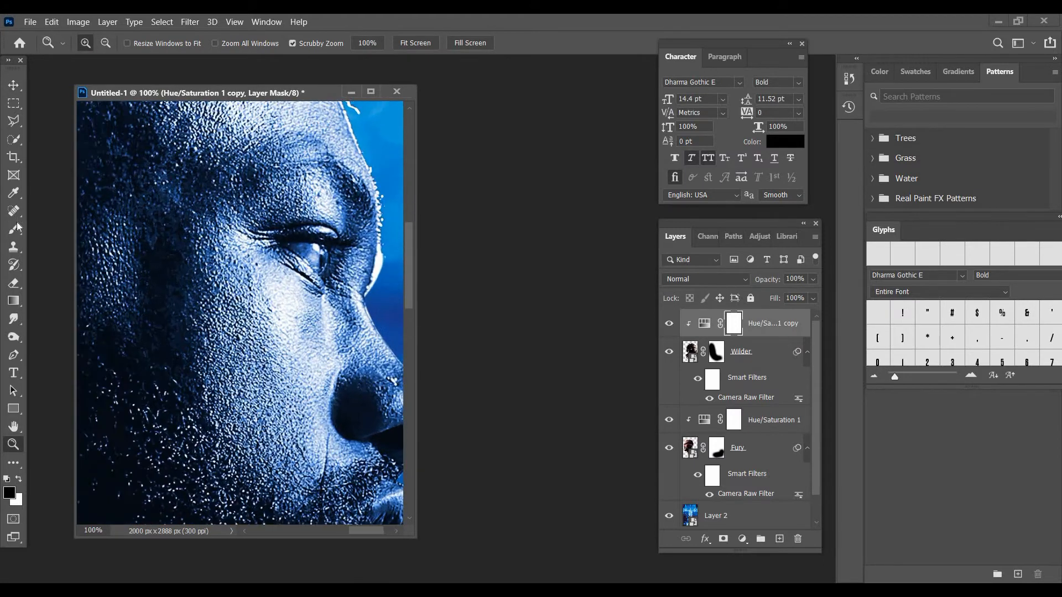
{"action": "left_click", "coordinate": [373, 269]}
{"action": "left_click", "coordinate": [13, 229]}
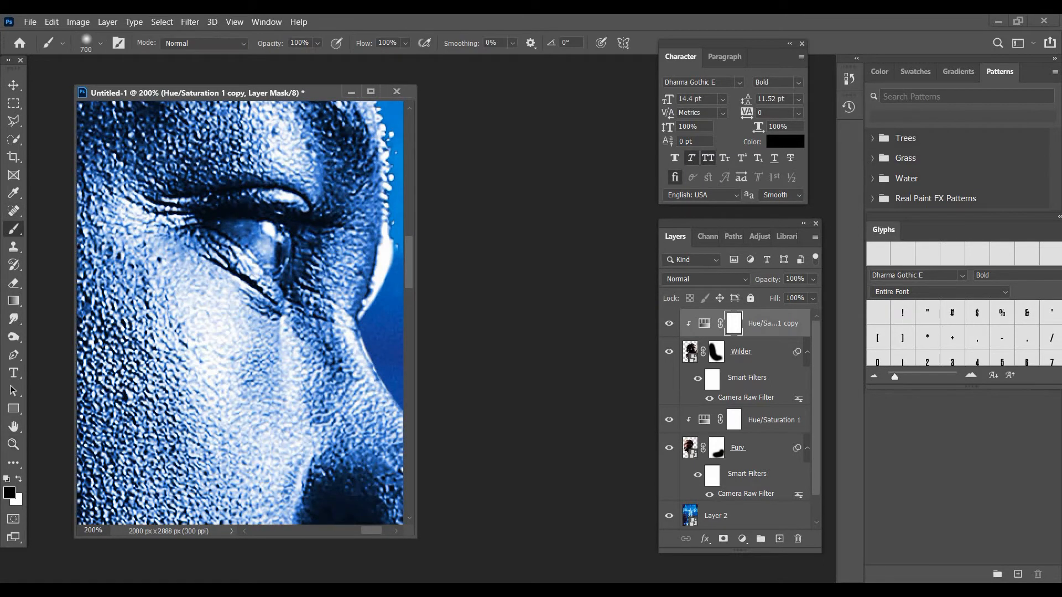
{"action": "key", "text": "bracketleft"}
{"action": "key", "text": "bracketleft"}
{"action": "key", "text": "bracketleft"}
{"action": "key", "text": "bracketleft"}
{"action": "key", "text": "bracketleft"}
{"action": "key", "text": "bracketleft"}
{"action": "key", "text": "bracketleft"}
{"action": "key", "text": "bracketleft"}
{"action": "key", "text": "bracketleft"}
{"action": "key", "text": "bracketleft"}
{"action": "key", "text": "bracketleft"}
{"action": "mouse_move", "coordinate": [244, 235]}
{"action": "left_mouse_down"}
{"action": "mouse_move", "coordinate": [276, 259]}
{"action": "mouse_move", "coordinate": [271, 235]}
{"action": "mouse_move", "coordinate": [271, 268]}
{"action": "left_mouse_up"}
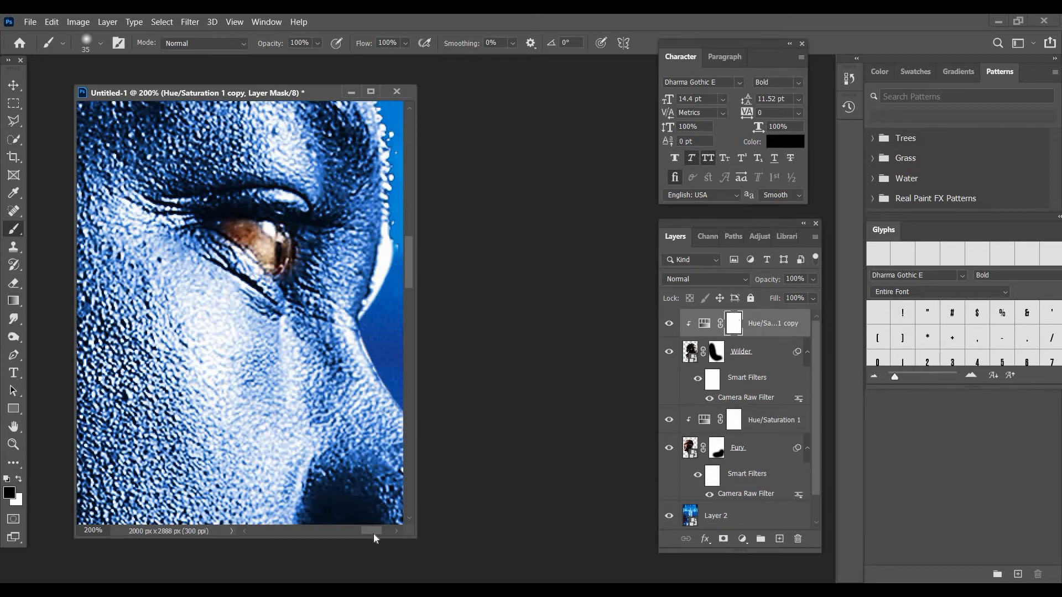
Paint black over Fury's eye on the Hue/Saturation 1 mask to restore its natural colour.
{"action": "scroll", "coordinate": [337, 523], "scroll_direction": "left", "scroll_amount": 15}
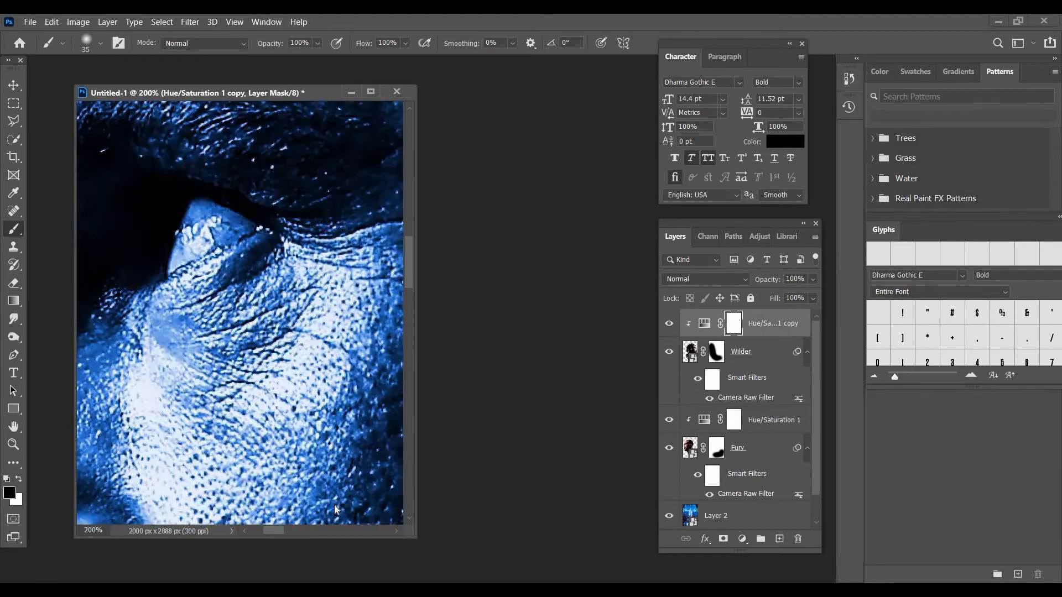
{"action": "scroll", "coordinate": [371, 509], "scroll_direction": "right", "scroll_amount": 5}
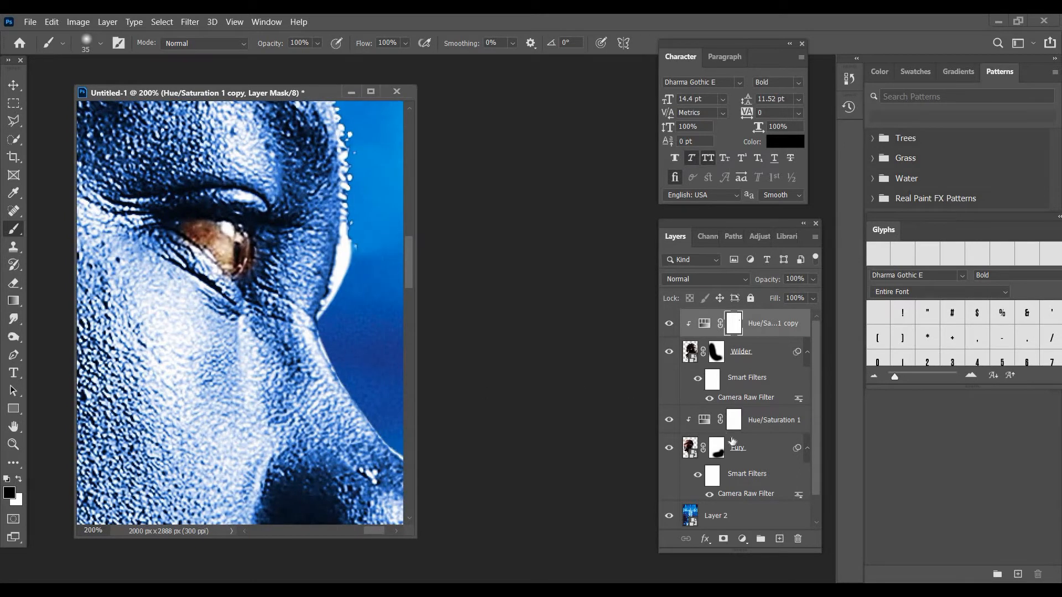
{"action": "left_click", "coordinate": [733, 426]}
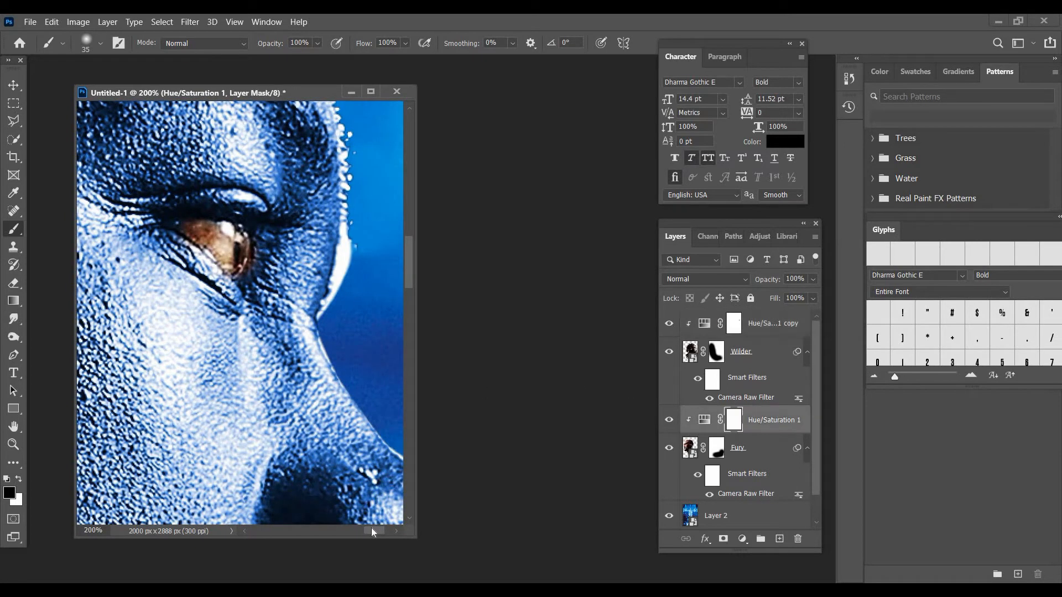
{"action": "scroll", "coordinate": [316, 525], "scroll_direction": "left", "scroll_amount": 10}
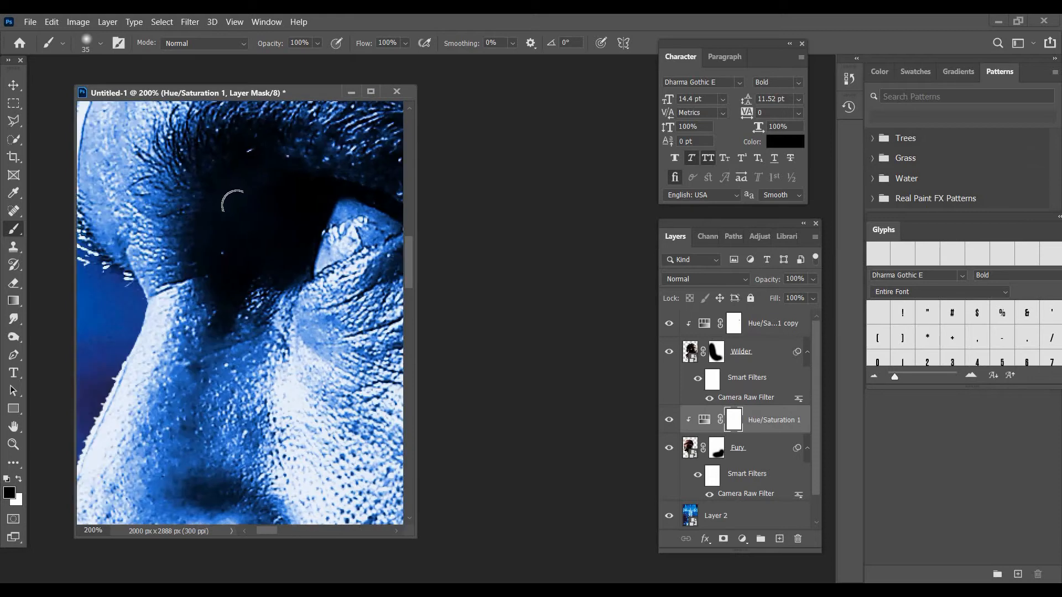
{"action": "mouse_move", "coordinate": [206, 237]}
{"action": "left_mouse_down"}
{"action": "mouse_move", "coordinate": [230, 220]}
{"action": "mouse_move", "coordinate": [216, 214]}
{"action": "mouse_move", "coordinate": [247, 221]}
{"action": "mouse_move", "coordinate": [191, 246]}
{"action": "mouse_move", "coordinate": [200, 250]}
{"action": "mouse_move", "coordinate": [215, 210]}
{"action": "mouse_move", "coordinate": [256, 222]}
{"action": "left_mouse_up"}
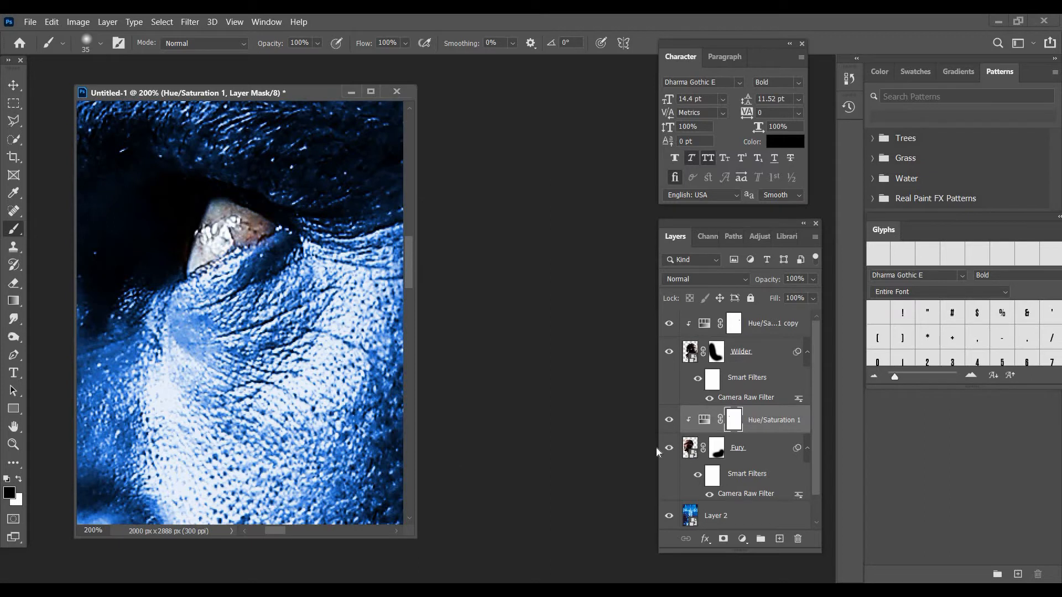
Add a clipped Black & White adjustment directly above the Fury layer, beneath its Hue/Saturation adjustment.
{"action": "left_click", "coordinate": [735, 449]}
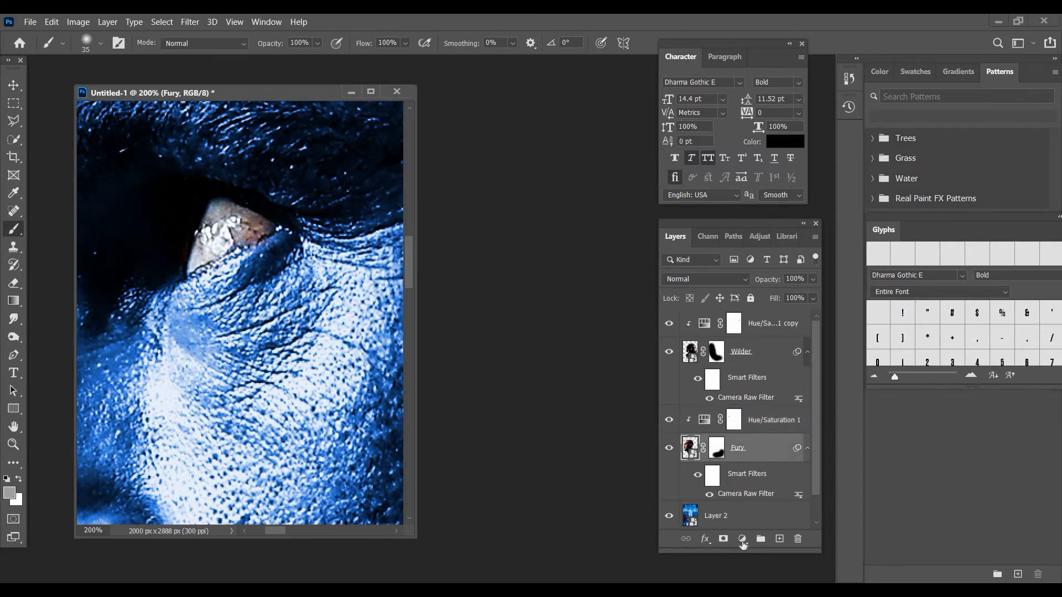
{"action": "left_click", "coordinate": [742, 539]}
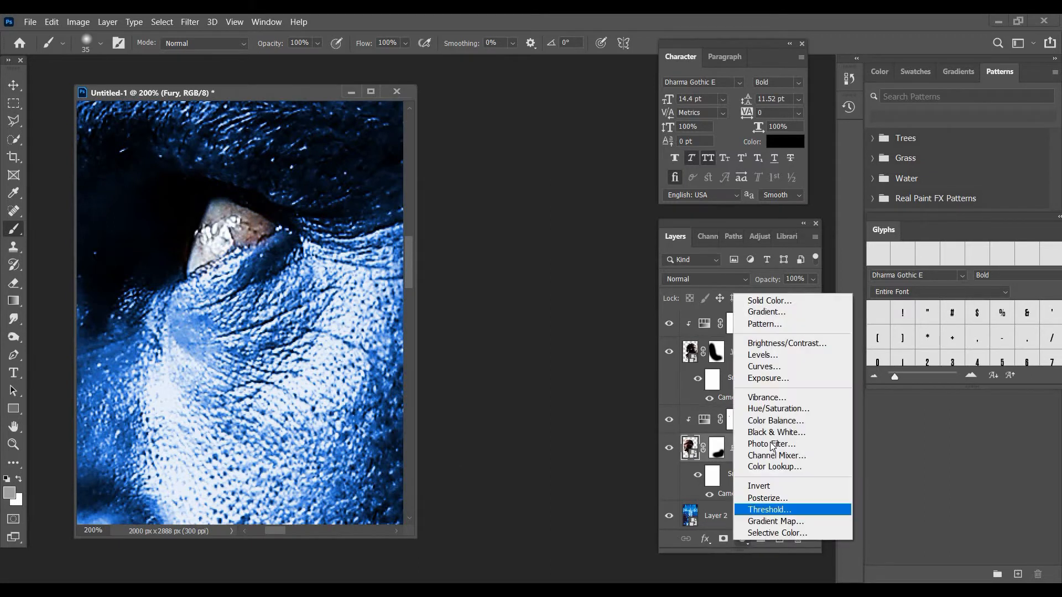
{"action": "left_click", "coordinate": [15, 434]}
{"action": "key", "text": "z"}
{"action": "left_click", "coordinate": [192, 241], "text": "alt"}
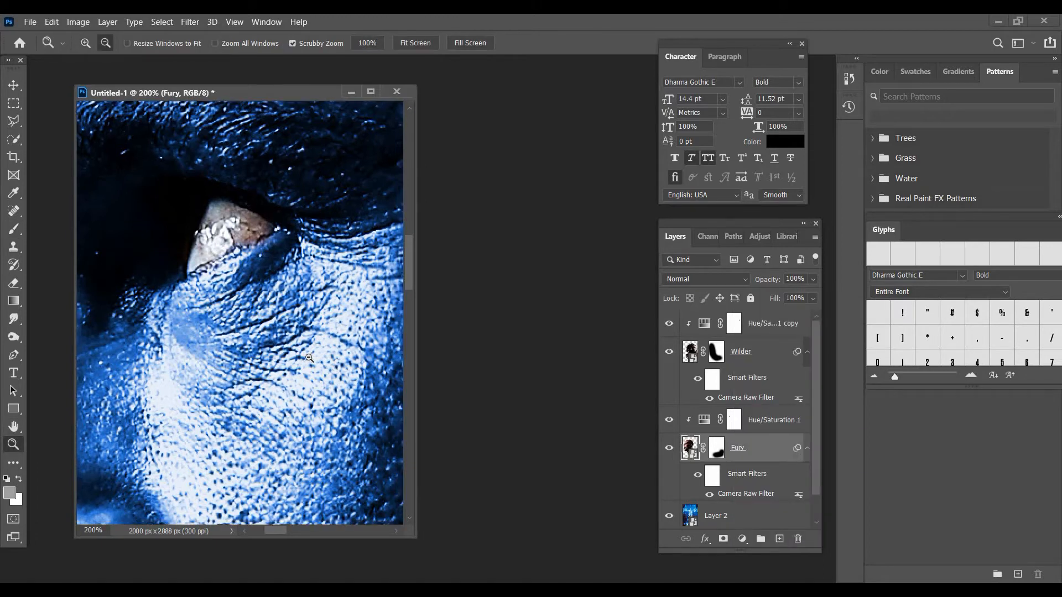
{"action": "left_click", "coordinate": [192, 241], "text": "alt"}
{"action": "left_click", "coordinate": [191, 241], "text": "alt"}
{"action": "left_click", "coordinate": [316, 354], "text": "alt"}
{"action": "left_click", "coordinate": [315, 354], "text": "alt"}
{"action": "left_click", "coordinate": [742, 539]}
{"action": "left_click", "coordinate": [765, 434]}
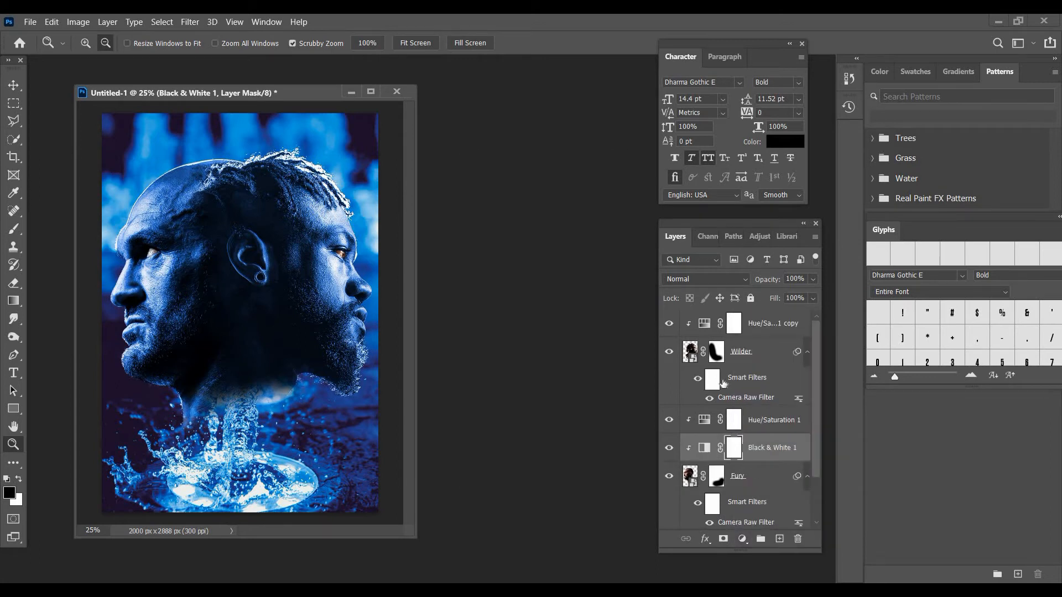
Add a clipped Black & White adjustment with the default preset directly above the Wilder layer.
{"action": "left_click", "coordinate": [750, 355]}
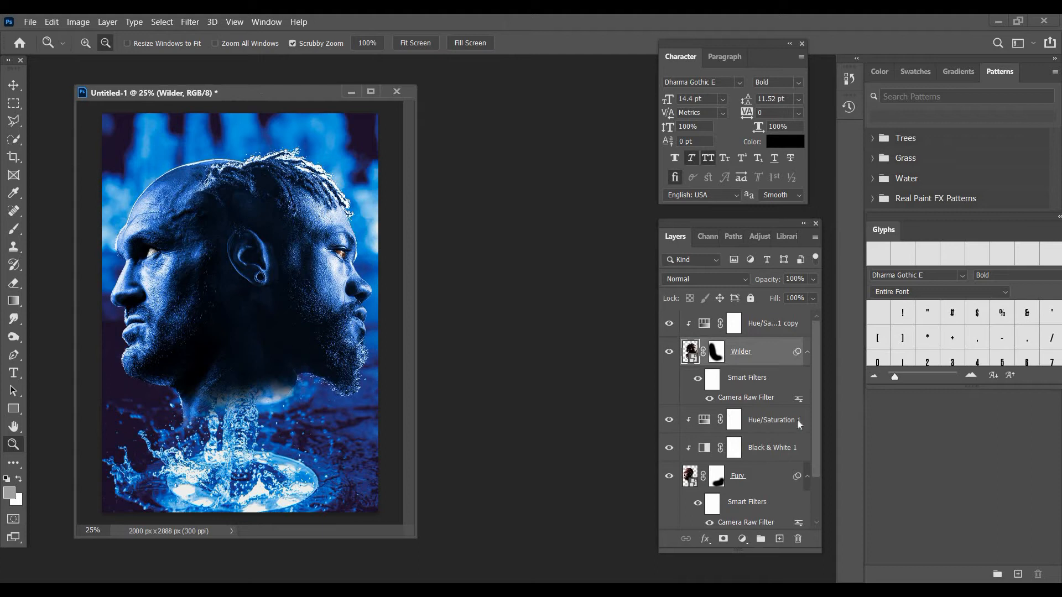
{"action": "left_click", "coordinate": [742, 539]}
{"action": "left_click", "coordinate": [794, 429]}
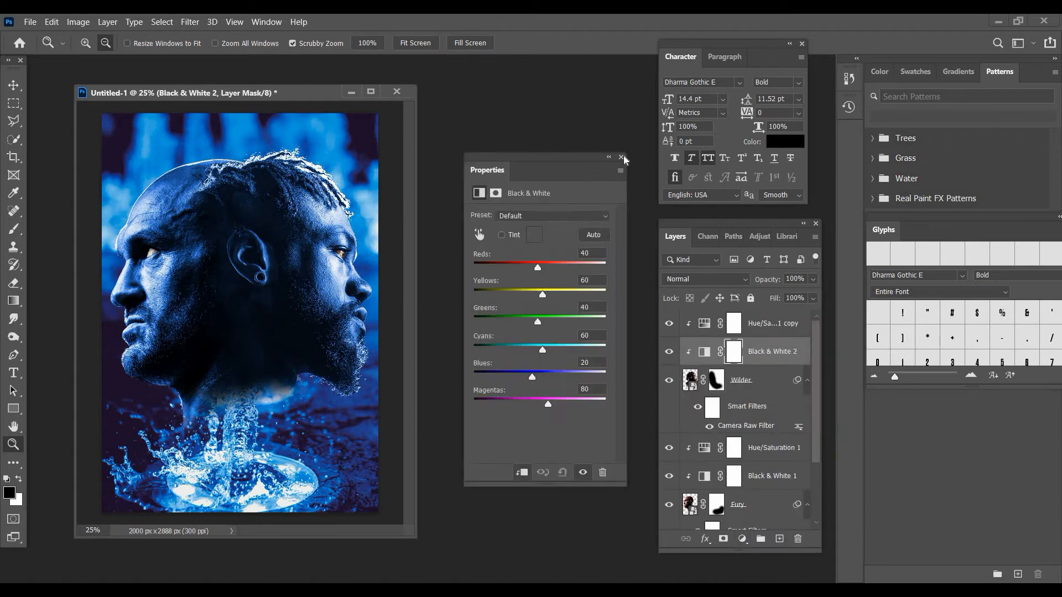
Lower the opacity of Wilder's Hue/Saturation 1 copy adjustment to 75%.
{"action": "left_click", "coordinate": [753, 313]}
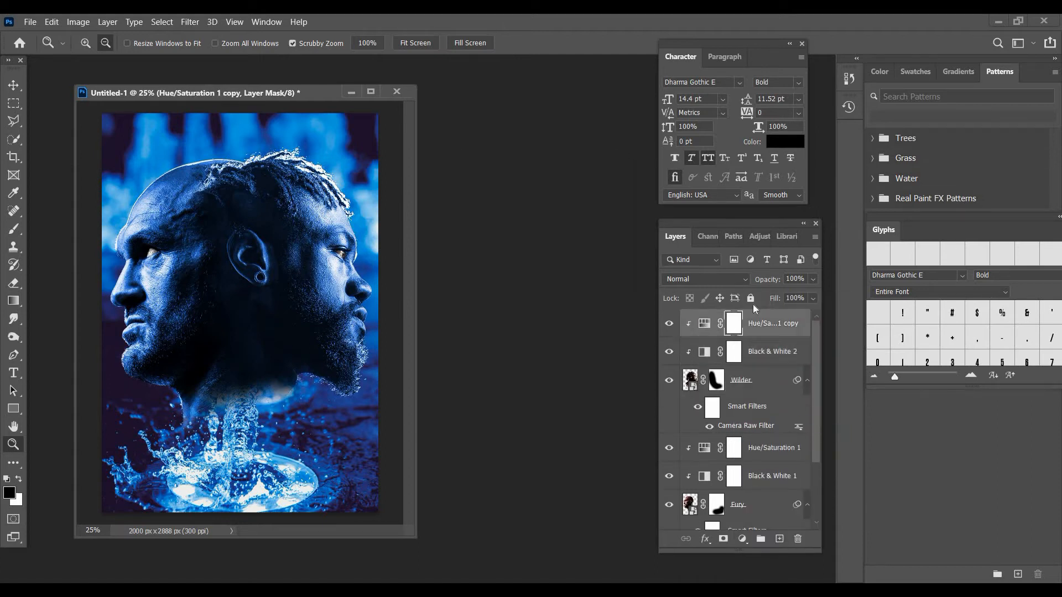
{"action": "left_click", "coordinate": [813, 279]}
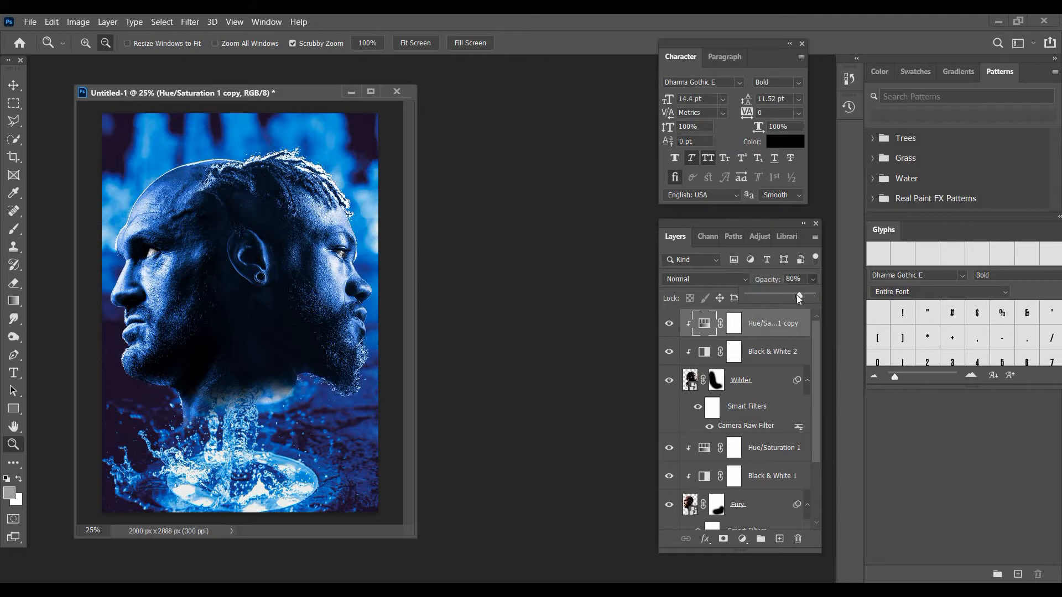
{"action": "left_click_drag", "start_coordinate": [797, 296], "coordinate": [798, 296]}
{"action": "left_click", "coordinate": [772, 277]}
{"action": "type", "text": "75"}
Lower the opacity of Fury's Hue/Saturation 1 adjustment to 75% to match Wilder's tint.
{"action": "left_click", "coordinate": [774, 448]}
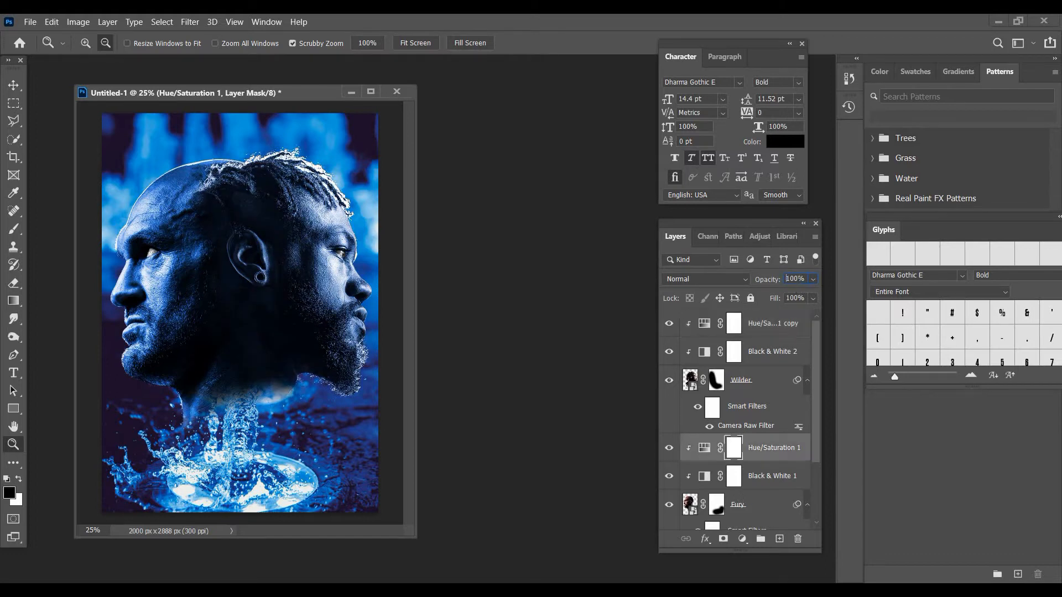
{"action": "type", "text": "75"}
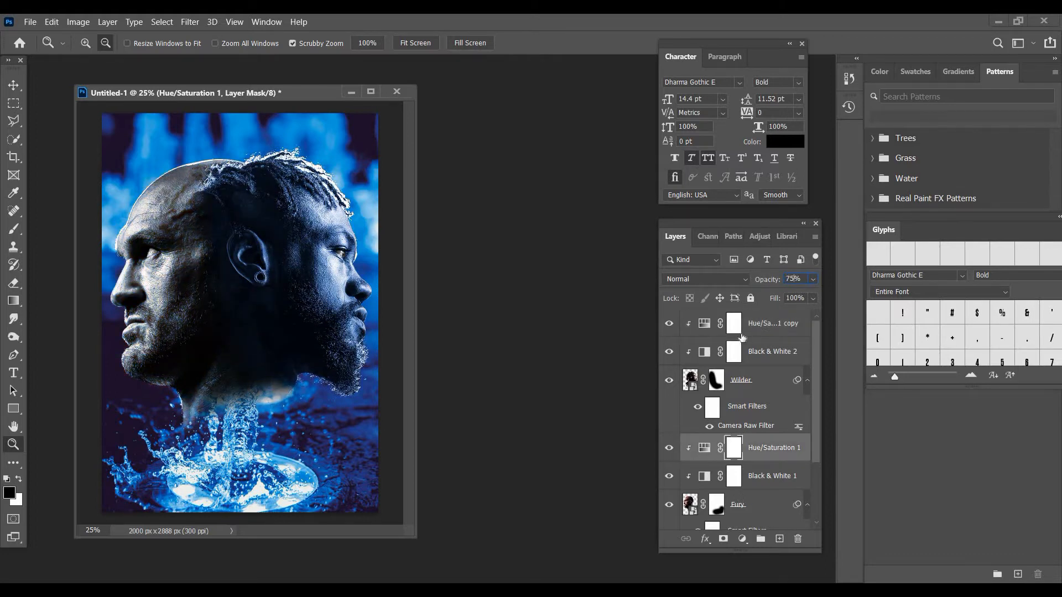
{"action": "left_click", "coordinate": [687, 327]}
{"action": "left_click", "coordinate": [669, 326]}
{"action": "key", "text": "ctrl+z"}
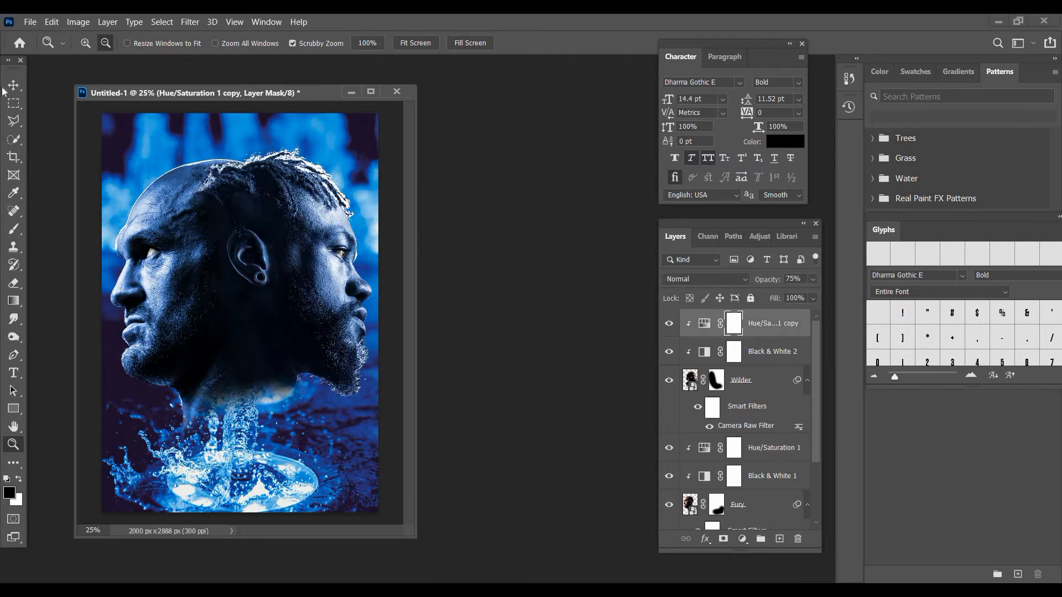
Bring up pexels-laker-6156554.jpg and copy its cracked-earth texture into the poster as the uppermost layer, covering the canvas.
{"action": "left_click", "coordinate": [267, 22]}
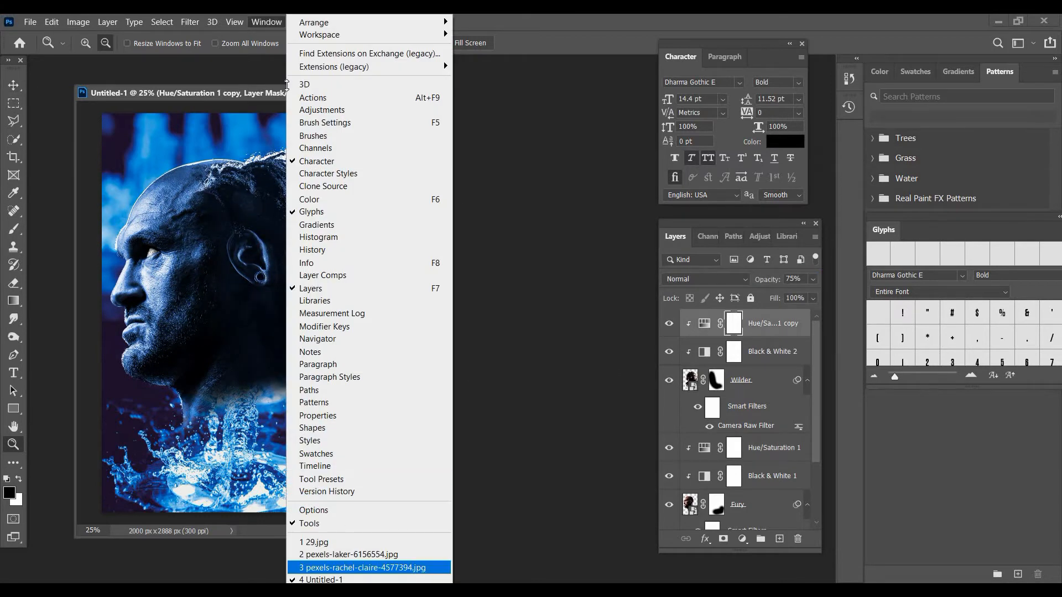
{"action": "left_click", "coordinate": [353, 567]}
{"action": "left_click", "coordinate": [266, 21]}
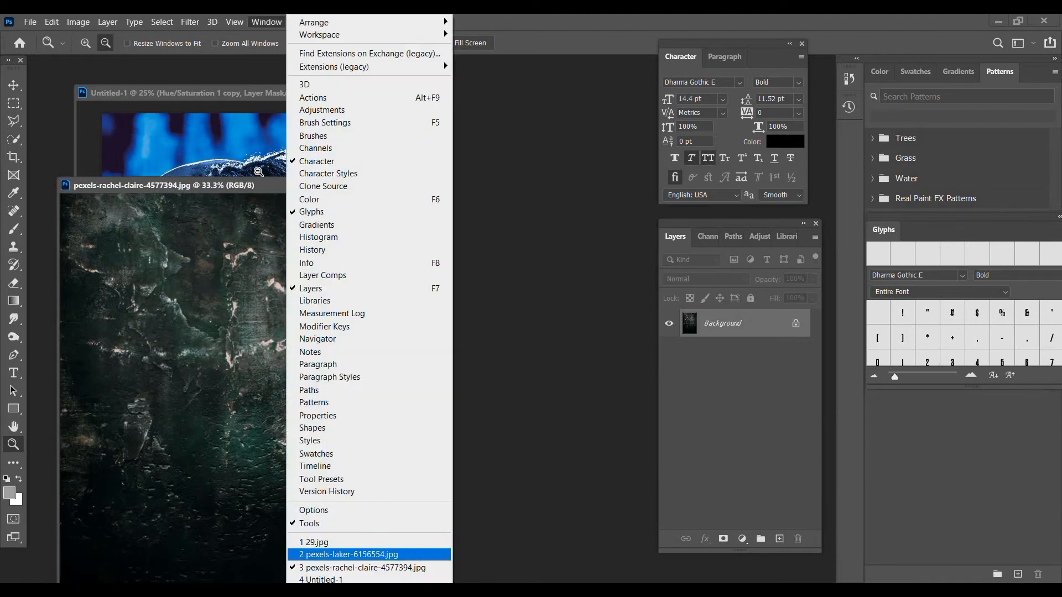
{"action": "left_click", "coordinate": [332, 554]}
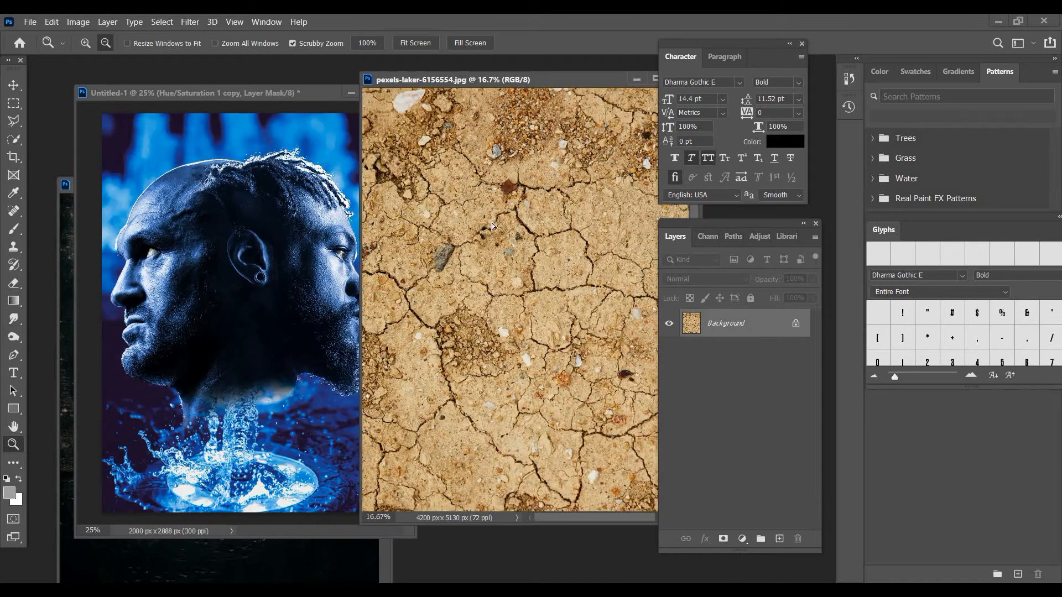
{"action": "key", "text": "v"}
{"action": "left_click_drag", "start_coordinate": [298, 346], "coordinate": [233, 282]}
Keep the texture layer in Normal mode and desaturate it with Hue/Saturation at Saturation -100 and Lightness -10.
{"action": "left_click", "coordinate": [706, 278]}
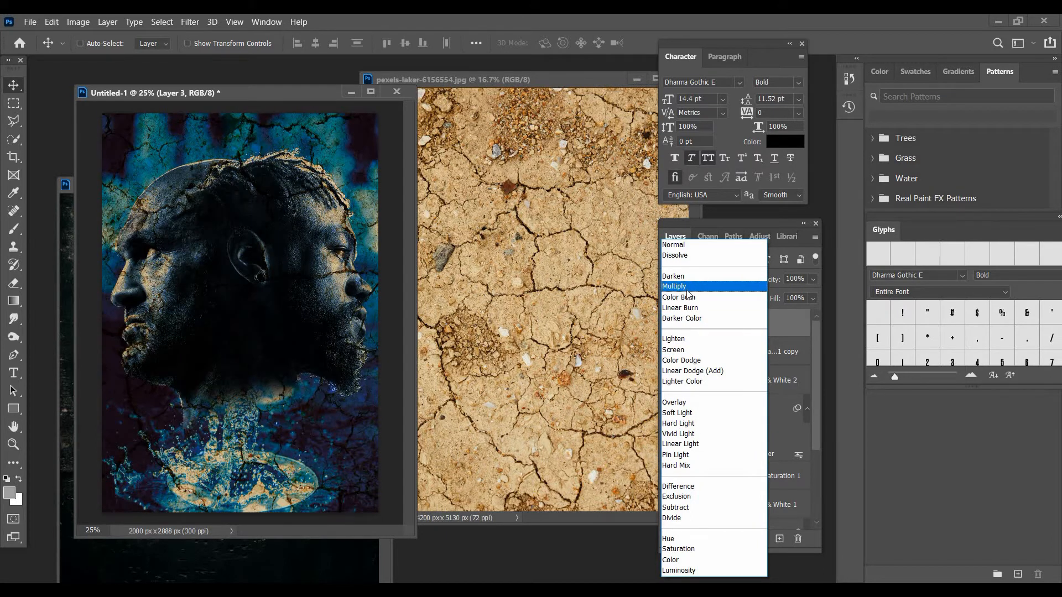
{"action": "left_click", "coordinate": [685, 245]}
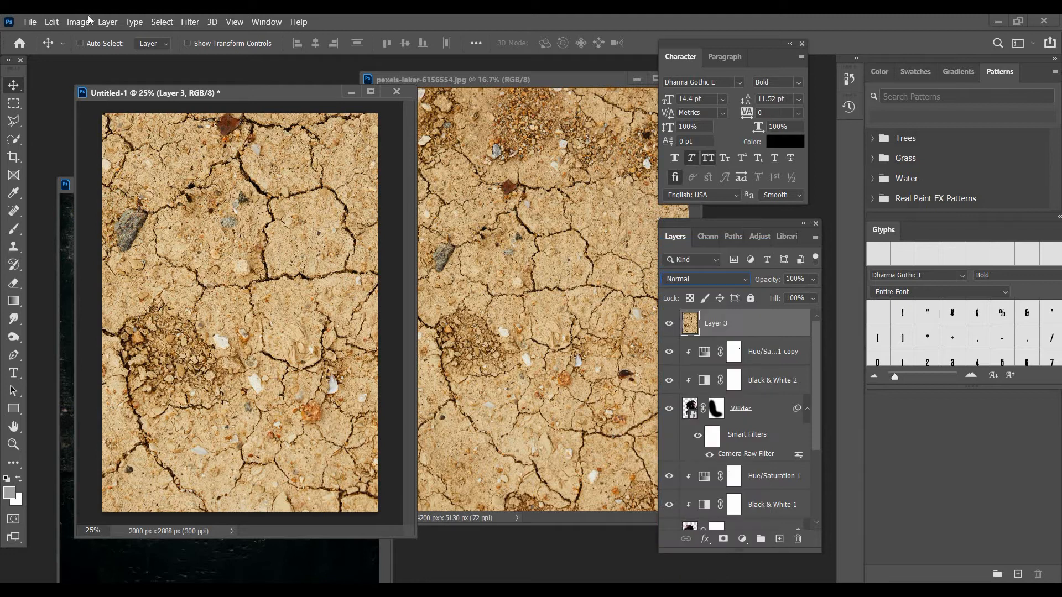
{"action": "left_click", "coordinate": [78, 22]}
{"action": "mouse_move", "coordinate": [94, 51]}
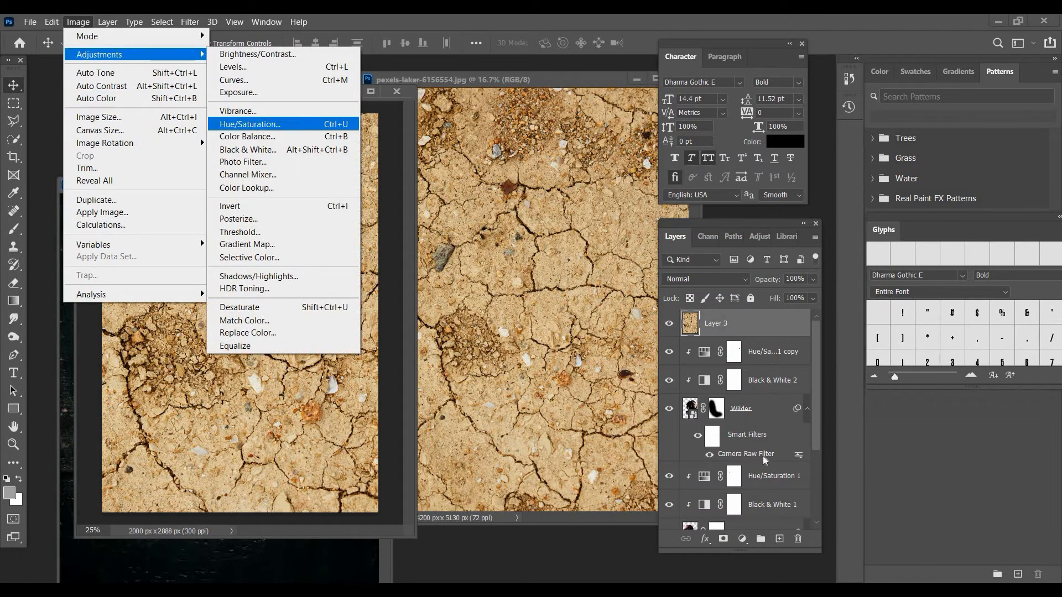
{"action": "left_click", "coordinate": [265, 123]}
{"action": "left_click_drag", "start_coordinate": [841, 456], "coordinate": [771, 458]}
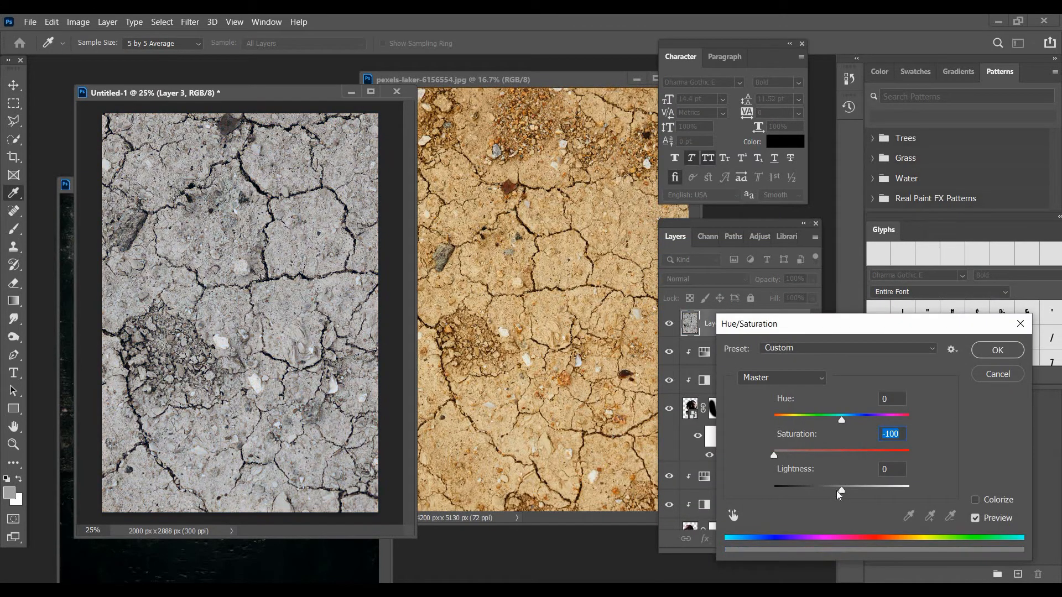
{"action": "left_click_drag", "start_coordinate": [832, 489], "coordinate": [827, 489]}
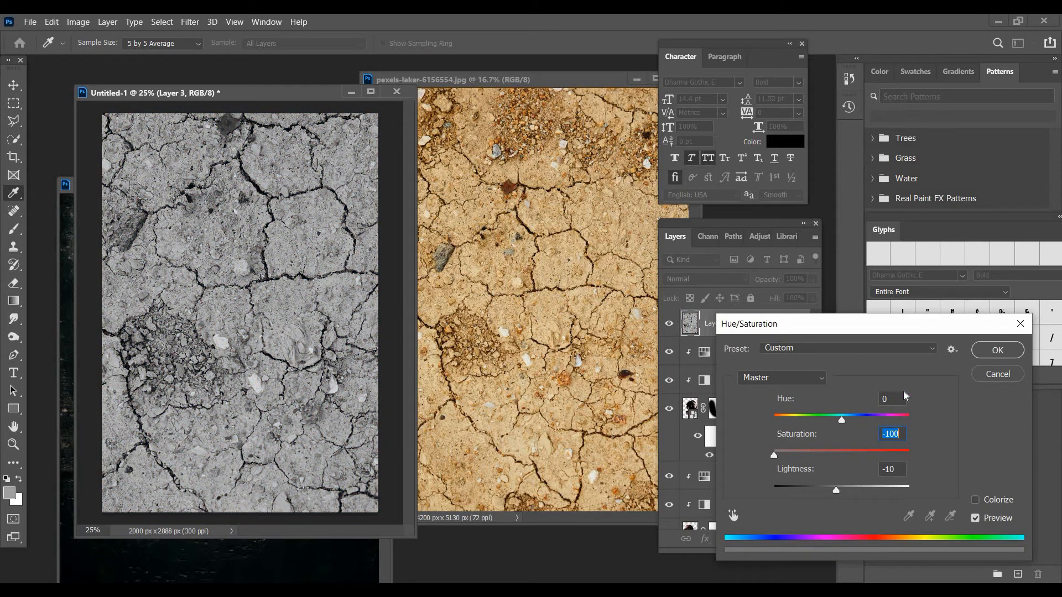
{"action": "key", "text": "Return"}
Invert the gray cracked texture layer so its cracks turn light.
{"action": "left_click", "coordinate": [698, 279]}
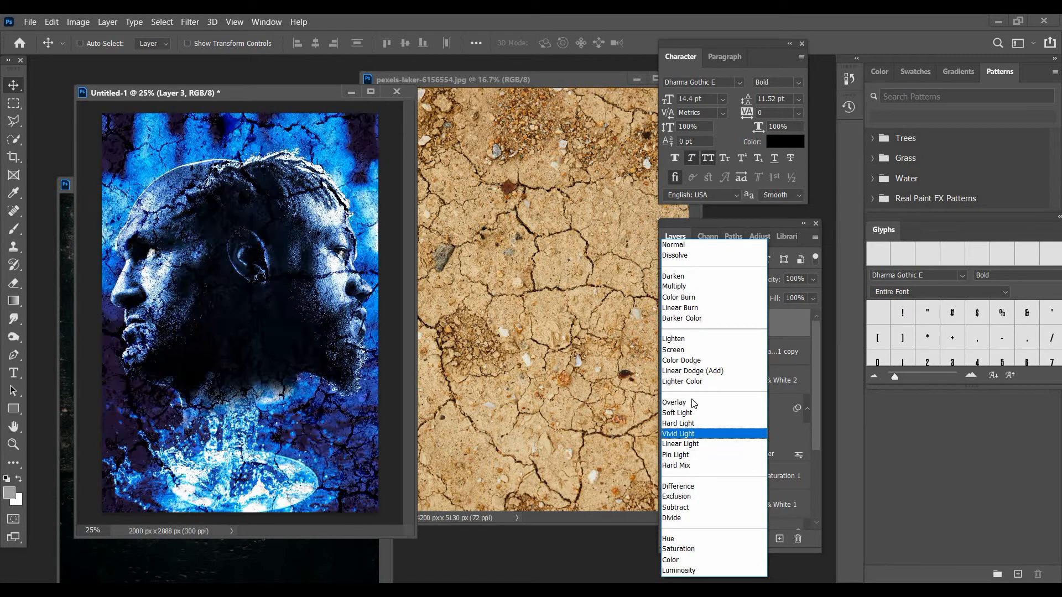
{"action": "left_click", "coordinate": [68, 25]}
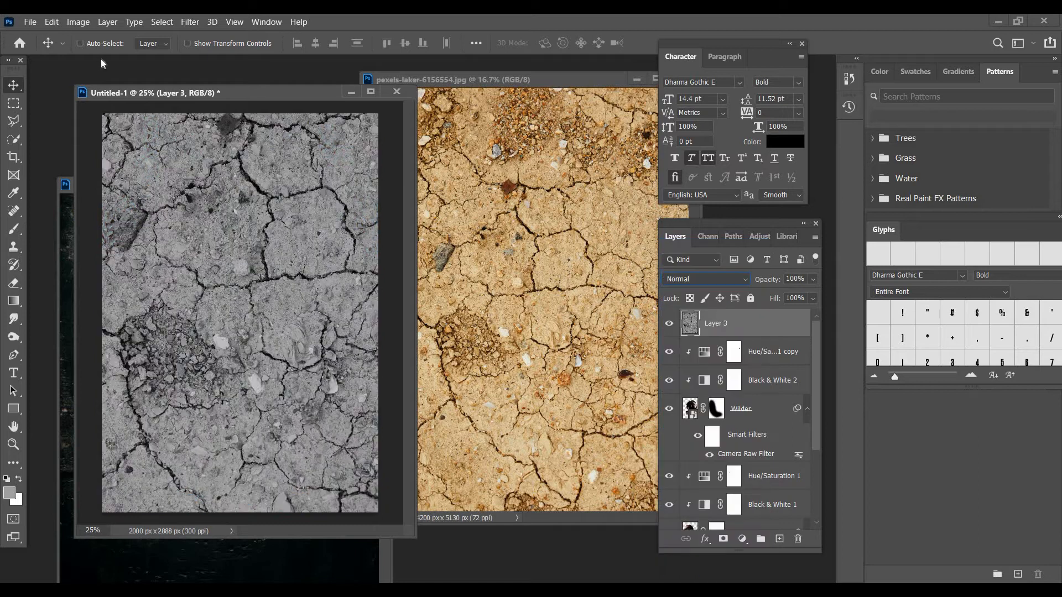
{"action": "left_click", "coordinate": [271, 207]}
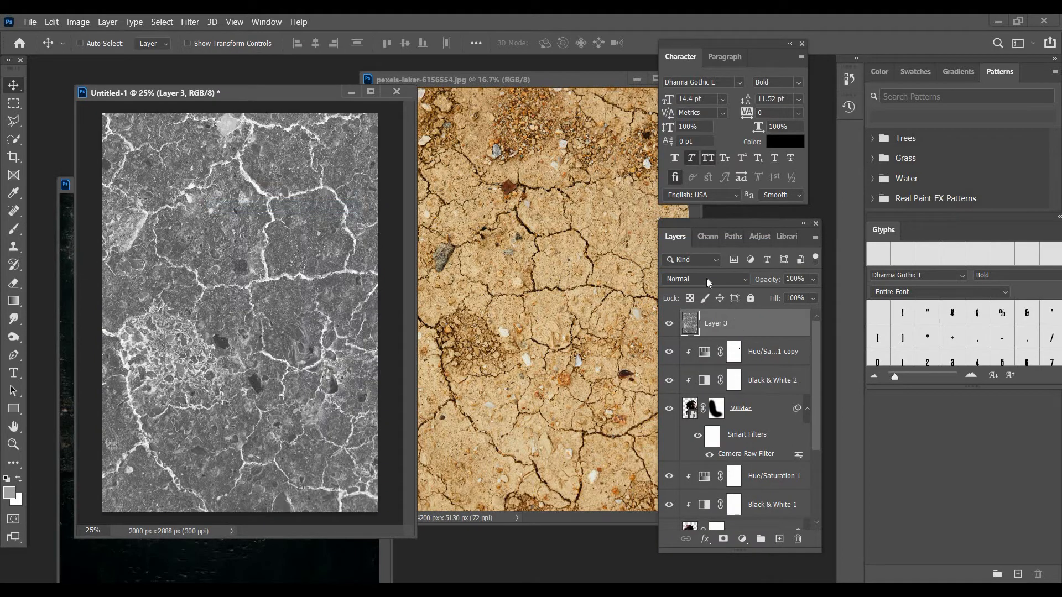
Blend the inverted texture with Hard Light and move its layer beneath Fury, directly above Layer 2.
{"action": "left_click", "coordinate": [705, 279]}
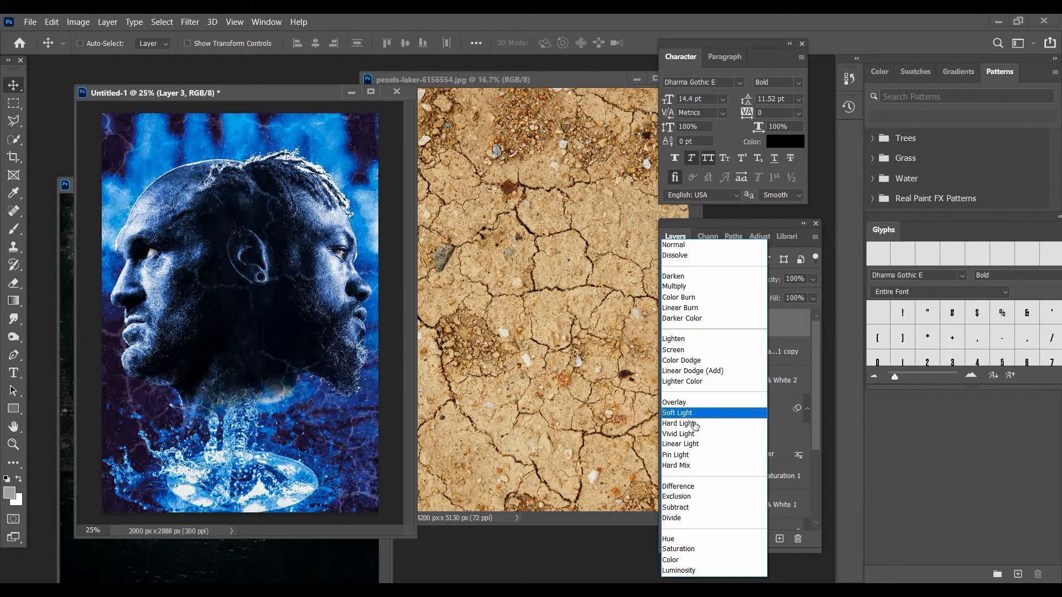
{"action": "left_click_drag", "start_coordinate": [697, 323], "coordinate": [712, 475]}
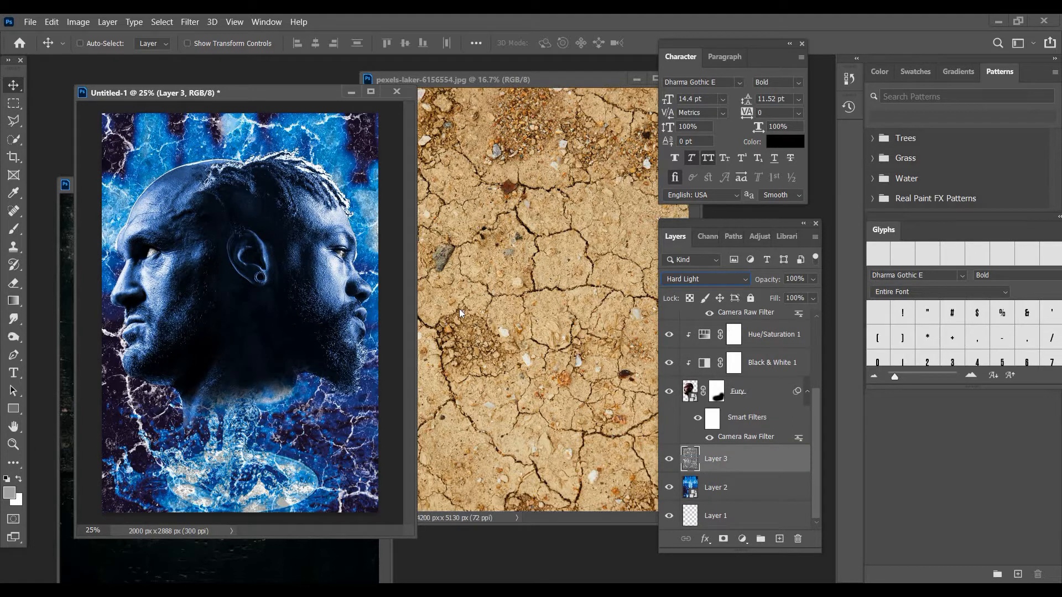
Copy the cracked-earth texture into the poster a second time and place its layer above all others.
{"action": "left_click", "coordinate": [526, 337]}
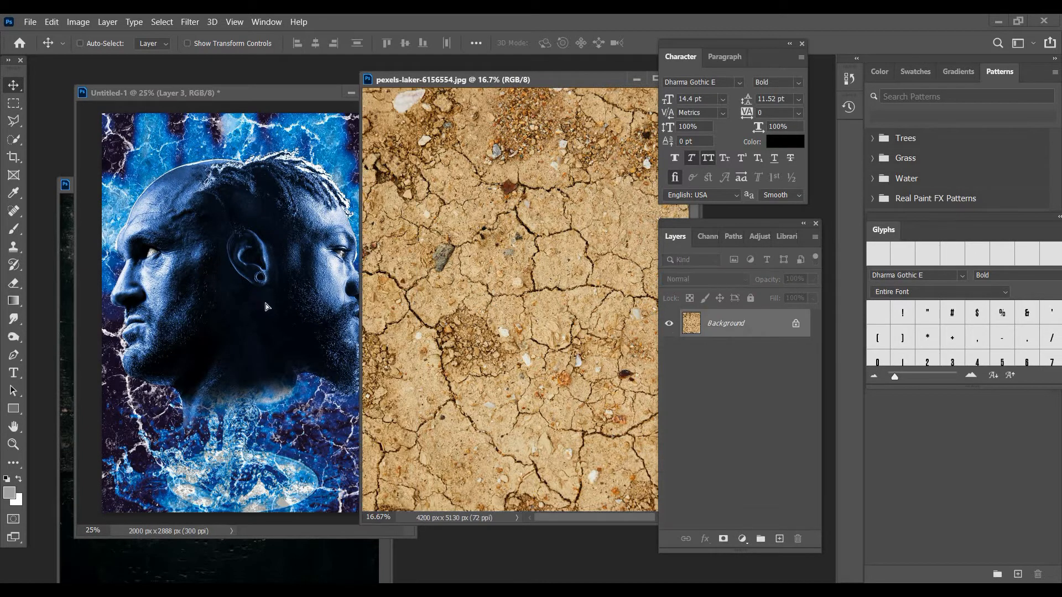
{"action": "left_click_drag", "start_coordinate": [308, 354], "coordinate": [310, 357]}
{"action": "left_click_drag", "start_coordinate": [713, 515], "coordinate": [699, 299]}
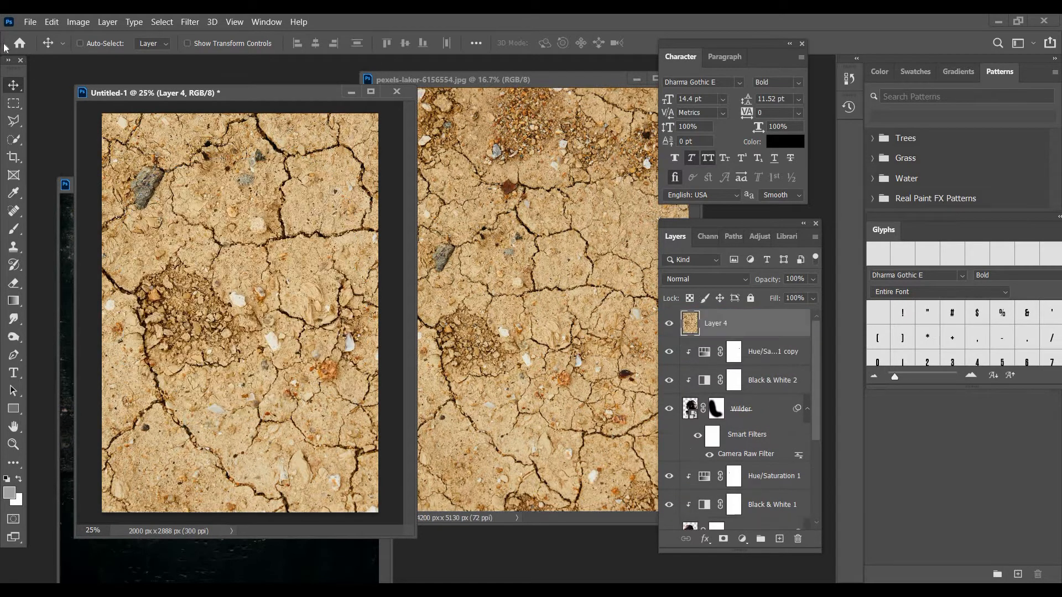
Convert the second cracked-earth texture layer to grayscale with the Black & White image adjustment.
{"action": "left_click", "coordinate": [78, 22]}
{"action": "mouse_move", "coordinate": [107, 52]}
{"action": "left_click", "coordinate": [266, 150]}
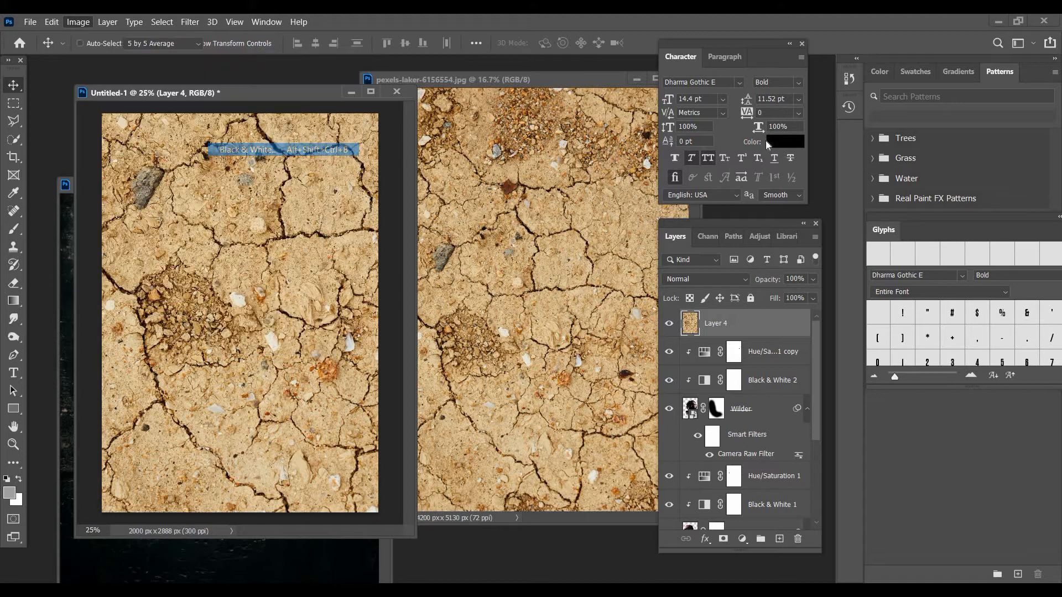
{"action": "key", "text": "Return"}
Try blending the second texture with Hard Light at 16% opacity over the portraits.
{"action": "left_click", "coordinate": [692, 279]}
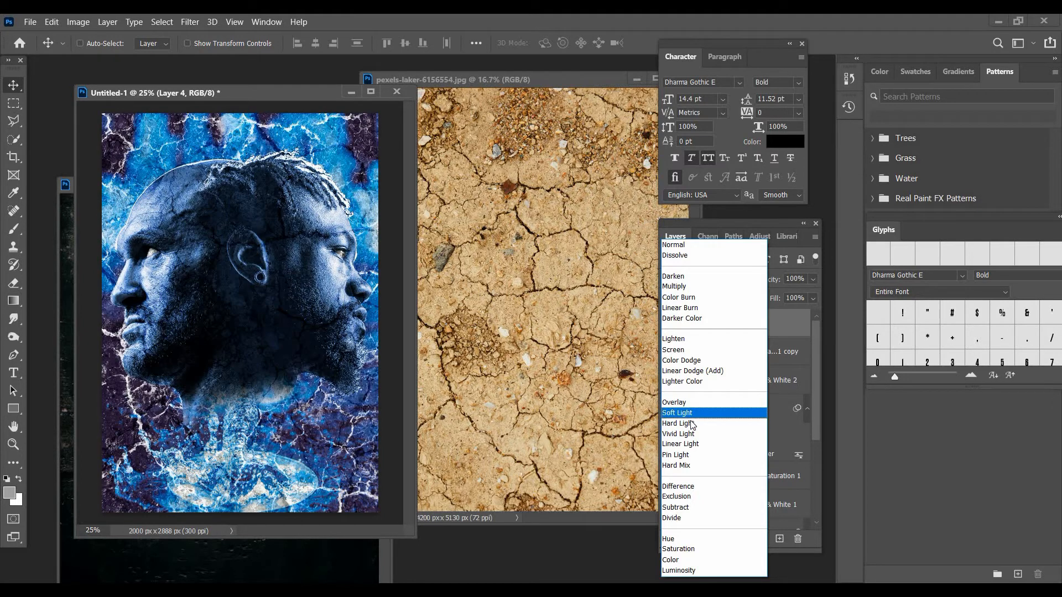
{"action": "left_click_drag", "start_coordinate": [813, 280], "coordinate": [763, 298]}
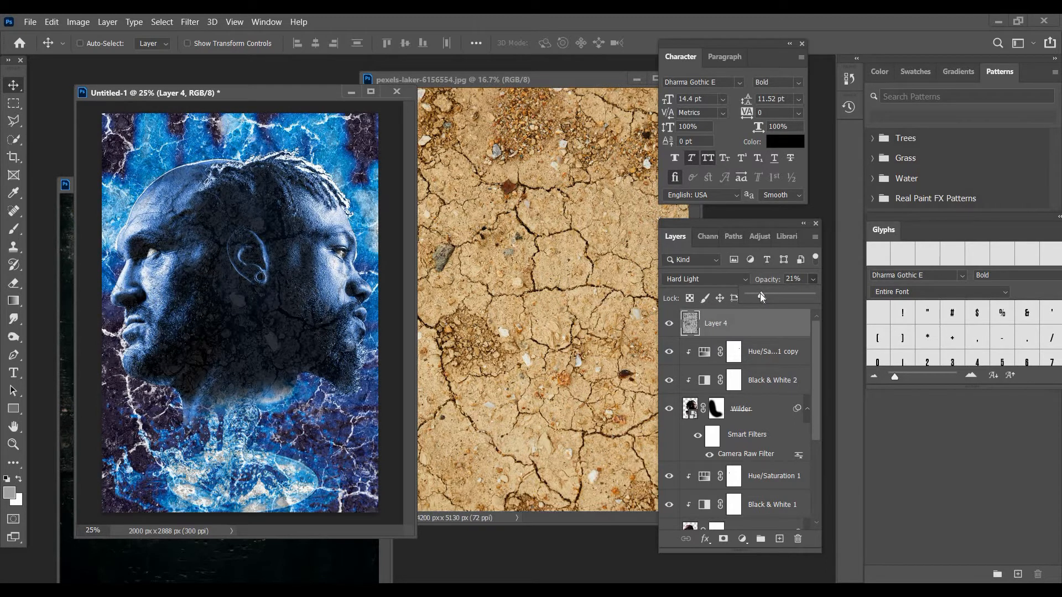
{"action": "left_click_drag", "start_coordinate": [758, 292], "coordinate": [756, 293]}
Set the second texture layer to Soft Light at 100% opacity.
{"action": "left_click", "coordinate": [682, 280]}
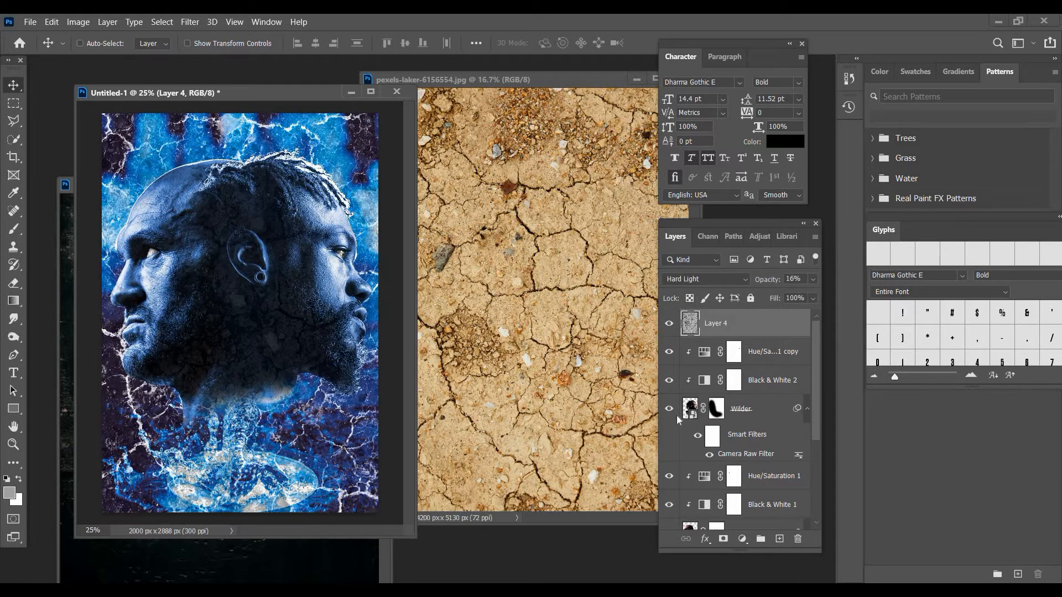
{"action": "left_click", "coordinate": [812, 279]}
{"action": "left_click", "coordinate": [796, 294]}
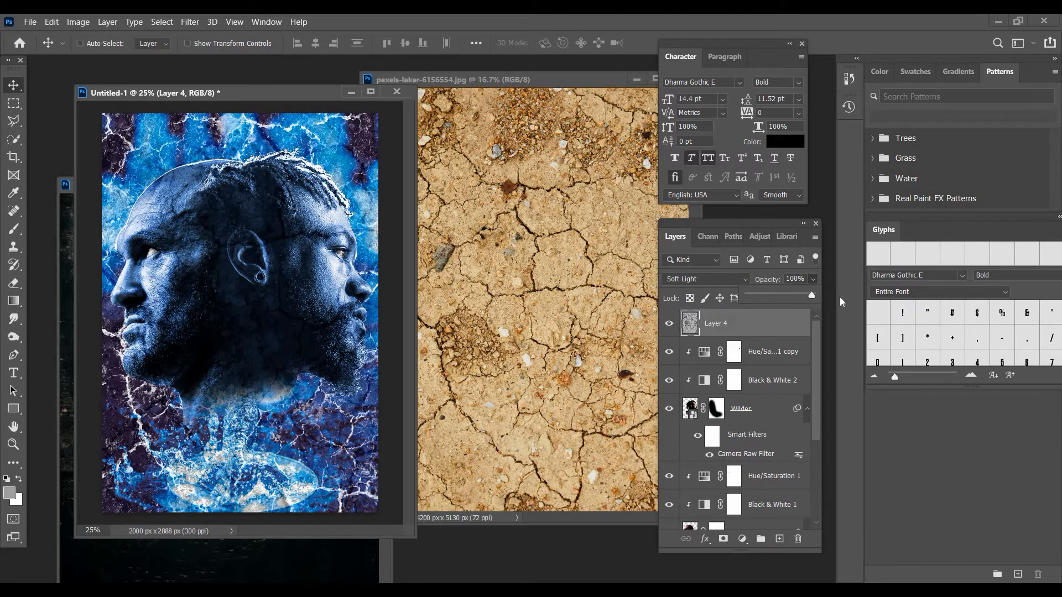
Try inverting the second texture layer and shift it over the two faces.
{"action": "left_click_drag", "start_coordinate": [206, 349], "coordinate": [204, 339]}
{"action": "left_click", "coordinate": [78, 21]}
{"action": "left_click", "coordinate": [228, 202]}
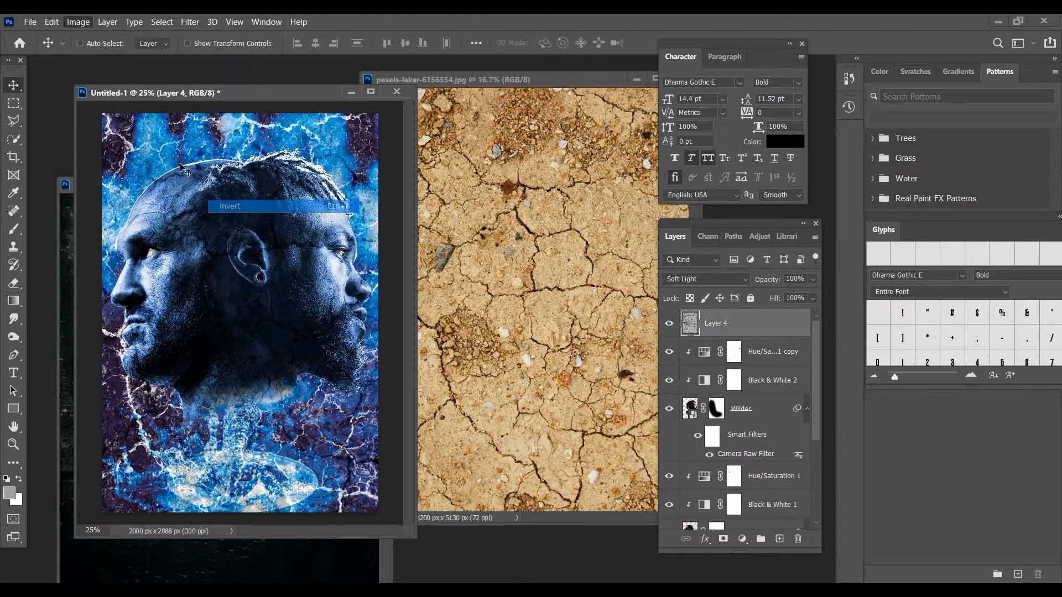
{"action": "left_click", "coordinate": [51, 22]}
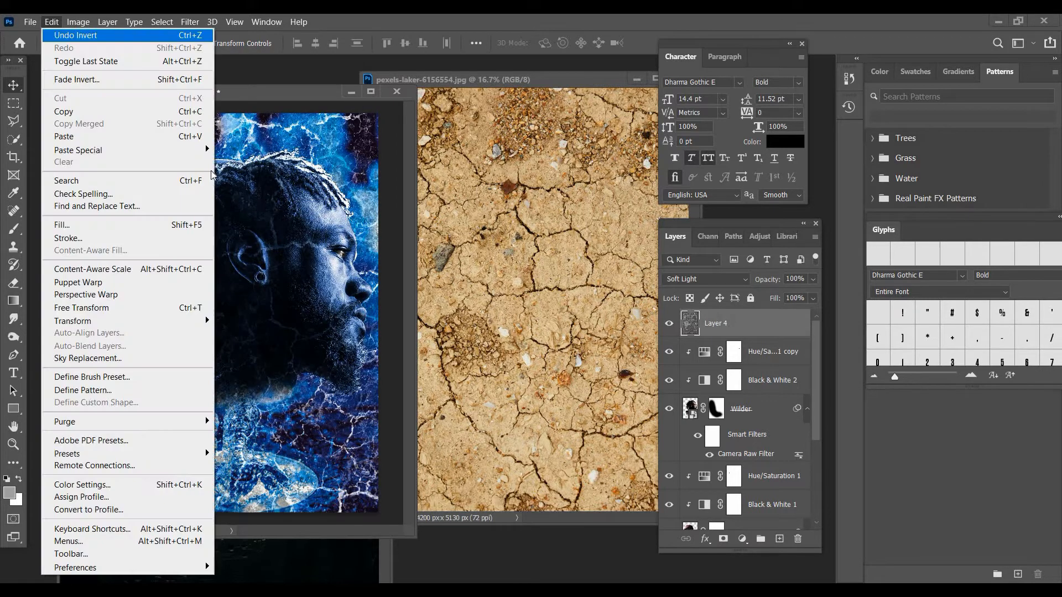
{"action": "left_click_drag", "start_coordinate": [255, 334], "coordinate": [279, 377]}
Preview other blend modes on the inverted texture, keep Soft Light, and invert the layer back to dark cracks.
{"action": "left_click", "coordinate": [708, 280]}
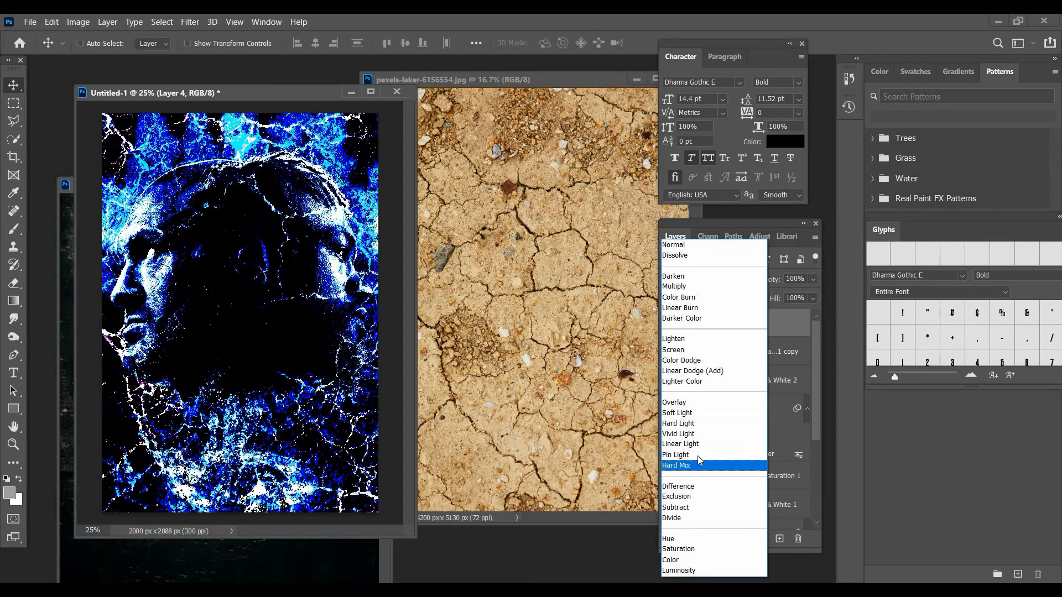
{"action": "key", "text": "Down"}
{"action": "key", "text": "Return"}
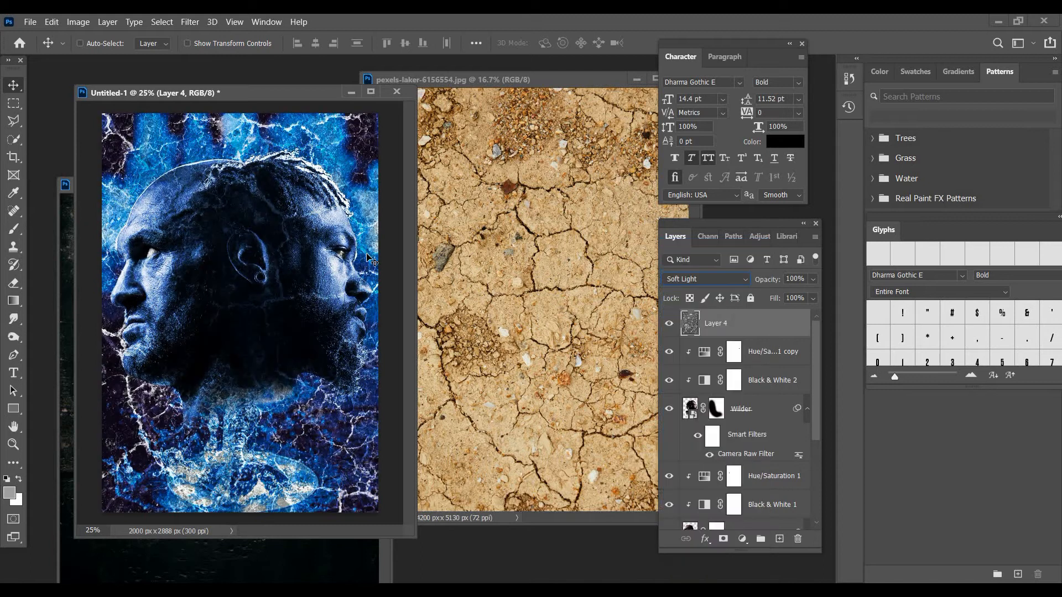
{"action": "key", "text": "ctrl+i"}
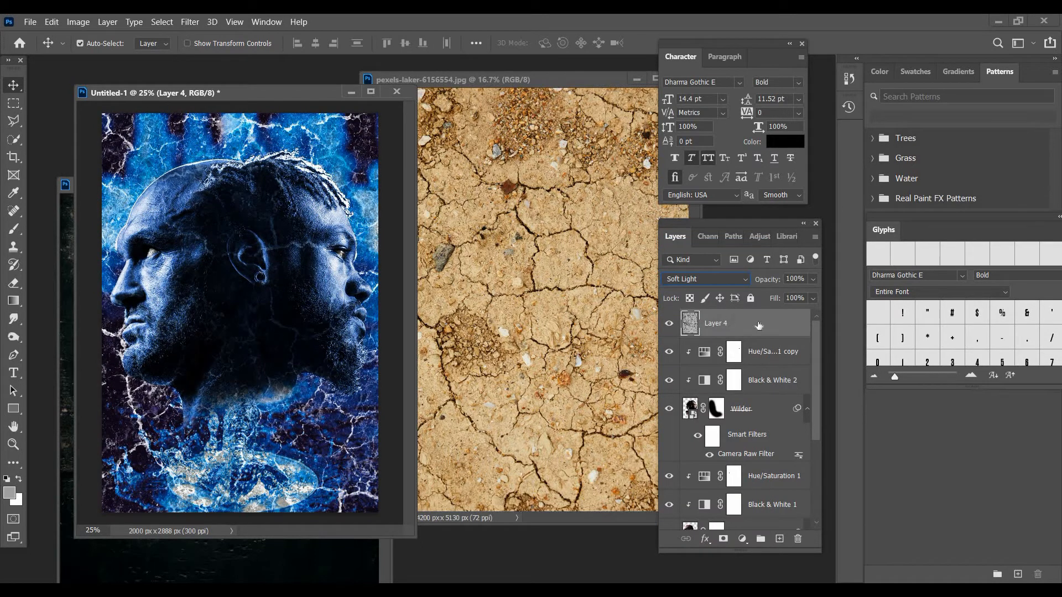
Compare Overlay with Soft Light on the second texture, keep Soft Light, and toggle the layer's visibility to judge its effect.
{"action": "left_click", "coordinate": [705, 279]}
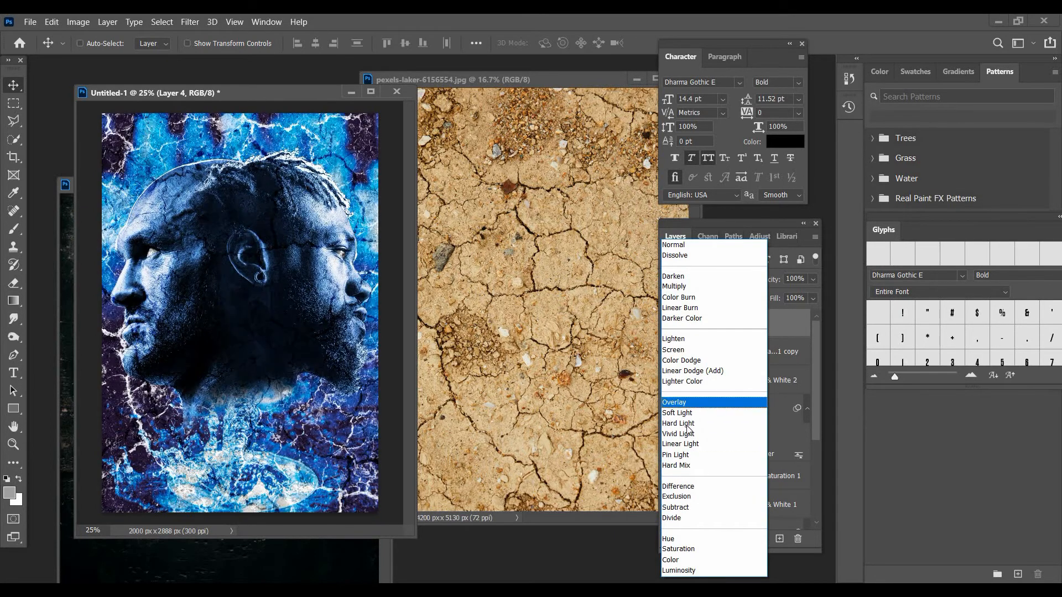
{"action": "key", "text": "Up"}
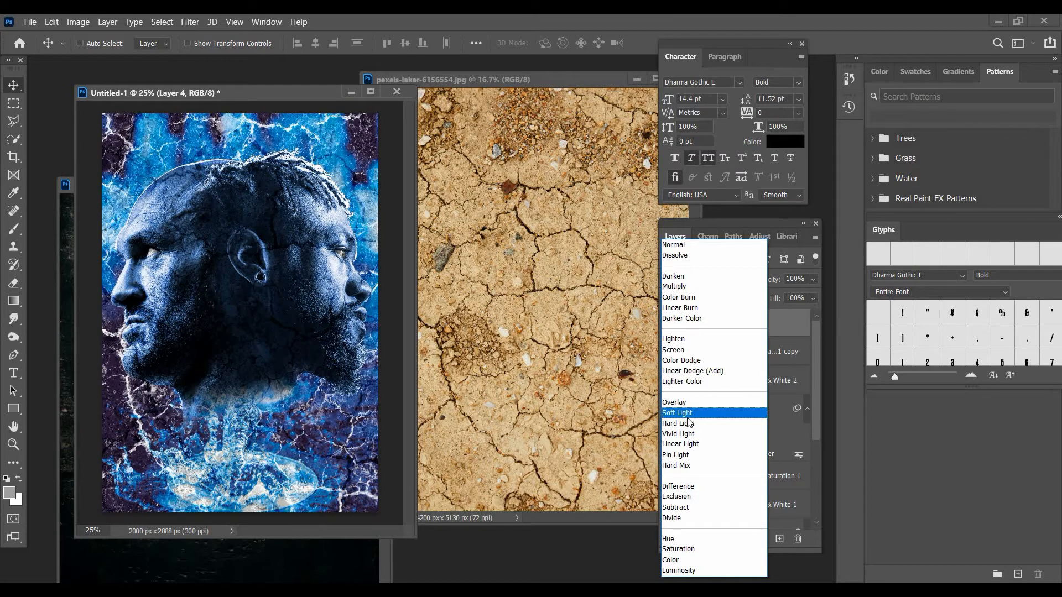
{"action": "key", "text": "Return"}
{"action": "left_click", "coordinate": [670, 324]}
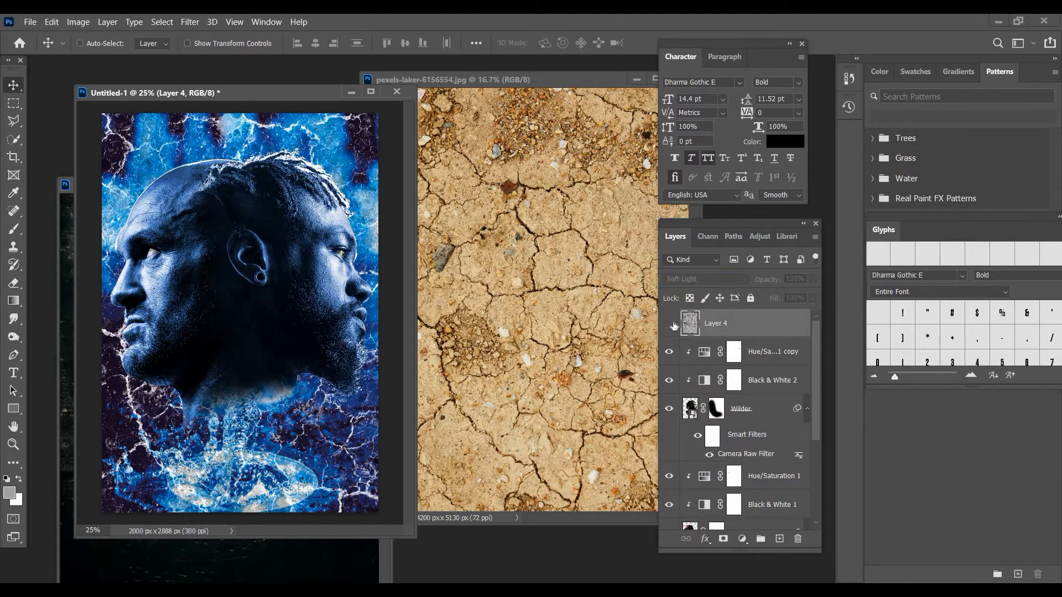
{"action": "left_click", "coordinate": [670, 324]}
Nudge the second texture over the faces and strengthen its cracks with Levels by adjusting the shadow, midtone and highlight inputs.
{"action": "mouse_move", "coordinate": [288, 273]}
{"action": "left_mouse_down"}
{"action": "mouse_move", "coordinate": [260, 257]}
{"action": "mouse_move", "coordinate": [273, 261]}
{"action": "left_mouse_up"}
{"action": "left_click", "coordinate": [78, 22]}
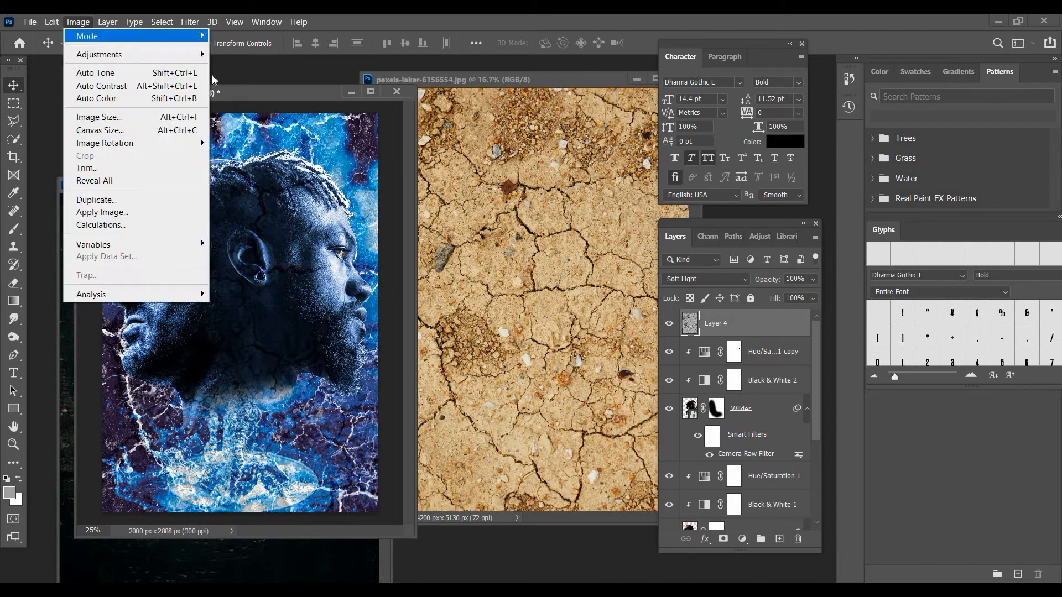
{"action": "mouse_move", "coordinate": [110, 52]}
{"action": "left_click", "coordinate": [233, 64]}
{"action": "left_click_drag", "start_coordinate": [712, 287], "coordinate": [725, 286]}
{"action": "left_click_drag", "start_coordinate": [798, 286], "coordinate": [791, 286]}
{"action": "left_click_drag", "start_coordinate": [876, 287], "coordinate": [859, 287]}
{"action": "key", "text": "ctrl+z"}
{"action": "key", "text": "Tab"}
{"action": "key", "text": "Return"}
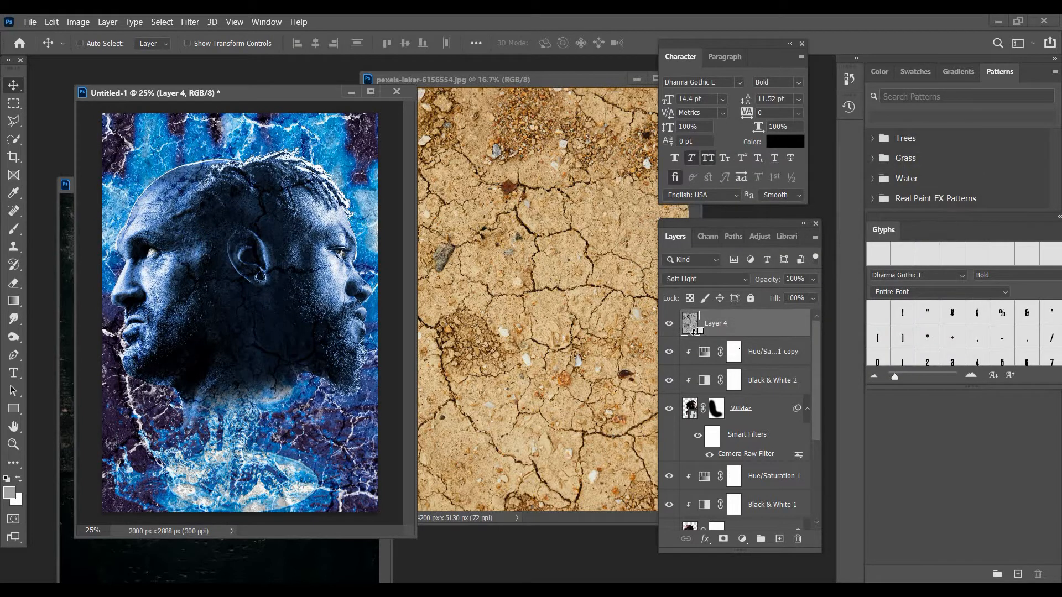
Try clipping the crack texture to the Wilder portrait and a duplicate of it to Fury, toggling the Wilder texture's visibility to compare.
{"action": "left_click", "coordinate": [701, 342], "text": "alt"}
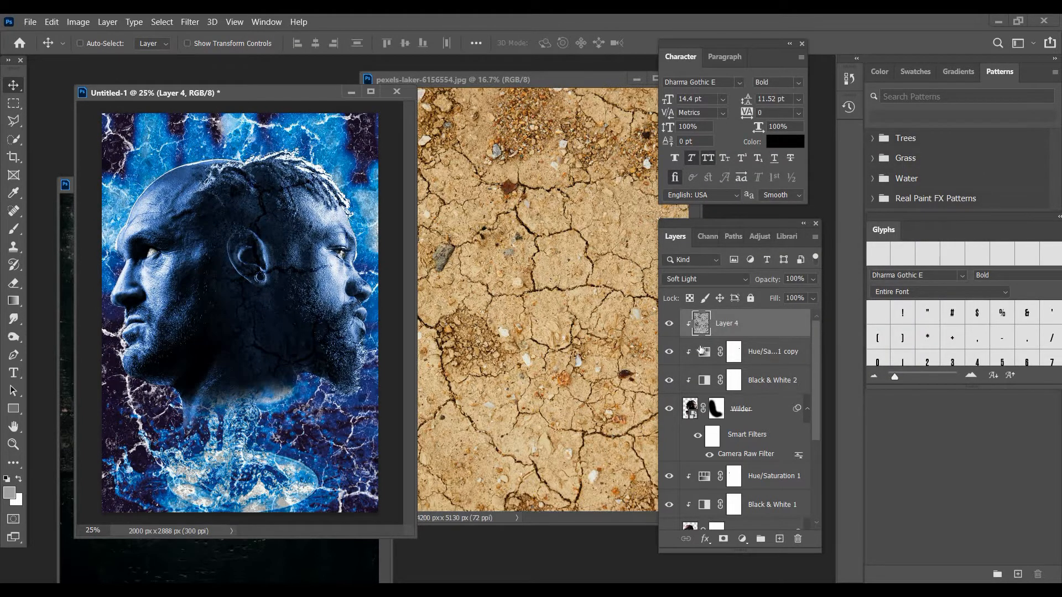
{"action": "key", "text": "ctrl+j"}
{"action": "left_click_drag", "start_coordinate": [699, 324], "coordinate": [695, 380]}
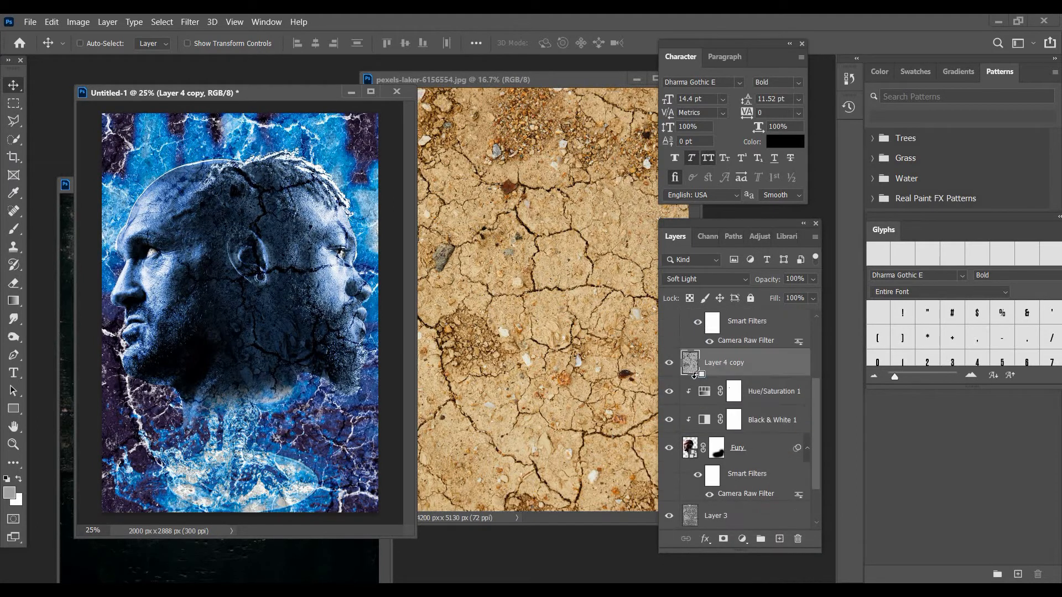
{"action": "left_click", "coordinate": [695, 379], "text": "alt"}
{"action": "scroll", "coordinate": [681, 325], "scroll_direction": "up", "scroll_amount": 3}
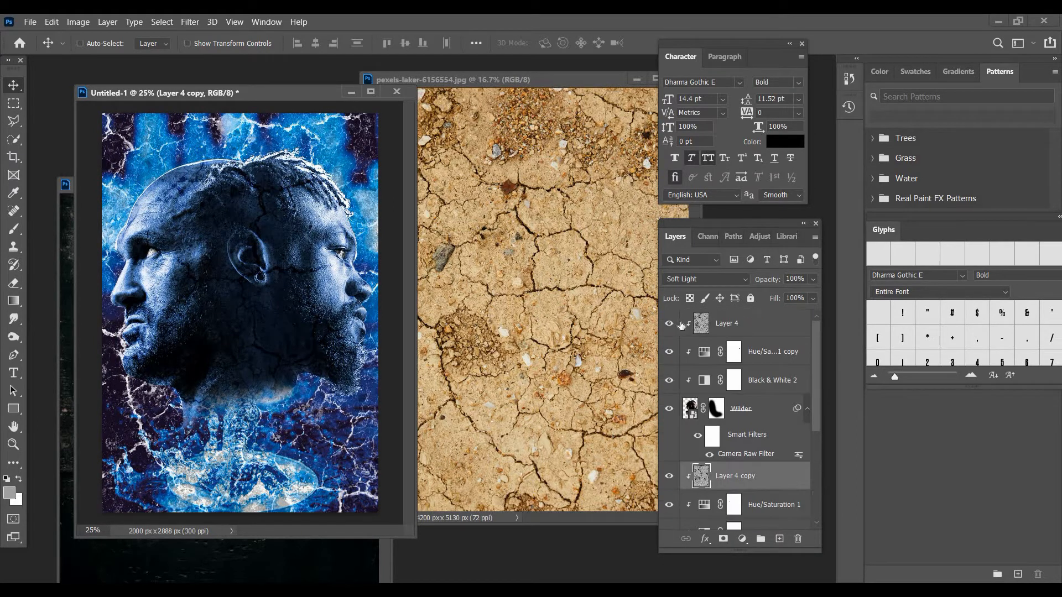
{"action": "left_click", "coordinate": [669, 325]}
{"action": "left_click", "coordinate": [670, 325]}
Preview other blend modes on Wilder's crack texture, try Multiply at 34% opacity and shift the texture across his face.
{"action": "left_click", "coordinate": [698, 323]}
{"action": "left_click", "coordinate": [689, 280]}
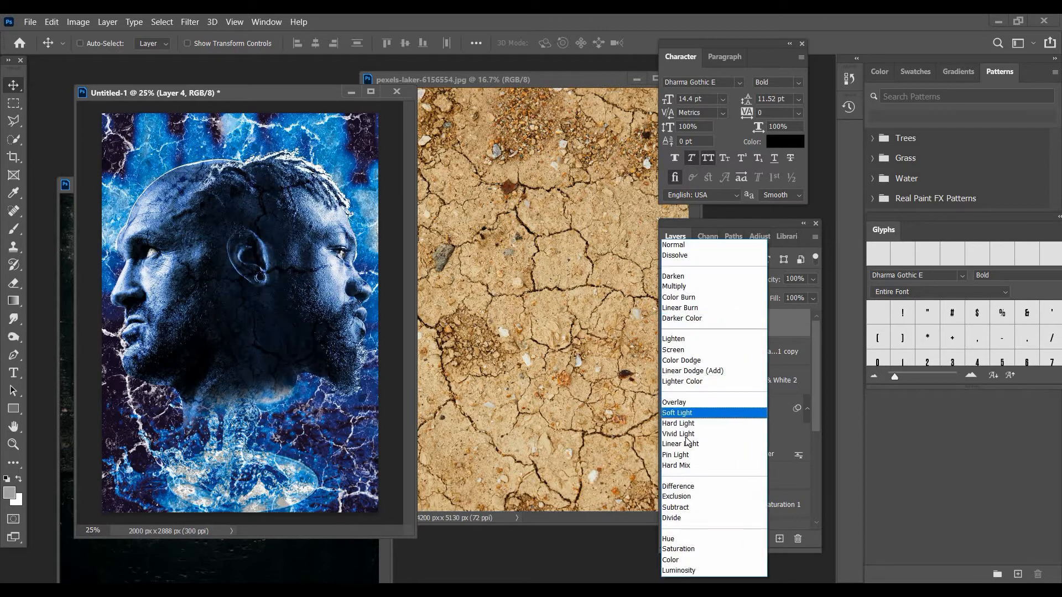
{"action": "key", "text": "Down"}
{"action": "key", "text": "Down"}
{"action": "key", "text": "Down"}
{"action": "key", "text": "Down"}
{"action": "key", "text": "Down"}
{"action": "key", "text": "Down"}
{"action": "key", "text": "Down"}
{"action": "key", "text": "Down"}
{"action": "key", "text": "Down"}
{"action": "key", "text": "Down"}
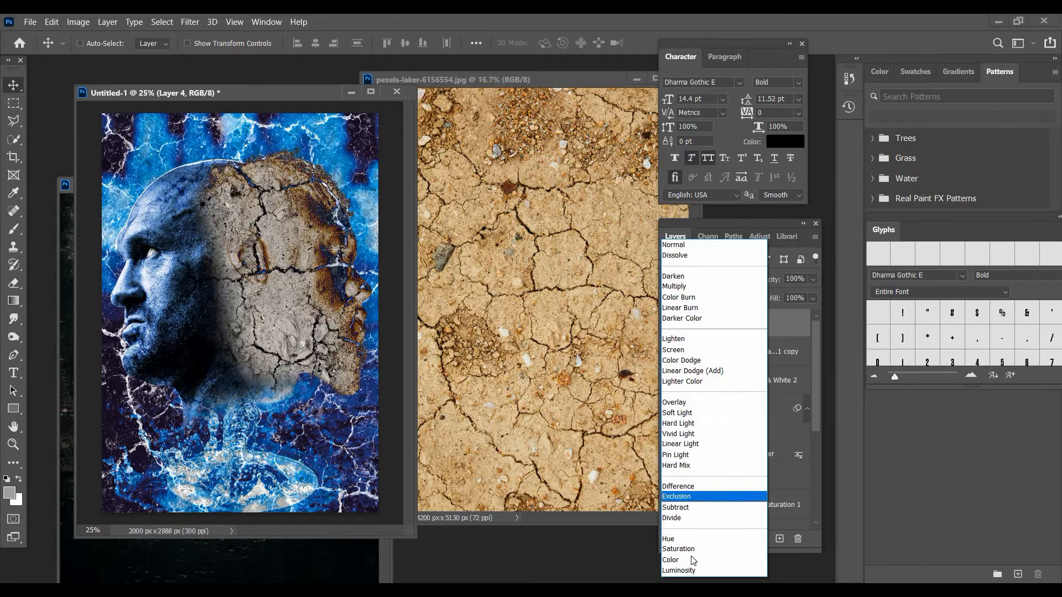
{"action": "key", "text": "Up"}
{"action": "key", "text": "Up"}
{"action": "key", "text": "Up"}
{"action": "key", "text": "Up"}
{"action": "key", "text": "Up"}
{"action": "key", "text": "Up"}
{"action": "key", "text": "Up"}
{"action": "key", "text": "Up"}
{"action": "key", "text": "Up"}
{"action": "key", "text": "Up"}
{"action": "key", "text": "Up"}
{"action": "key", "text": "Up"}
{"action": "key", "text": "Up"}
{"action": "key", "text": "Up"}
{"action": "key", "text": "Up"}
{"action": "key", "text": "Up"}
{"action": "key", "text": "Up"}
{"action": "key", "text": "Up"}
{"action": "key", "text": "Up"}
{"action": "key", "text": "Up"}
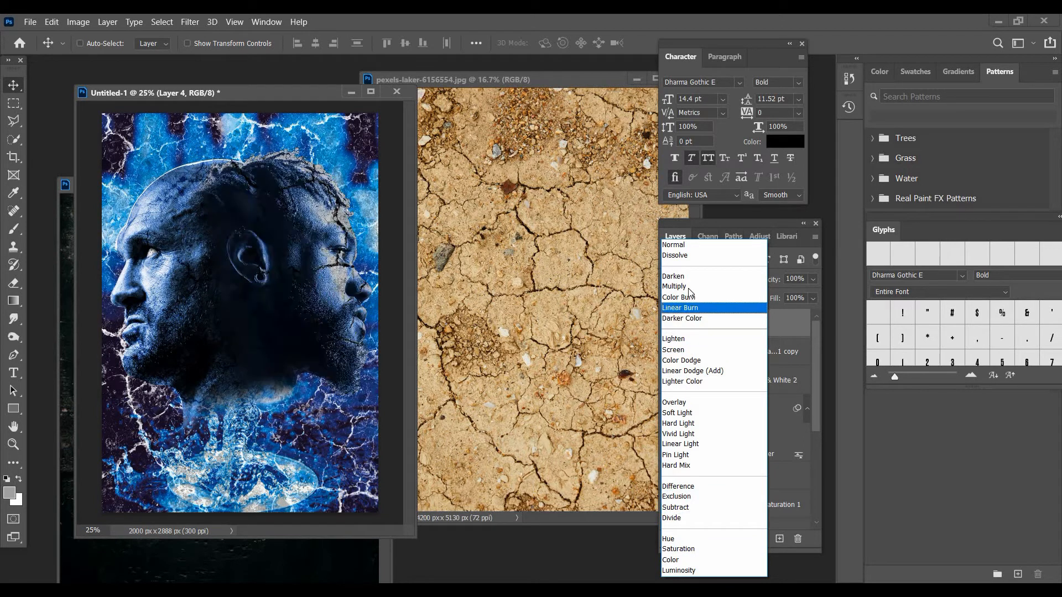
{"action": "key", "text": "Return"}
{"action": "left_click_drag", "start_coordinate": [362, 305], "coordinate": [333, 297]}
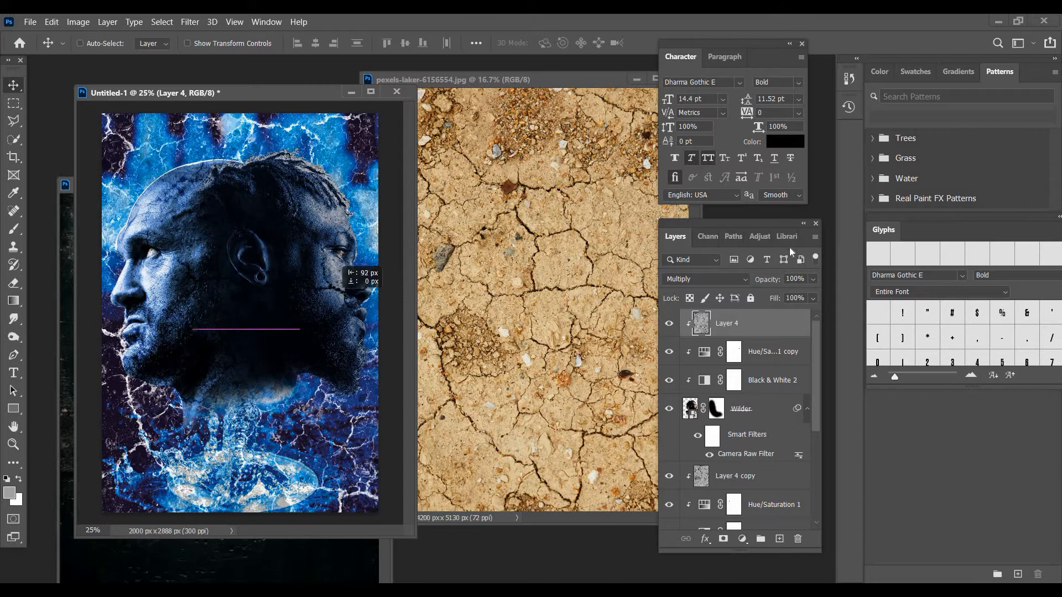
{"action": "left_click", "coordinate": [769, 294]}
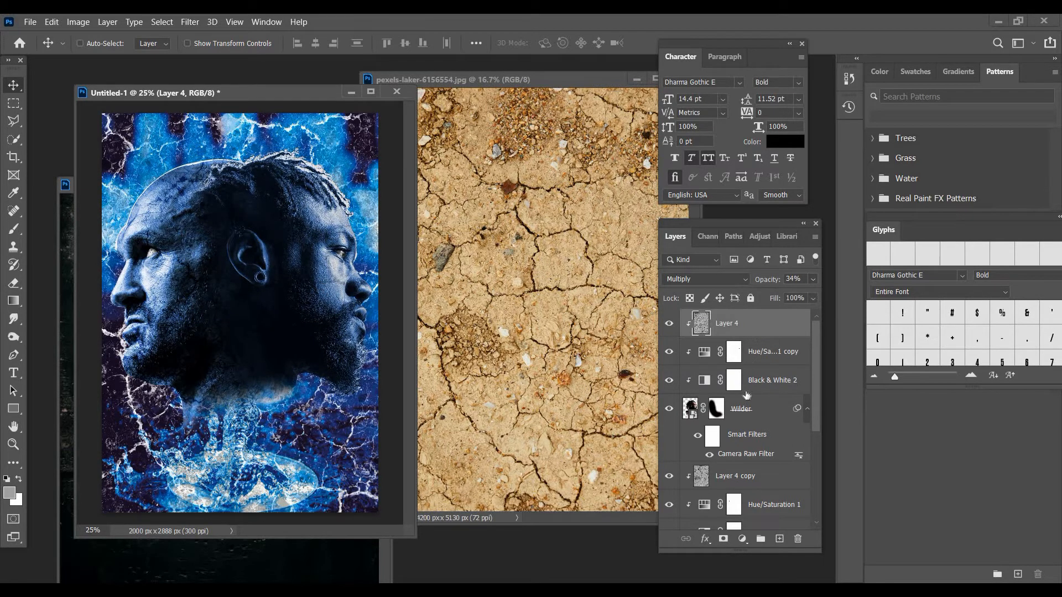
Delete both crack texture layers clipped to the Wilder and Fury portraits.
{"action": "key", "text": "Delete"}
{"action": "left_click", "coordinate": [749, 451]}
{"action": "key", "text": "Delete"}
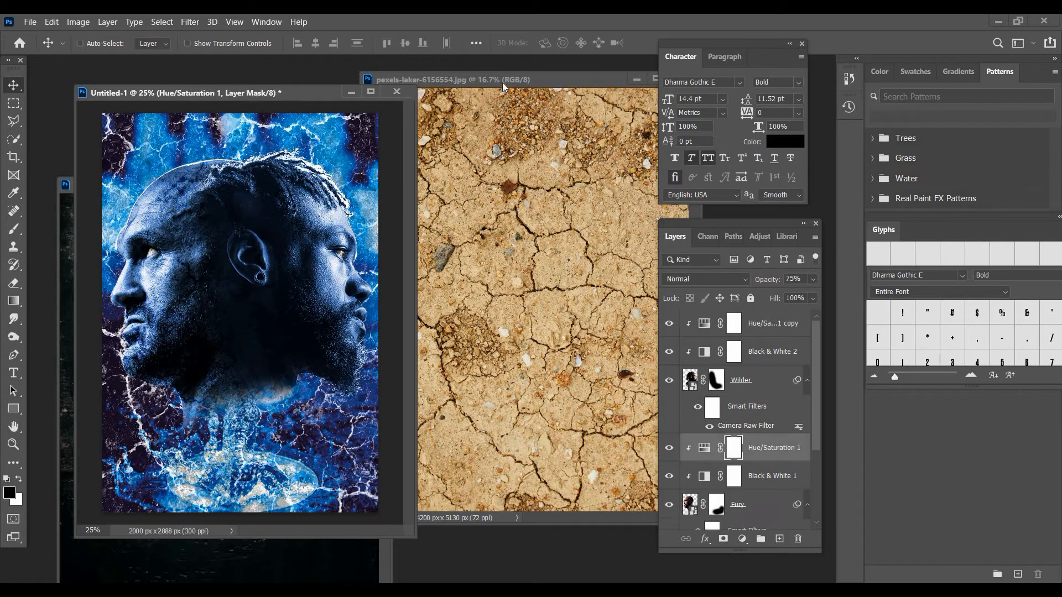
Close the cracked-earth source image and move the poster window to the middle of the workspace.
{"action": "left_click_drag", "start_coordinate": [492, 80], "coordinate": [317, 204]}
{"action": "left_click", "coordinate": [510, 203]}
{"action": "left_click_drag", "start_coordinate": [320, 93], "coordinate": [475, 107]}
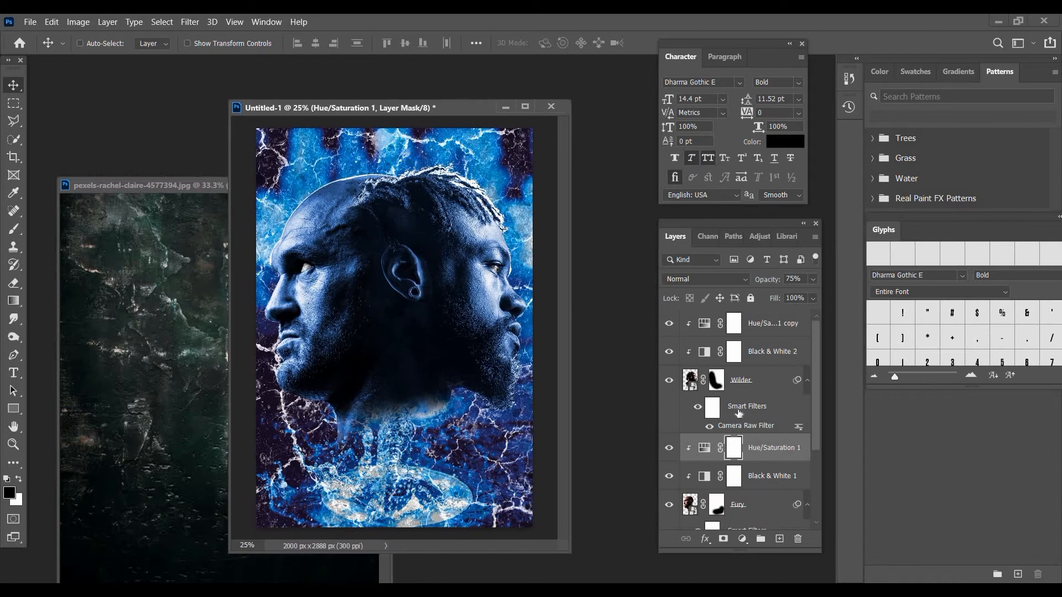
Set the opacity of Fury's Hue/Saturation layer to 70% and adjust the opacity of Wilder's Hue/Saturation copy.
{"action": "left_click", "coordinate": [812, 283]}
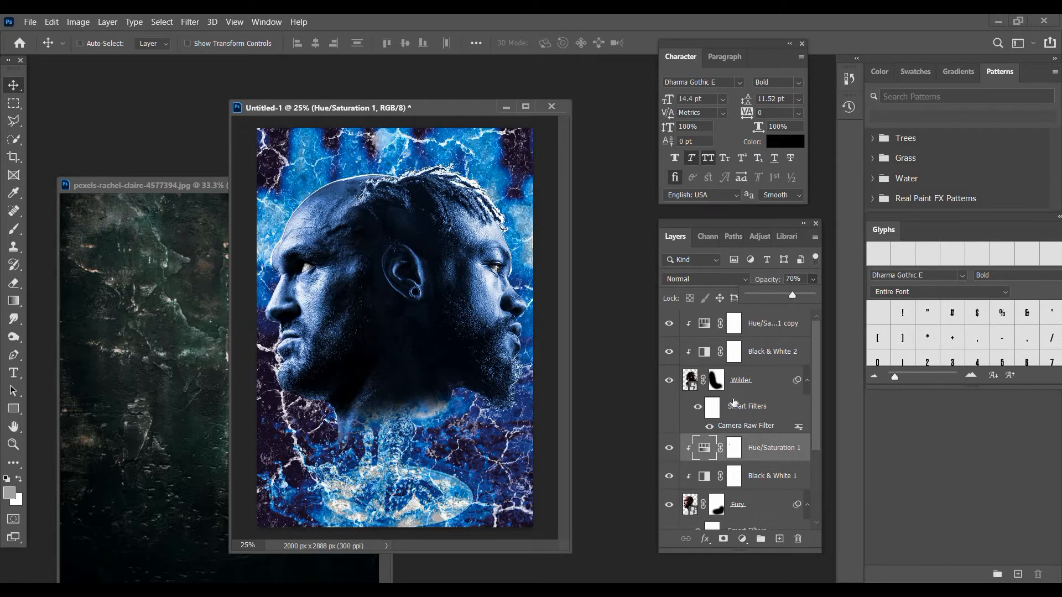
{"action": "key", "text": "alt+bracketright"}
{"action": "left_click_drag", "start_coordinate": [791, 296], "coordinate": [794, 299]}
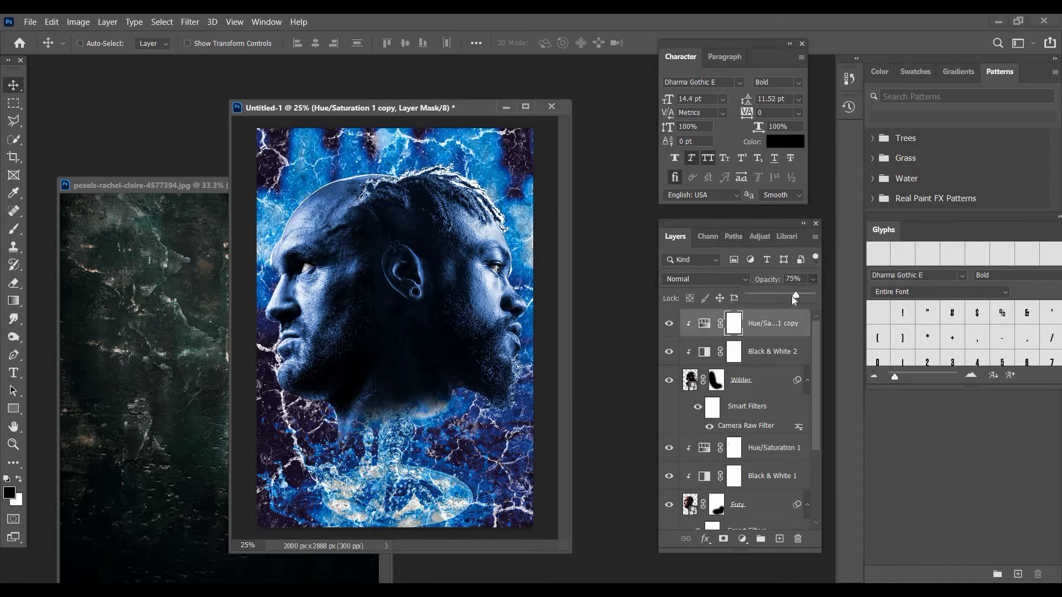
Copy the dark green wall texture into the poster as the top layer and scale it to cover the whole canvas.
{"action": "left_click_drag", "start_coordinate": [185, 186], "coordinate": [161, 117]}
{"action": "left_click_drag", "start_coordinate": [201, 245], "coordinate": [355, 278]}
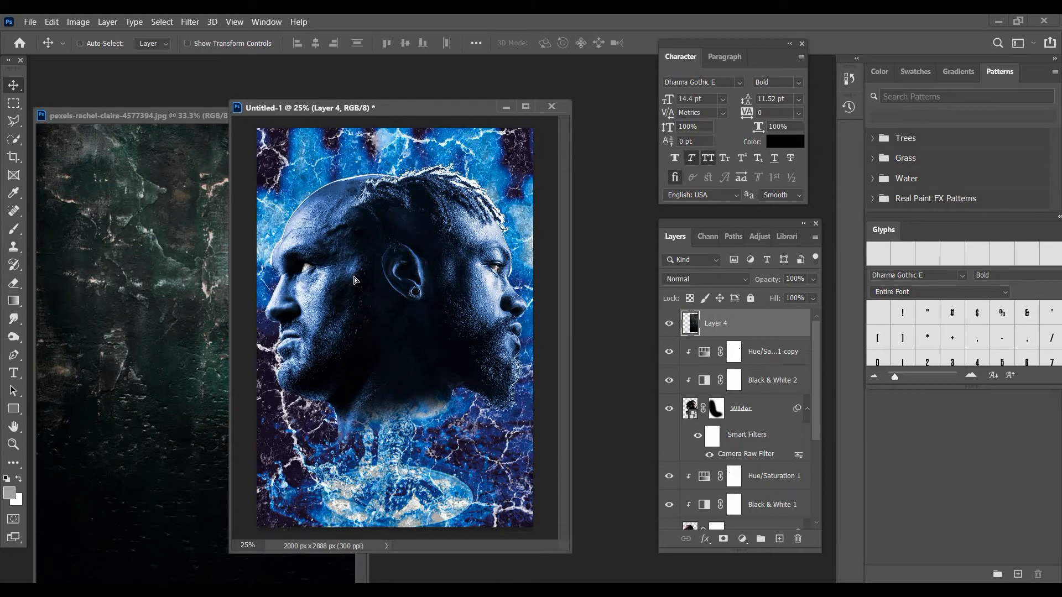
{"action": "left_click", "coordinate": [51, 22]}
{"action": "left_click", "coordinate": [89, 304]}
{"action": "left_click_drag", "start_coordinate": [502, 319], "coordinate": [566, 319]}
{"action": "left_click_drag", "start_coordinate": [456, 319], "coordinate": [441, 345]}
{"action": "left_click", "coordinate": [13, 86]}
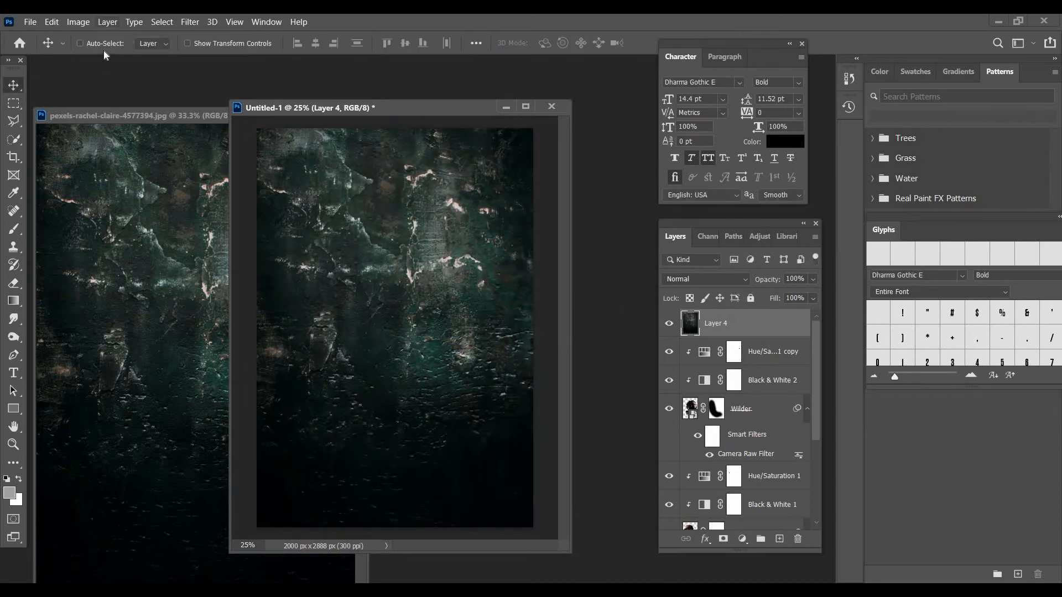
Desaturate the wall texture layer with Hue/Saturation, setting Saturation to -100.
{"action": "left_click", "coordinate": [78, 22]}
{"action": "mouse_move", "coordinate": [111, 54]}
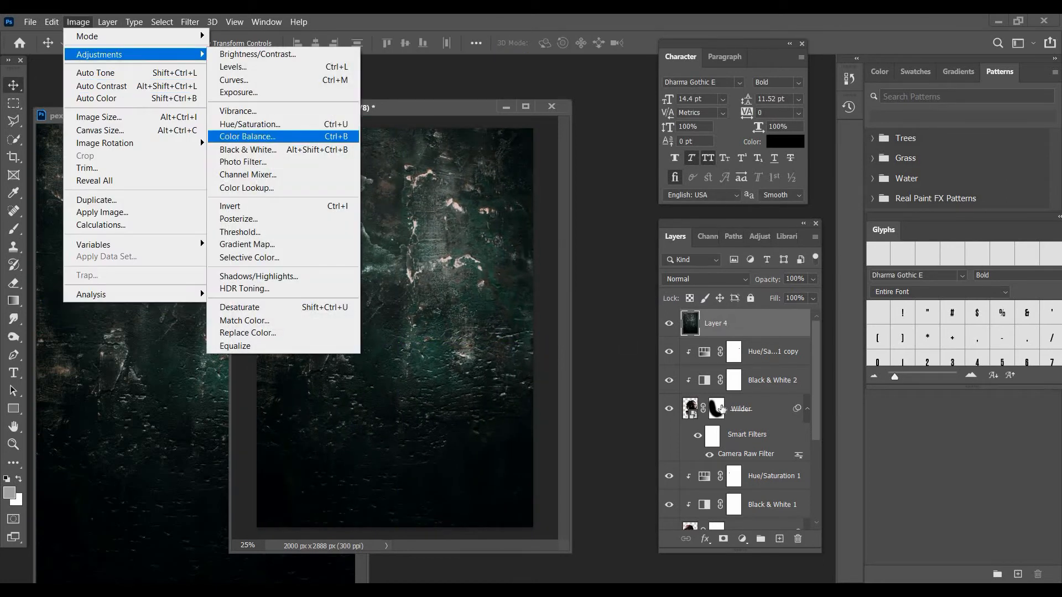
{"action": "left_click", "coordinate": [251, 125]}
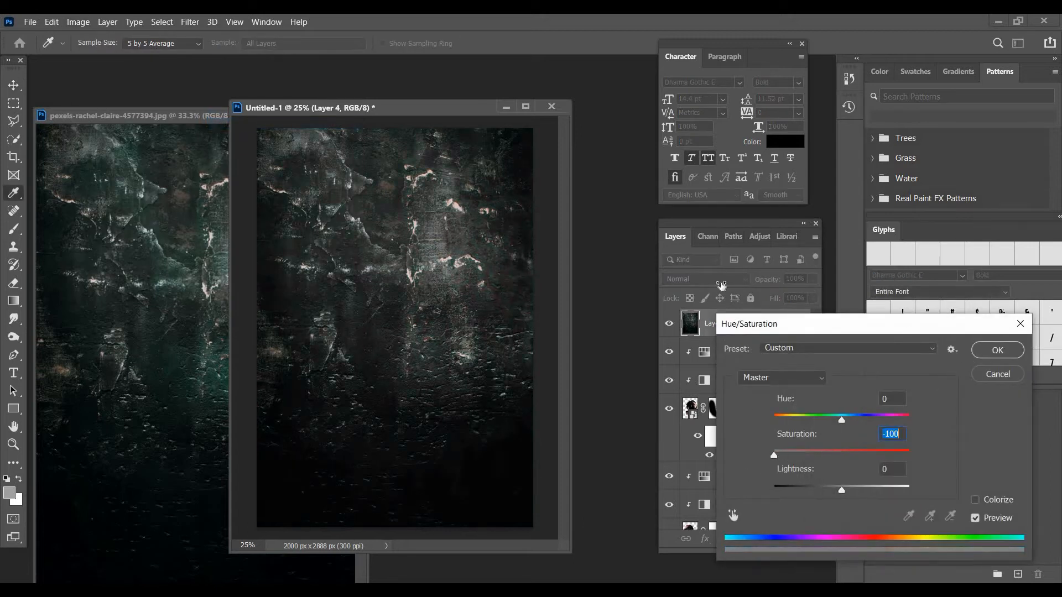
{"action": "left_click", "coordinate": [995, 350]}
Set the wall texture's blend mode to Screen, nudge it, and preview lower opacities while keeping 100%.
{"action": "left_click", "coordinate": [695, 280]}
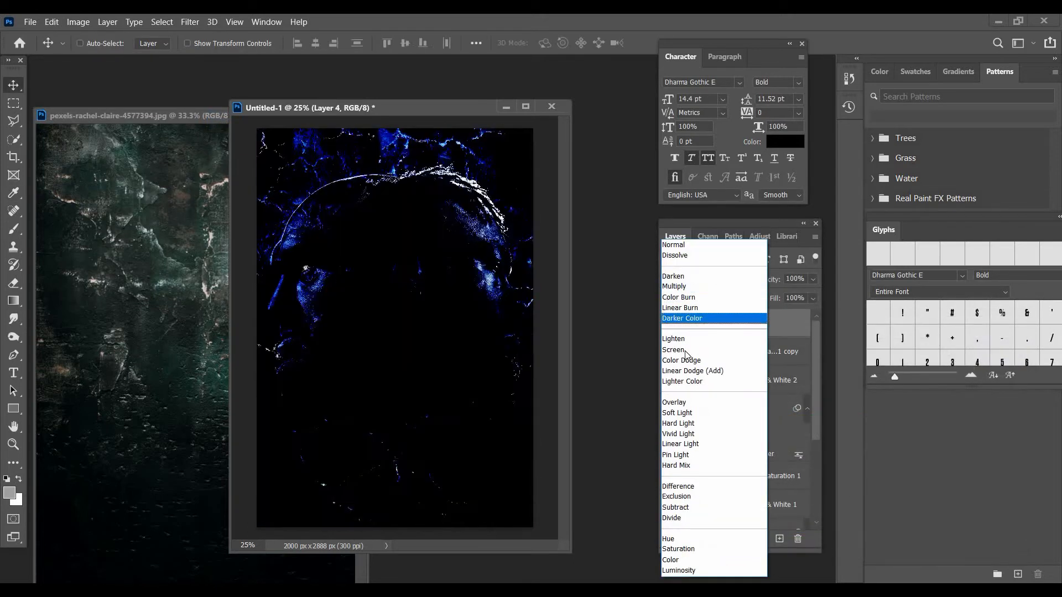
{"action": "left_click_drag", "start_coordinate": [435, 344], "coordinate": [435, 349]}
{"action": "left_click", "coordinate": [811, 281]}
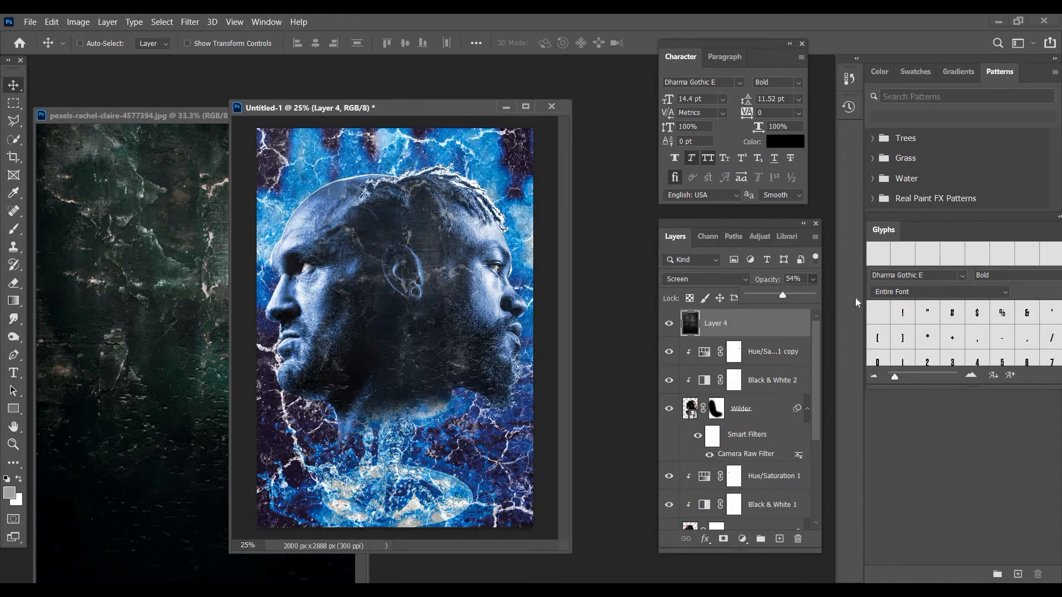
Darken the wall texture with Levels inputs 17, 0.5 and 223, and nudge it over the faces.
{"action": "left_click", "coordinate": [78, 21]}
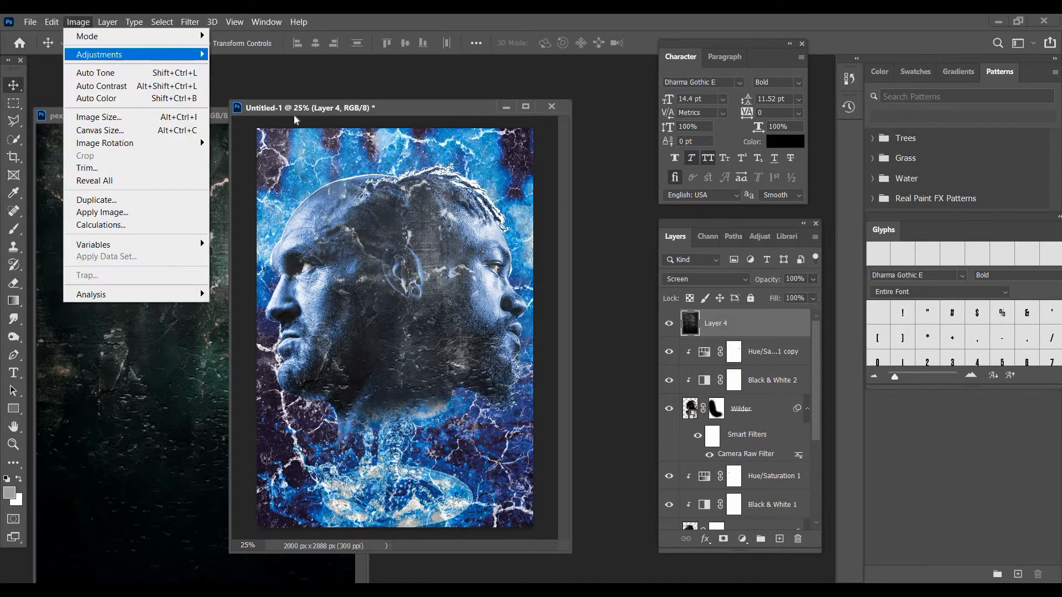
{"action": "left_click", "coordinate": [233, 67]}
{"action": "left_click_drag", "start_coordinate": [792, 285], "coordinate": [857, 288]}
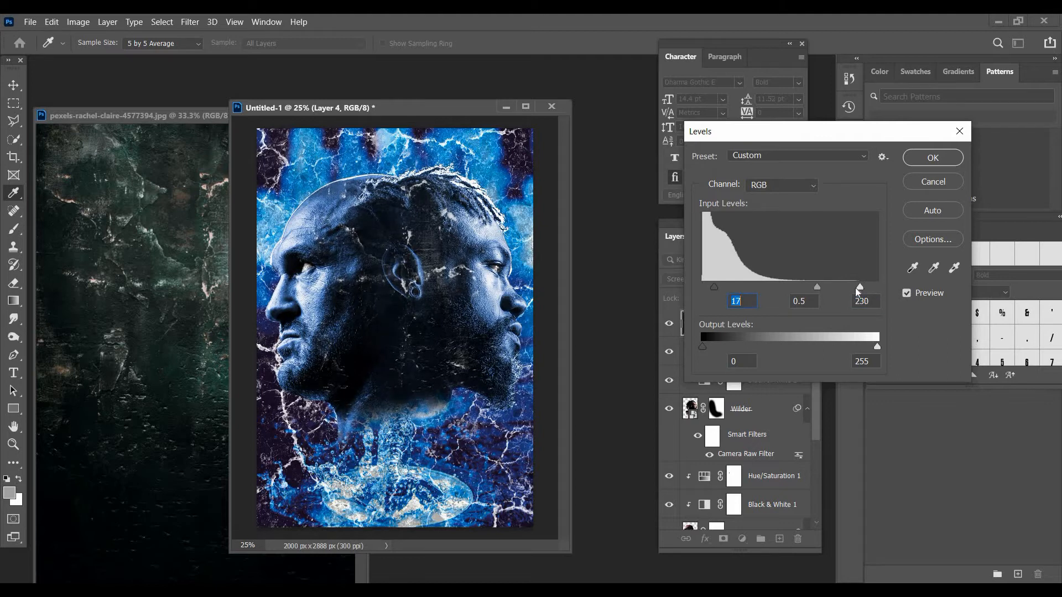
{"action": "key", "text": "Return"}
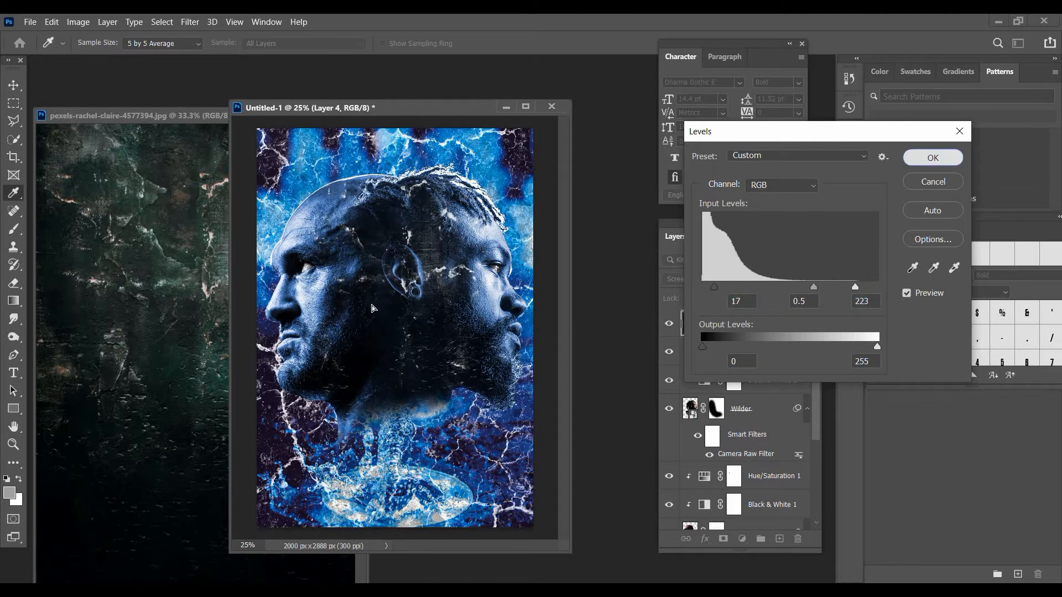
{"action": "left_click_drag", "start_coordinate": [467, 340], "coordinate": [461, 348]}
Try adding a second copy of the wall texture above the first and scale it to cover the canvas.
{"action": "left_click_drag", "start_coordinate": [142, 332], "coordinate": [394, 307]}
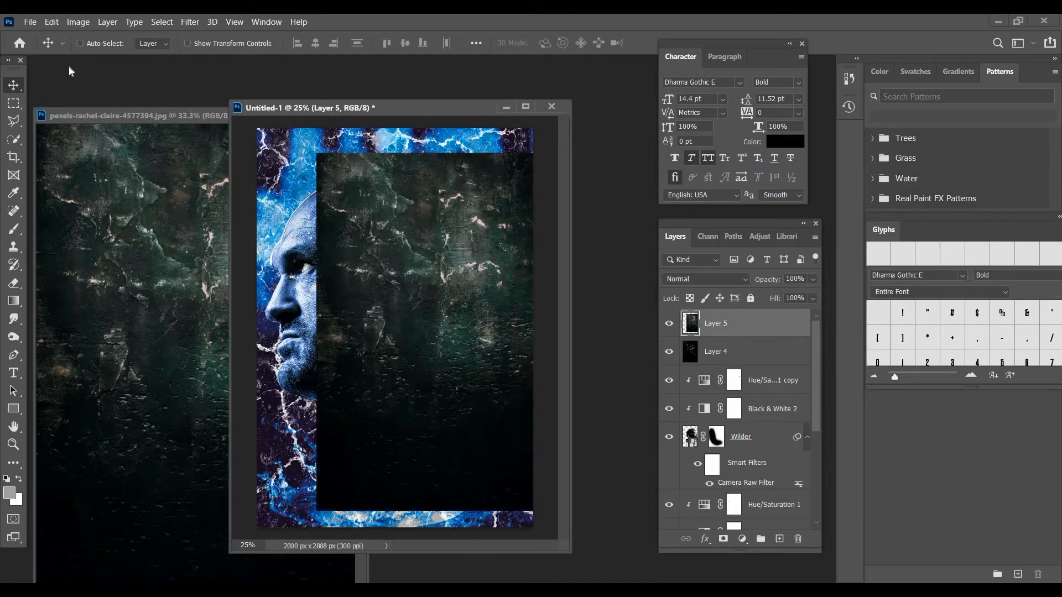
{"action": "left_click", "coordinate": [51, 22]}
{"action": "left_click", "coordinate": [93, 307]}
{"action": "left_click_drag", "start_coordinate": [317, 332], "coordinate": [221, 331]}
{"action": "left_click", "coordinate": [13, 86]}
Desaturate the second wall texture with Hue/Saturation and invert it to dark marks on white.
{"action": "left_click", "coordinate": [79, 23]}
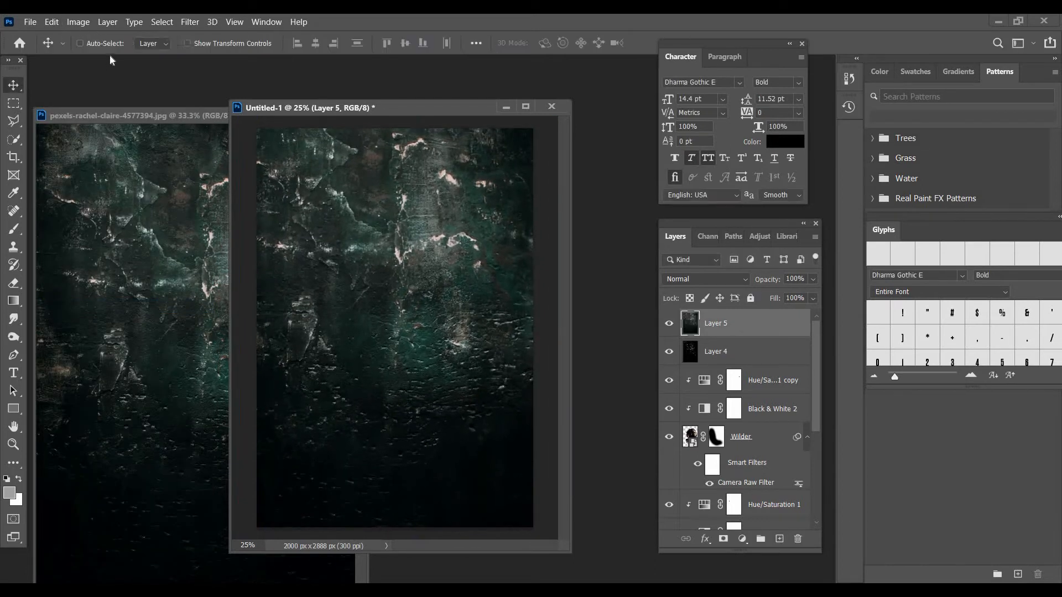
{"action": "mouse_move", "coordinate": [99, 54]}
{"action": "left_click", "coordinate": [243, 124]}
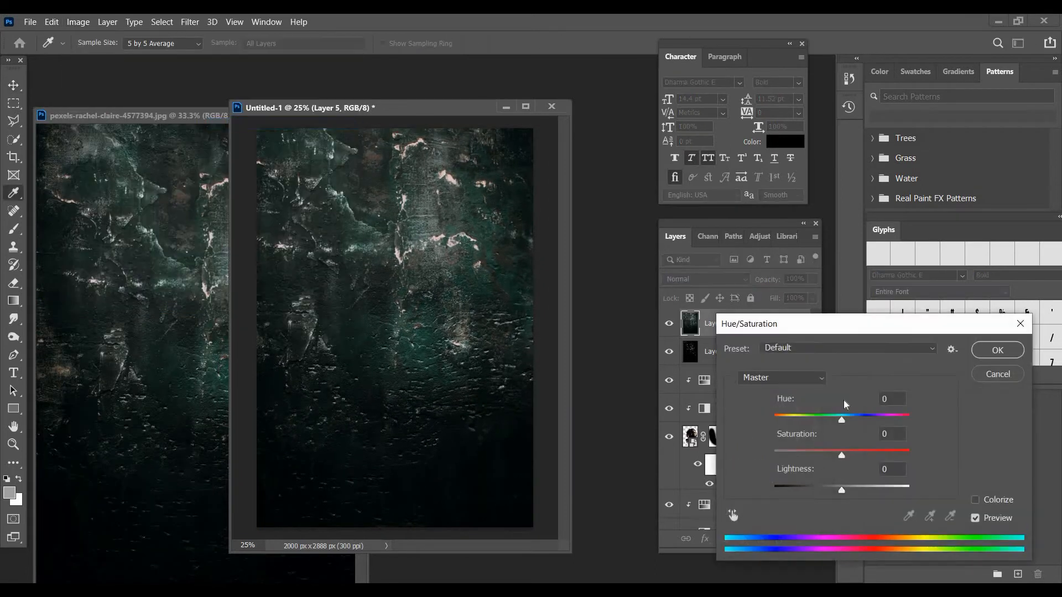
{"action": "left_click", "coordinate": [987, 354]}
{"action": "left_click", "coordinate": [88, 23]}
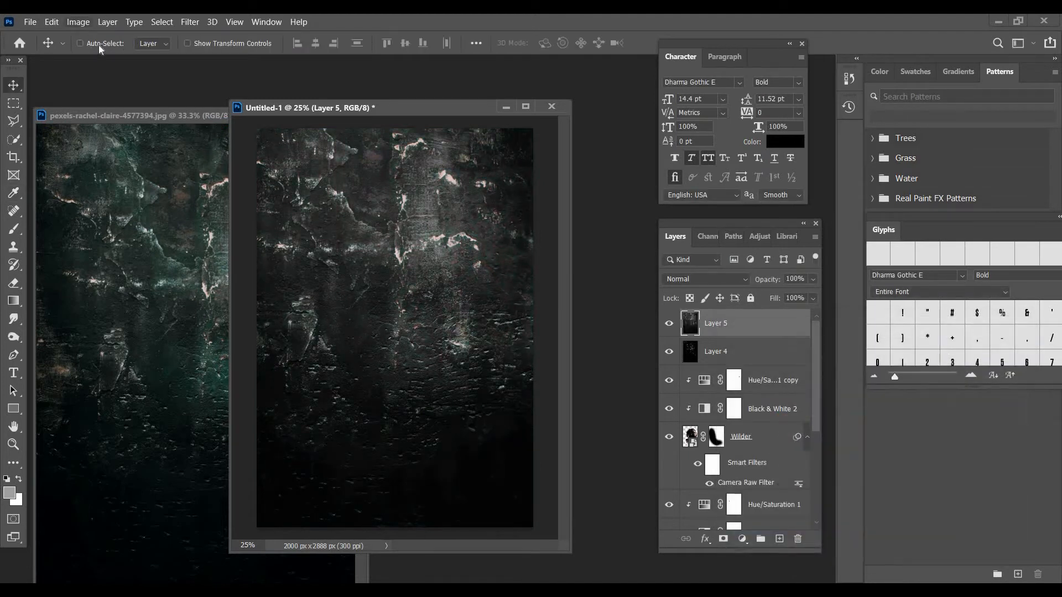
{"action": "mouse_move", "coordinate": [99, 54]}
{"action": "left_click", "coordinate": [237, 204]}
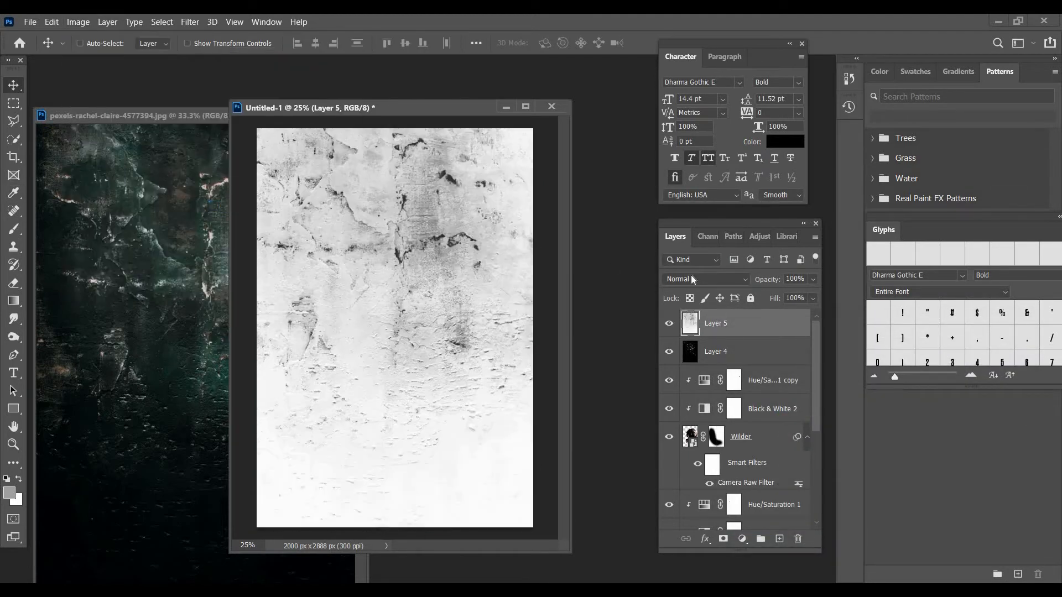
Try the inverted texture in Color Burn and Multiply, nudge it over the faces and delete the layer.
{"action": "left_click", "coordinate": [686, 281]}
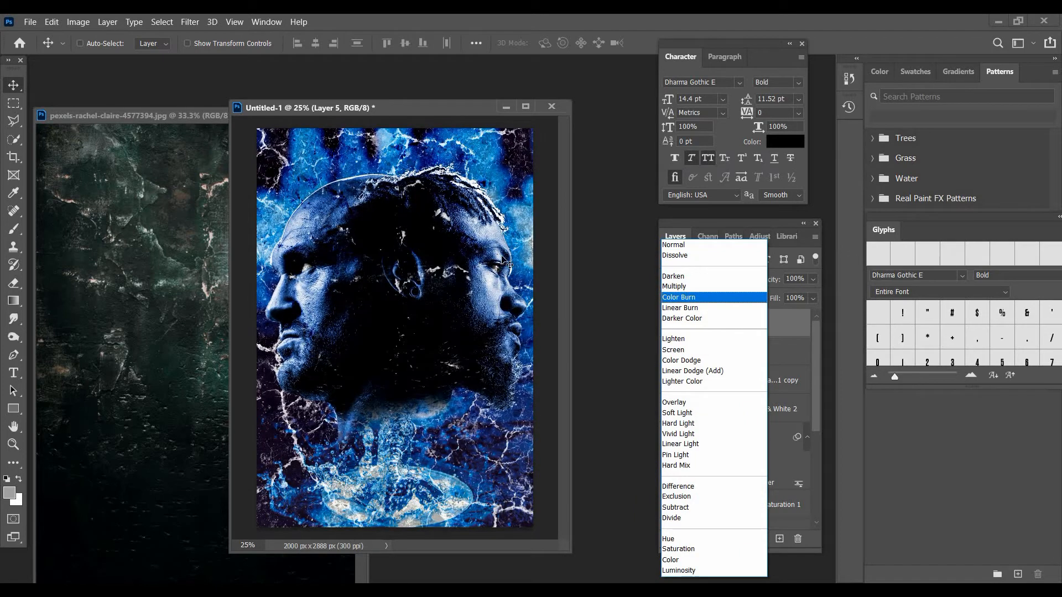
{"action": "key", "text": "Up"}
{"action": "key", "text": "Return"}
{"action": "mouse_move", "coordinate": [496, 331]}
{"action": "left_mouse_down"}
{"action": "mouse_move", "coordinate": [484, 316]}
{"action": "mouse_move", "coordinate": [498, 327]}
{"action": "left_mouse_up"}
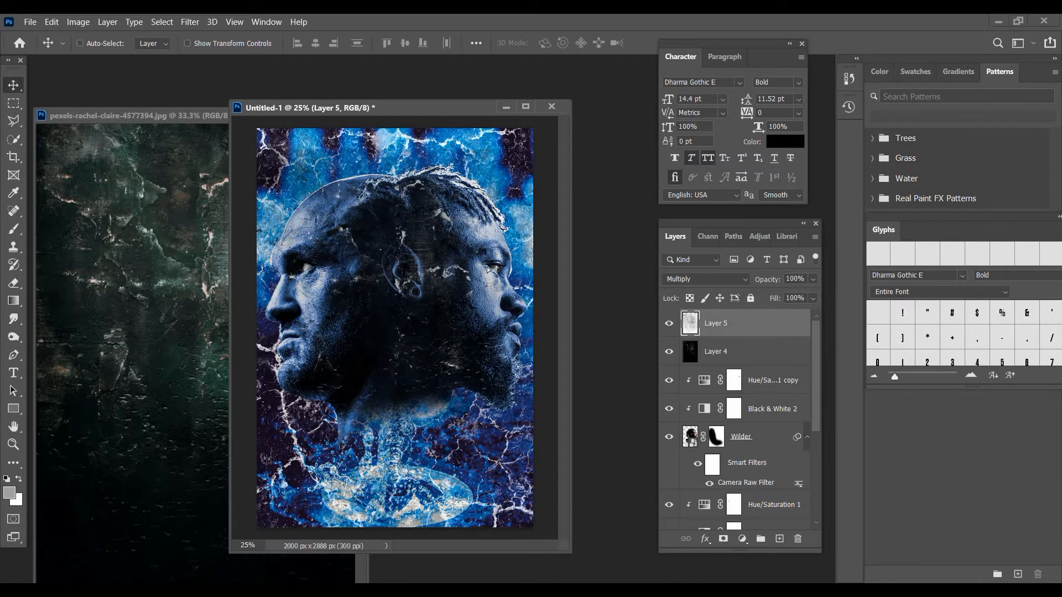
{"action": "key", "text": "Delete"}
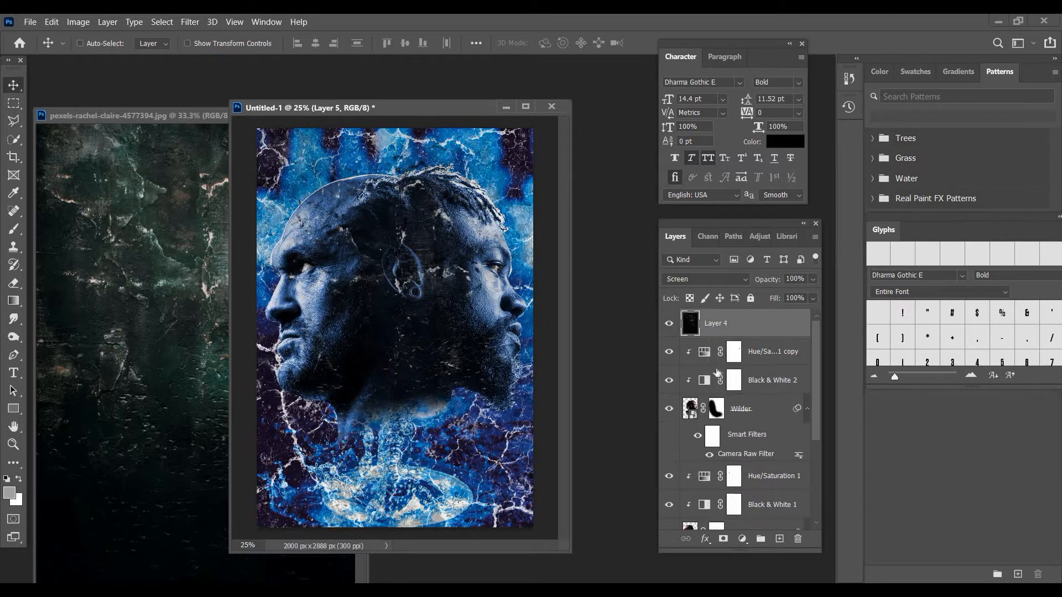
Shift the remaining wall texture down over the heads and mask it off the facial features with a 275 px soft black brush.
{"action": "left_click_drag", "start_coordinate": [402, 354], "coordinate": [421, 313]}
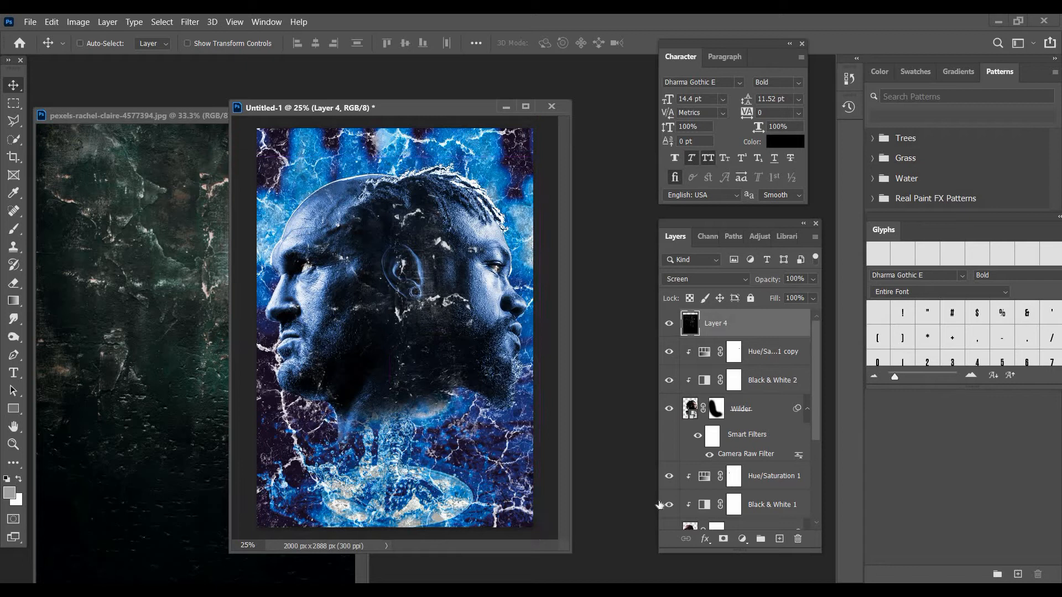
{"action": "left_click", "coordinate": [14, 211]}
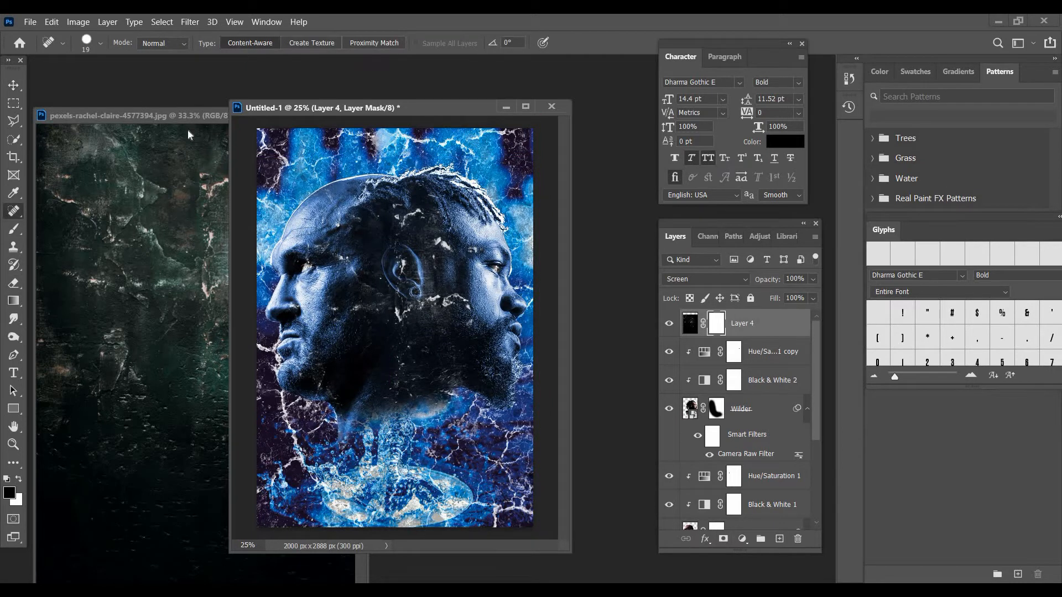
{"action": "key", "text": "b"}
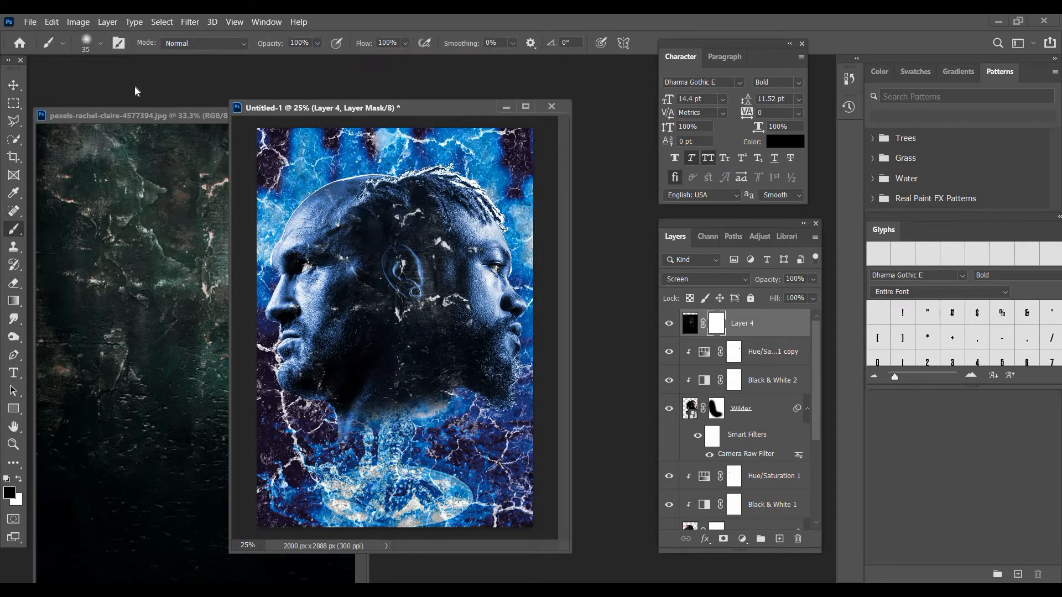
{"action": "left_click", "coordinate": [100, 43]}
{"action": "left_click", "coordinate": [310, 250]}
{"action": "left_click", "coordinate": [484, 283]}
{"action": "mouse_move", "coordinate": [375, 187]}
{"action": "left_mouse_down"}
{"action": "mouse_move", "coordinate": [317, 219]}
{"action": "mouse_move", "coordinate": [342, 224]}
{"action": "left_mouse_up"}
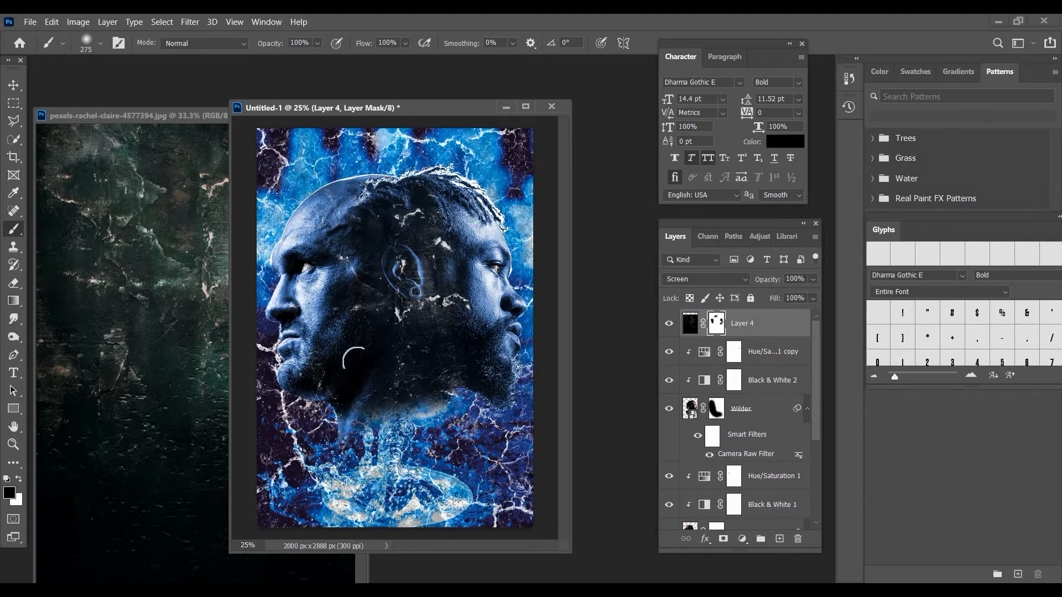
Close the dark wall source image, leaving only the poster document open.
{"action": "left_click", "coordinate": [13, 85]}
{"action": "left_click_drag", "start_coordinate": [139, 115], "coordinate": [119, 203]}
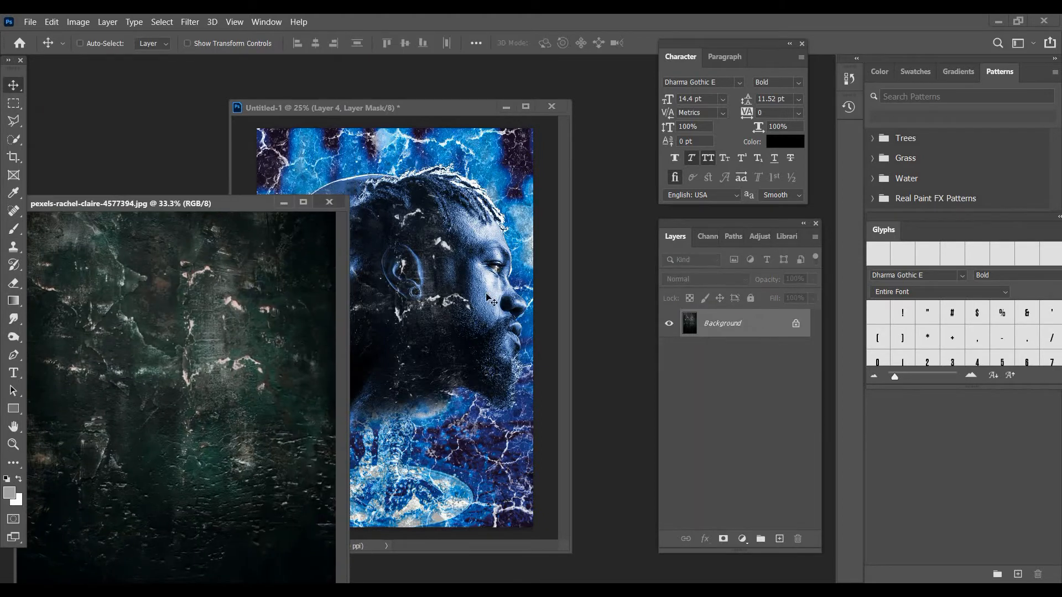
{"action": "left_click", "coordinate": [329, 201]}
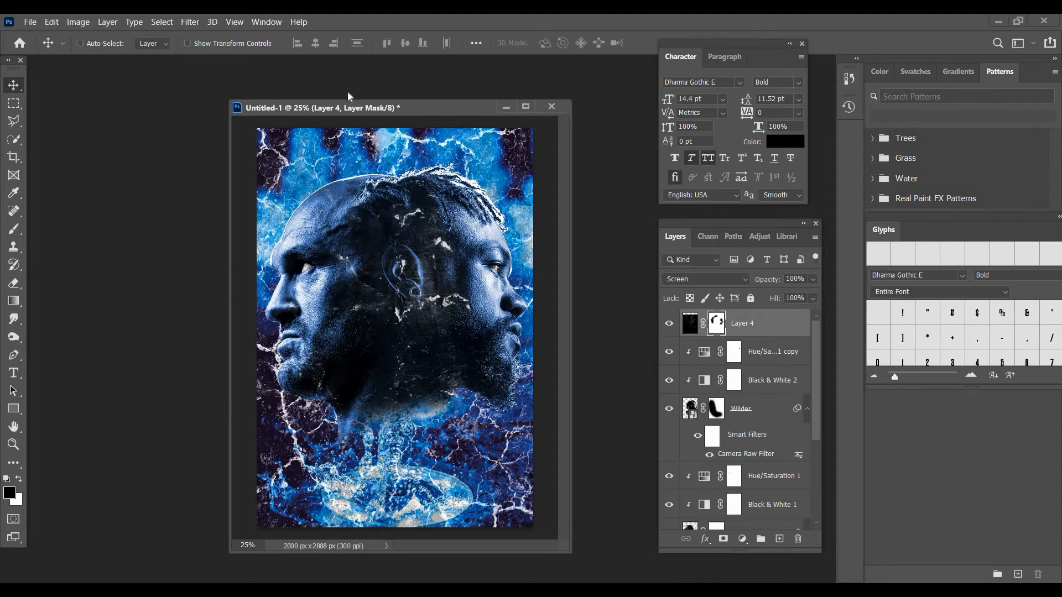
Start a new text layer over the lower part of the heads at 72 pt in white (ffffff).
{"action": "left_click_drag", "start_coordinate": [359, 109], "coordinate": [347, 91]}
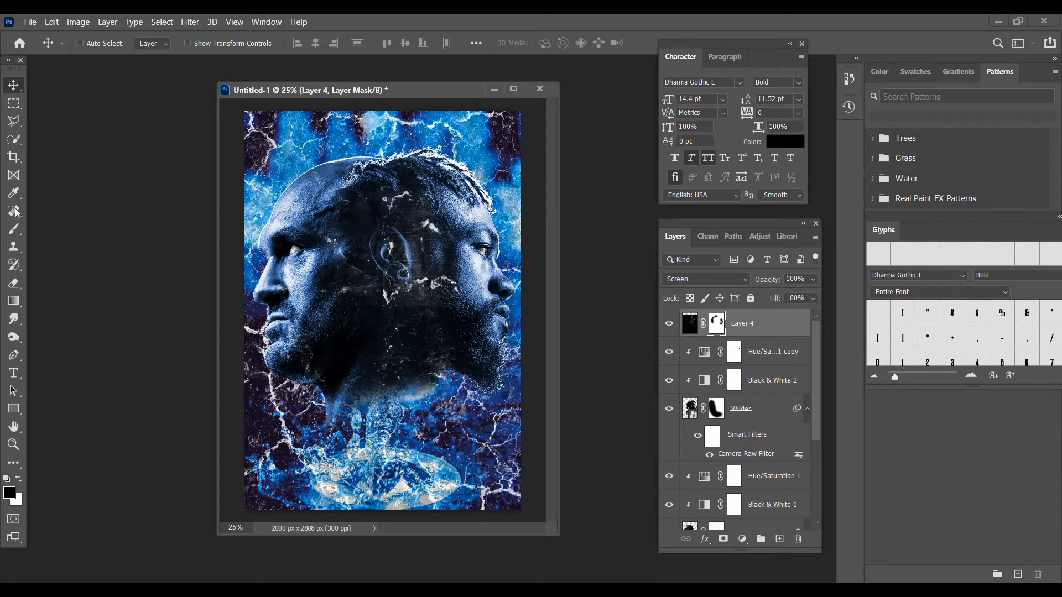
{"action": "key", "text": "t"}
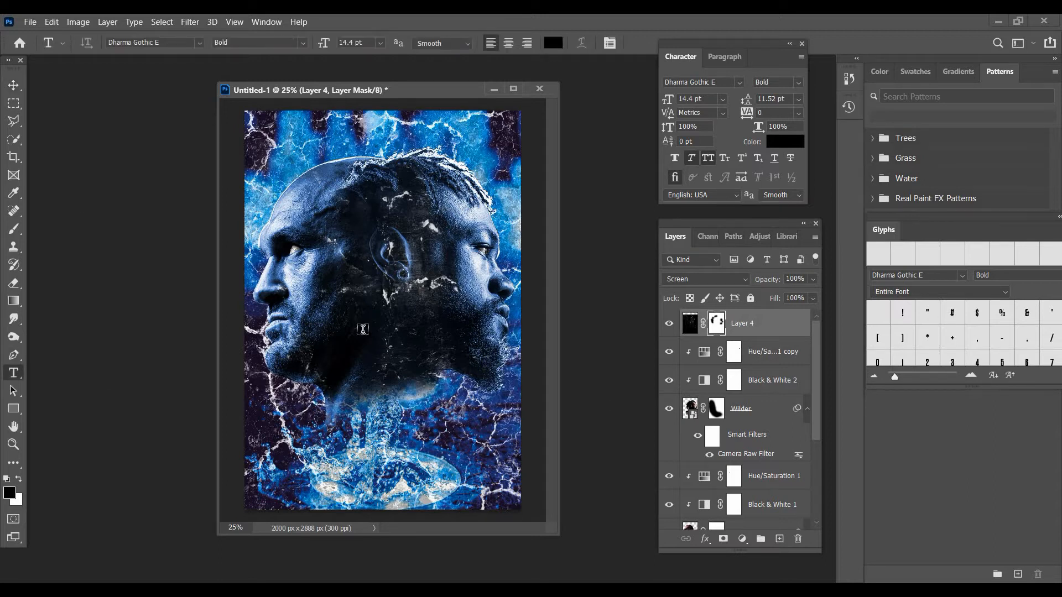
{"action": "left_click", "coordinate": [350, 326]}
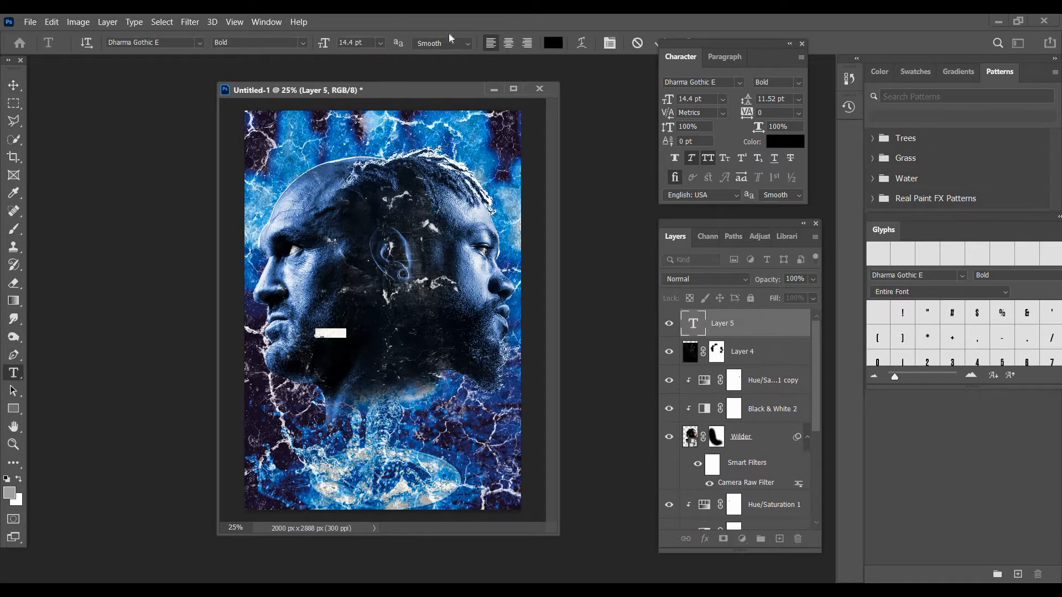
{"action": "left_click", "coordinate": [380, 43]}
{"action": "left_click", "coordinate": [376, 221]}
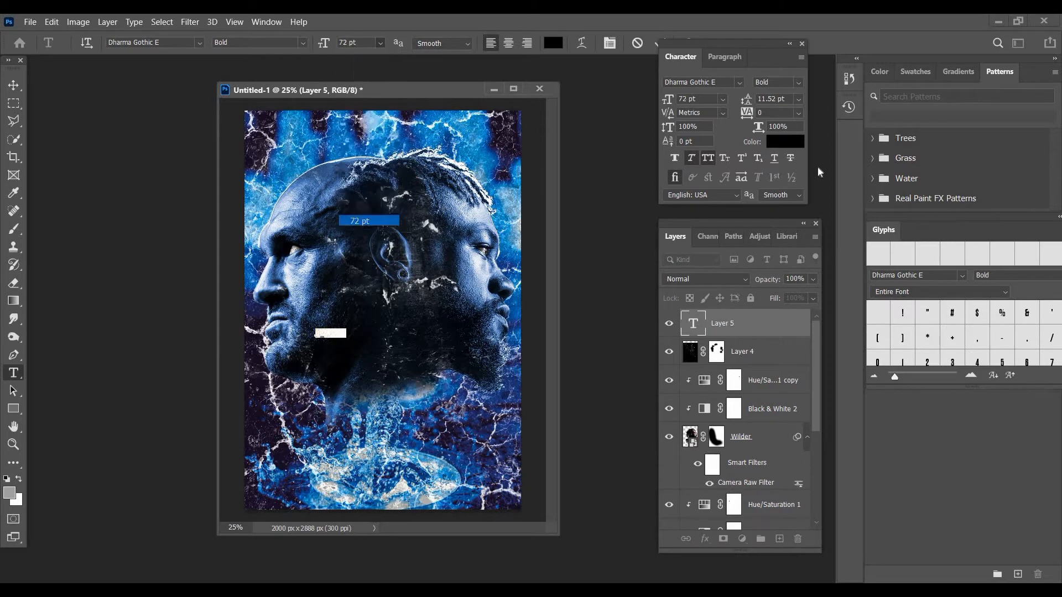
{"action": "left_click", "coordinate": [785, 141]}
{"action": "type", "text": "ffffff"}
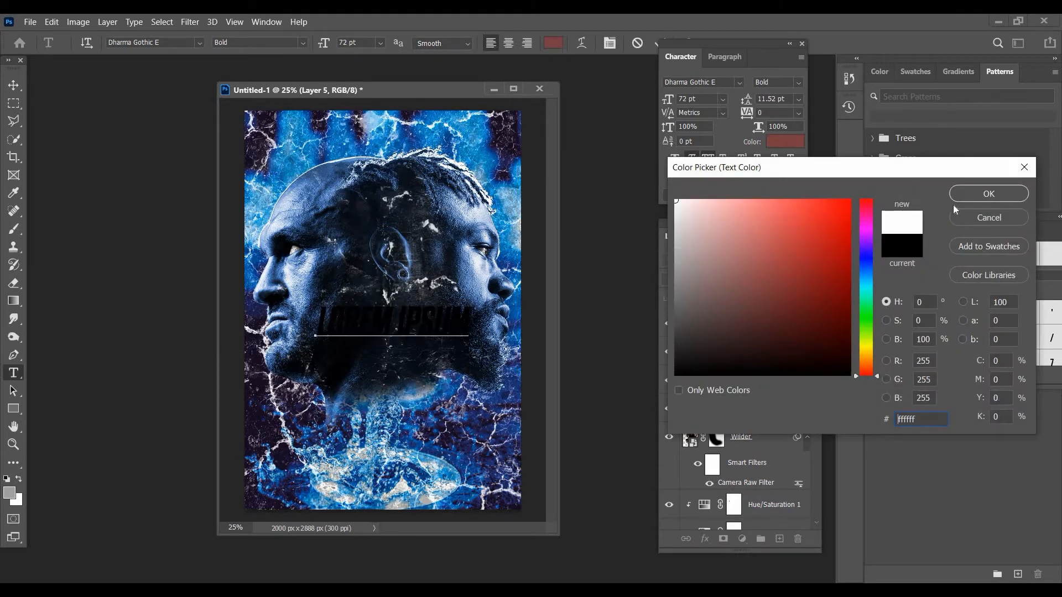
{"action": "key", "text": "Return"}
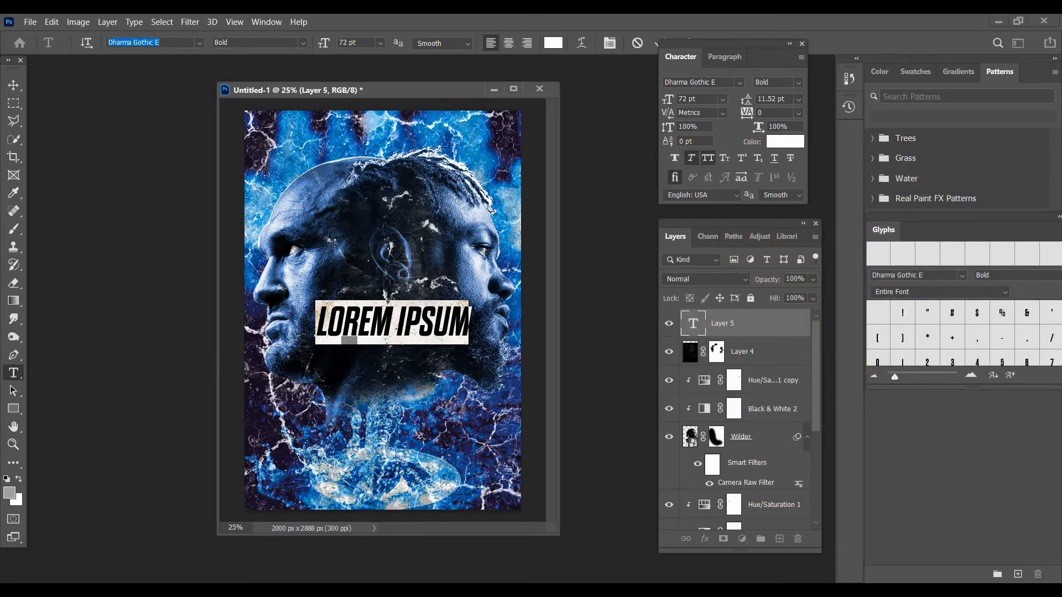
Set the text font to Anton Regular and enter FURY and WILDER on two lines.
{"action": "key", "text": "BackSpace"}
{"action": "type", "text": "anton"}
{"action": "left_click", "coordinate": [165, 85]}
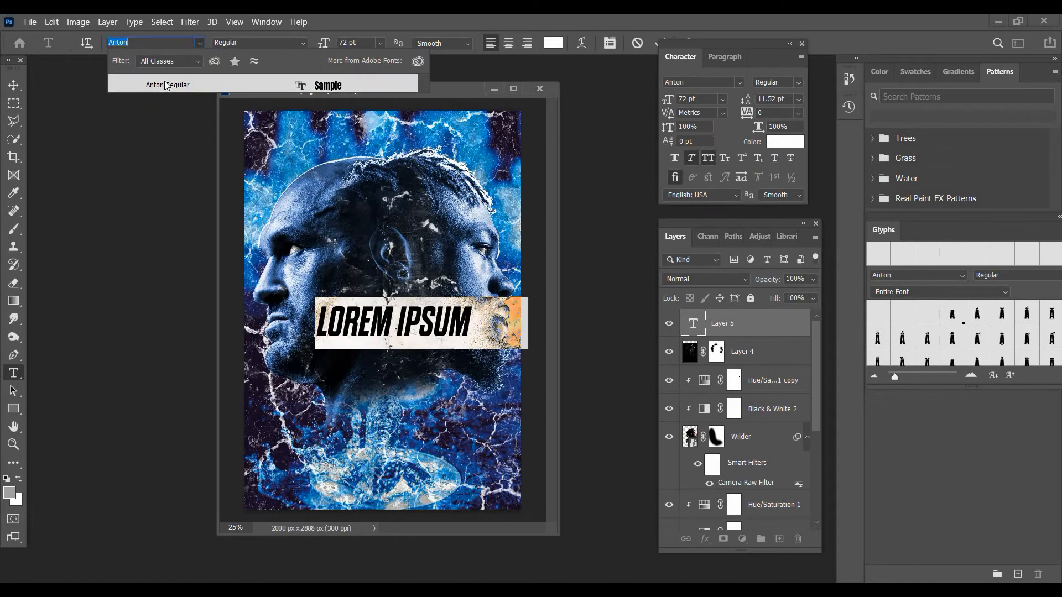
{"action": "key", "text": "ctrl+a"}
{"action": "type", "text": "FURY "}
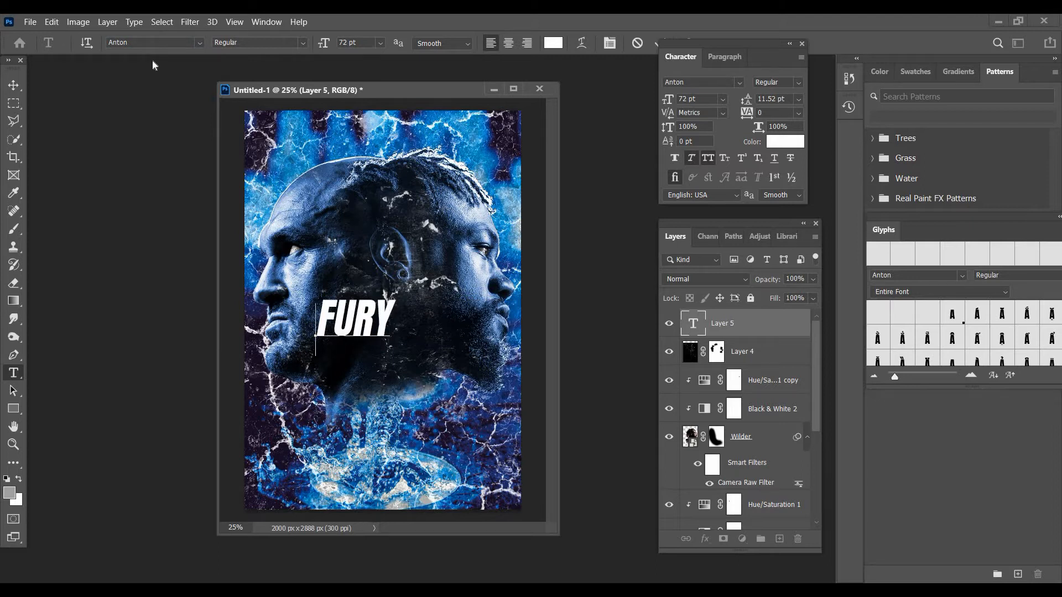
{"action": "type", "text": "WILDER"}
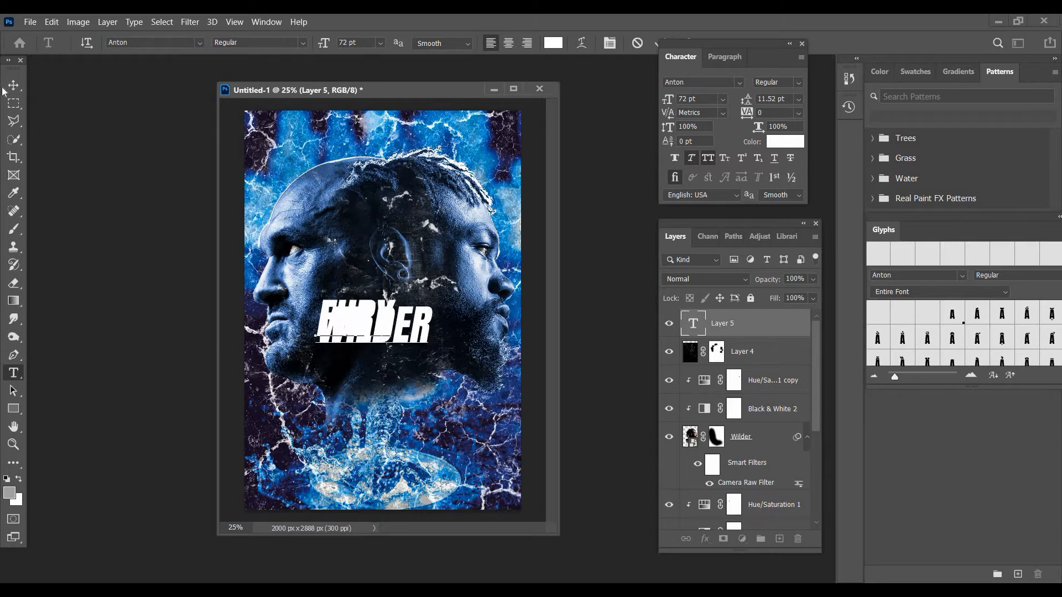
{"action": "left_click", "coordinate": [14, 84]}
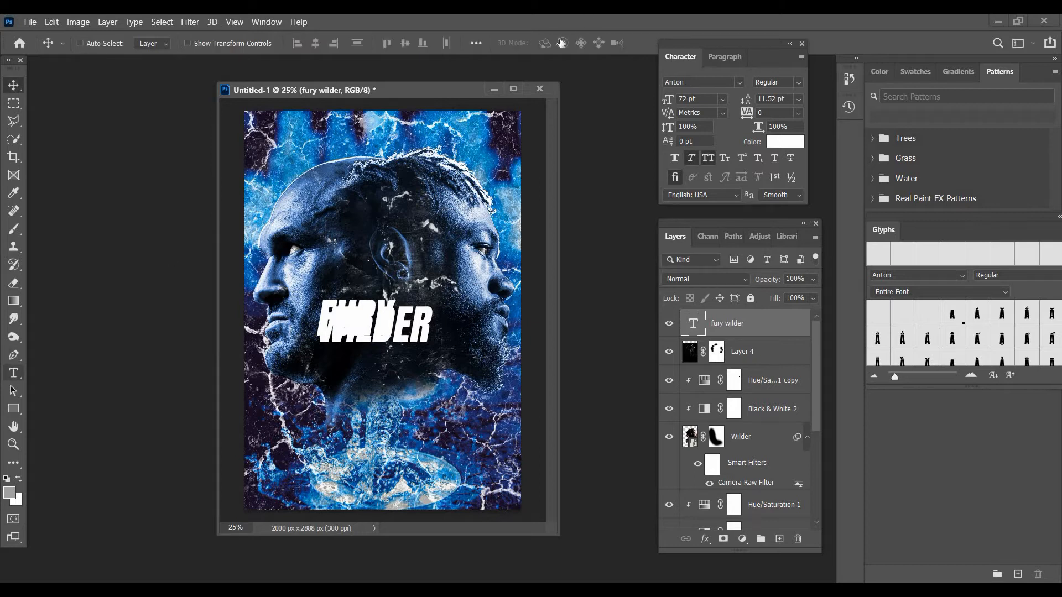
Center-align the title with 72 pt leading and move it to the middle of the poster.
{"action": "key", "text": "t"}
{"action": "left_click", "coordinate": [509, 43]}
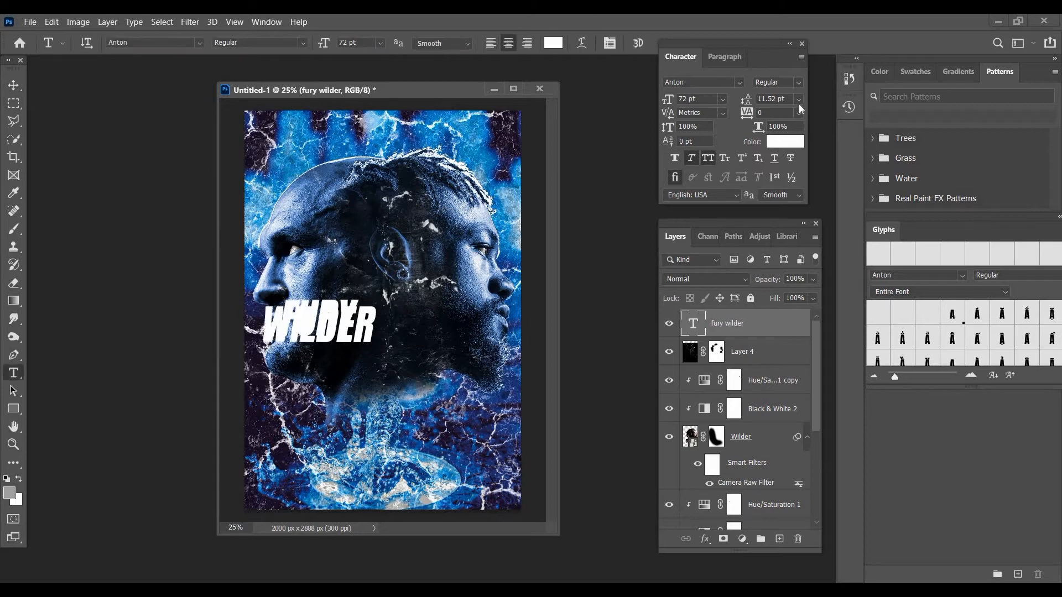
{"action": "left_click", "coordinate": [798, 99]}
{"action": "left_click", "coordinate": [782, 278]}
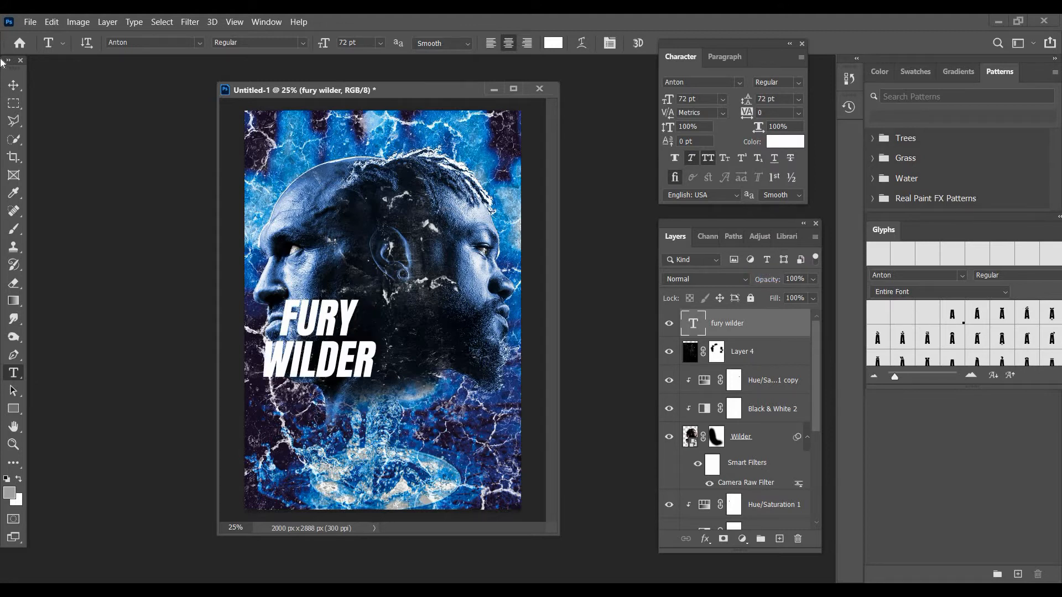
{"action": "left_click", "coordinate": [10, 88]}
{"action": "left_click_drag", "start_coordinate": [316, 321], "coordinate": [378, 295]}
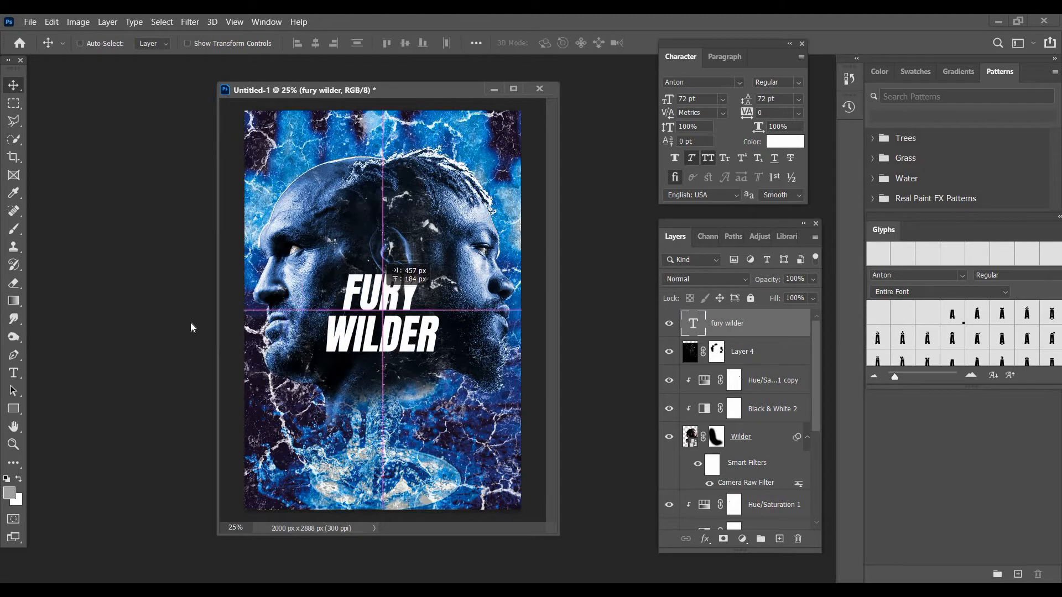
Insert a leading space before FURY to shift the title's first line sideways.
{"action": "key", "text": "t"}
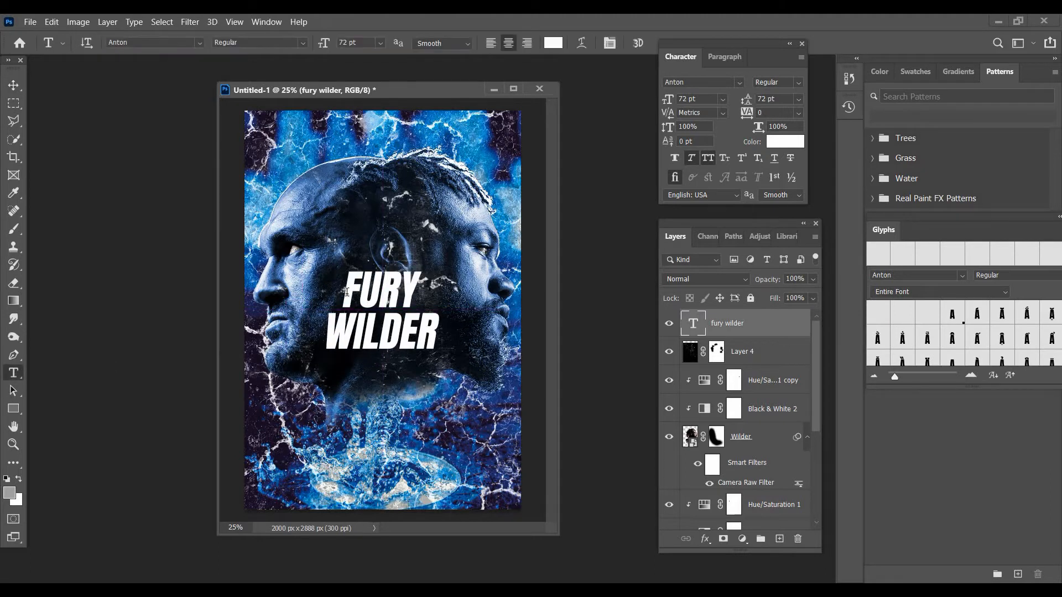
{"action": "left_click", "coordinate": [346, 292]}
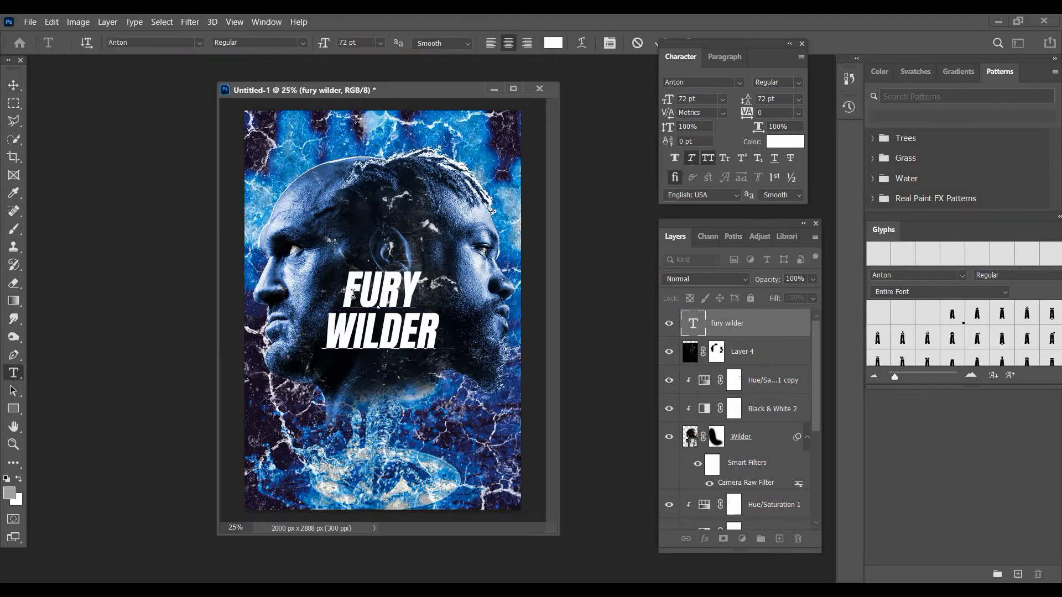
{"action": "left_click", "coordinate": [13, 86]}
Scale the title to 150.84%, rotate it -4.38° and place it across the lower half of the poster.
{"action": "left_click", "coordinate": [52, 22]}
{"action": "left_click", "coordinate": [101, 307]}
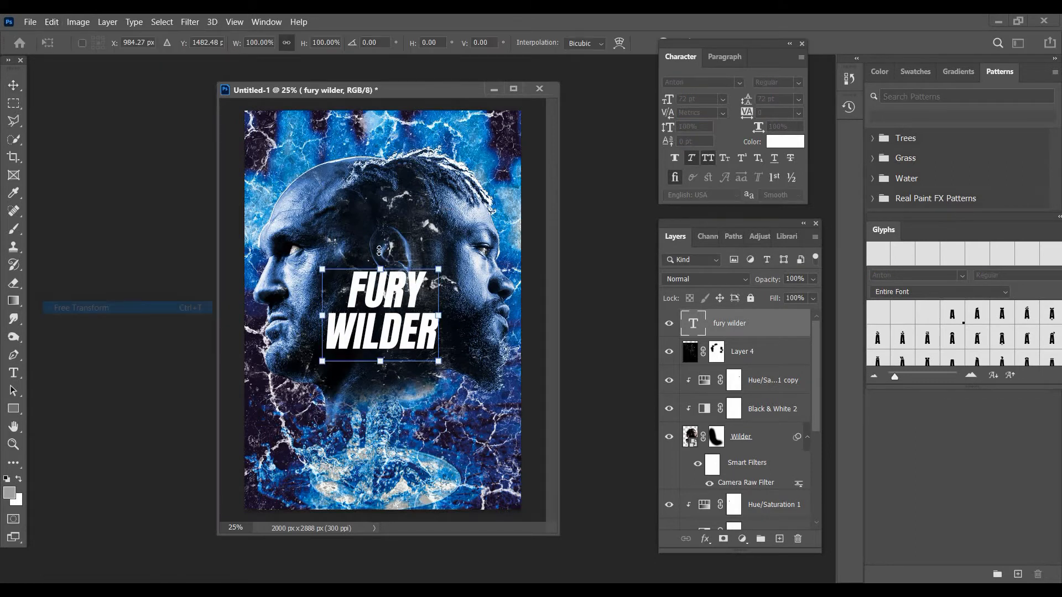
{"action": "left_click_drag", "start_coordinate": [379, 250], "coordinate": [381, 203]}
{"action": "left_click_drag", "start_coordinate": [397, 353], "coordinate": [405, 442]}
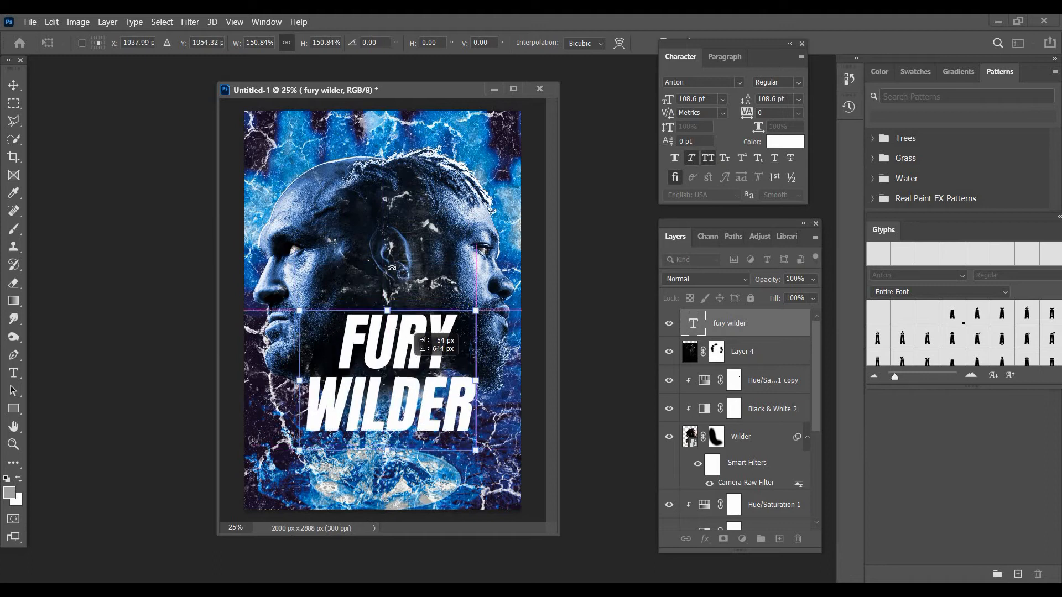
{"action": "left_click_drag", "start_coordinate": [391, 268], "coordinate": [383, 269]}
{"action": "left_click_drag", "start_coordinate": [388, 324], "coordinate": [391, 330]}
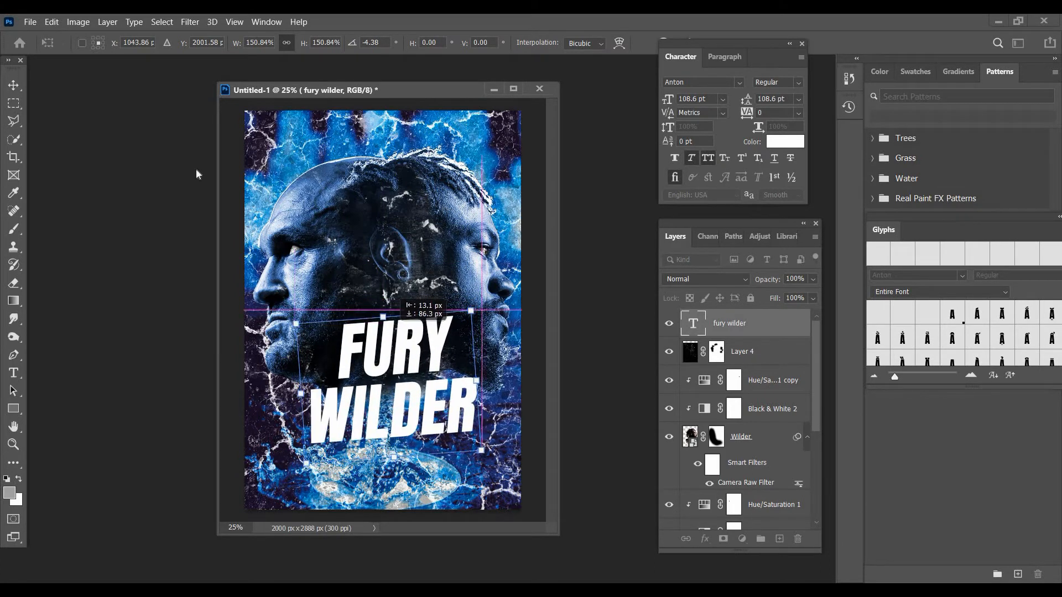
{"action": "left_click", "coordinate": [21, 83]}
{"action": "key", "text": "Return"}
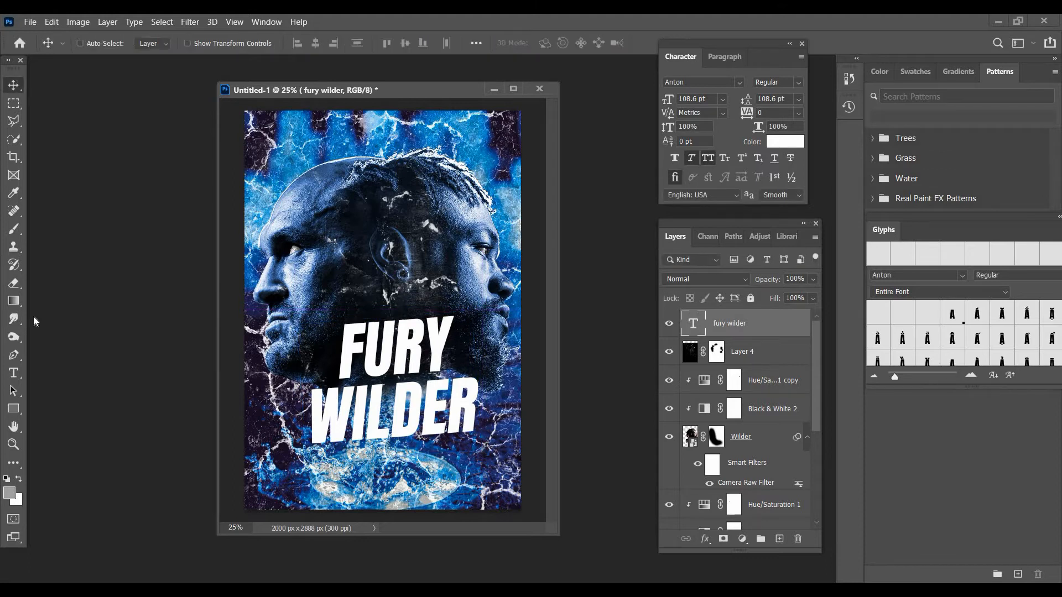
Add a separate text layer reading 3, scale it to 460.02% and place it over the title.
{"action": "key", "text": "t"}
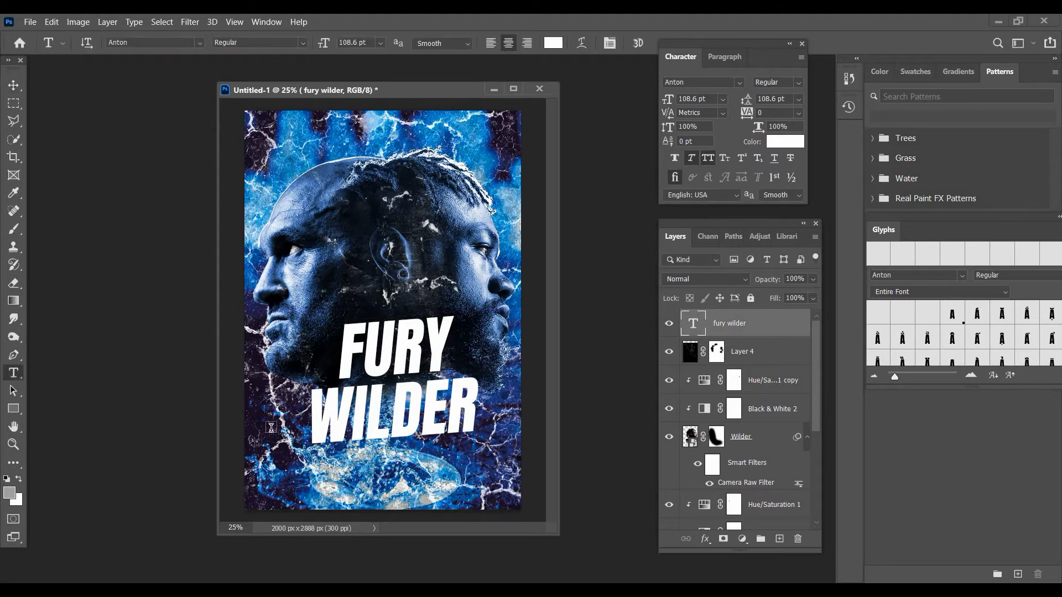
{"action": "left_click", "coordinate": [283, 435]}
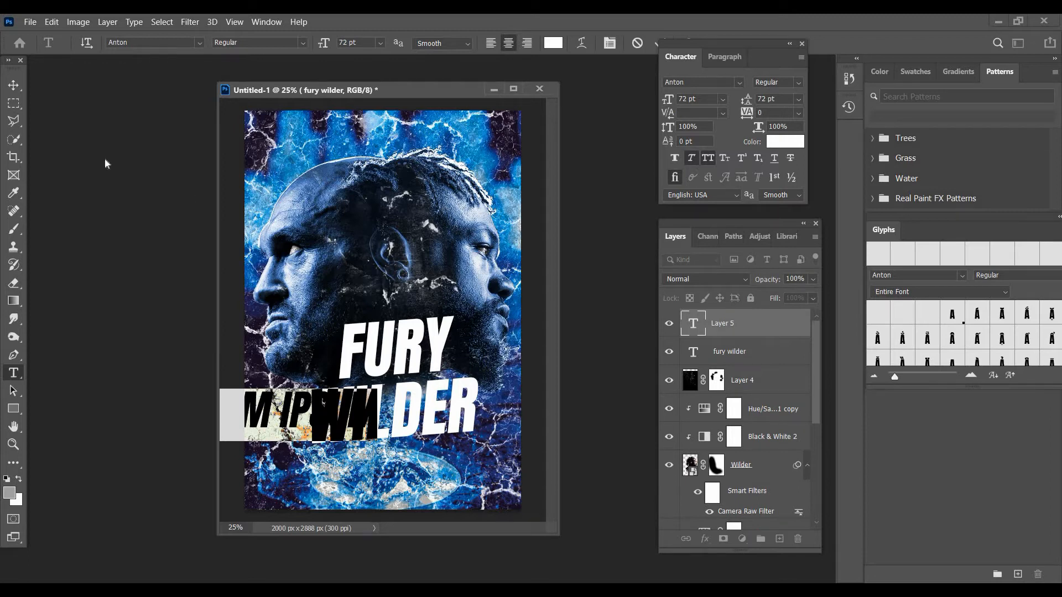
{"action": "type", "text": "3"}
{"action": "left_click", "coordinate": [13, 85]}
{"action": "left_click", "coordinate": [50, 23]}
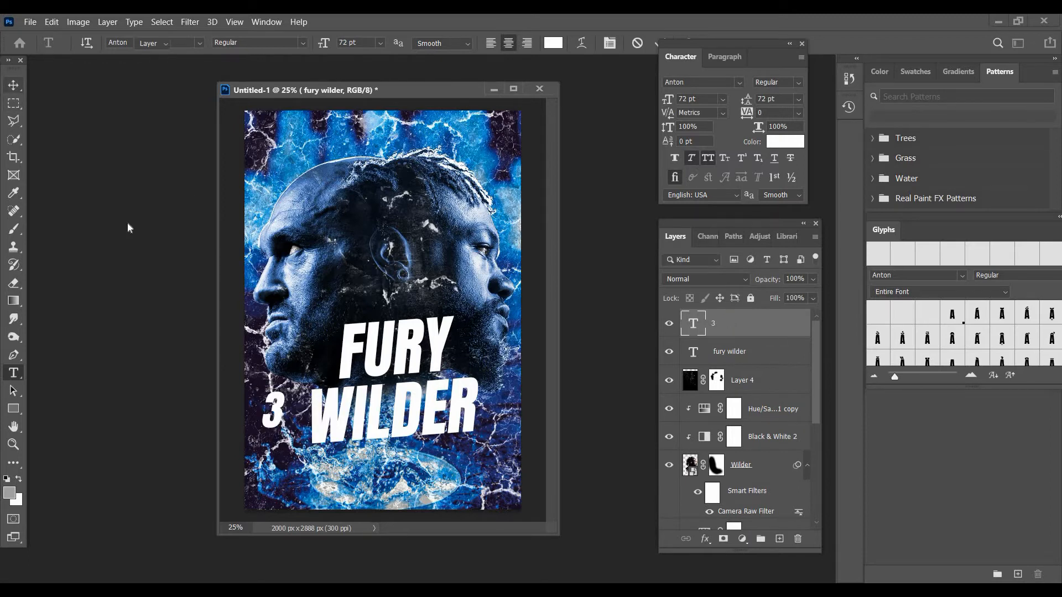
{"action": "left_click", "coordinate": [114, 310]}
{"action": "left_click_drag", "start_coordinate": [271, 369], "coordinate": [298, 194]}
{"action": "left_click_drag", "start_coordinate": [359, 347], "coordinate": [406, 373]}
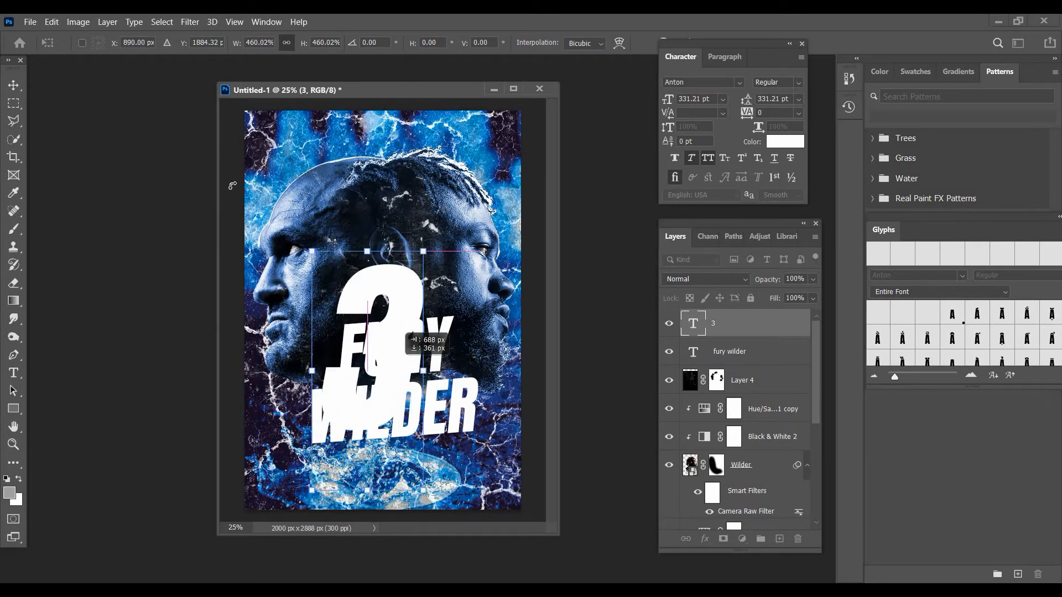
{"action": "left_click", "coordinate": [15, 85]}
Recolor the large 3 to bright blue (3585fe).
{"action": "left_click", "coordinate": [787, 143]}
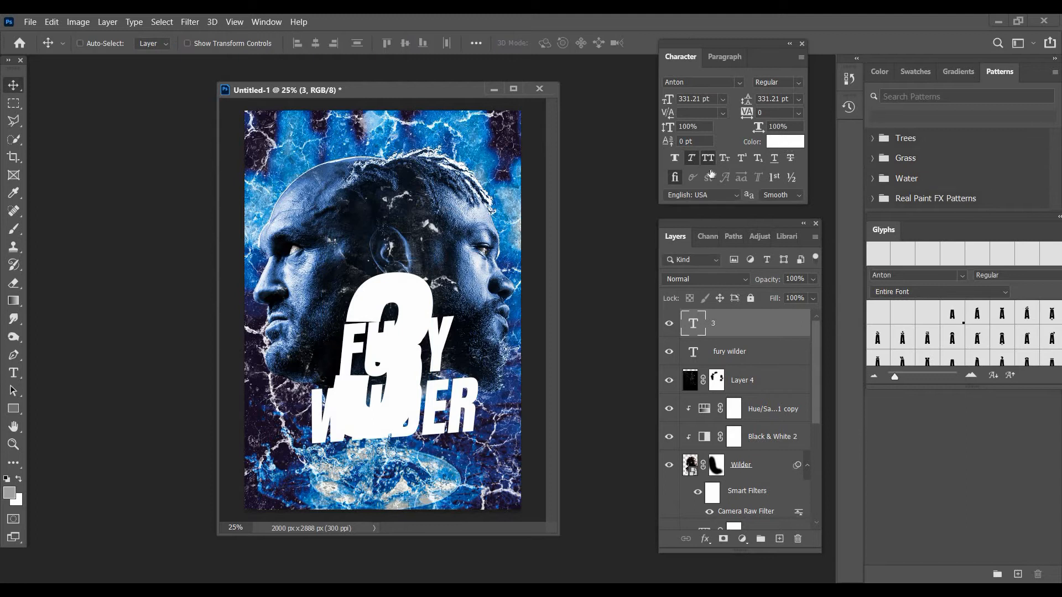
{"action": "left_click", "coordinate": [509, 216]}
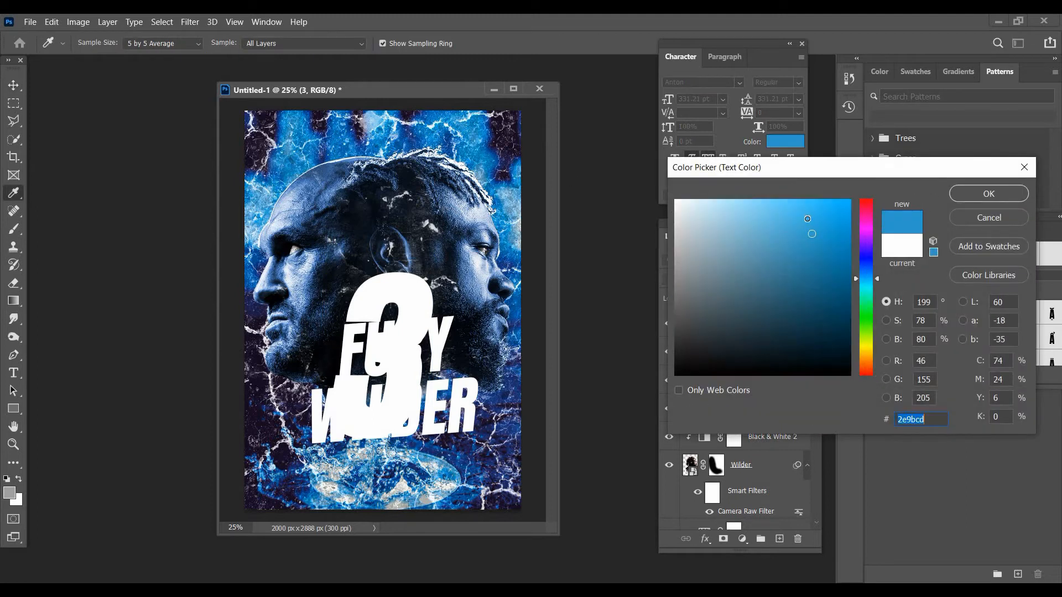
{"action": "left_click", "coordinate": [807, 219]}
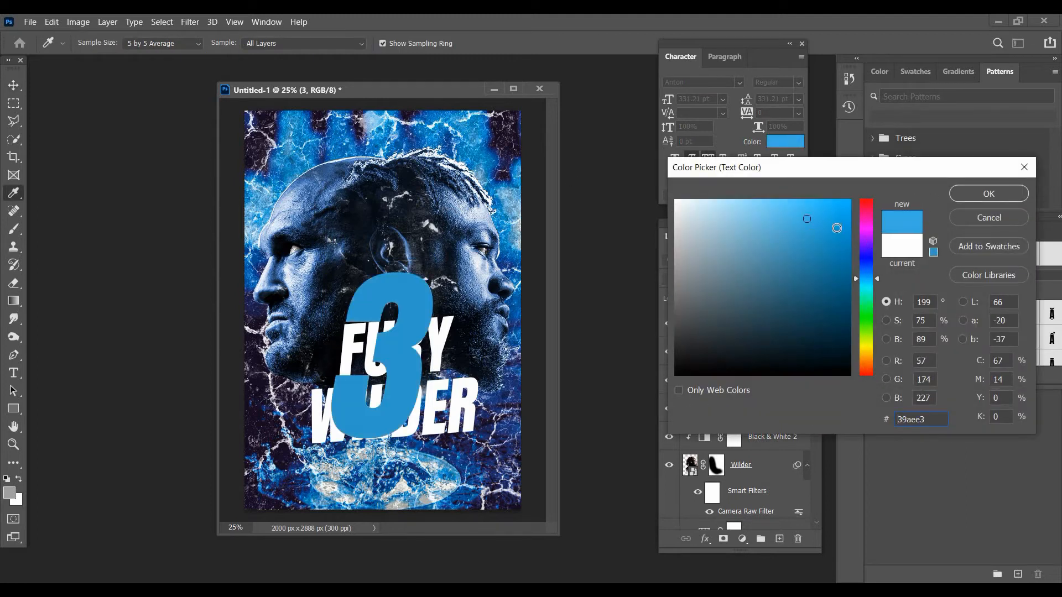
{"action": "left_click", "coordinate": [866, 270]}
{"action": "left_click", "coordinate": [822, 213]}
{"action": "left_click_drag", "start_coordinate": [823, 213], "coordinate": [814, 201]}
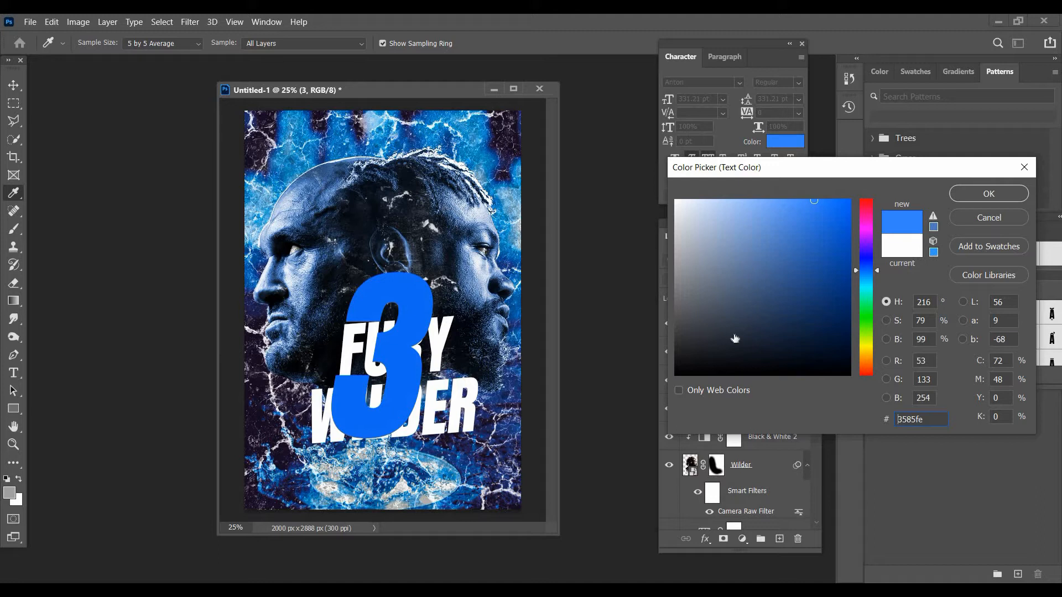
{"action": "key", "text": "Return"}
Place the 3 layer beneath the title, scale it to 122.30%, rotate it -7.27° and center it behind the words.
{"action": "left_click_drag", "start_coordinate": [632, 321], "coordinate": [735, 365]}
{"action": "left_click", "coordinate": [51, 21]}
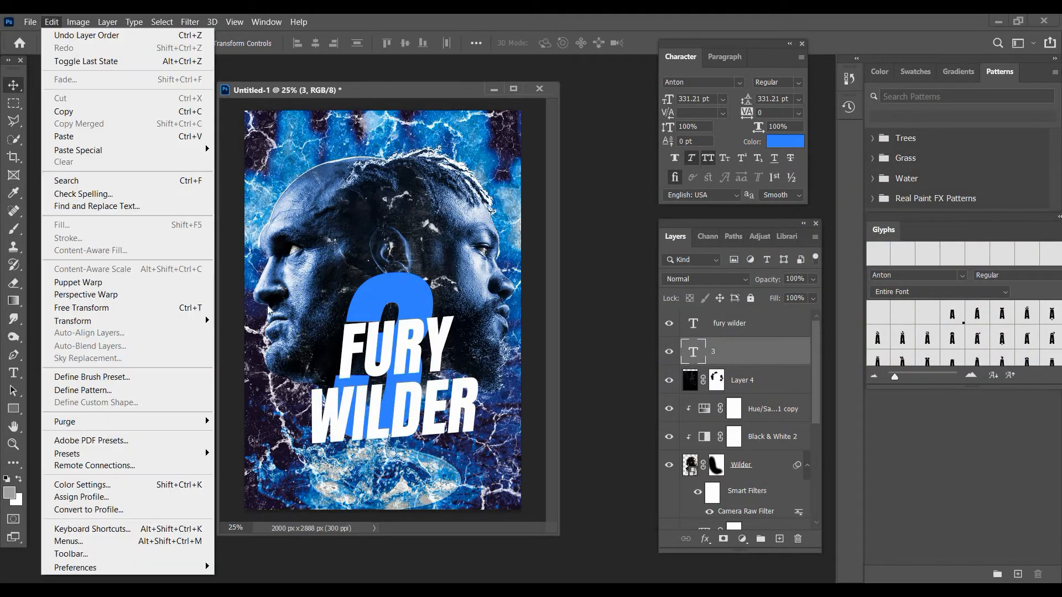
{"action": "left_click", "coordinate": [78, 308]}
{"action": "left_click_drag", "start_coordinate": [396, 230], "coordinate": [367, 219]}
{"action": "left_click_drag", "start_coordinate": [361, 260], "coordinate": [354, 208]}
{"action": "left_click_drag", "start_coordinate": [385, 292], "coordinate": [394, 333]}
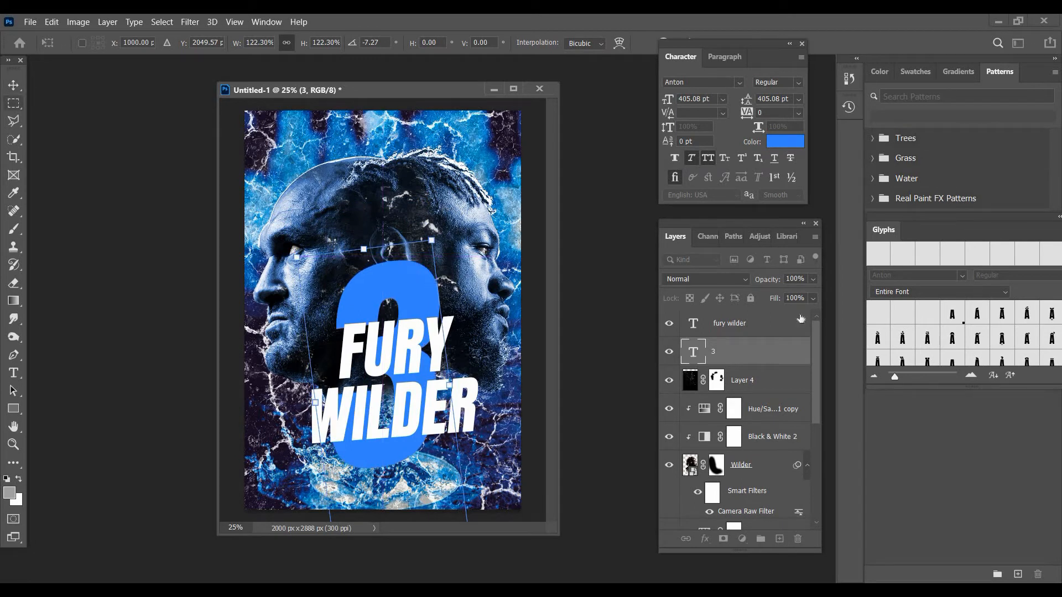
{"action": "left_click", "coordinate": [13, 85]}
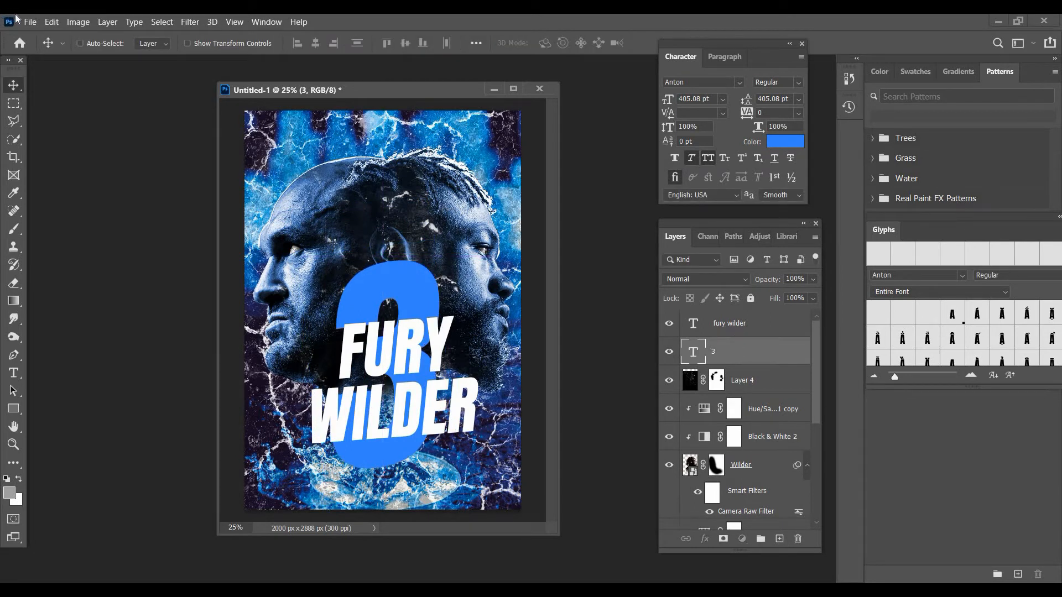
Scale the title and the 3 down together and reposition them over the lower center of the poster.
{"action": "left_click", "coordinate": [736, 326], "text": "shift"}
{"action": "key", "text": "alt+e"}
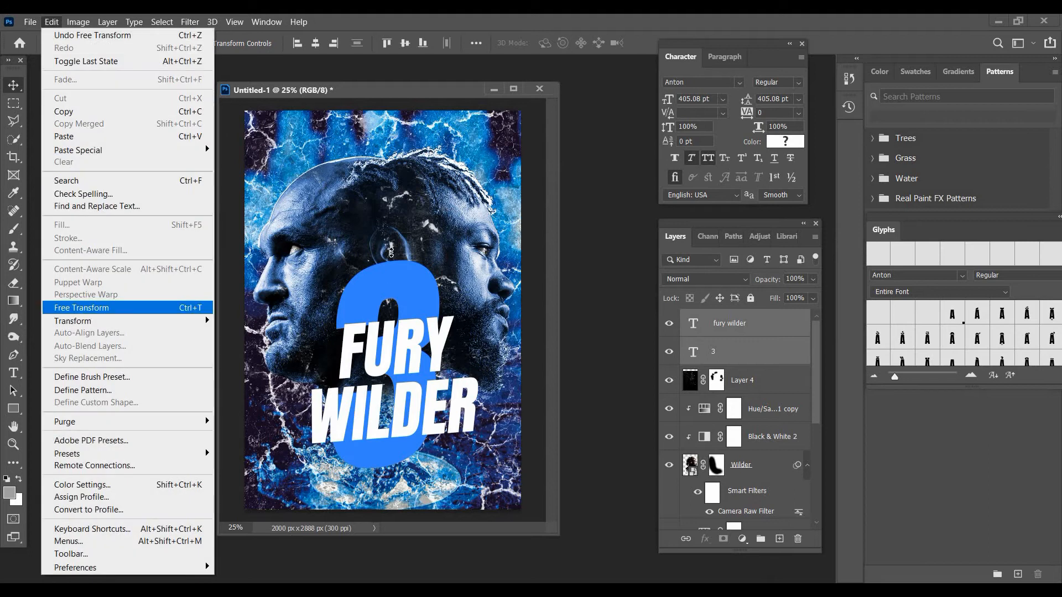
{"action": "left_click", "coordinate": [88, 306]}
{"action": "left_click_drag", "start_coordinate": [391, 256], "coordinate": [394, 300]}
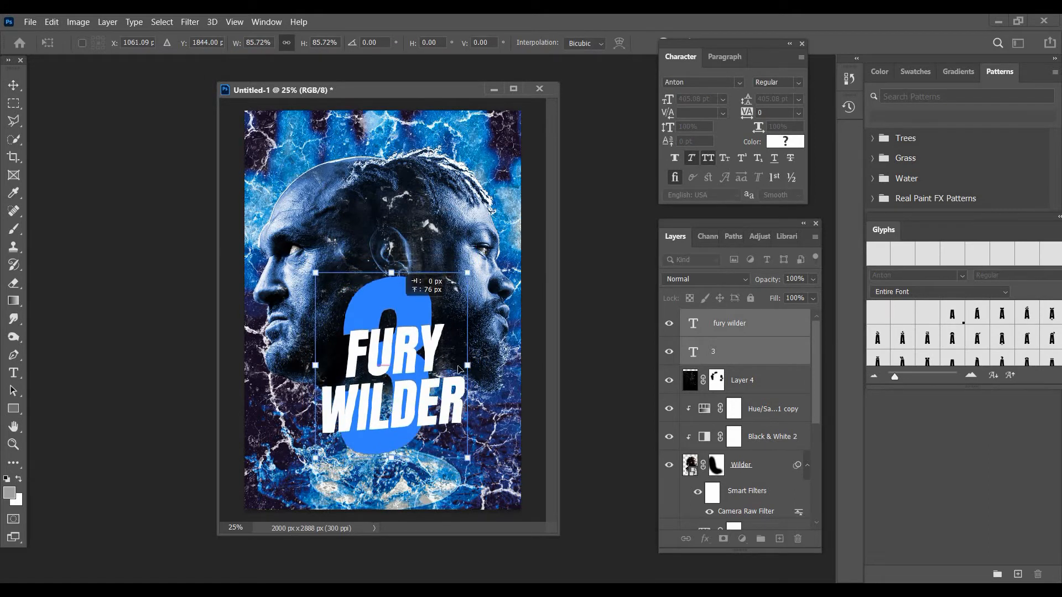
{"action": "left_click_drag", "start_coordinate": [470, 365], "coordinate": [468, 365]}
{"action": "left_click_drag", "start_coordinate": [301, 334], "coordinate": [301, 331]}
{"action": "key", "text": "Return"}
{"action": "left_click_drag", "start_coordinate": [418, 337], "coordinate": [408, 343]}
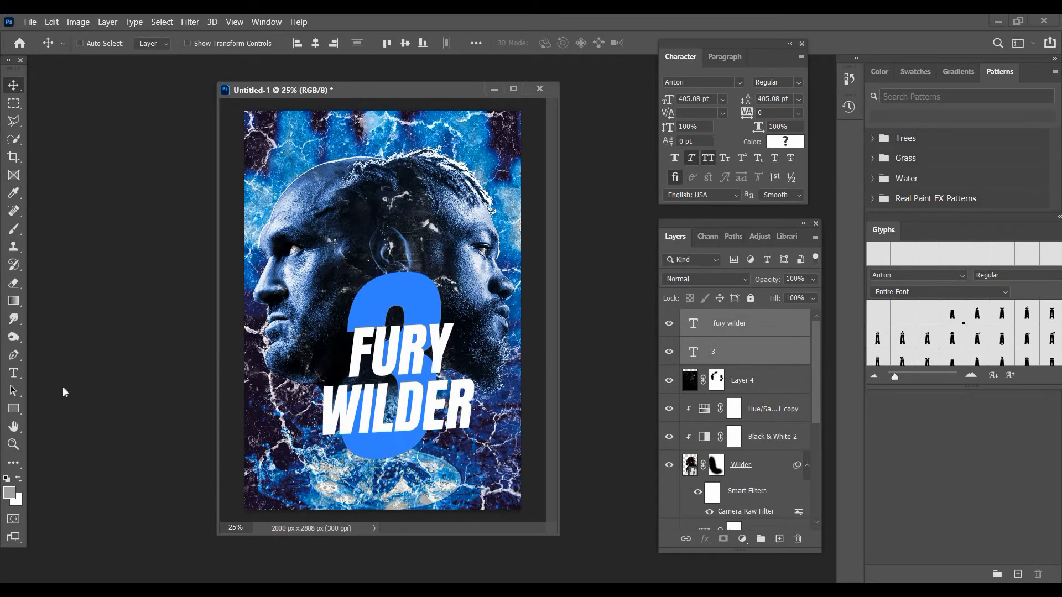
Add a 30 pt non-italic text line reading "wolrd heavyweight championship" and place it below the title.
{"action": "key", "text": "t"}
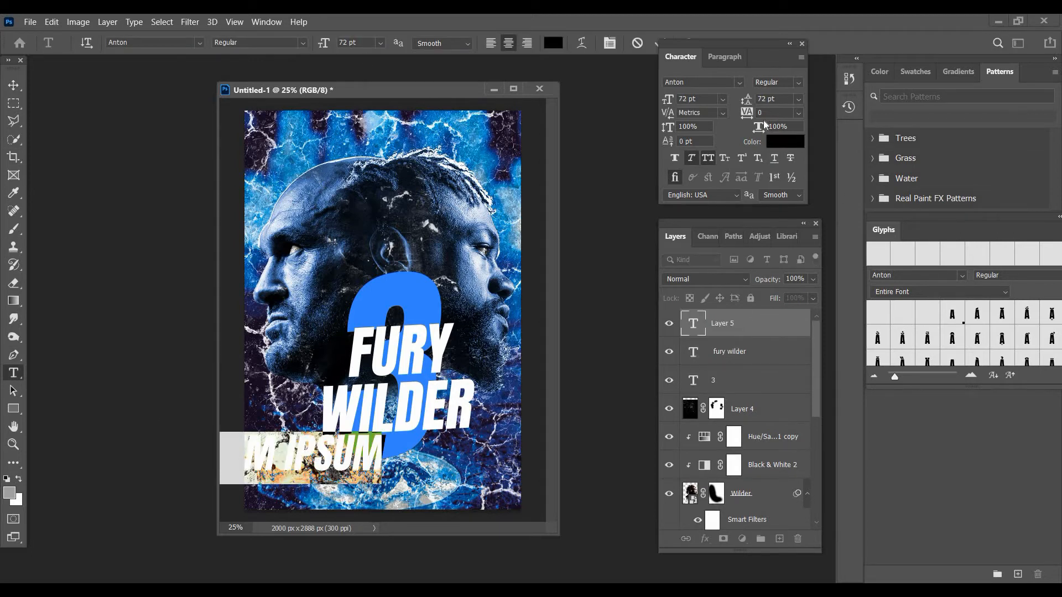
{"action": "key", "text": "ctrl+shift+i"}
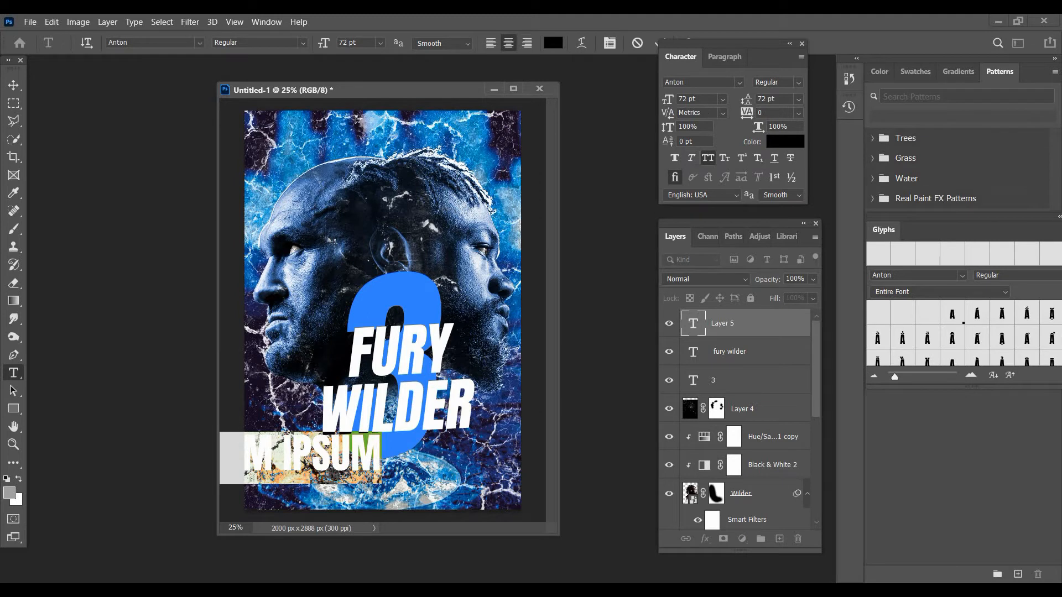
{"action": "left_click", "coordinate": [722, 99]}
{"action": "left_click", "coordinate": [690, 234]}
{"action": "type", "text": "wolrd heavy"}
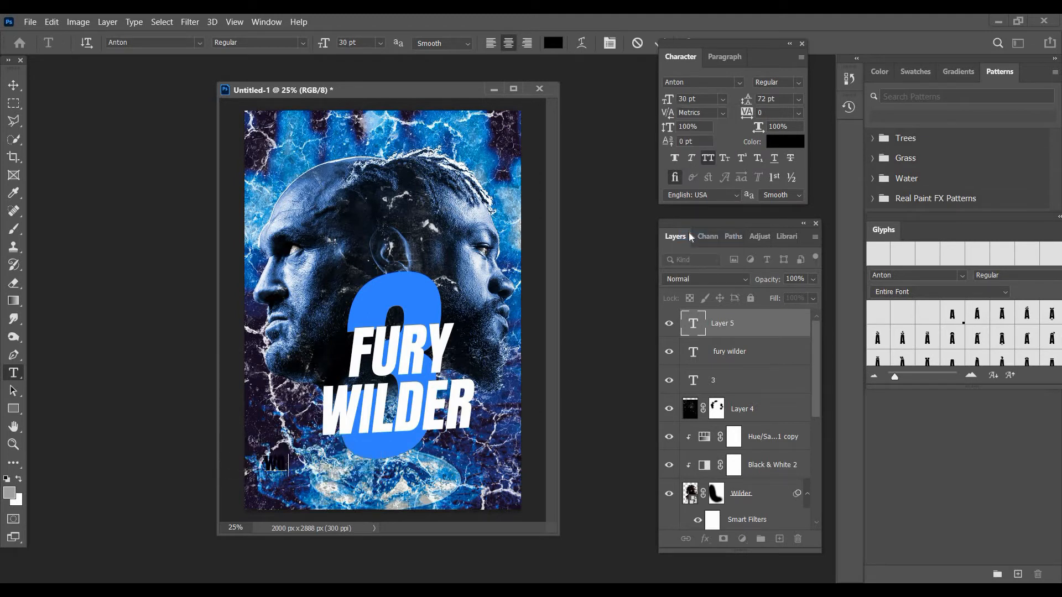
{"action": "type", "text": "weight cha"}
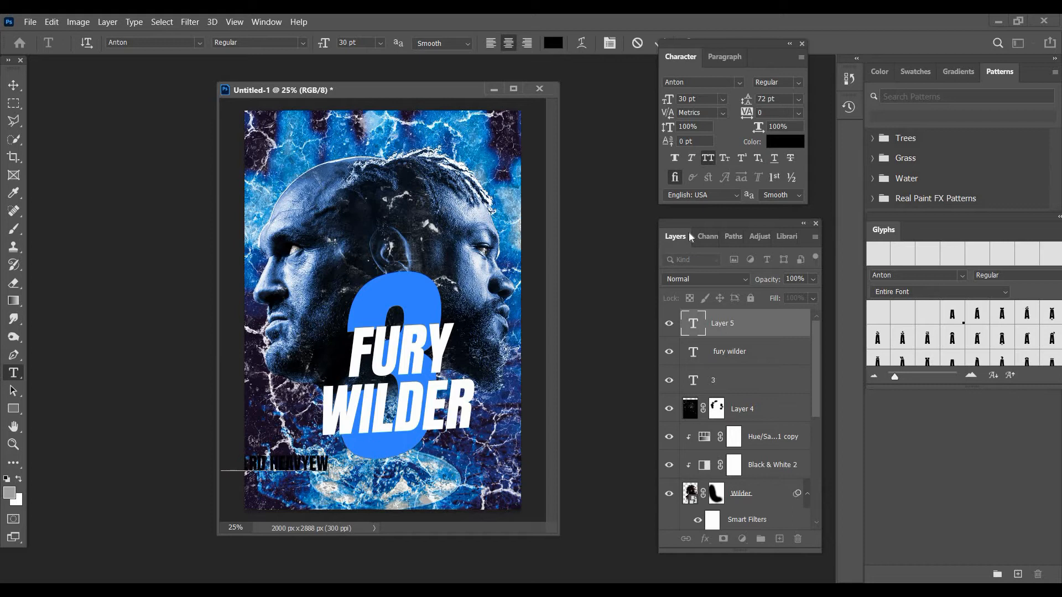
{"action": "type", "text": "mpionsh"}
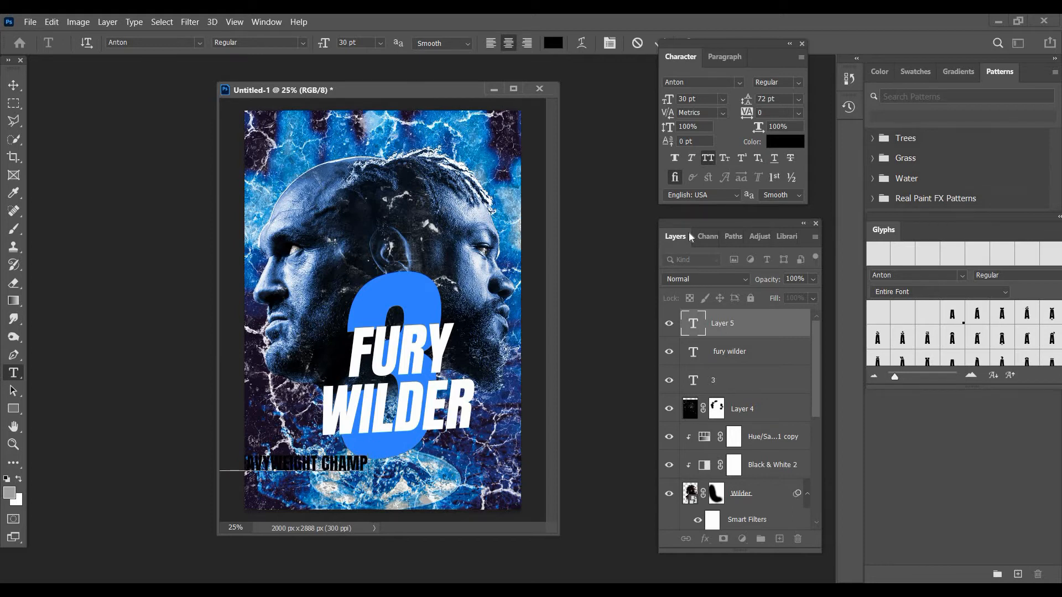
{"action": "type", "text": "ip"}
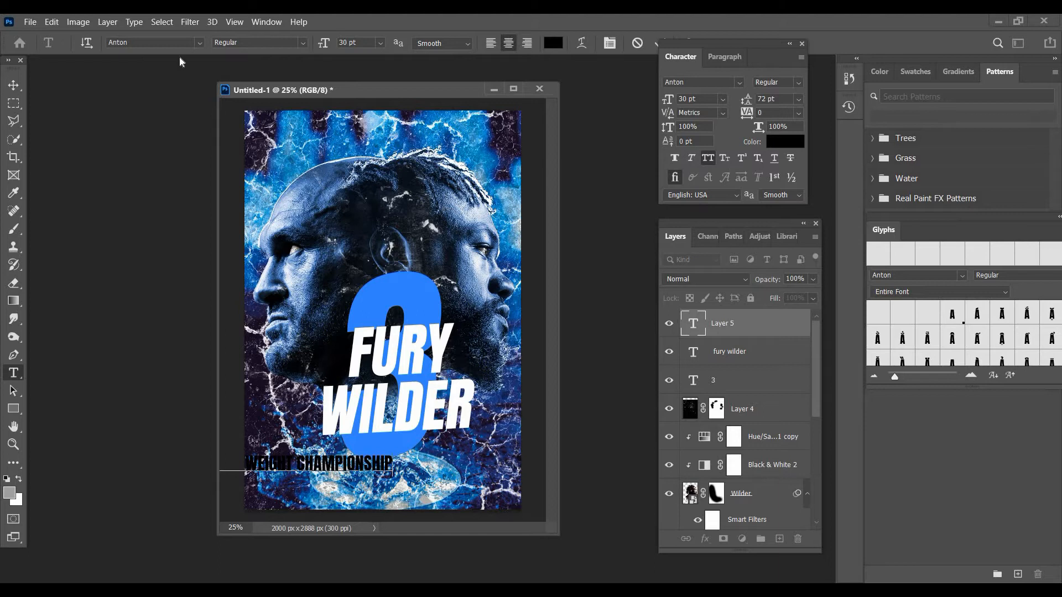
{"action": "left_click", "coordinate": [13, 85]}
{"action": "left_click_drag", "start_coordinate": [289, 456], "coordinate": [386, 460]}
Set the championship line's font size to 18 pt and its tracking to 100.
{"action": "left_click", "coordinate": [723, 99]}
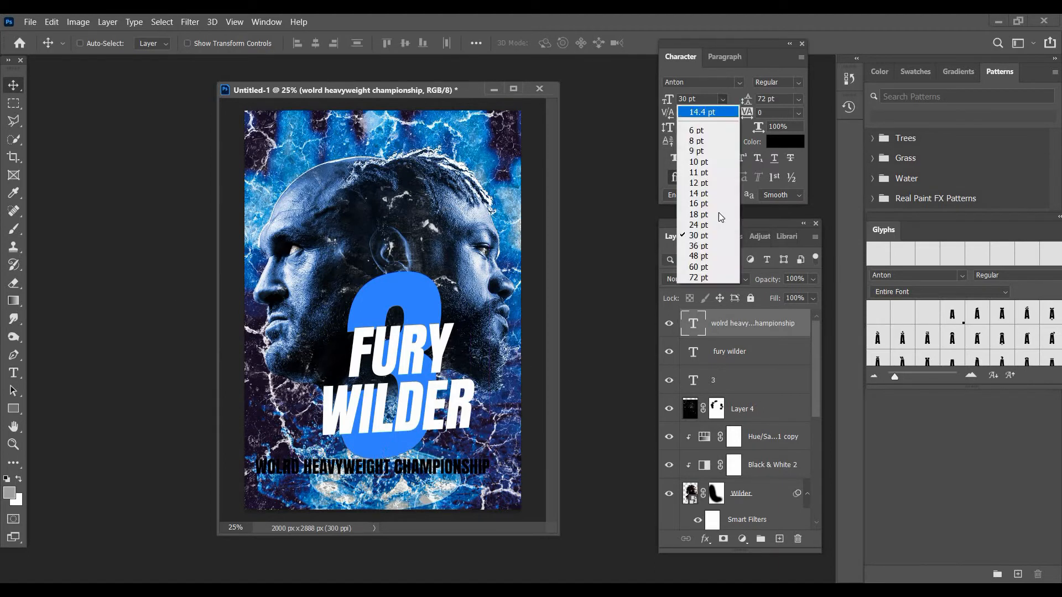
{"action": "left_click", "coordinate": [718, 211]}
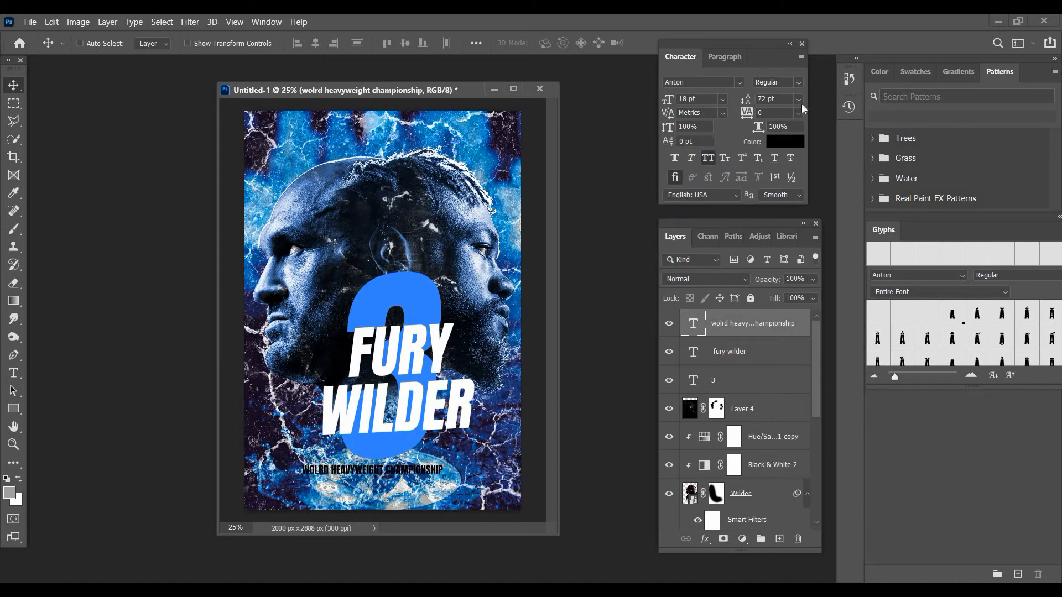
{"action": "left_click", "coordinate": [797, 114]}
{"action": "left_click", "coordinate": [775, 267]}
Recolor the championship line to white (ffffff) and move it directly above the FURY WILDER title.
{"action": "left_click", "coordinate": [785, 141]}
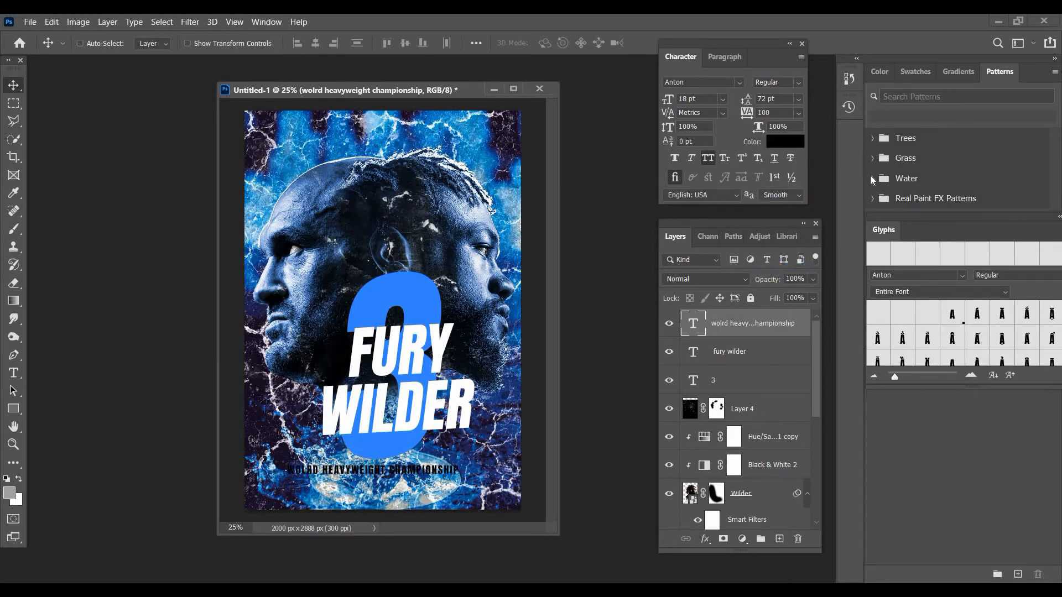
{"action": "type", "text": "ffffff"}
{"action": "left_click", "coordinate": [988, 194]}
{"action": "left_click_drag", "start_coordinate": [450, 511], "coordinate": [462, 359]}
Correct the misspelled first word of the championship line to WORLD.
{"action": "key", "text": "t"}
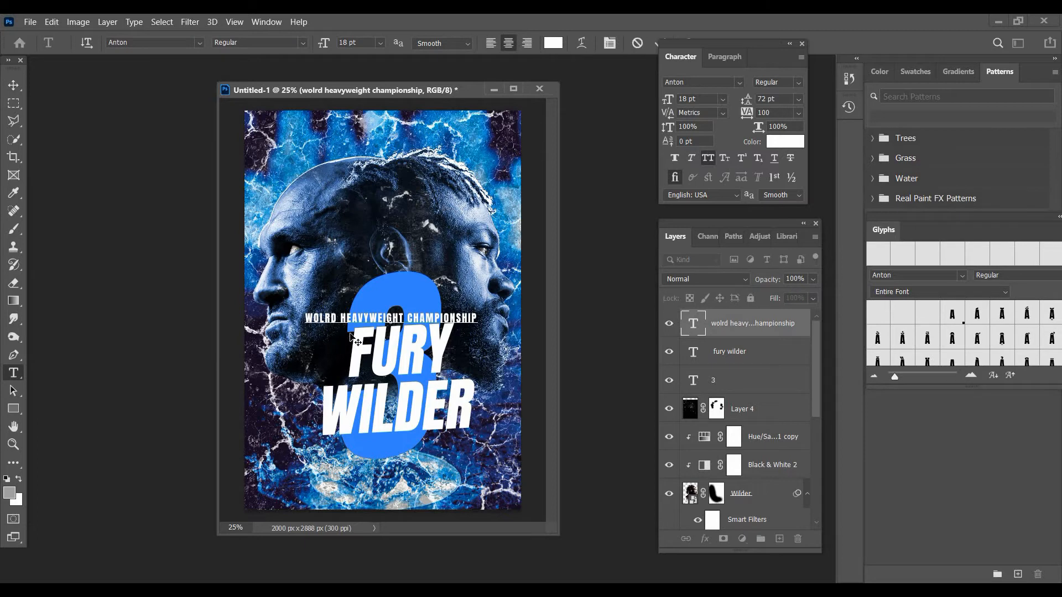
{"action": "key", "text": "BackSpace"}
{"action": "key", "text": "BackSpace"}
{"action": "type", "text": "RL"}
{"action": "left_click", "coordinate": [14, 85]}
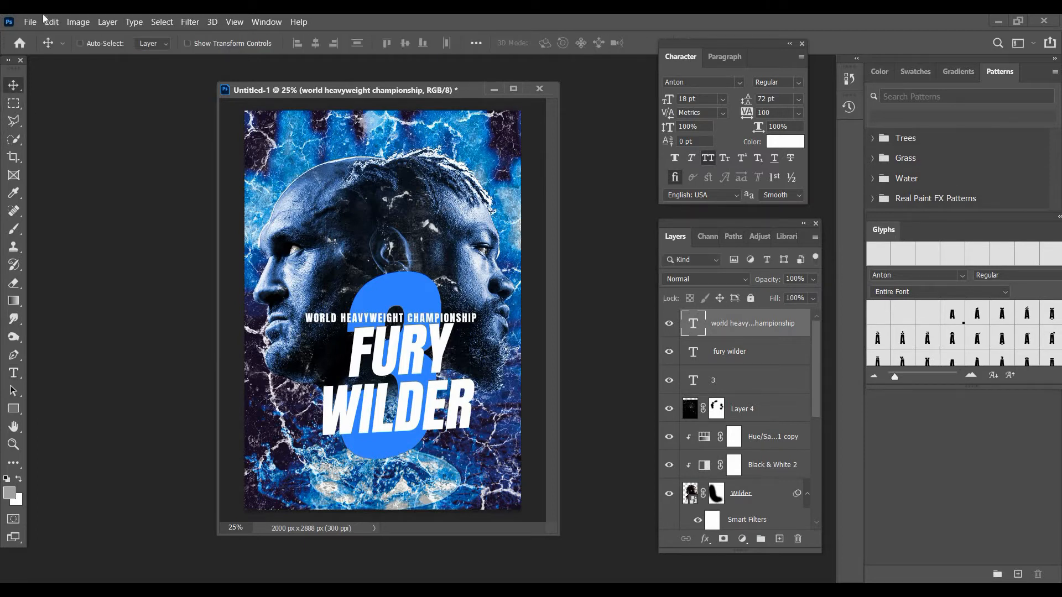
Rotate the championship line by about -1.75° and shift it slightly so it follows the tilted title.
{"action": "left_click", "coordinate": [51, 22]}
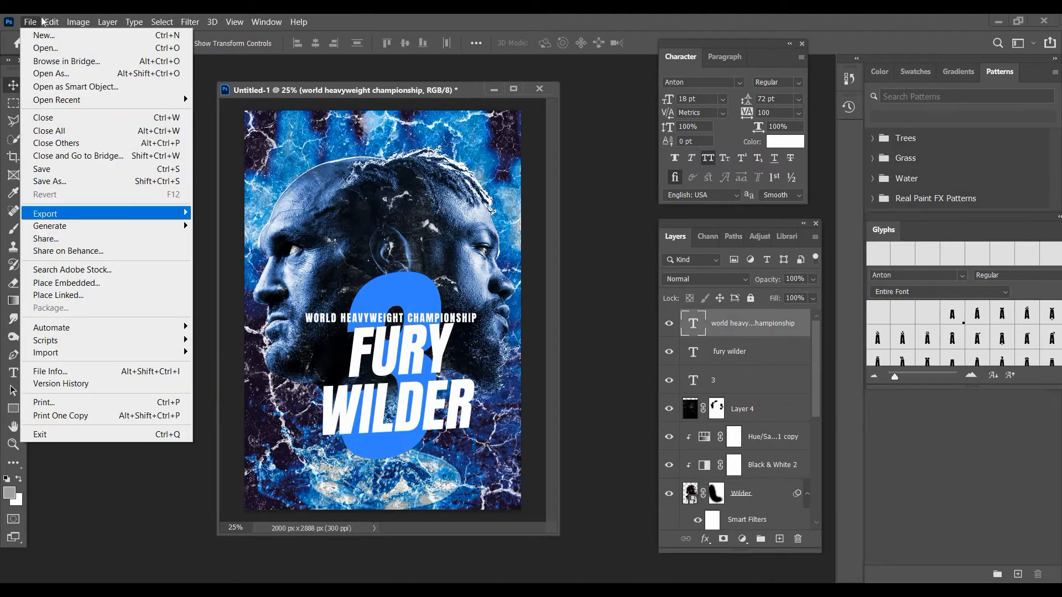
{"action": "mouse_move", "coordinate": [51, 22]}
{"action": "left_click", "coordinate": [99, 306]}
{"action": "left_click_drag", "start_coordinate": [366, 263], "coordinate": [364, 264]}
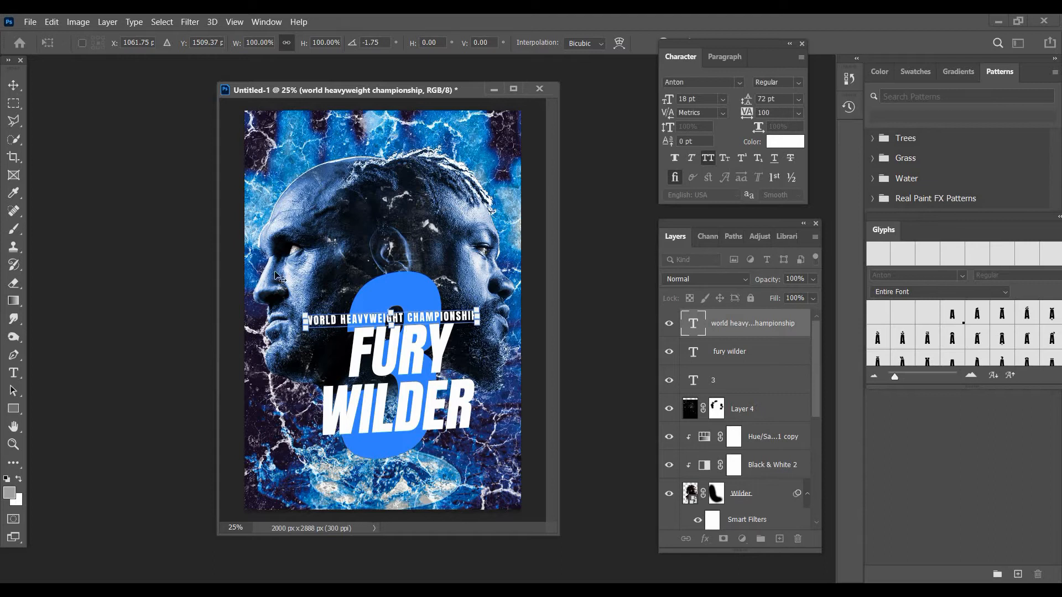
{"action": "key", "text": "Return"}
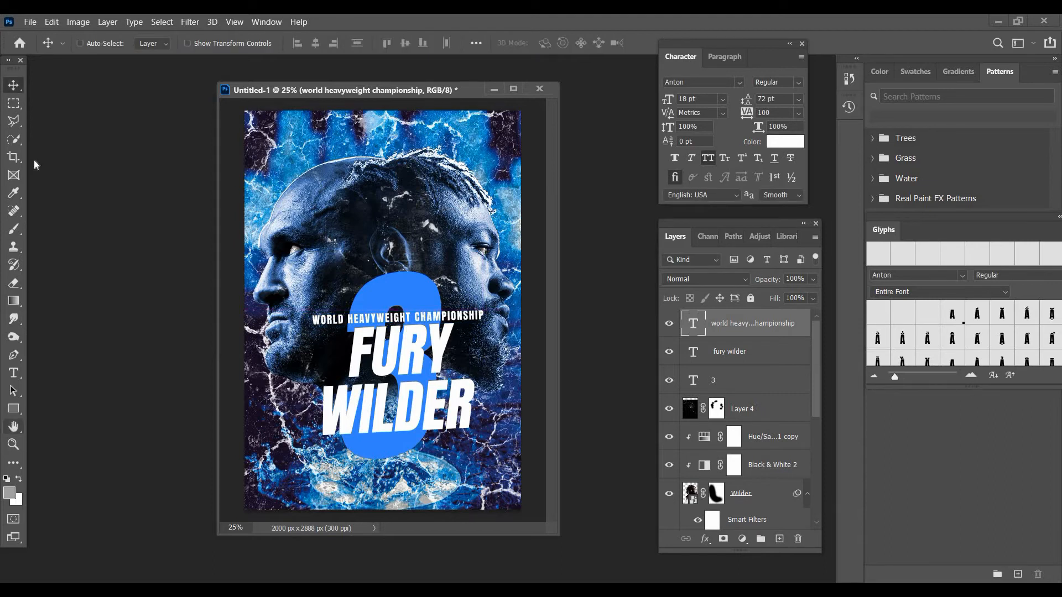
Rotate the championship line a further -1.21° to match the tilt of the title.
{"action": "key", "text": "z"}
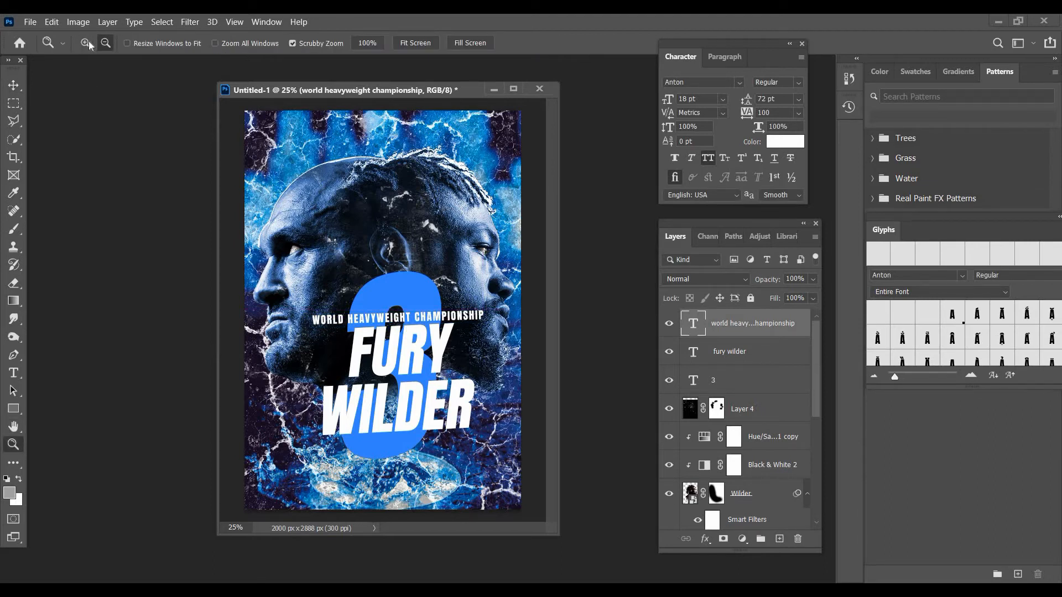
{"action": "left_click", "coordinate": [367, 330]}
{"action": "left_click", "coordinate": [368, 329]}
{"action": "left_click", "coordinate": [51, 23]}
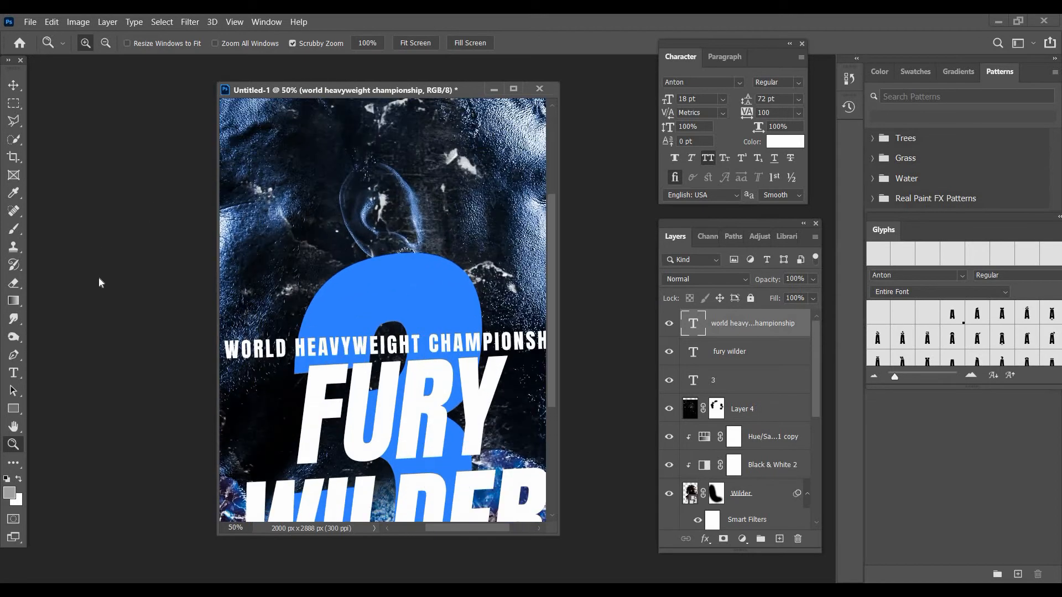
{"action": "left_click", "coordinate": [83, 307]}
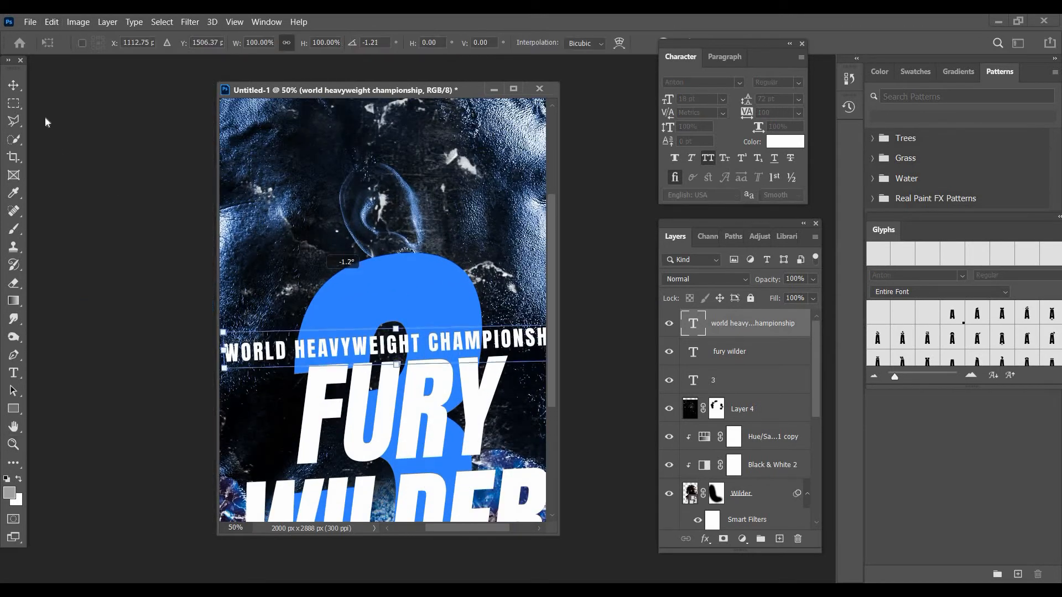
{"action": "left_click", "coordinate": [19, 88]}
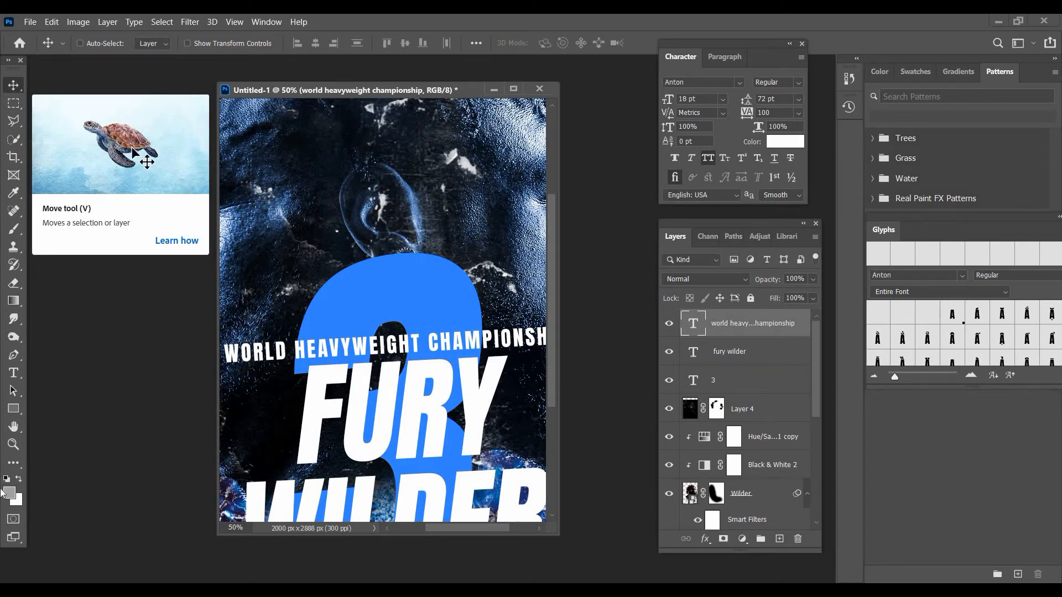
{"action": "key", "text": "z"}
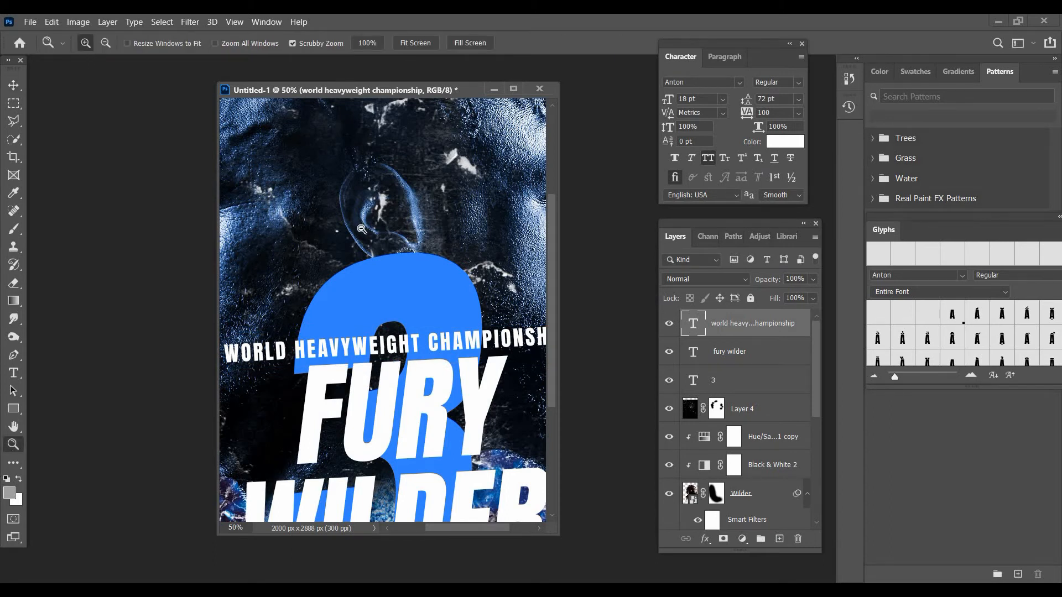
{"action": "left_click", "coordinate": [442, 319], "text": "alt"}
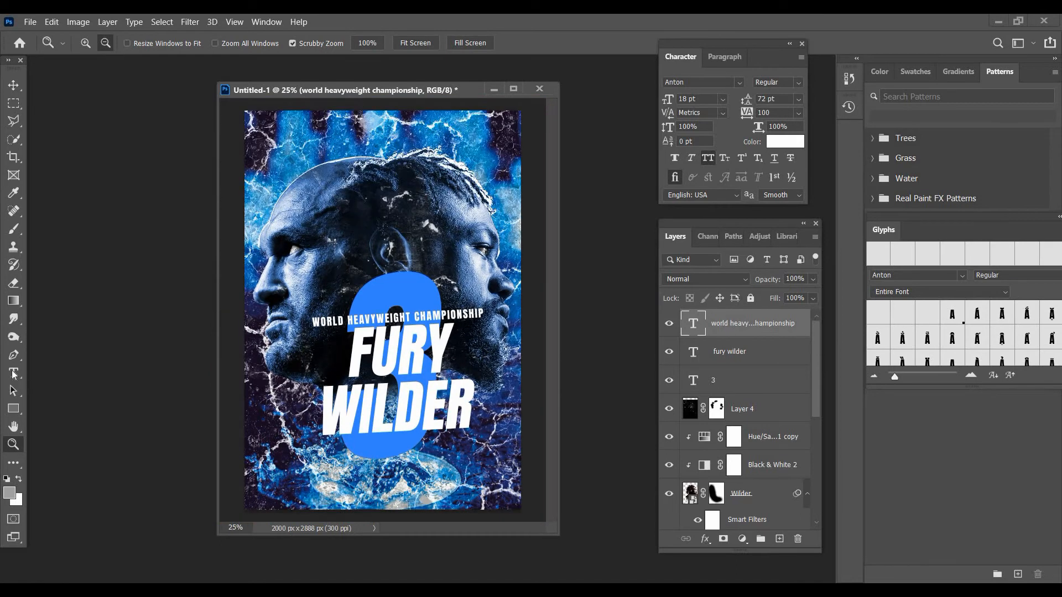
{"action": "key", "text": "t"}
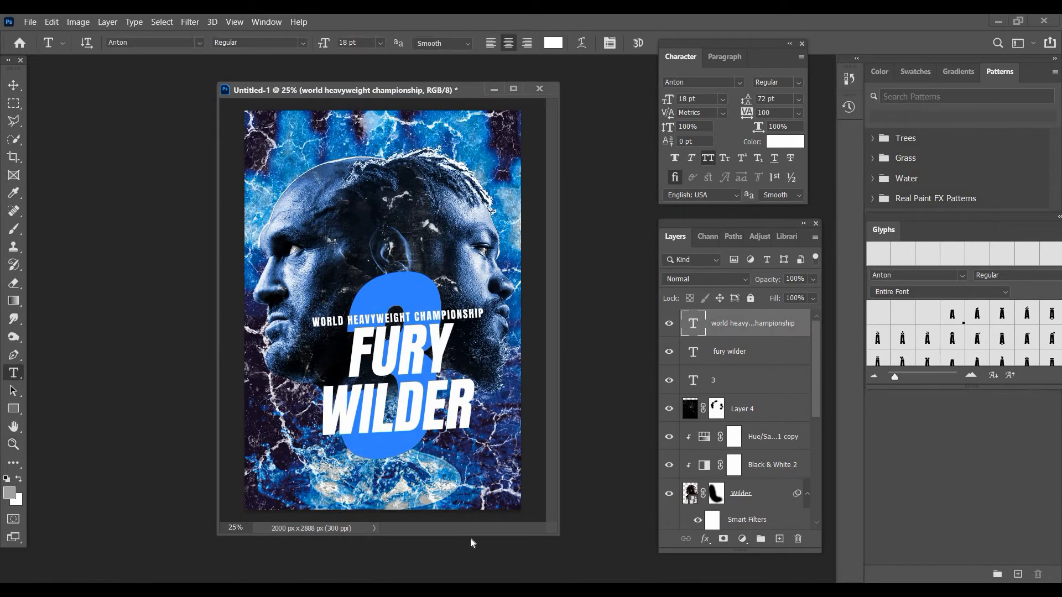
{"action": "left_click", "coordinate": [397, 470]}
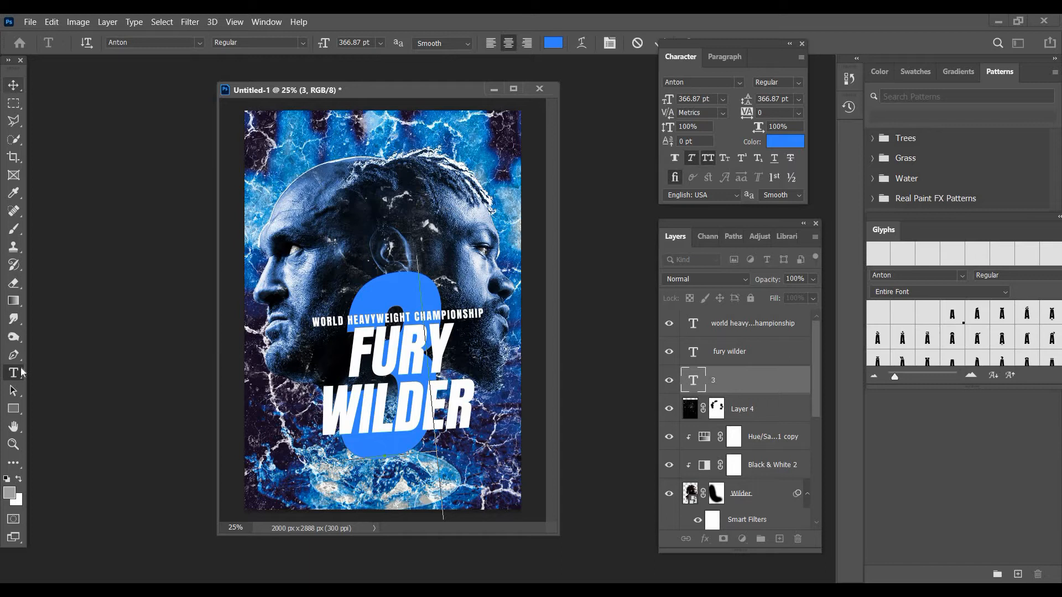
{"action": "left_click", "coordinate": [14, 85]}
Add a text layer reading "SAT OCTOBER 9" and move it to the lower edge of the title.
{"action": "key", "text": "t"}
{"action": "left_click", "coordinate": [302, 180]}
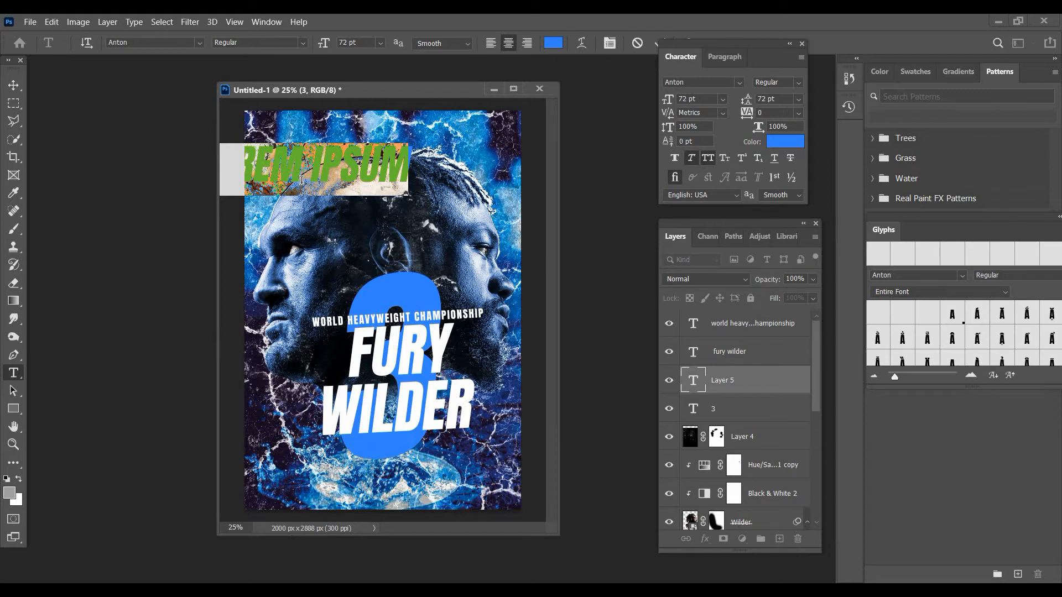
{"action": "type", "text": "SA"}
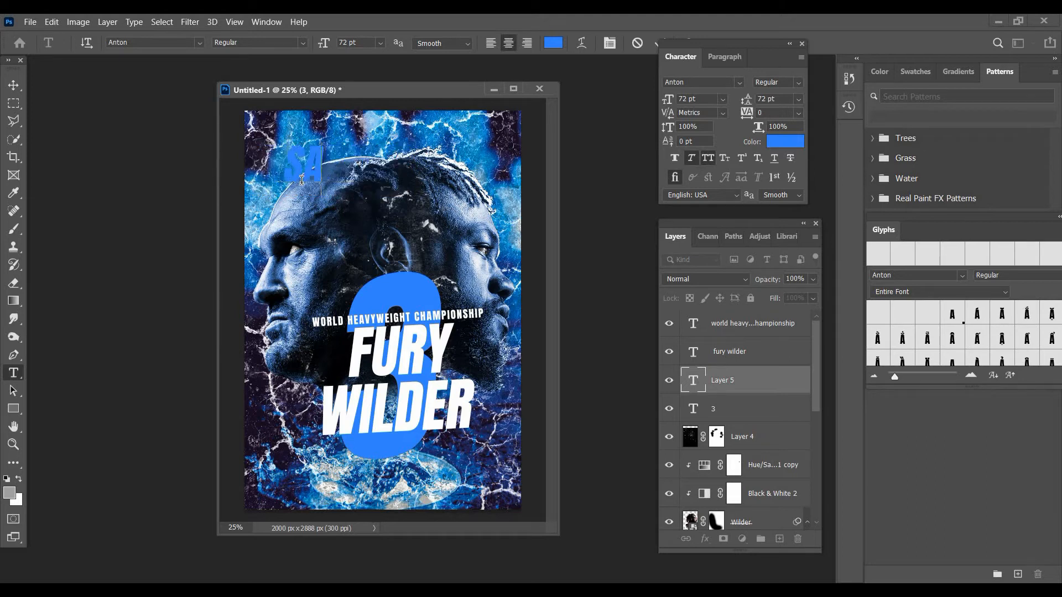
{"action": "type", "text": "T O"}
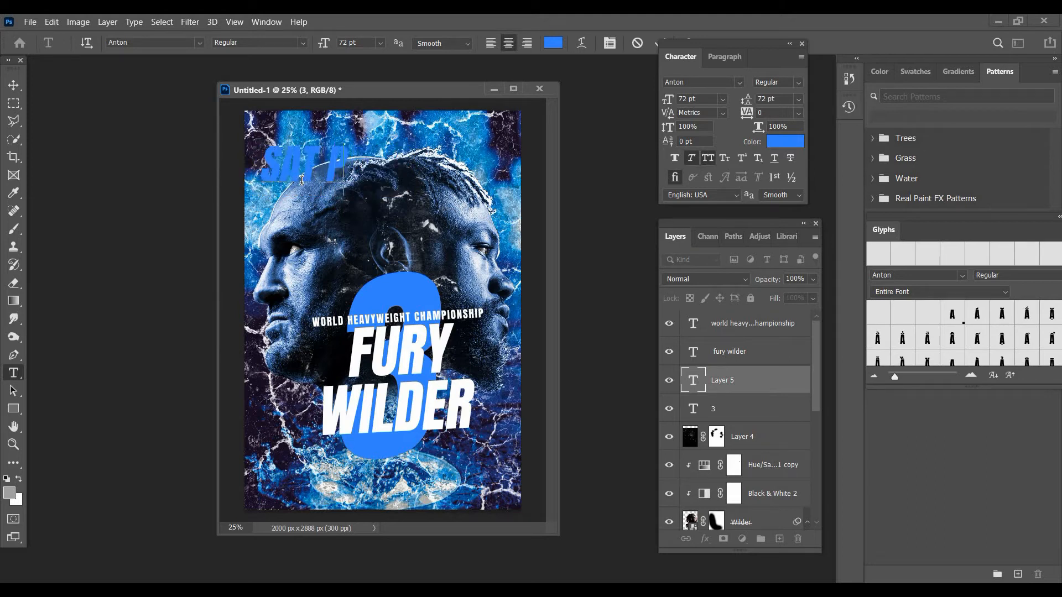
{"action": "type", "text": "CTOBER 9"}
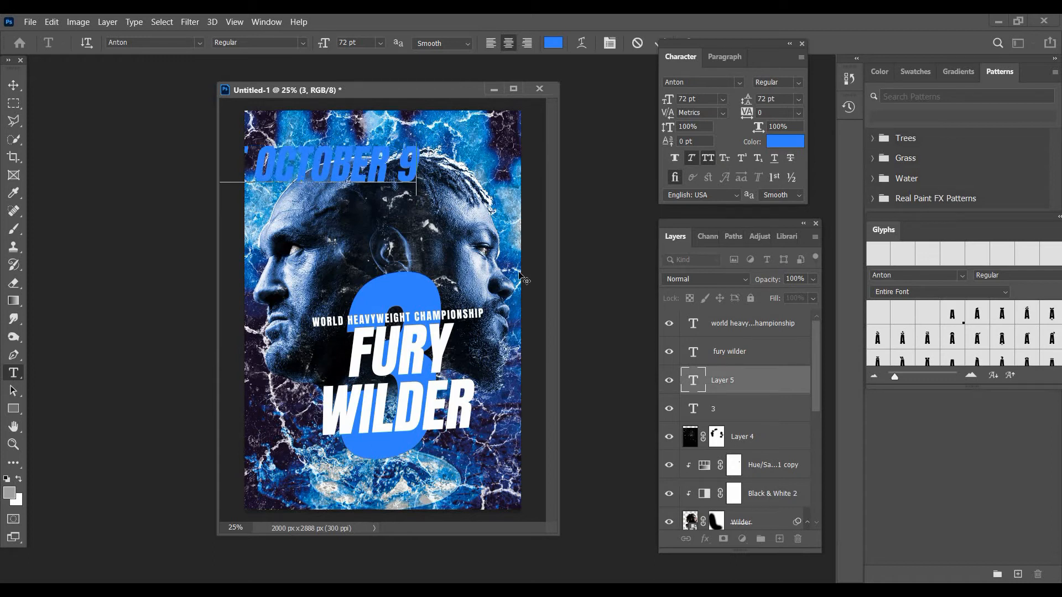
{"action": "left_click", "coordinate": [13, 86]}
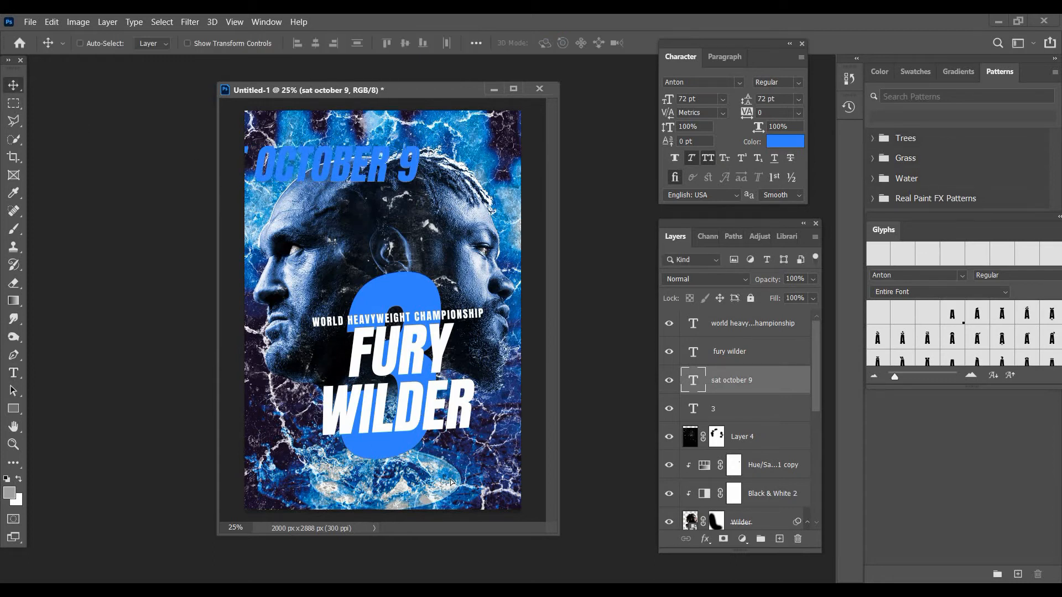
{"action": "left_click_drag", "start_coordinate": [353, 197], "coordinate": [451, 476]}
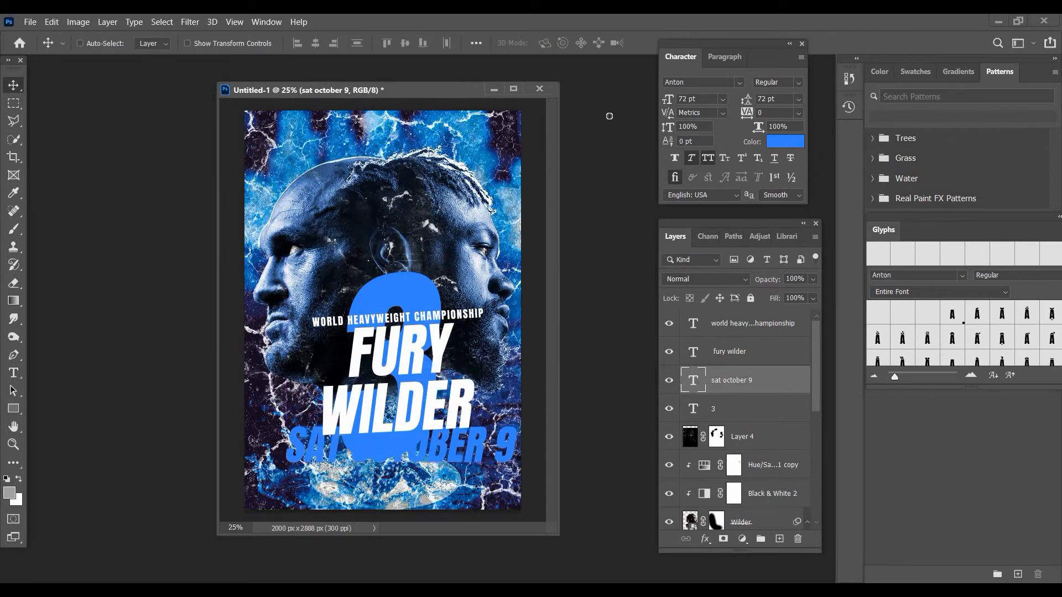
Recolor the SAT OCTOBER 9 line to white (ffffff).
{"action": "left_click", "coordinate": [785, 142]}
{"action": "type", "text": "ffffff"}
{"action": "left_click", "coordinate": [977, 195]}
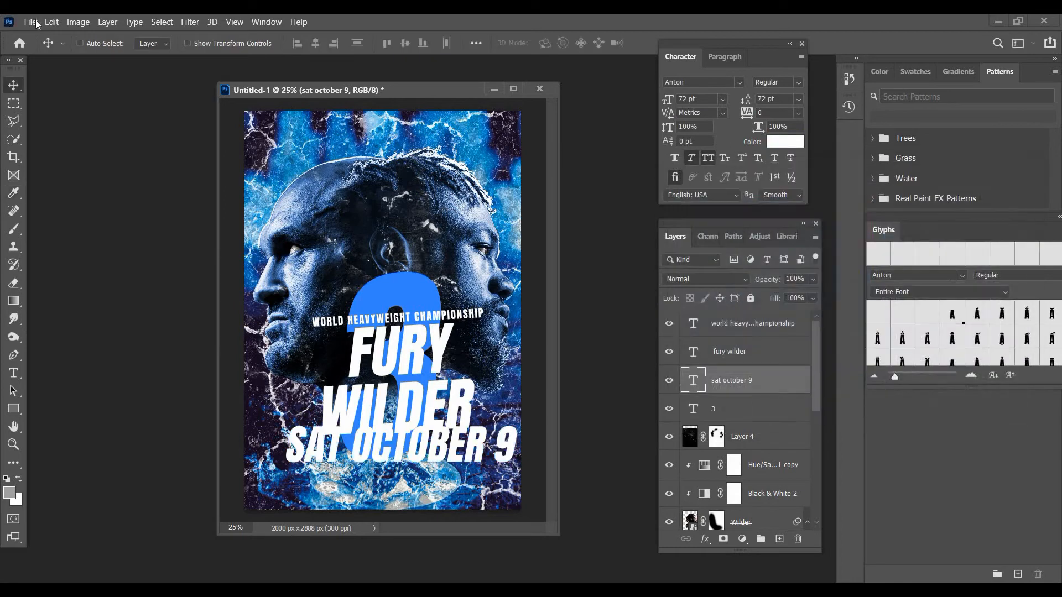
Scale the date line down to 37.28 pt with Free Transform and fit it directly beneath WILDER.
{"action": "key", "text": "alt+e"}
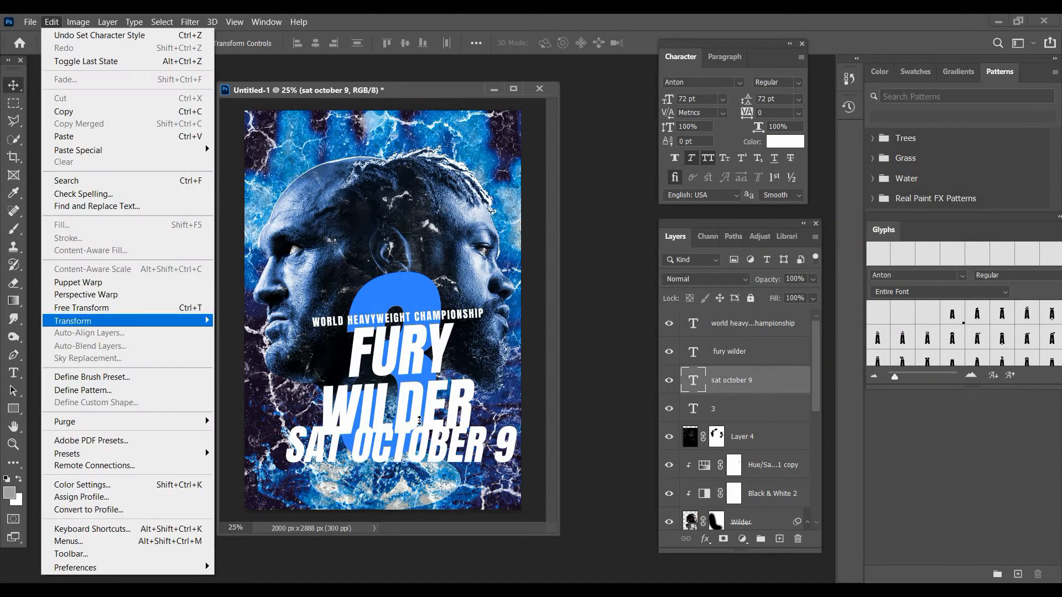
{"action": "left_click", "coordinate": [115, 308]}
{"action": "left_click_drag", "start_coordinate": [406, 434], "coordinate": [404, 455]}
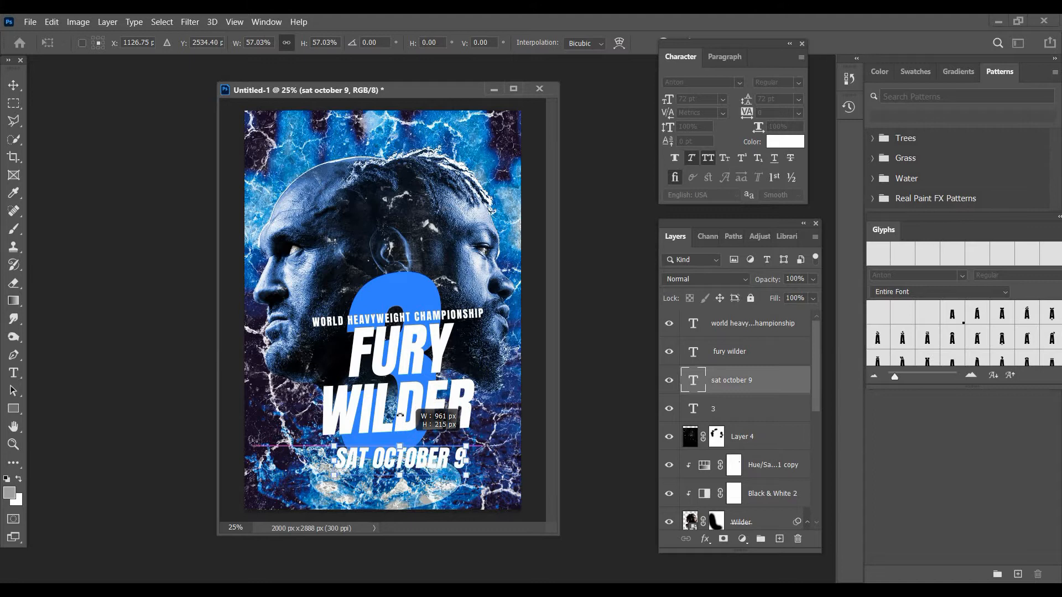
{"action": "left_click_drag", "start_coordinate": [397, 415], "coordinate": [416, 439]}
{"action": "left_click", "coordinate": [13, 86]}
Try wider tracking of 100 and 200 on the date line.
{"action": "left_click", "coordinate": [798, 113]}
{"action": "left_click", "coordinate": [785, 267]}
{"action": "left_click", "coordinate": [798, 99]}
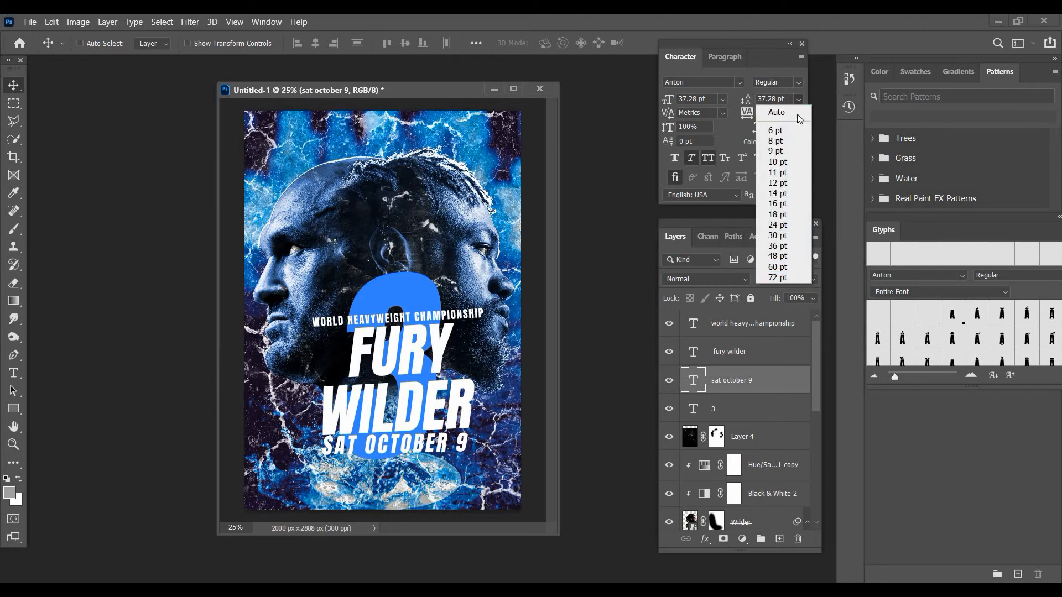
{"action": "left_click", "coordinate": [798, 114]}
{"action": "left_click", "coordinate": [785, 278]}
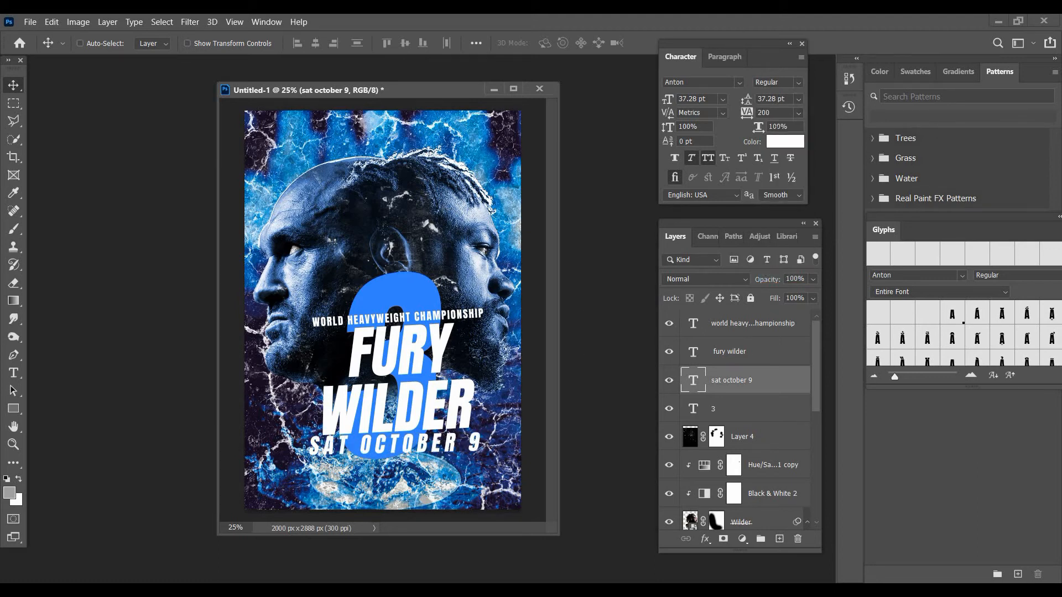
Set the date line's size to 30 pt and its tracking to 200, trying tracking of 50, 75 and 100 on the way.
{"action": "left_click", "coordinate": [798, 113]}
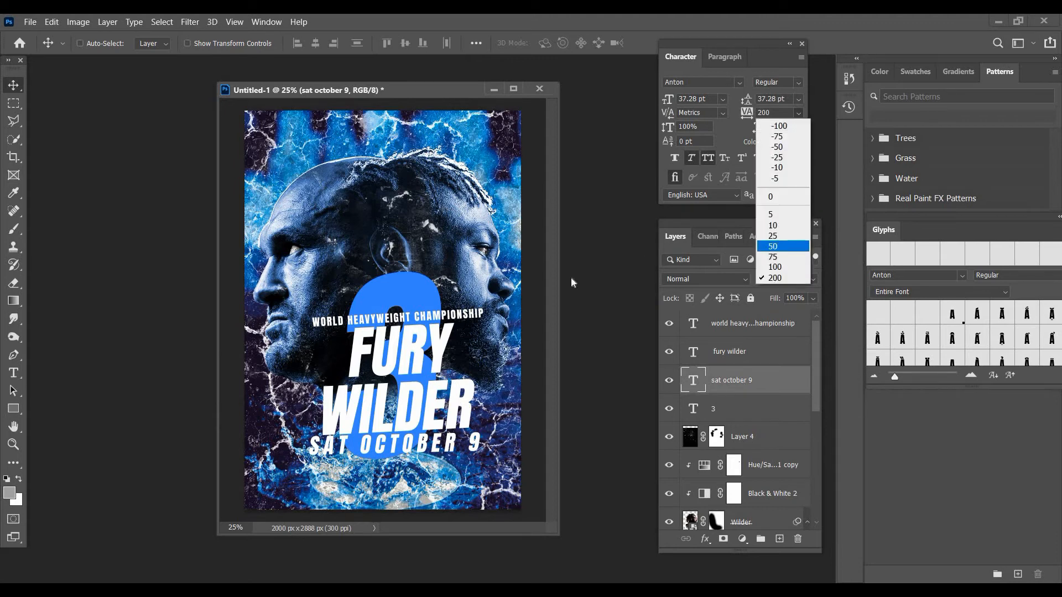
{"action": "left_click", "coordinate": [783, 246]}
{"action": "left_click", "coordinate": [722, 98]}
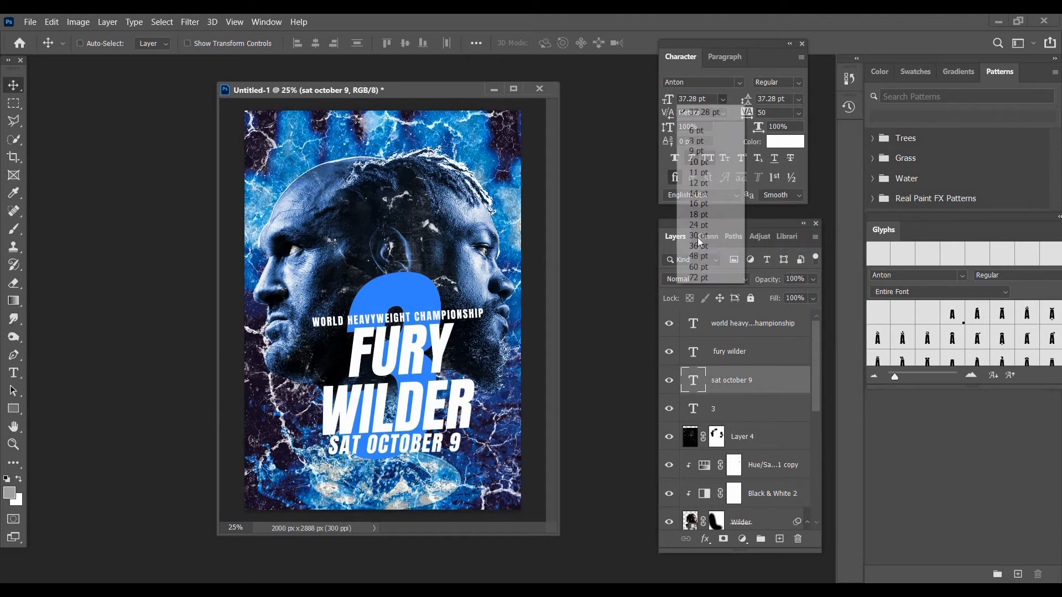
{"action": "left_click", "coordinate": [698, 233]}
{"action": "left_click", "coordinate": [798, 113]}
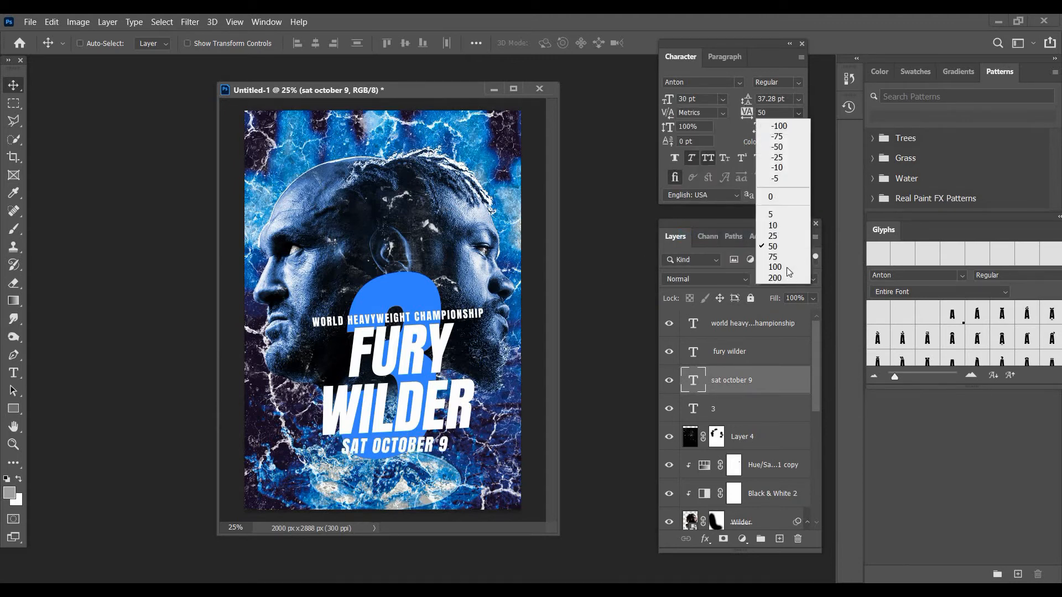
{"action": "left_click", "coordinate": [782, 256]}
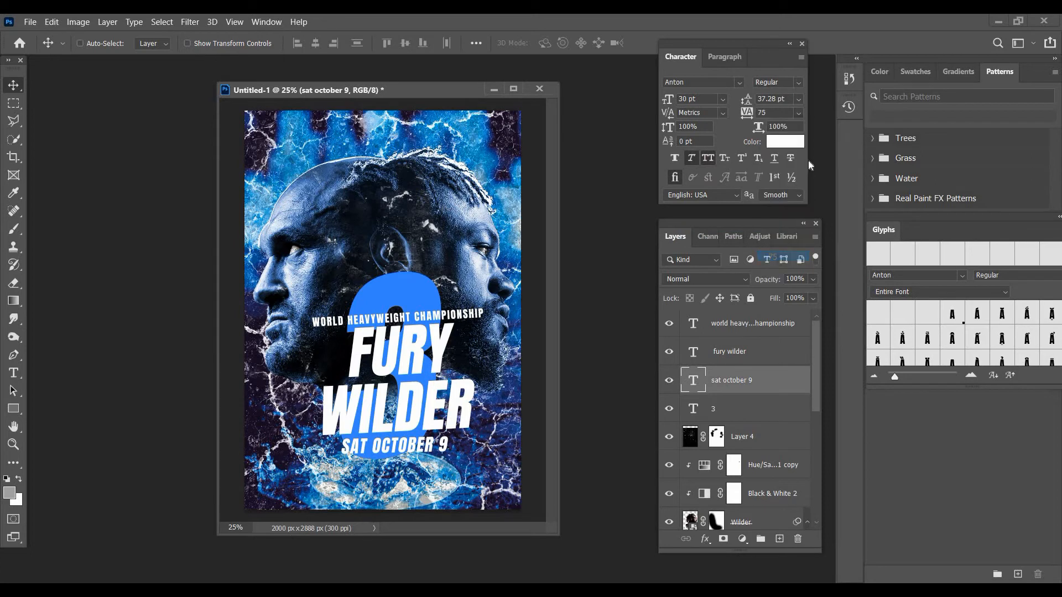
{"action": "left_click", "coordinate": [798, 113]}
{"action": "left_click", "coordinate": [779, 268]}
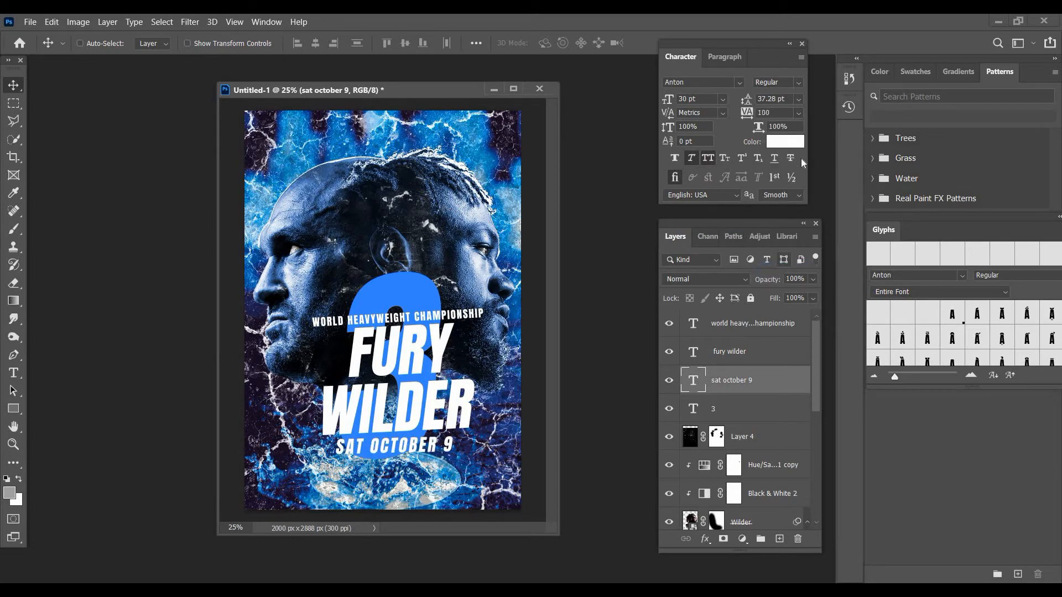
{"action": "left_click", "coordinate": [798, 113]}
{"action": "left_click", "coordinate": [782, 279]}
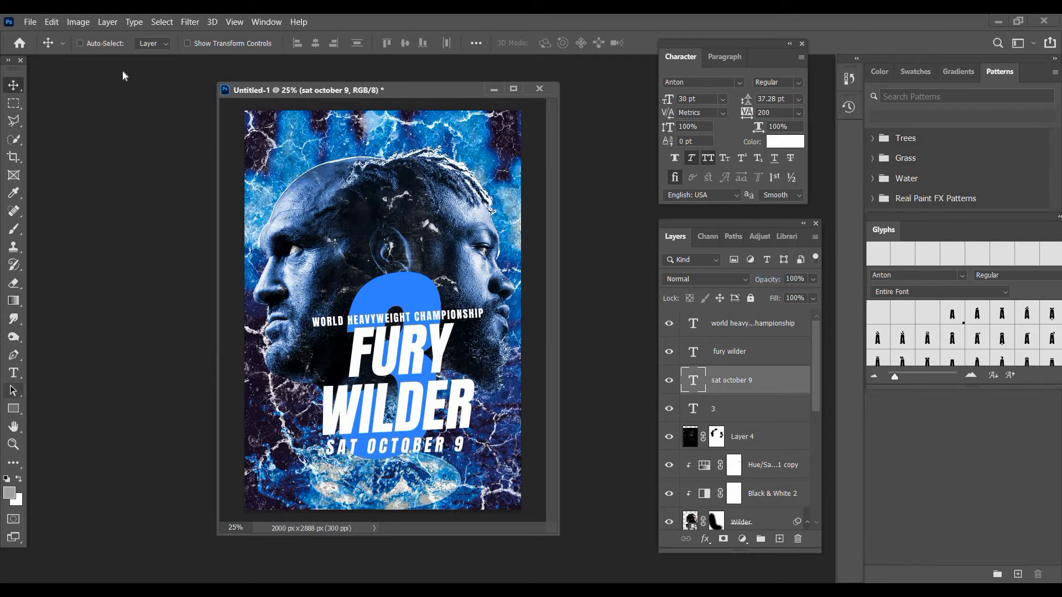
Rotate the SAT OCTOBER 9 line by about -1.25° with Free Transform to follow the title's tilt.
{"action": "key", "text": "z"}
{"action": "left_click", "coordinate": [398, 476]}
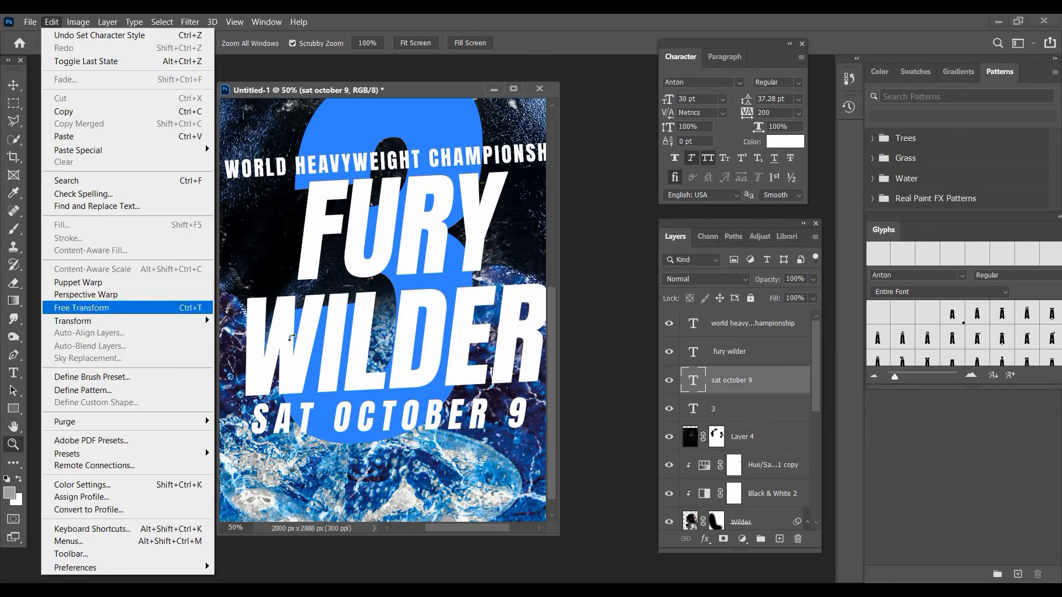
{"action": "left_click", "coordinate": [86, 304]}
{"action": "left_click_drag", "start_coordinate": [292, 339], "coordinate": [292, 335]}
{"action": "key", "text": "Return"}
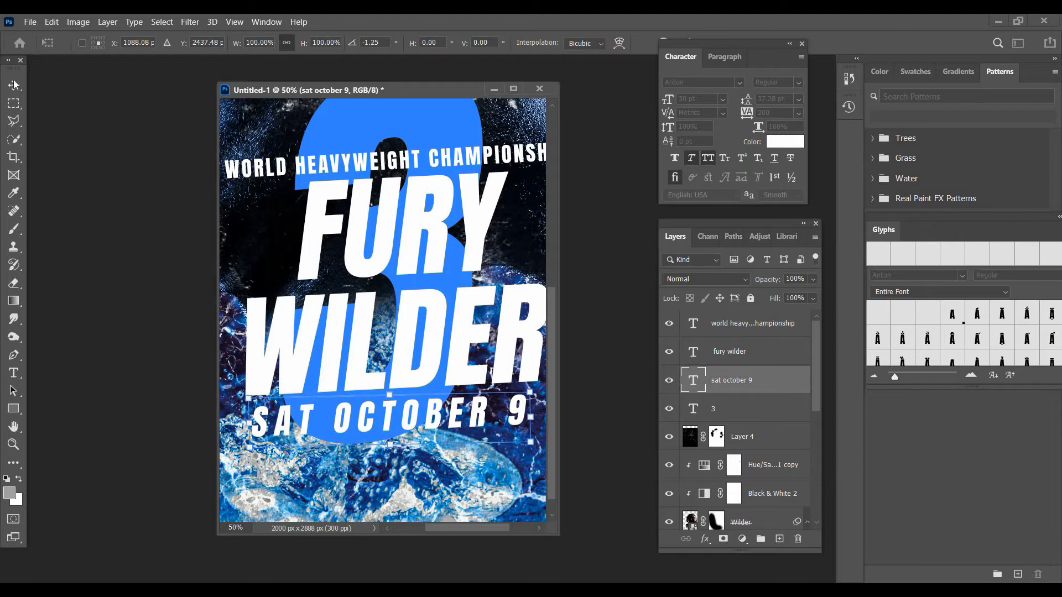
Move the championship, title and date text layers together upward by about 72 px over the blue 3.
{"action": "left_click", "coordinate": [14, 444]}
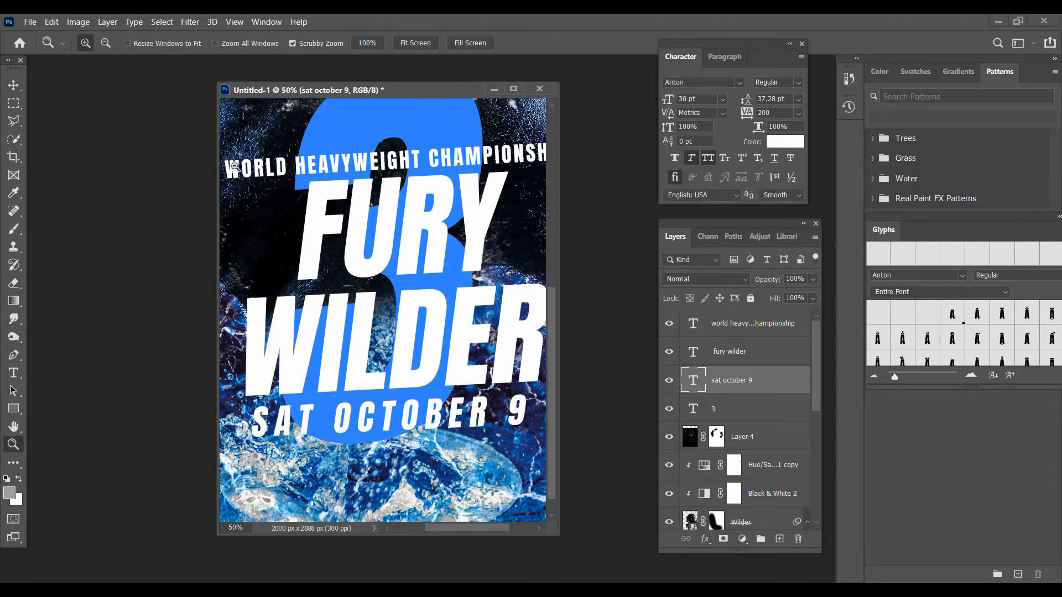
{"action": "left_click", "coordinate": [406, 312], "text": "alt"}
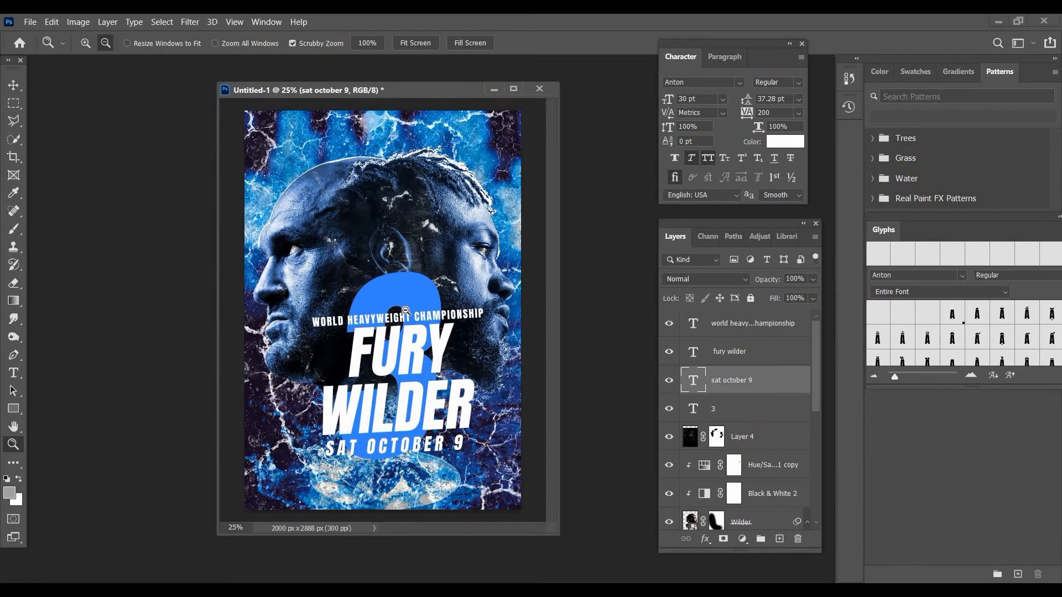
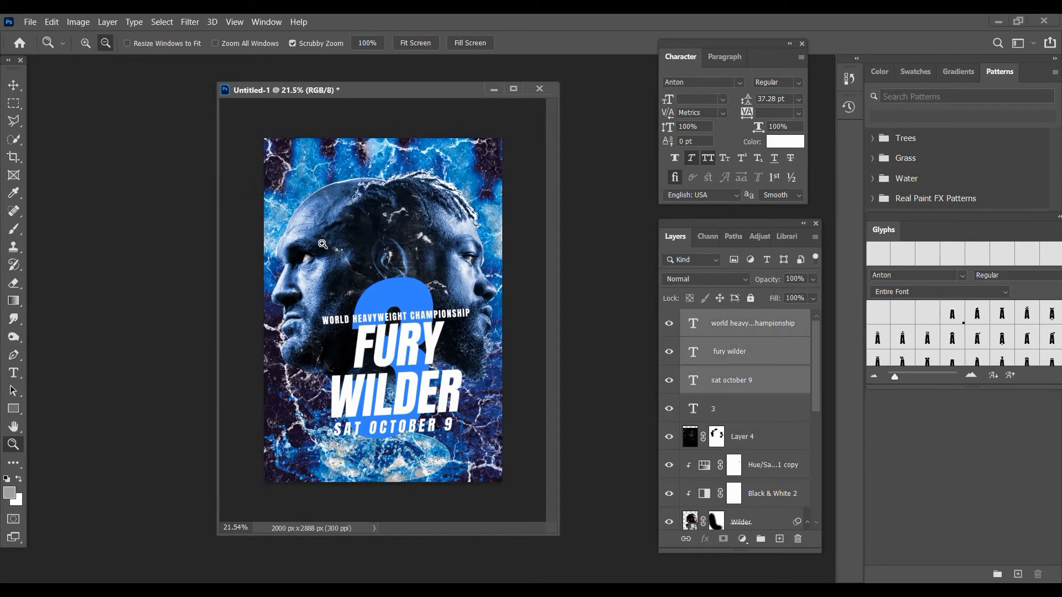
{"action": "key", "text": "v"}
{"action": "left_click_drag", "start_coordinate": [402, 332], "coordinate": [402, 321]}
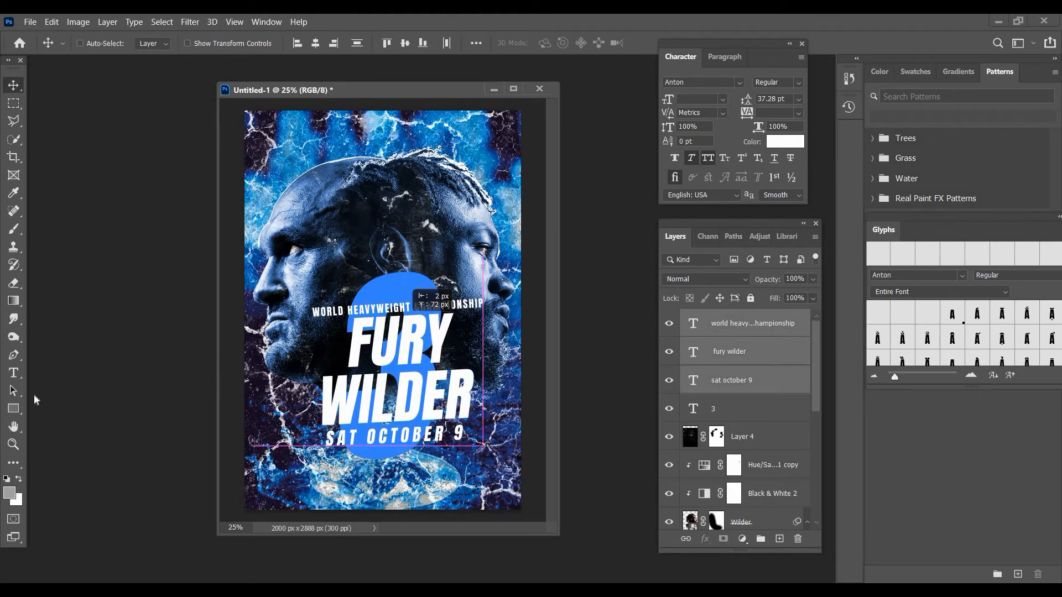
Add a 16 pt text layer reading "t-mobile arena in las vegas" and place it directly beneath the date line.
{"action": "left_click", "coordinate": [14, 378]}
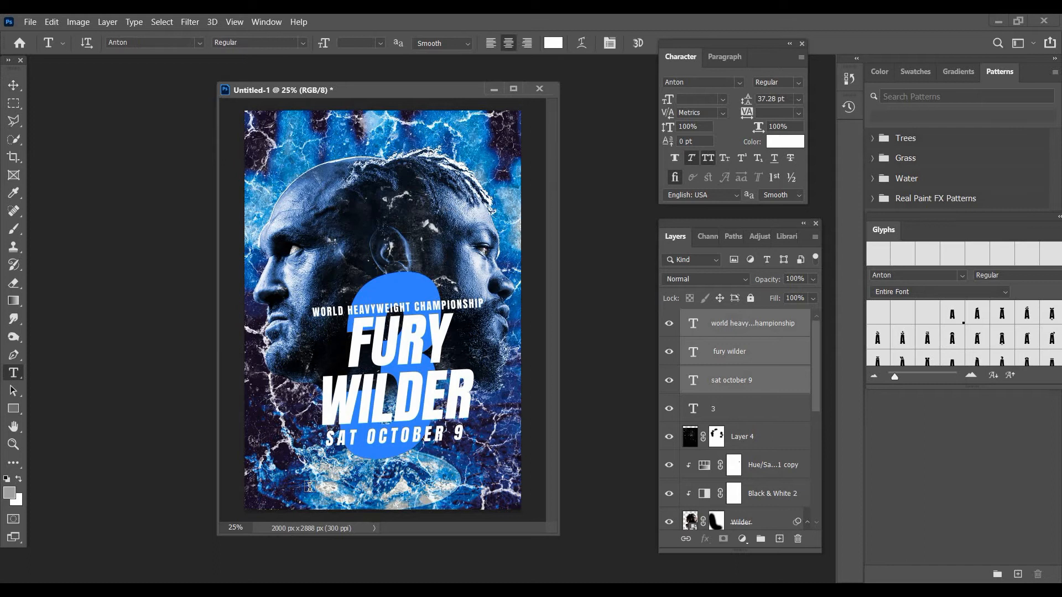
{"action": "left_click", "coordinate": [320, 495]}
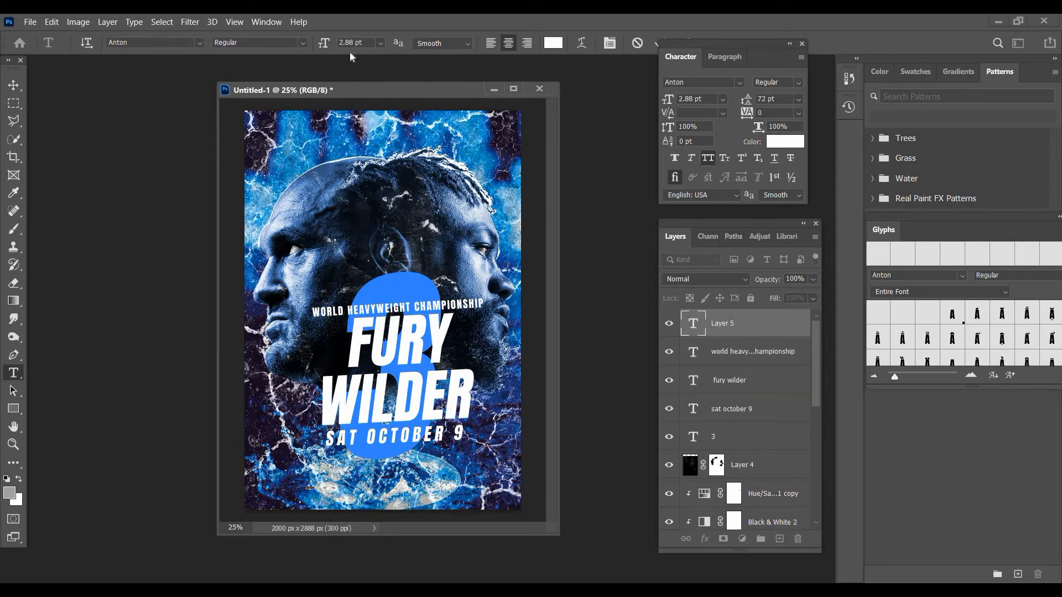
{"action": "left_click", "coordinate": [380, 43]}
{"action": "left_click", "coordinate": [363, 148]}
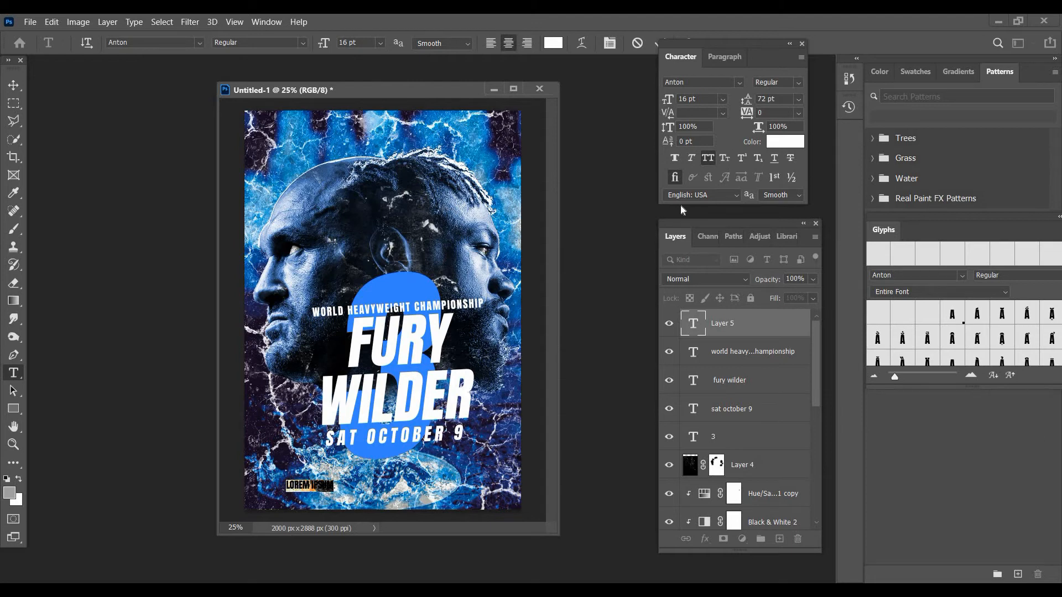
{"action": "key", "text": "BackSpace"}
{"action": "type", "text": "t-mobile arena"}
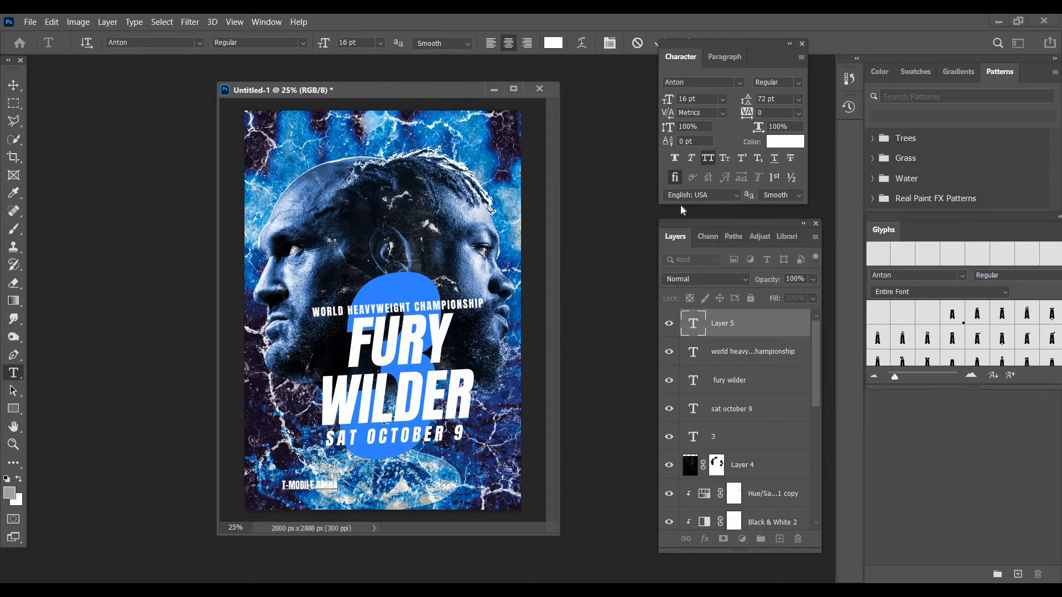
{"action": "type", "text": " in las vegas"}
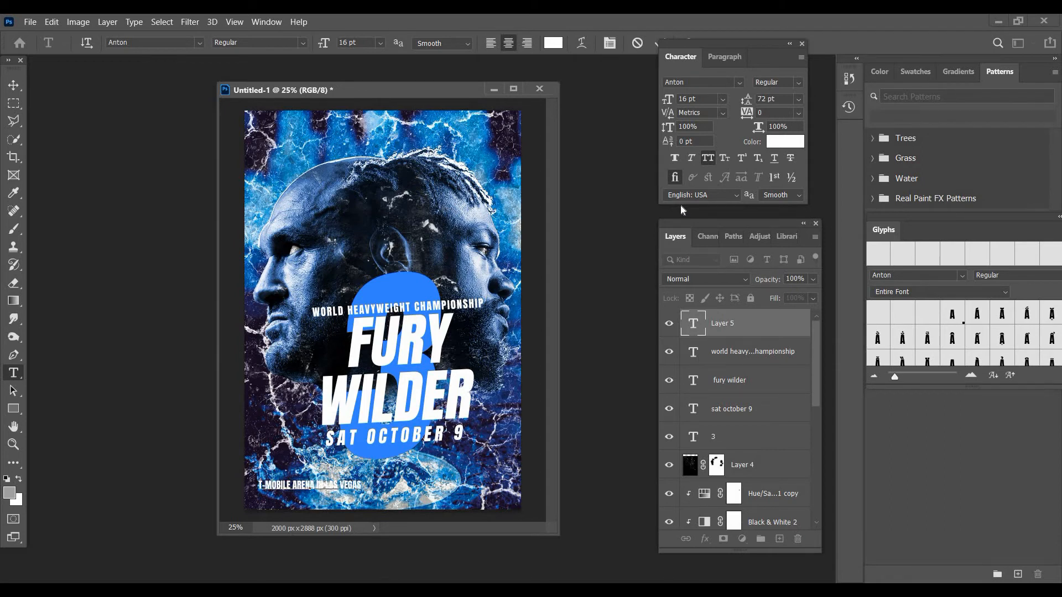
{"action": "key", "text": "ctrl+Return"}
{"action": "key", "text": "v"}
{"action": "left_click_drag", "start_coordinate": [330, 512], "coordinate": [414, 478]}
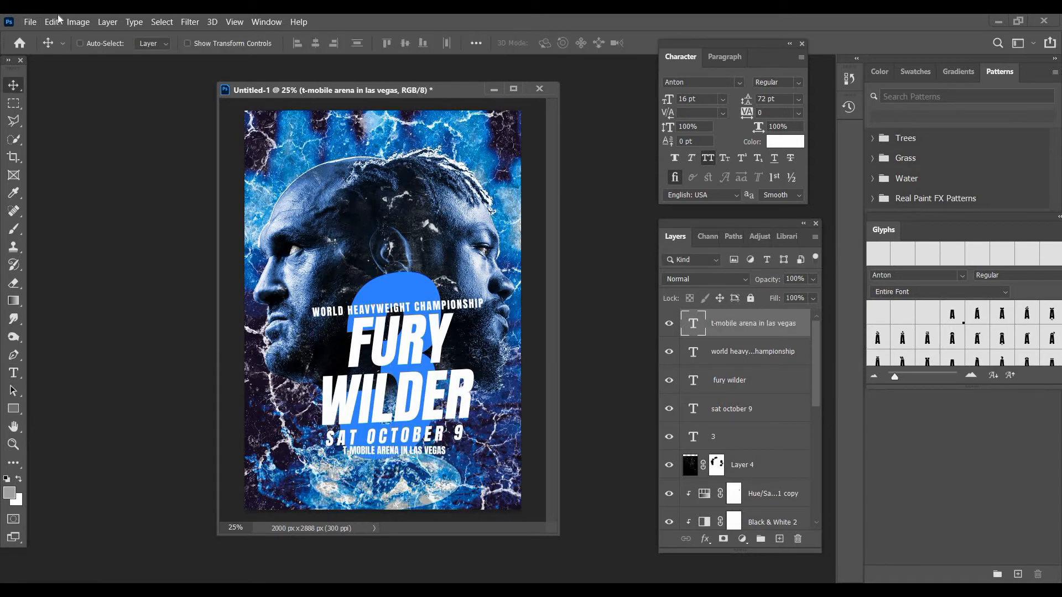
Rotate the T-Mobile Arena line by about -3.1° with Free Transform to match the tilt of the date line.
{"action": "key", "text": "z"}
{"action": "left_click", "coordinate": [416, 464]}
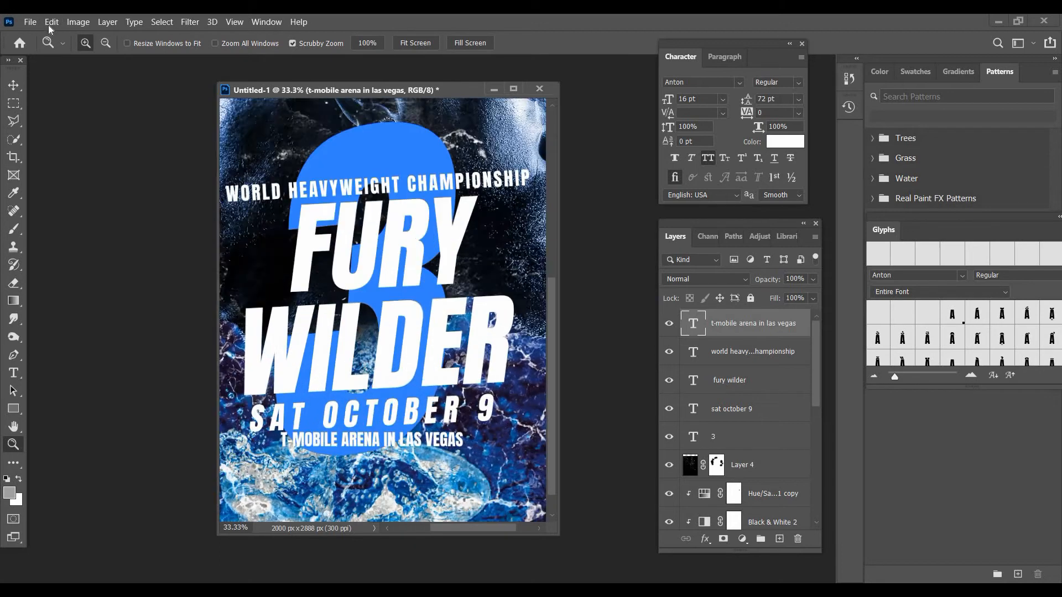
{"action": "key", "text": "alt+e"}
{"action": "left_click", "coordinate": [105, 309]}
{"action": "left_click_drag", "start_coordinate": [373, 388], "coordinate": [365, 388]}
{"action": "left_click", "coordinate": [16, 86]}
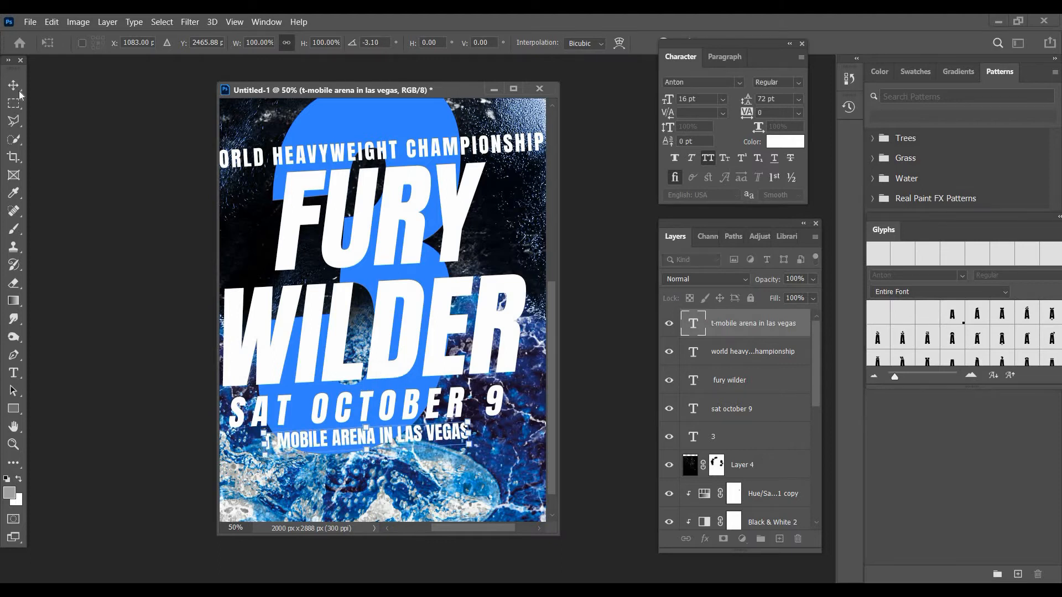
Fine-tune the venue line's rotation with a second Free Transform so it runs parallel to the date line.
{"action": "key", "text": "z"}
{"action": "left_click", "coordinate": [267, 440]}
{"action": "key", "text": "alt+e"}
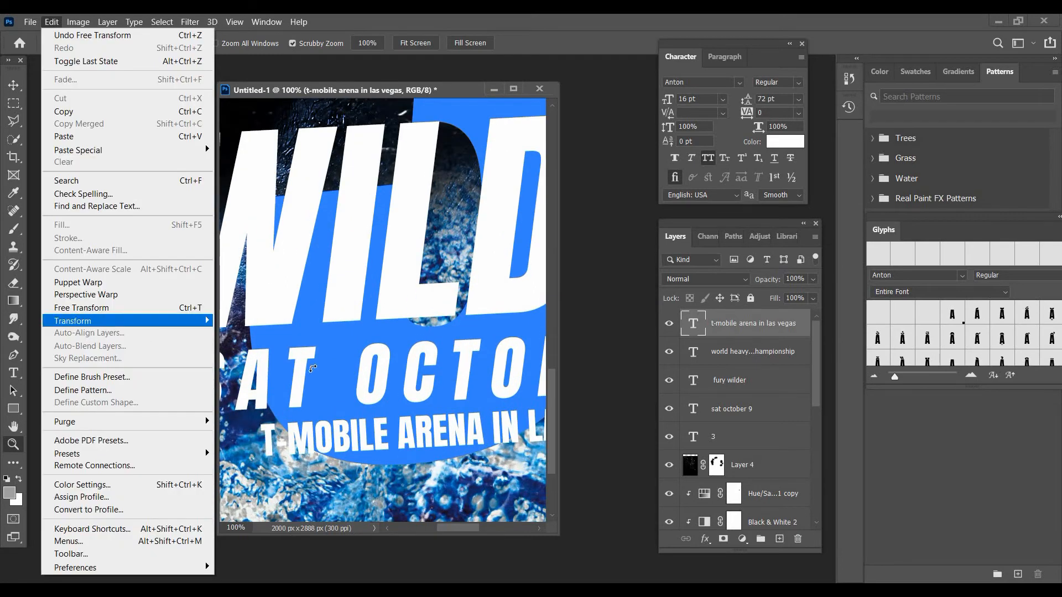
{"action": "key", "text": "ctrl+t"}
{"action": "left_click_drag", "start_coordinate": [312, 368], "coordinate": [316, 364]}
{"action": "left_click", "coordinate": [15, 86]}
Add a 16 pt text layer reading "live on pay-per-view" near the lower edge of the poster.
{"action": "left_click", "coordinate": [13, 444]}
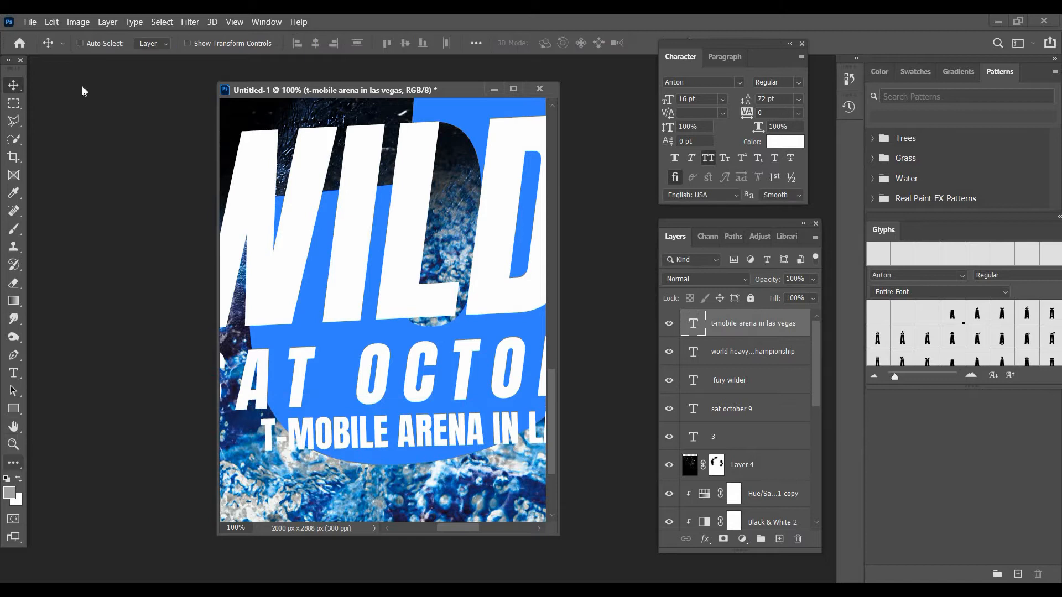
{"action": "left_click", "coordinate": [492, 417], "text": "alt"}
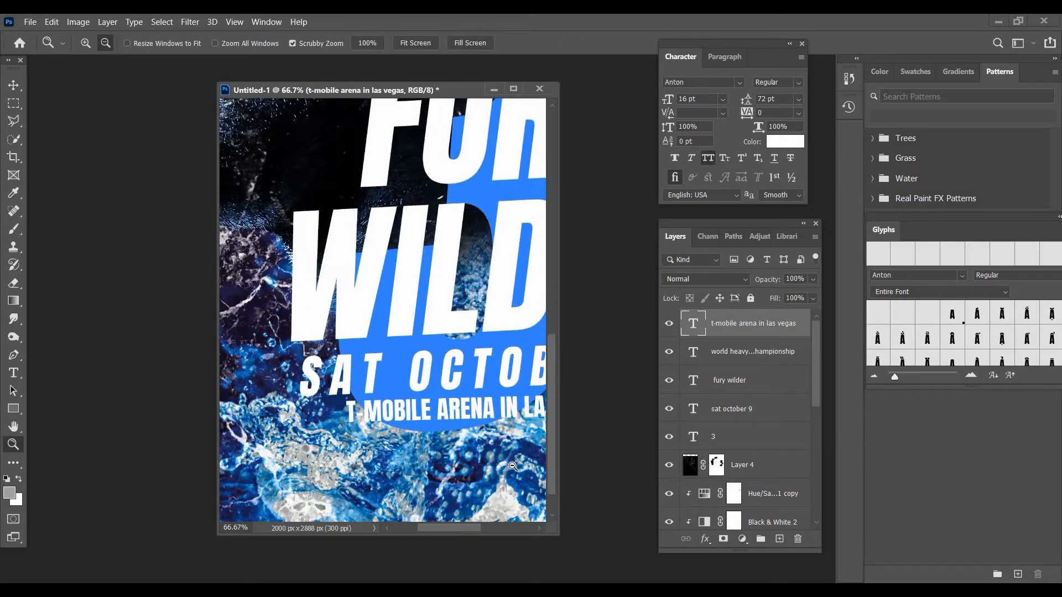
{"action": "left_click", "coordinate": [484, 448], "text": "alt"}
{"action": "left_click", "coordinate": [476, 477], "text": "alt"}
{"action": "key", "text": "ctrl+minus"}
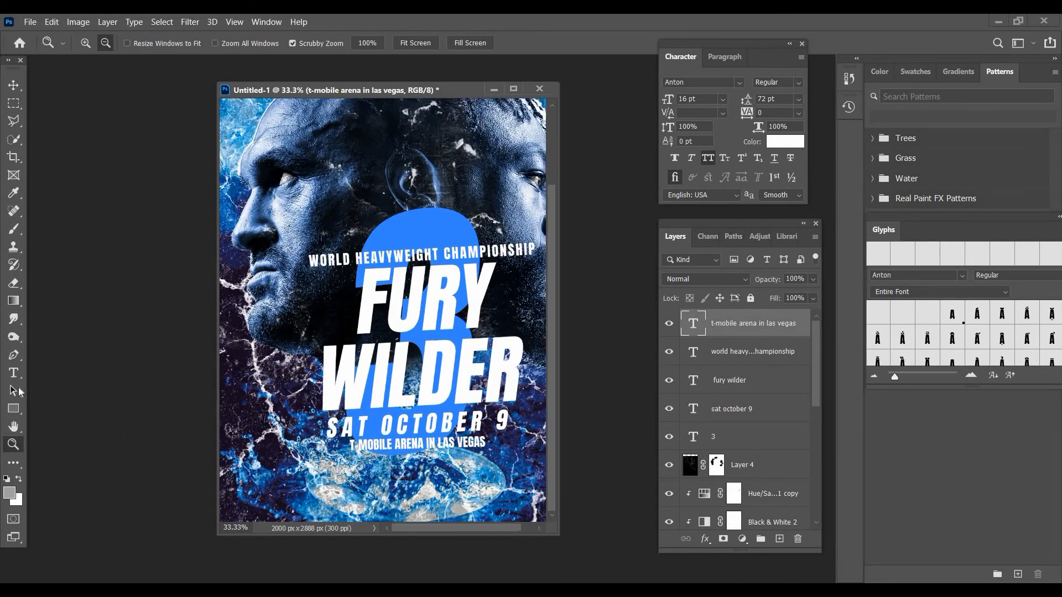
{"action": "key", "text": "t"}
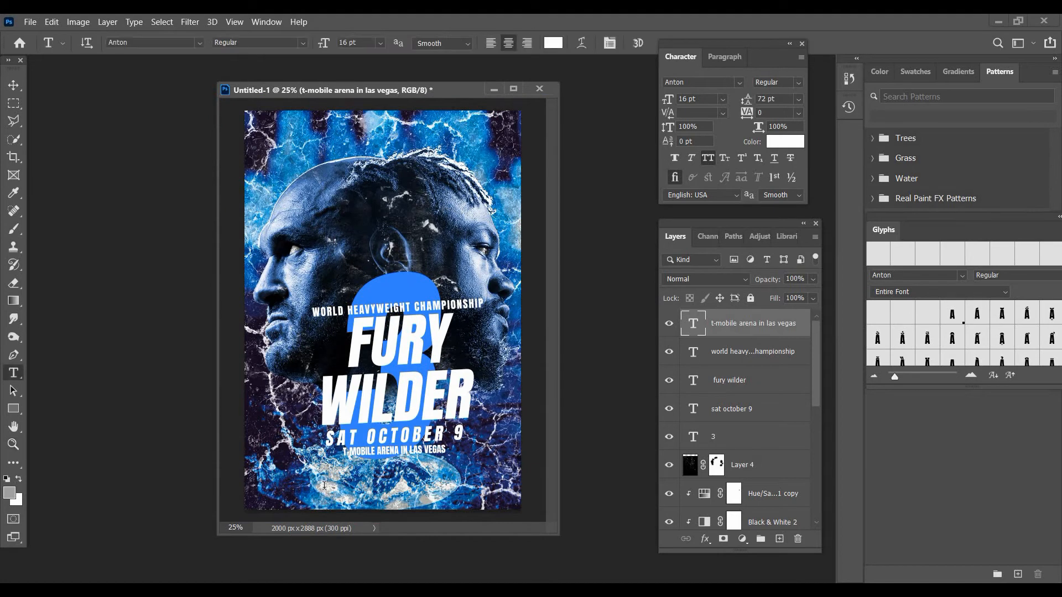
{"action": "left_click", "coordinate": [324, 486]}
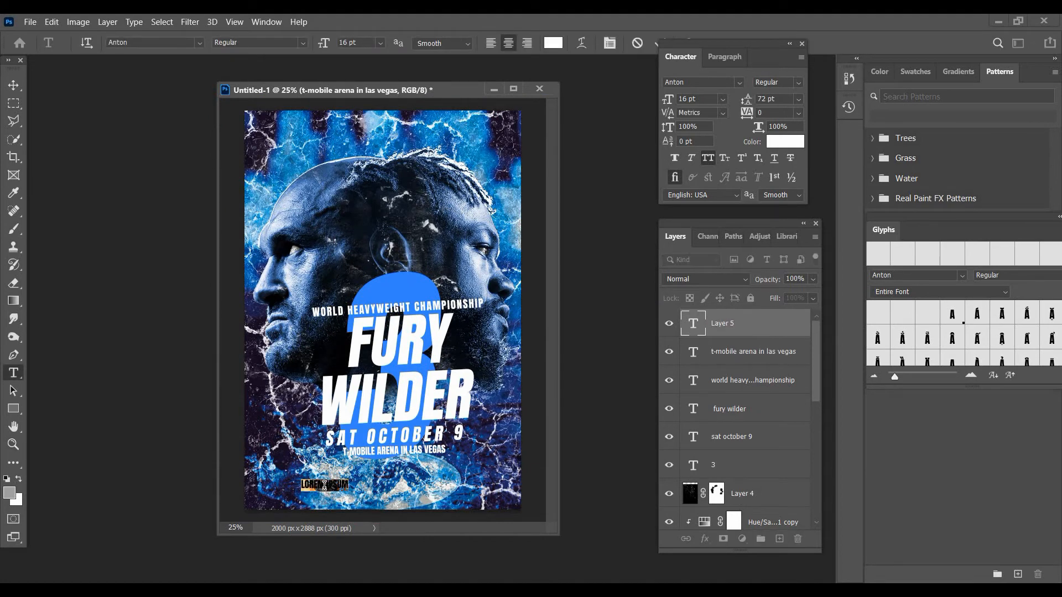
{"action": "key", "text": "BackSpace"}
{"action": "type", "text": "LIVE ON PAY-PER-VIEW"}
{"action": "key", "text": "ctrl+Return"}
Recolor the pay-per-view line with the blue sampled from the large 3.
{"action": "left_click", "coordinate": [785, 142]}
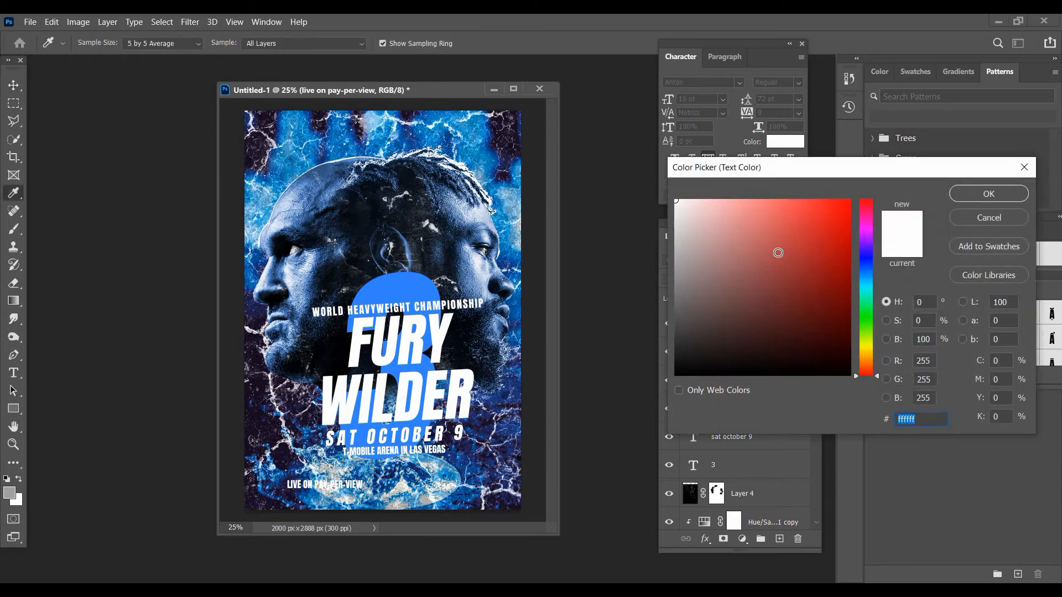
{"action": "left_click", "coordinate": [412, 287]}
{"action": "key", "text": "Return"}
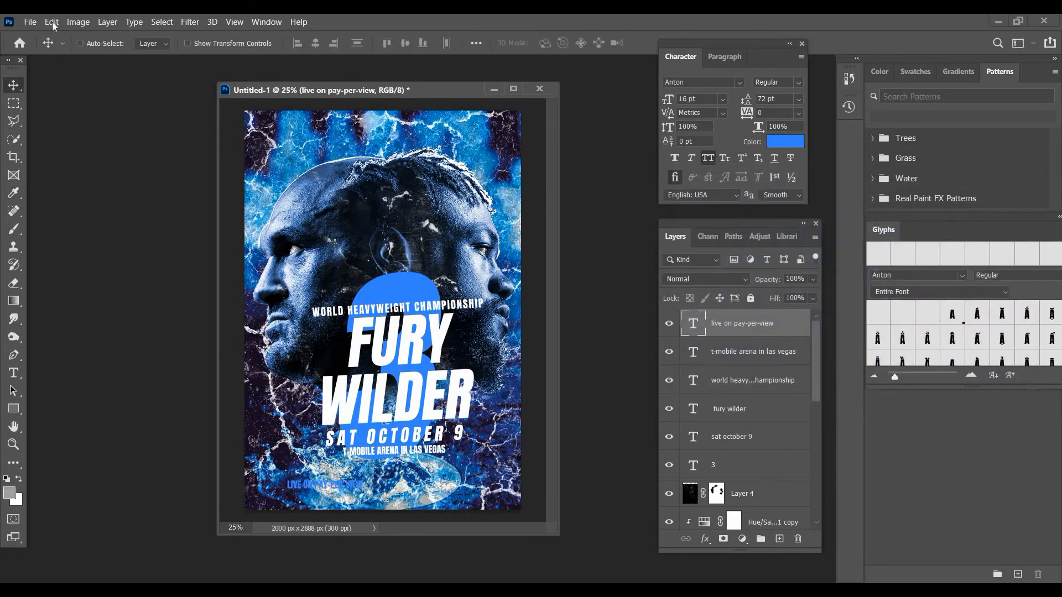
Scale the pay-per-view line to 146.71% (23.47 pt) with Free Transform and move it beneath the venue line.
{"action": "left_click", "coordinate": [52, 22]}
{"action": "left_click", "coordinate": [105, 308]}
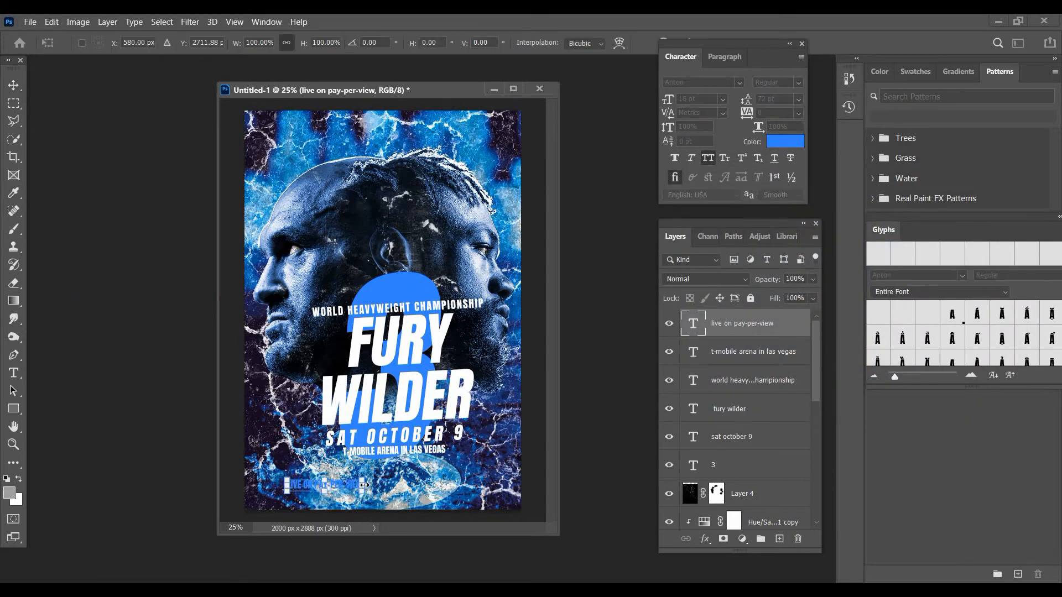
{"action": "left_click_drag", "start_coordinate": [362, 485], "coordinate": [397, 484]}
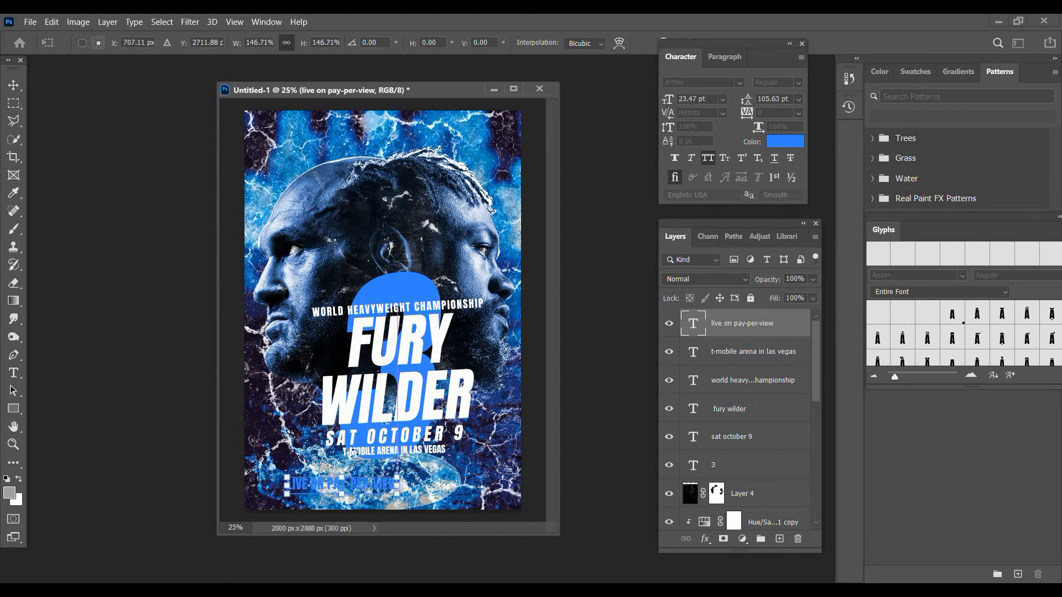
{"action": "left_click", "coordinate": [14, 85]}
{"action": "left_click_drag", "start_coordinate": [390, 500], "coordinate": [442, 480]}
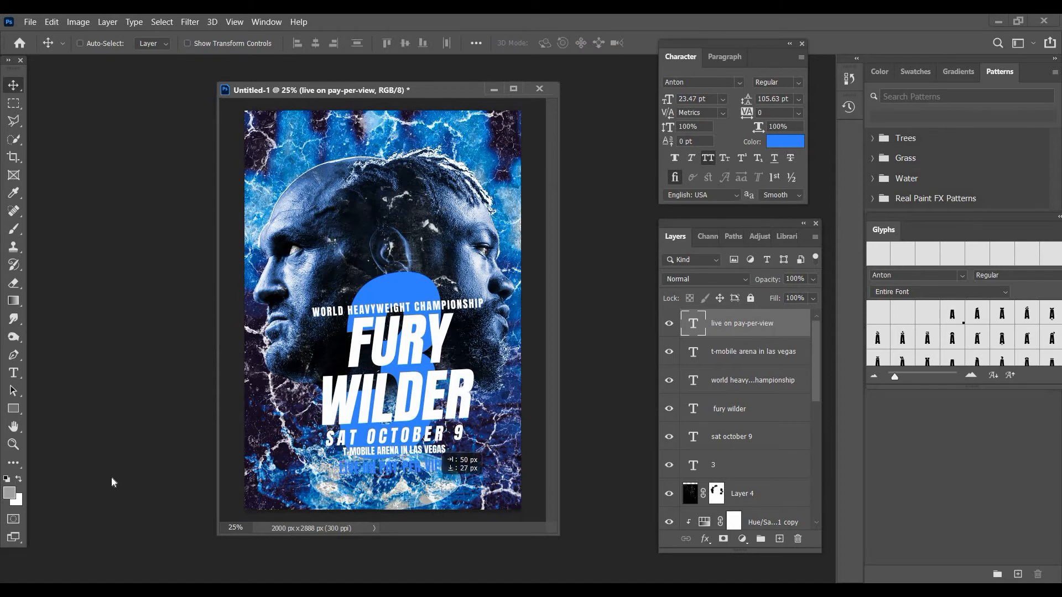
Rotate the pay-per-view line by about 0.85° with Free Transform and shift it up closer to the venue line.
{"action": "left_click", "coordinate": [14, 444]}
{"action": "left_click_drag", "start_coordinate": [378, 489], "coordinate": [646, 549]}
{"action": "left_click", "coordinate": [535, 440]}
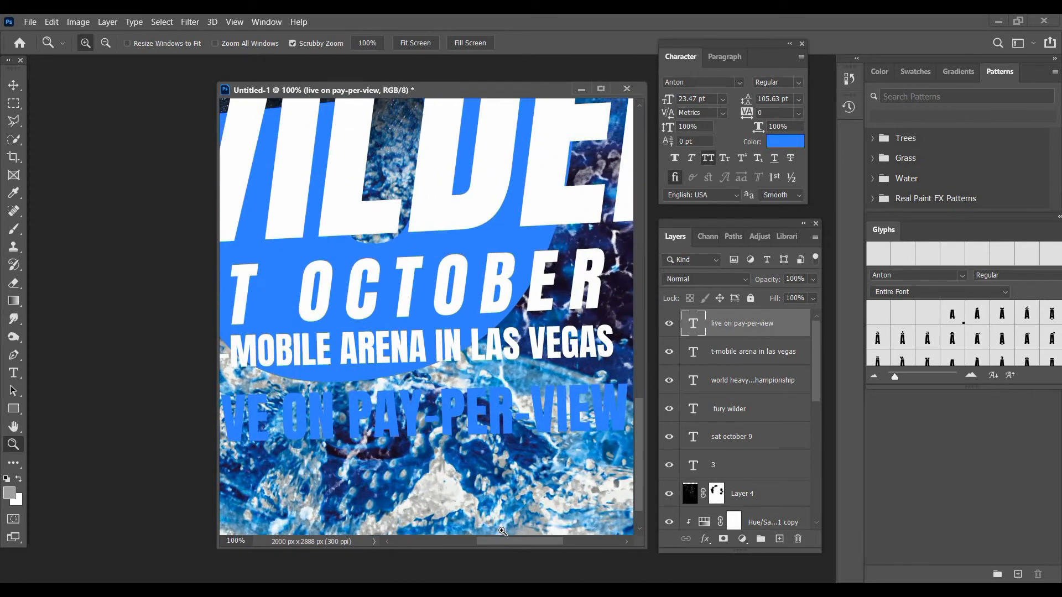
{"action": "left_click_drag", "start_coordinate": [491, 539], "coordinate": [481, 539]}
{"action": "left_click", "coordinate": [56, 22]}
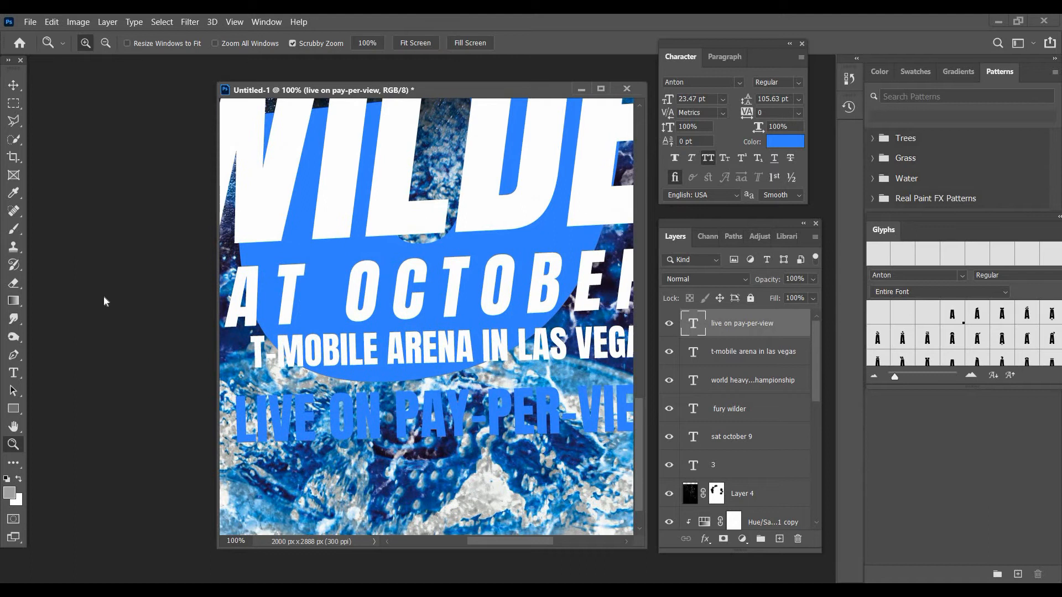
{"action": "left_click", "coordinate": [138, 307]}
{"action": "left_click_drag", "start_coordinate": [270, 361], "coordinate": [272, 359]}
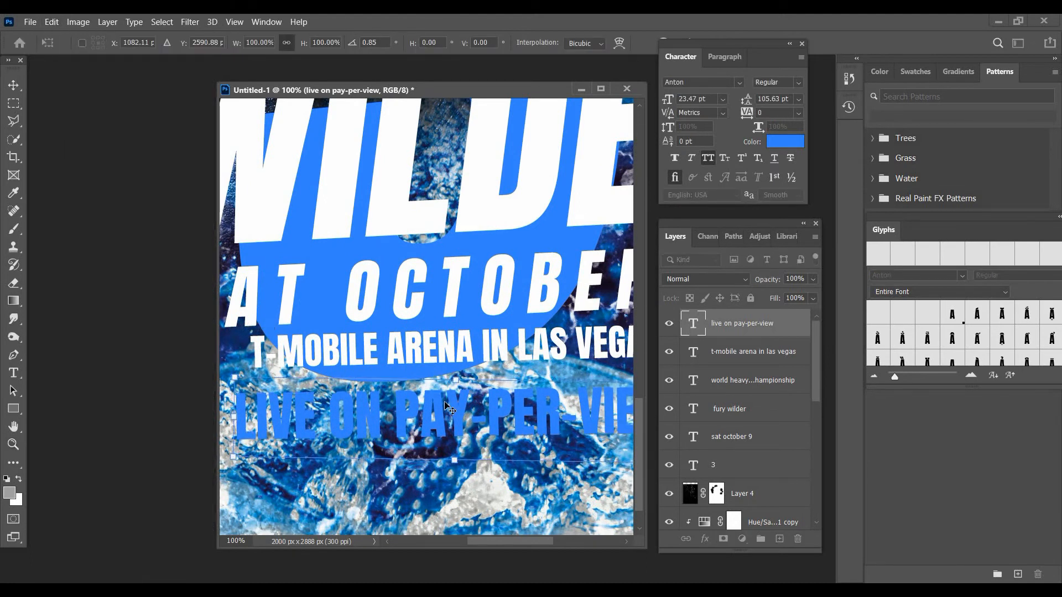
{"action": "key", "text": "Return"}
{"action": "left_click_drag", "start_coordinate": [440, 402], "coordinate": [441, 389]}
{"action": "mouse_move", "coordinate": [498, 540]}
{"action": "left_mouse_down"}
{"action": "mouse_move", "coordinate": [507, 540]}
{"action": "mouse_move", "coordinate": [497, 540]}
{"action": "left_mouse_up"}
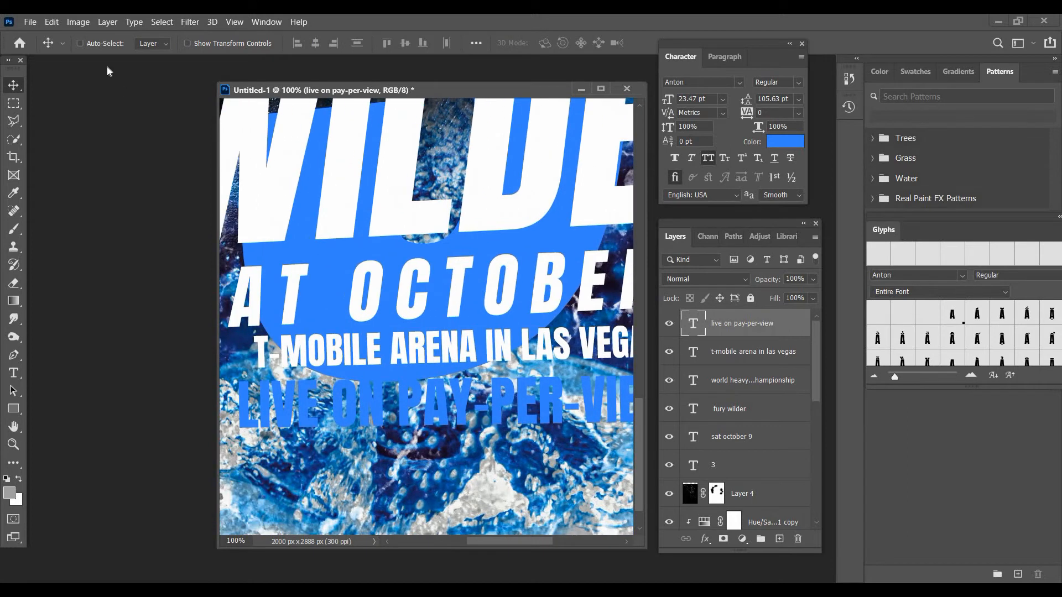
Add an empty layer directly above Layer 3, beneath the portrait layers.
{"action": "key", "text": "z"}
{"action": "left_click", "coordinate": [411, 324], "text": "alt"}
{"action": "left_click", "coordinate": [410, 323], "text": "alt"}
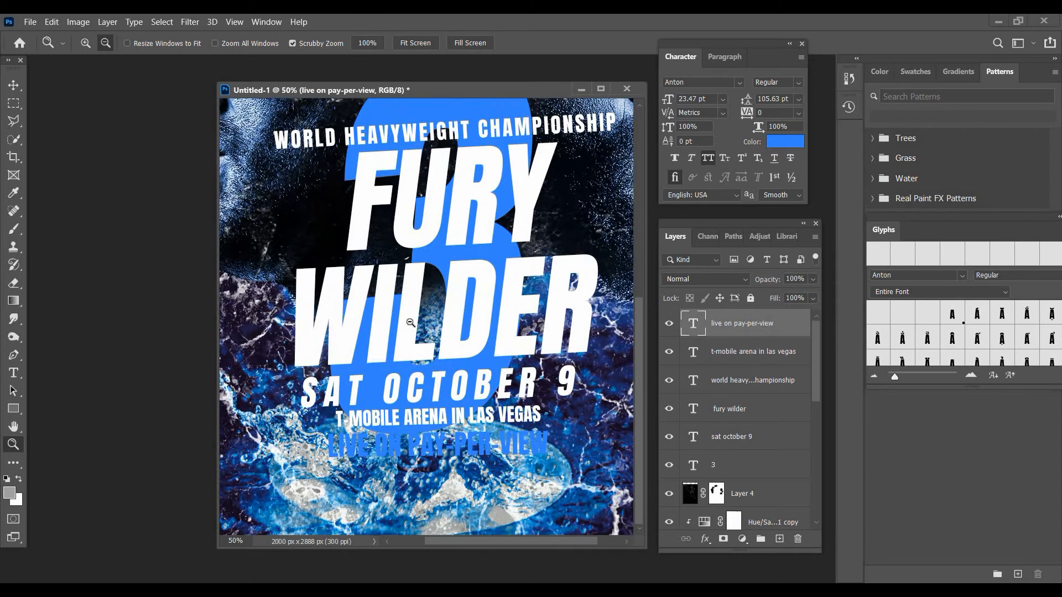
{"action": "left_click", "coordinate": [404, 319], "text": "alt"}
{"action": "left_click", "coordinate": [464, 314], "text": "alt"}
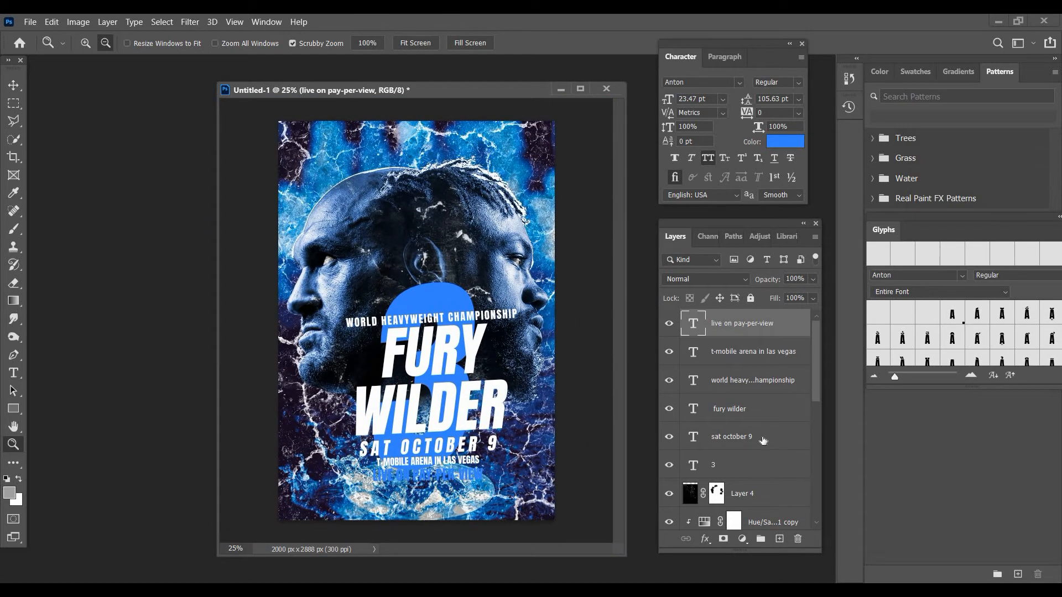
{"action": "scroll", "coordinate": [760, 438], "scroll_direction": "down", "scroll_amount": 5}
{"action": "left_click", "coordinate": [761, 460]}
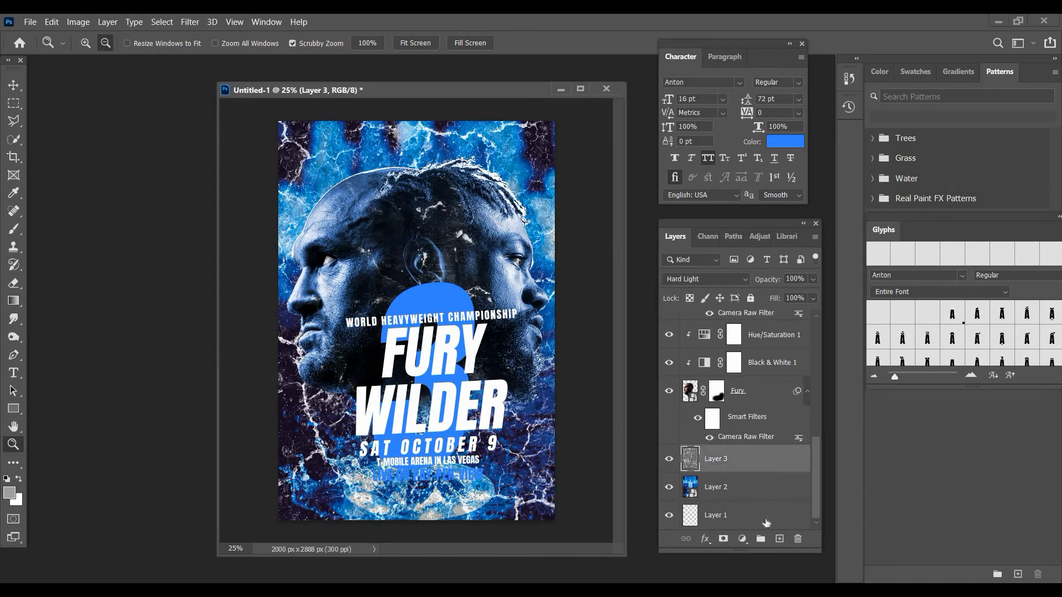
{"action": "key", "text": "ctrl+shift+alt+n"}
Stamp white powder behind the heads and the lower title using the 2500 px pd 1 brush from Powder Brushes 17.
{"action": "left_click", "coordinate": [14, 229]}
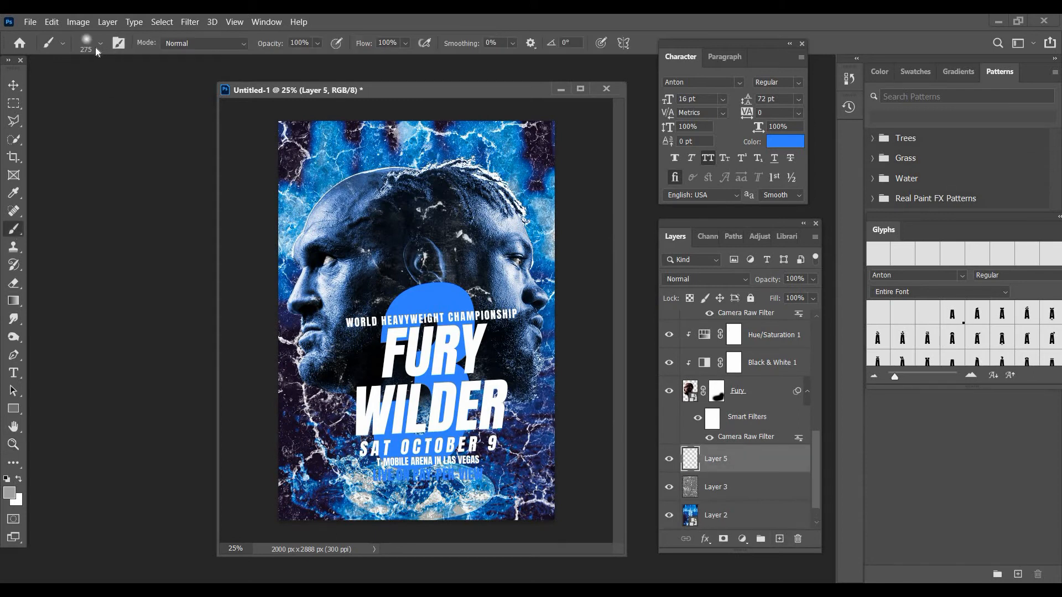
{"action": "key", "text": "x"}
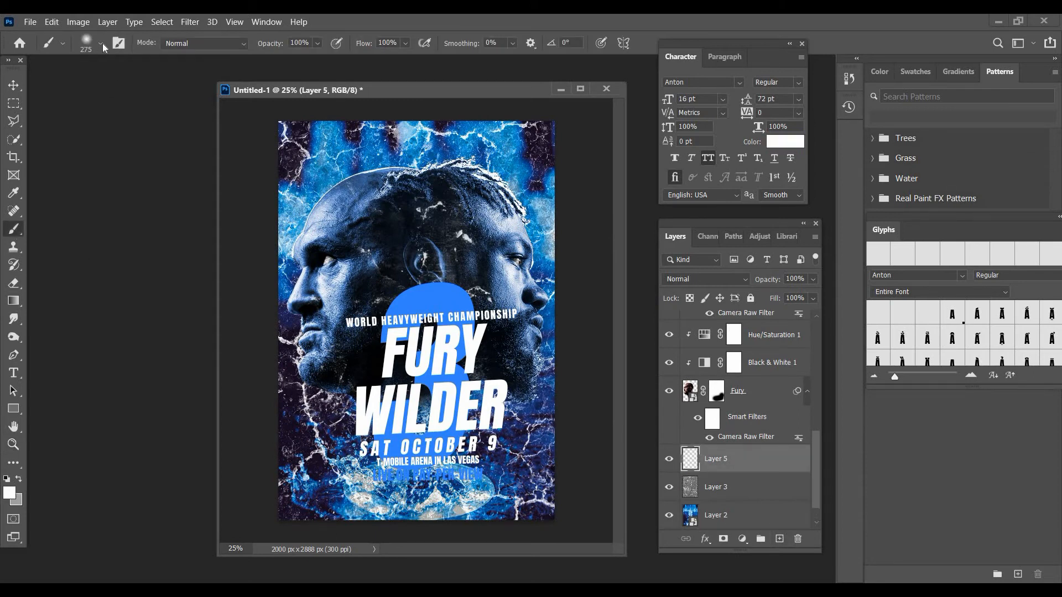
{"action": "right_click", "coordinate": [49, 198]}
{"action": "left_click", "coordinate": [28, 199]}
{"action": "scroll", "coordinate": [29, 218], "scroll_direction": "down", "scroll_amount": 5}
{"action": "scroll", "coordinate": [29, 216], "scroll_direction": "up", "scroll_amount": 1}
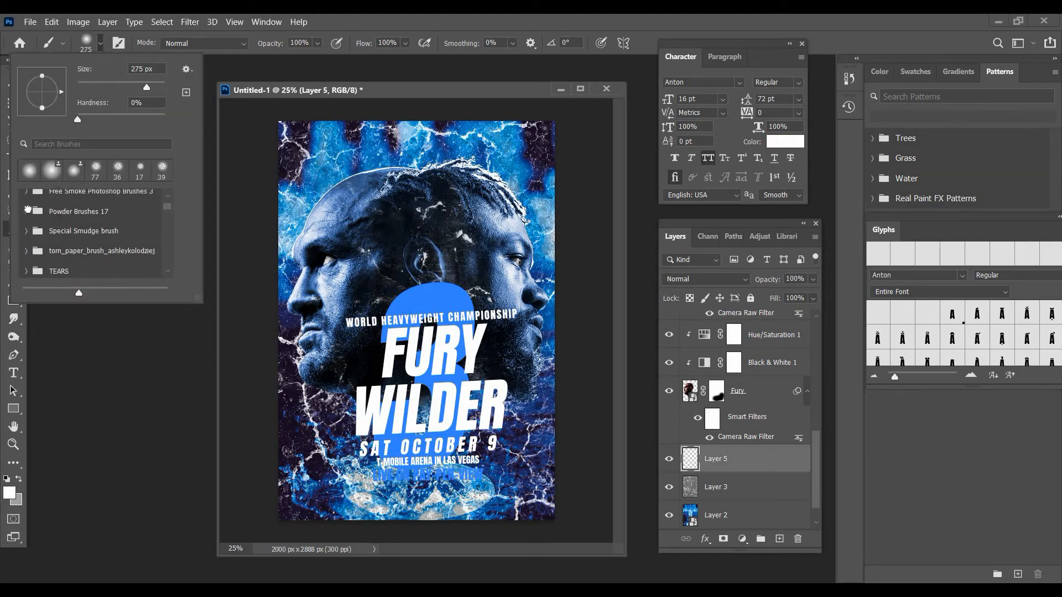
{"action": "left_click", "coordinate": [72, 211]}
{"action": "left_click", "coordinate": [98, 239]}
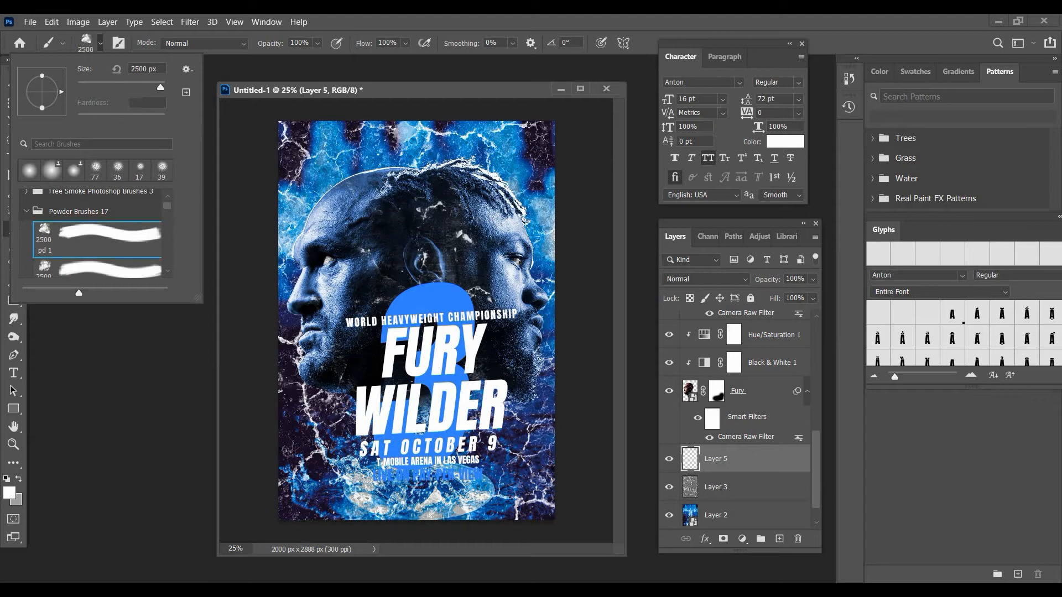
{"action": "left_click", "coordinate": [418, 271]}
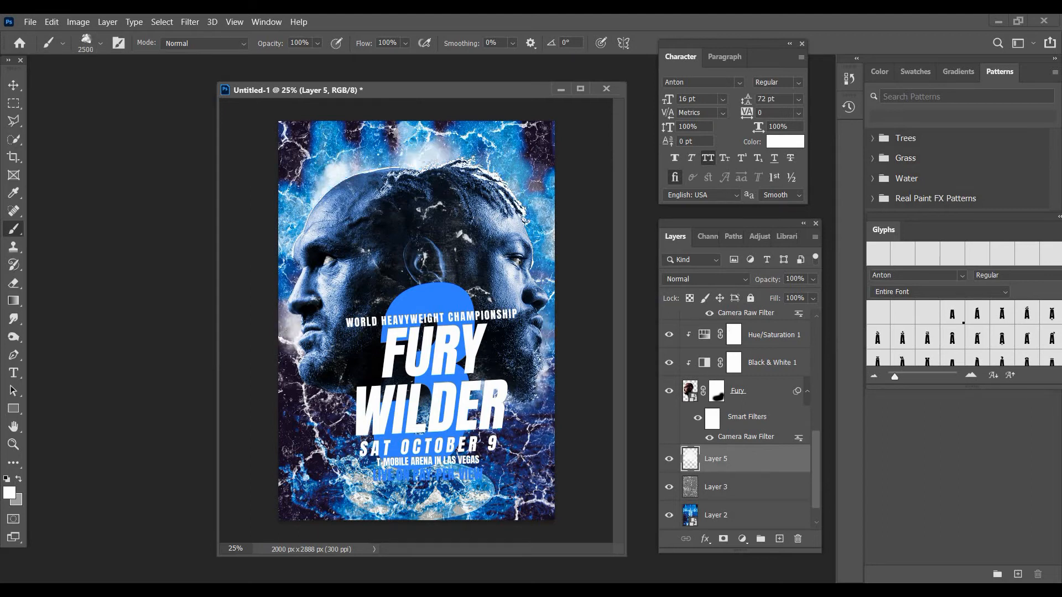
{"action": "left_click", "coordinate": [416, 387]}
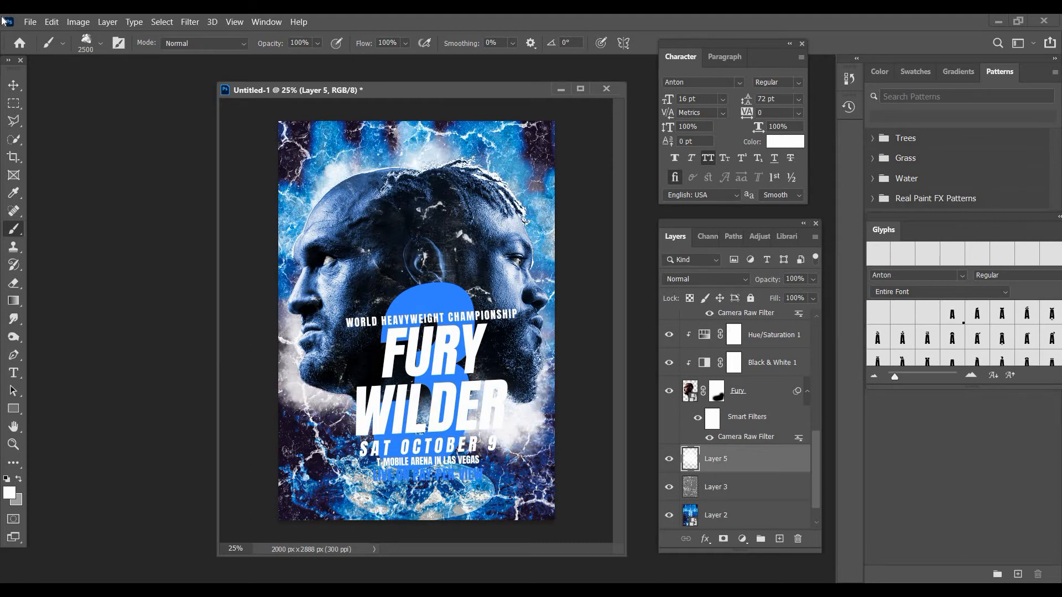
Try one more white powder dab behind the upper part of the heads and undo it.
{"action": "left_click", "coordinate": [419, 221]}
{"action": "left_click", "coordinate": [52, 22]}
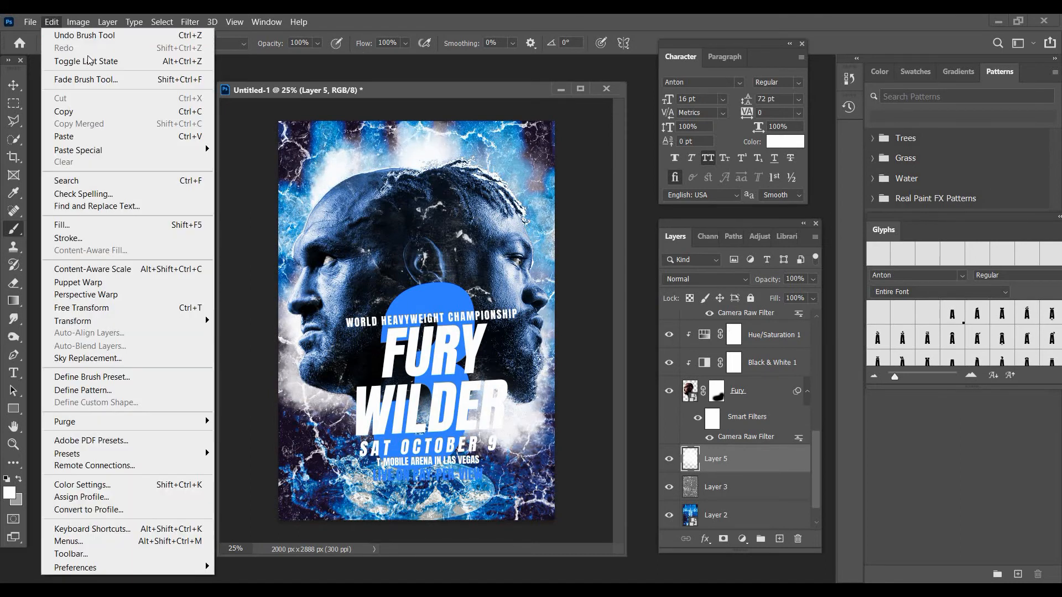
{"action": "left_click", "coordinate": [84, 35]}
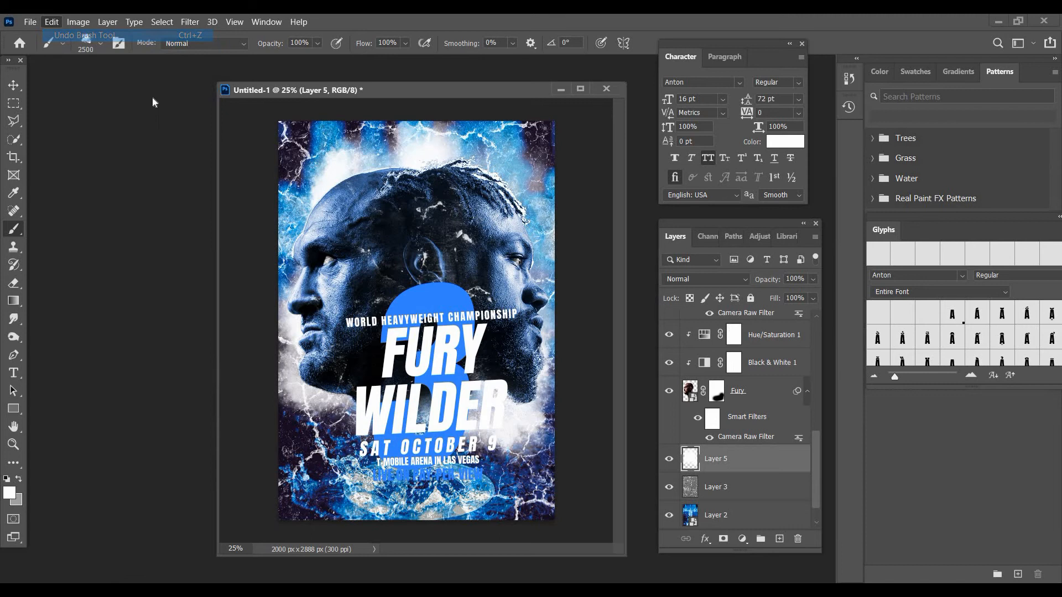
{"action": "left_click", "coordinate": [50, 23]}
{"action": "left_click", "coordinate": [61, 35]}
{"action": "left_click", "coordinate": [51, 22]}
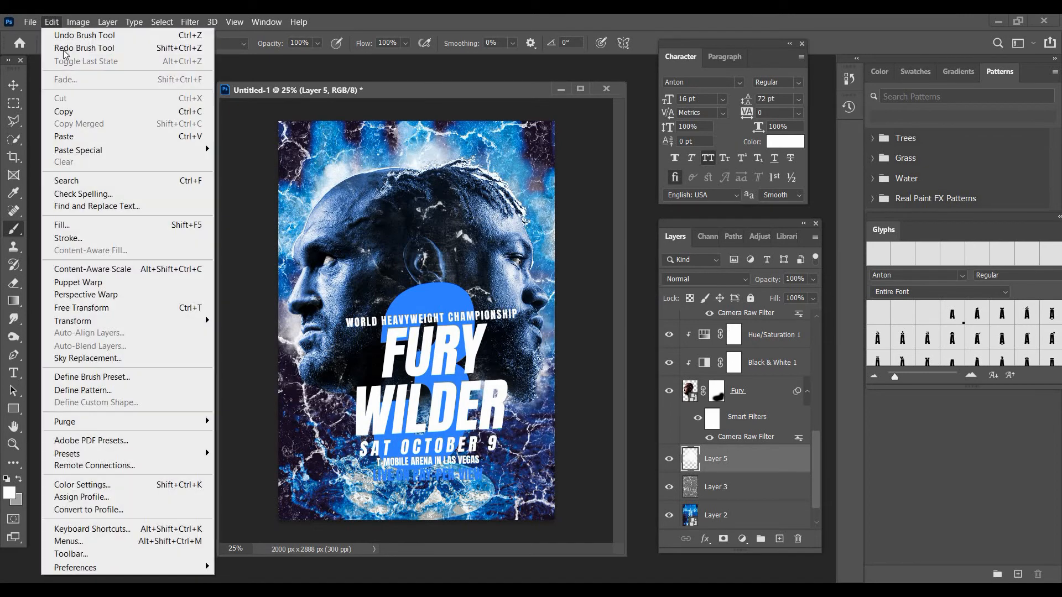
{"action": "left_click", "coordinate": [67, 48]}
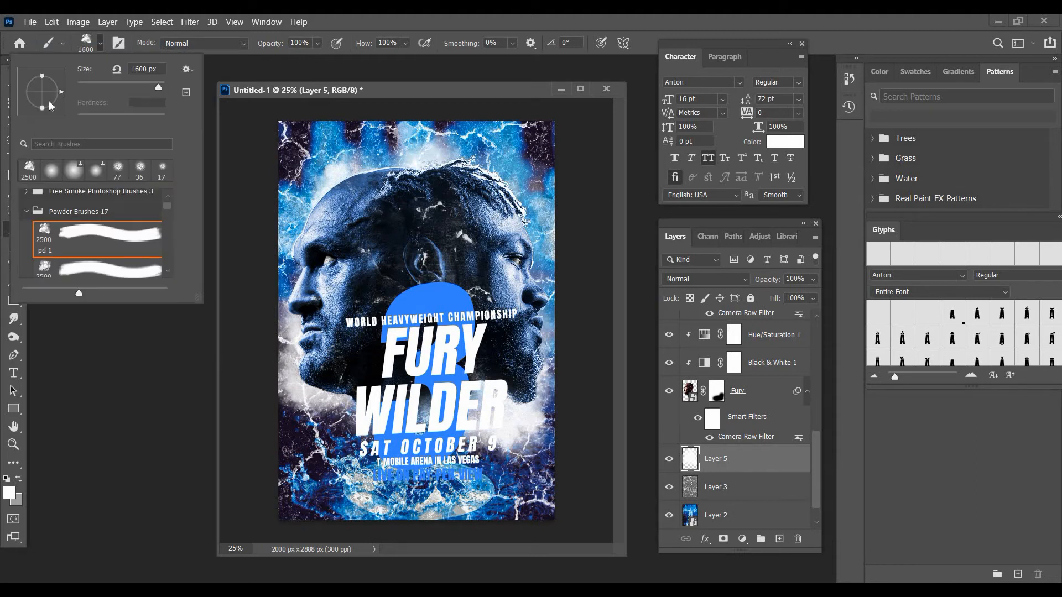
Rotate the 1600 px powder brush to -104° and dab white beside the face on the poster's right edge.
{"action": "left_click_drag", "start_coordinate": [61, 91], "coordinate": [38, 111]}
{"action": "left_click", "coordinate": [545, 263]}
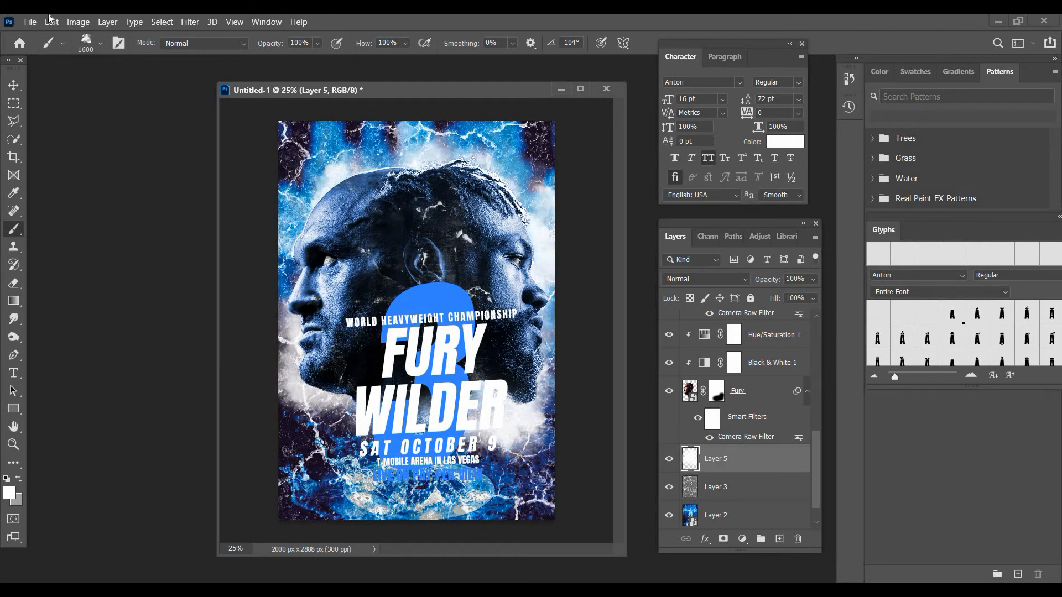
{"action": "left_click", "coordinate": [100, 43]}
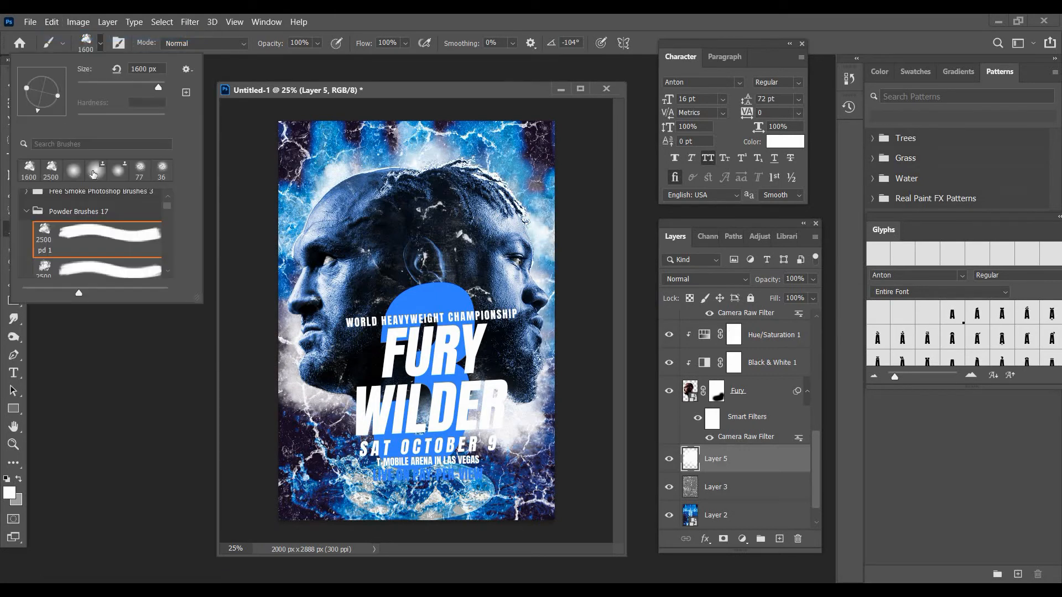
{"action": "left_click", "coordinate": [474, 93]}
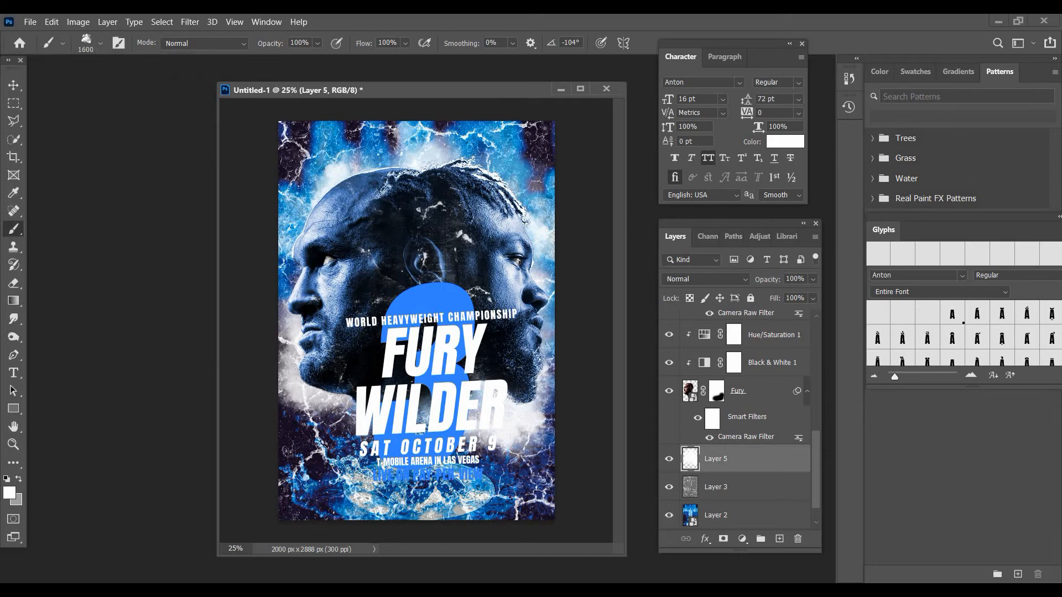
{"action": "key", "text": "]"}
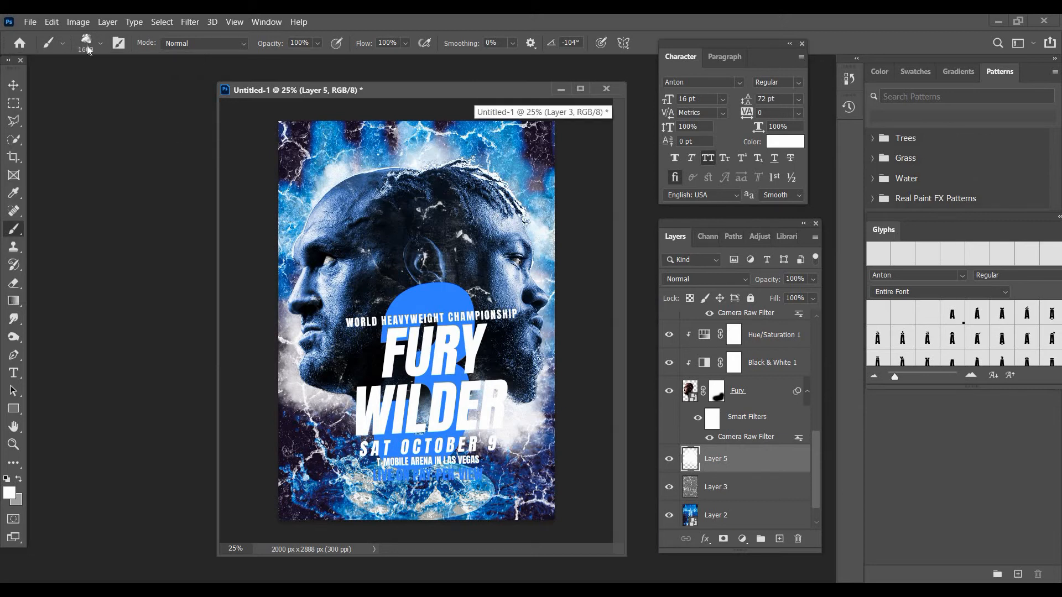
Set the powder brush to 1000 px at a -64° angle and dab white beneath Fury's chin, beside the WILDER title.
{"action": "key", "text": "bracketleft"}
{"action": "key", "text": "bracketleft"}
{"action": "key", "text": "bracketleft"}
{"action": "left_click", "coordinate": [100, 43]}
{"action": "left_click_drag", "start_coordinate": [38, 110], "coordinate": [49, 110]}
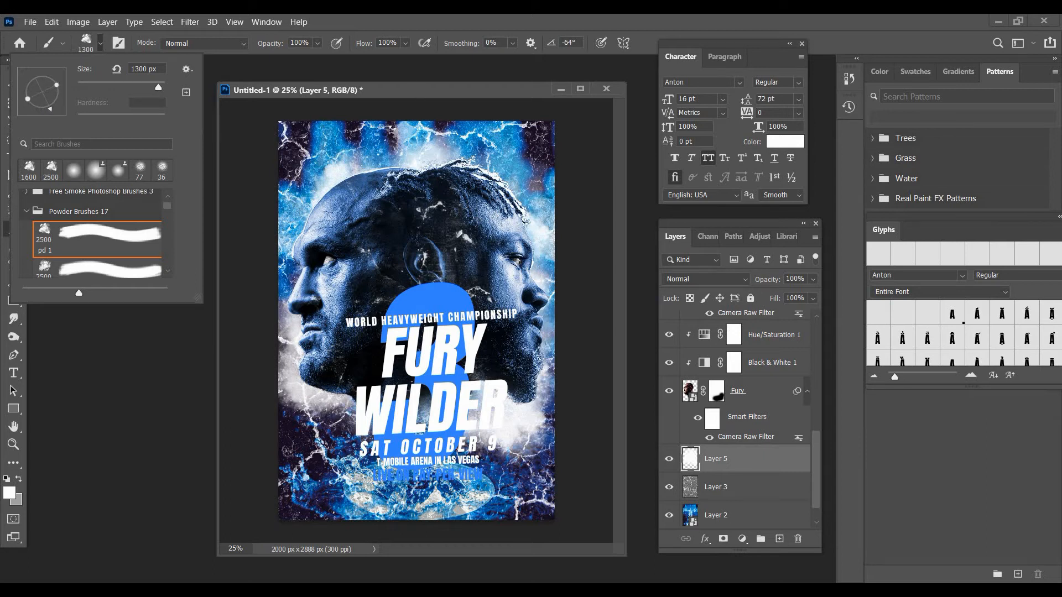
{"action": "left_click", "coordinate": [443, 89]}
{"action": "key", "text": "bracketleft"}
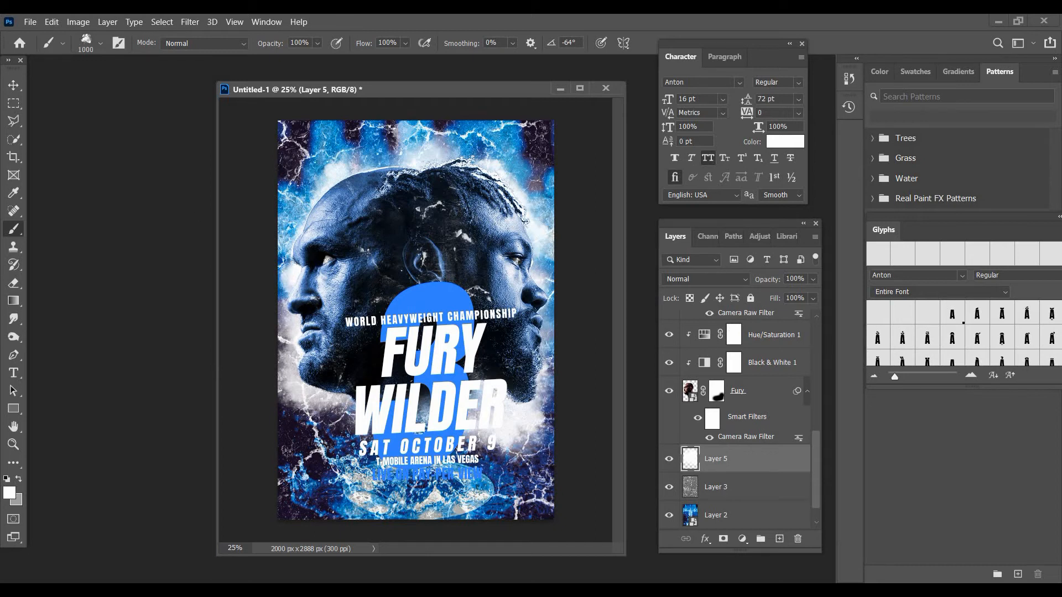
{"action": "left_click", "coordinate": [343, 409]}
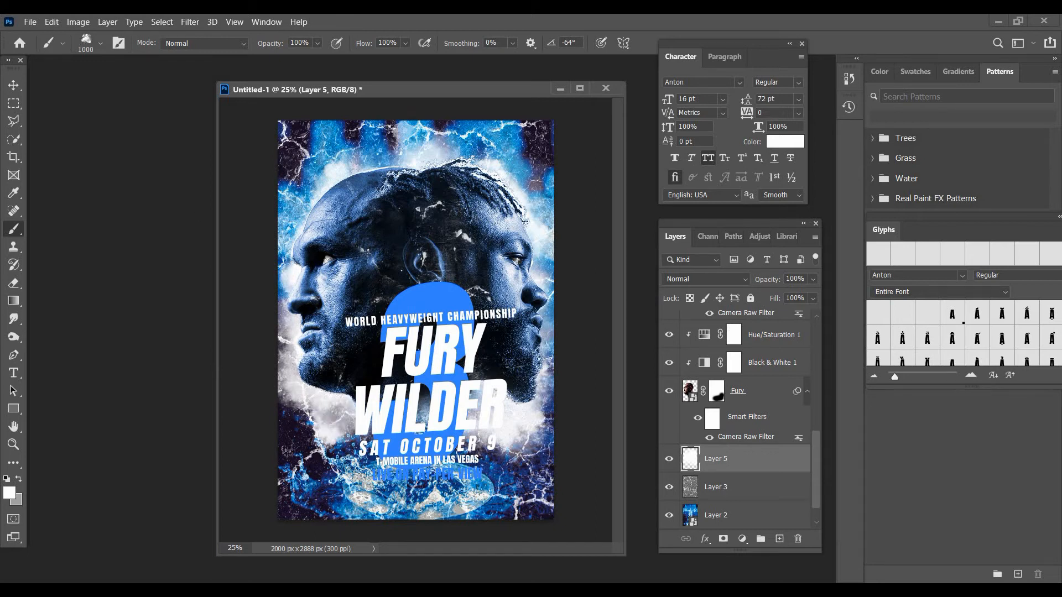
Try two more white powder dabs behind the date and venue lines and undo them.
{"action": "left_click", "coordinate": [402, 454]}
{"action": "left_click", "coordinate": [467, 450]}
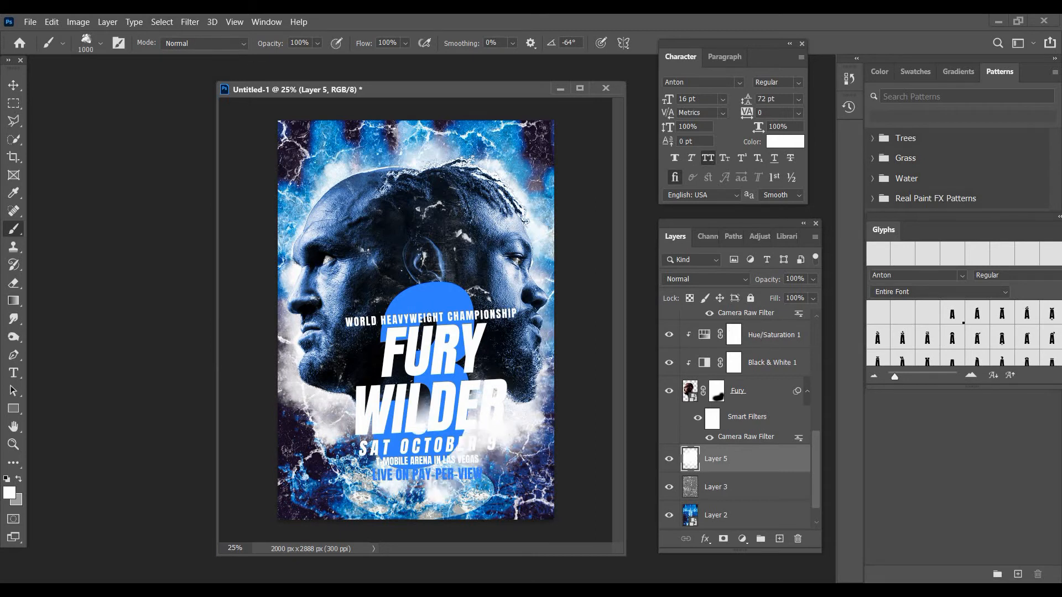
{"action": "key", "text": "ctrl+z"}
{"action": "key", "text": "ctrl+z"}
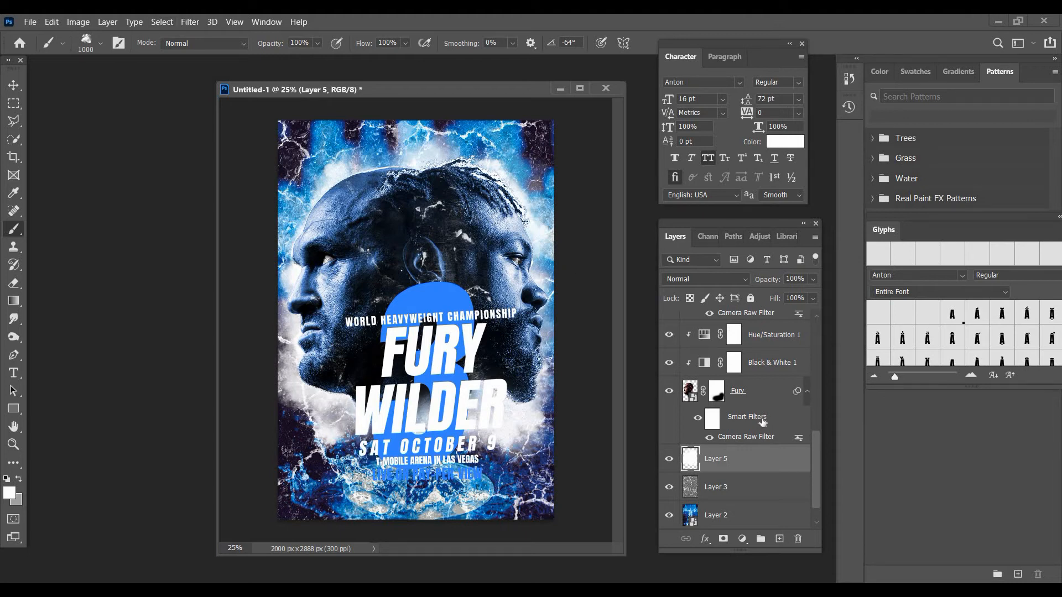
Add an empty layer directly above Layer 4, beneath the large 3.
{"action": "scroll", "coordinate": [762, 422], "scroll_direction": "up", "scroll_amount": 8}
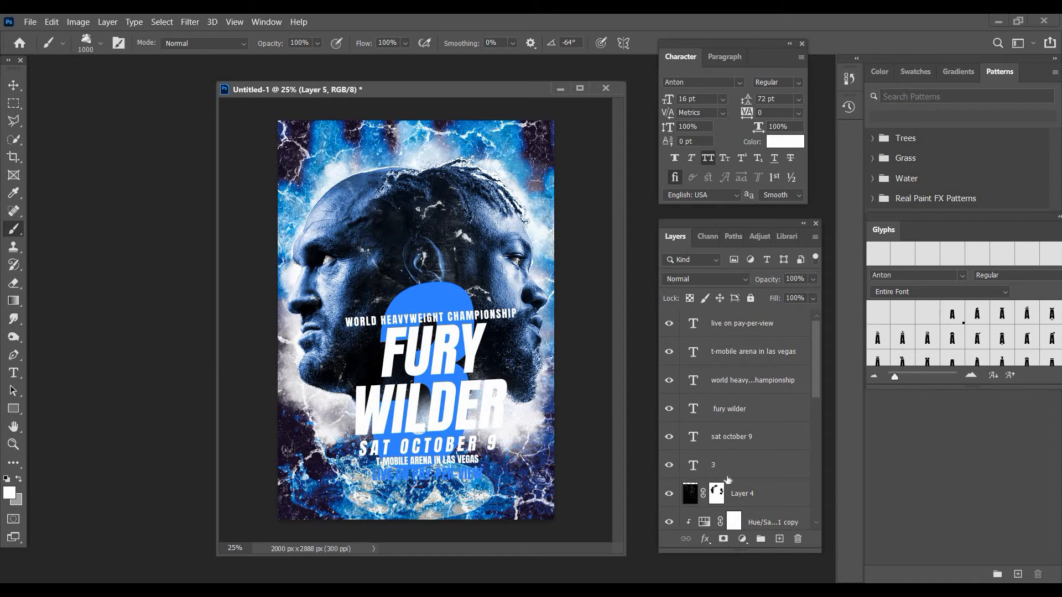
{"action": "left_click", "coordinate": [763, 495]}
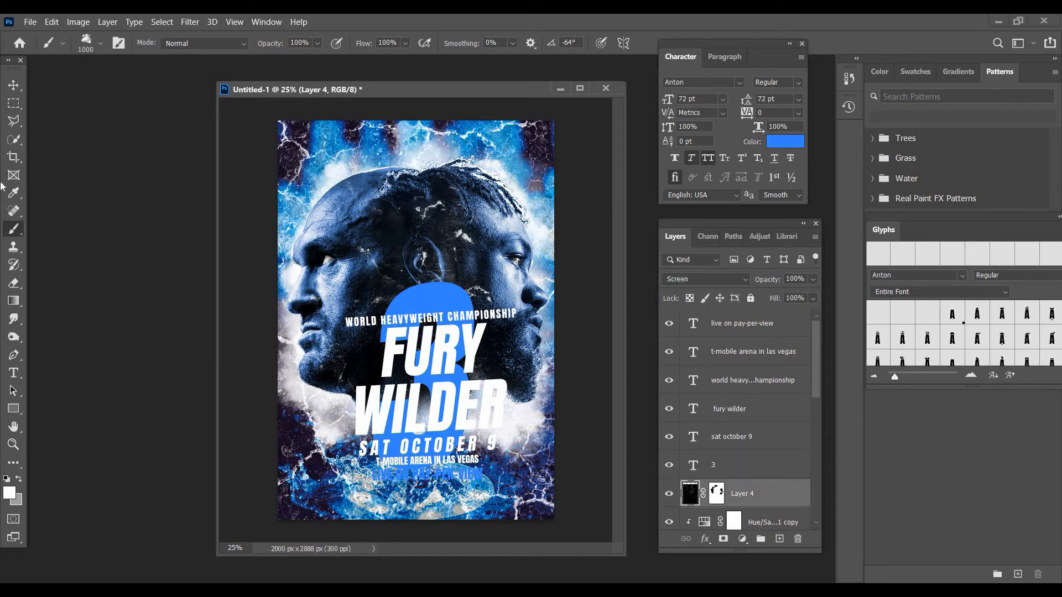
{"action": "left_click", "coordinate": [779, 538]}
Choose a soft round 1000 px brush with 0% hardness and set the foreground color to black (000000).
{"action": "left_click", "coordinate": [101, 44]}
{"action": "left_click", "coordinate": [29, 171]}
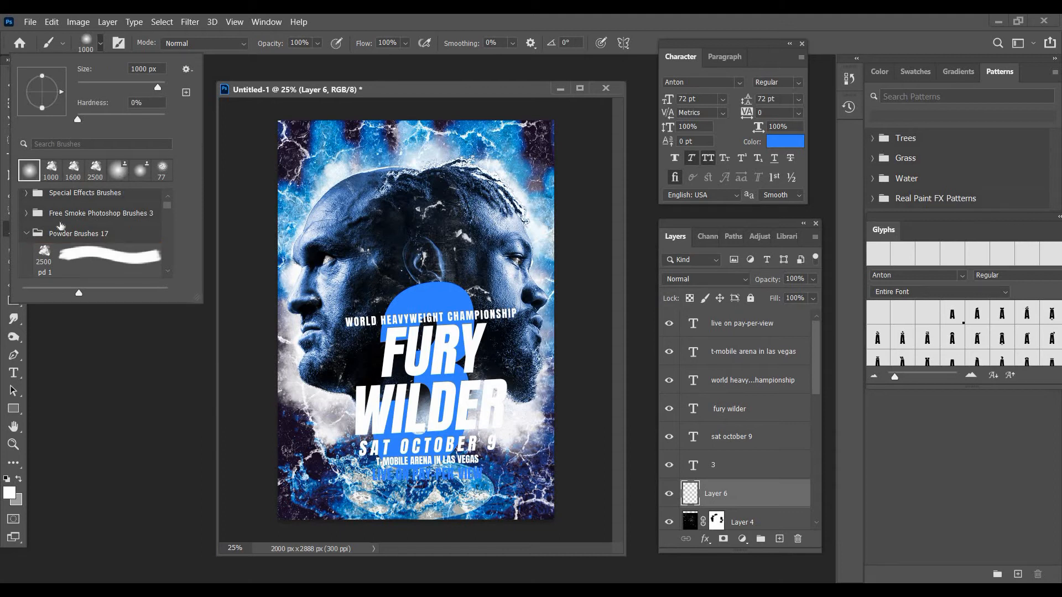
{"action": "scroll", "coordinate": [60, 226], "scroll_direction": "up", "scroll_amount": 3}
{"action": "left_click", "coordinate": [27, 201]}
{"action": "left_click", "coordinate": [97, 227]}
{"action": "left_click", "coordinate": [9, 494]}
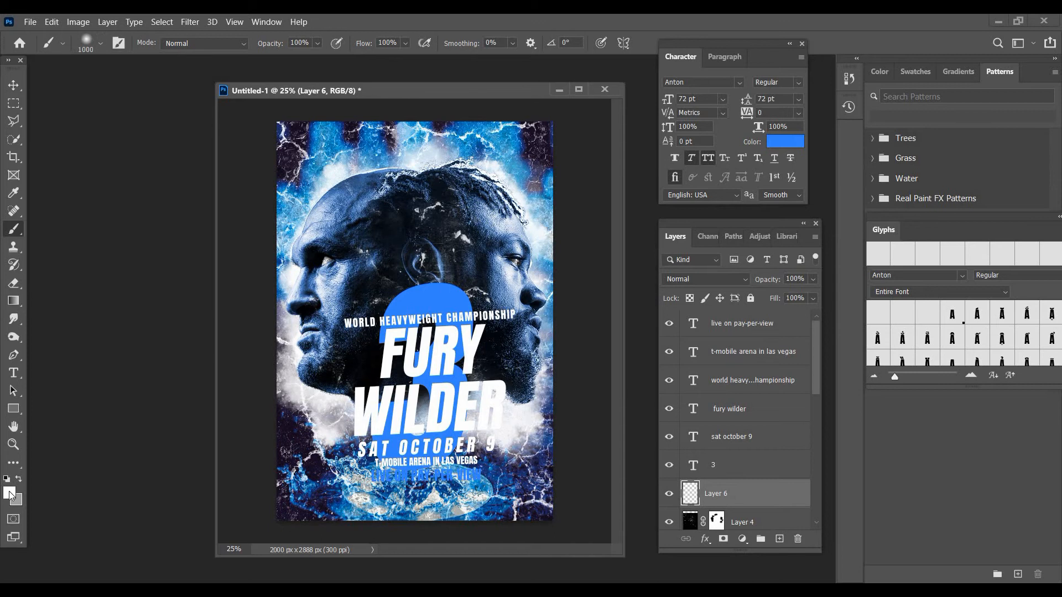
{"action": "left_click", "coordinate": [713, 376]}
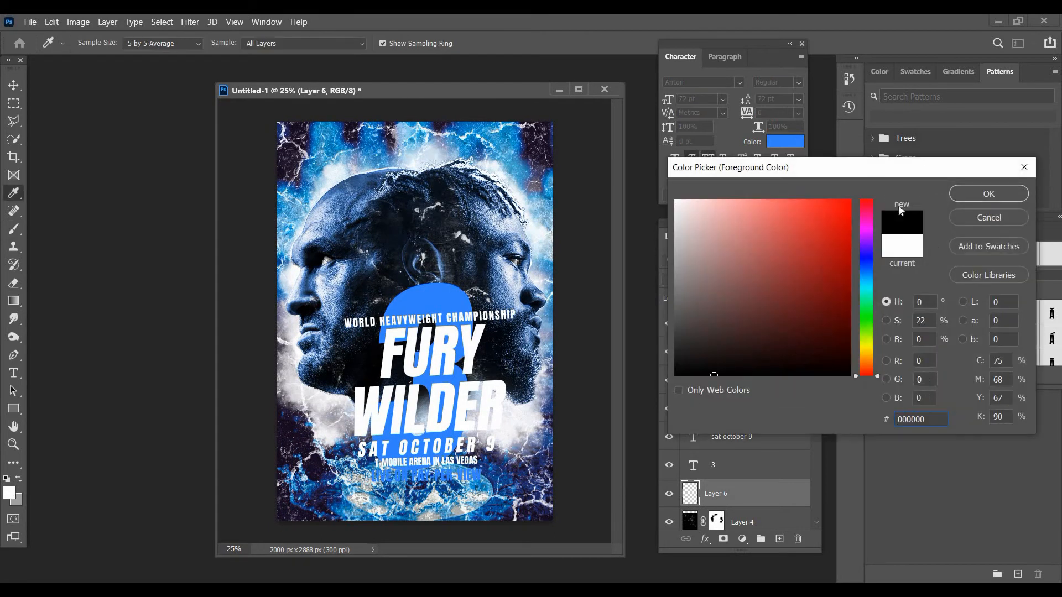
{"action": "key", "text": "Return"}
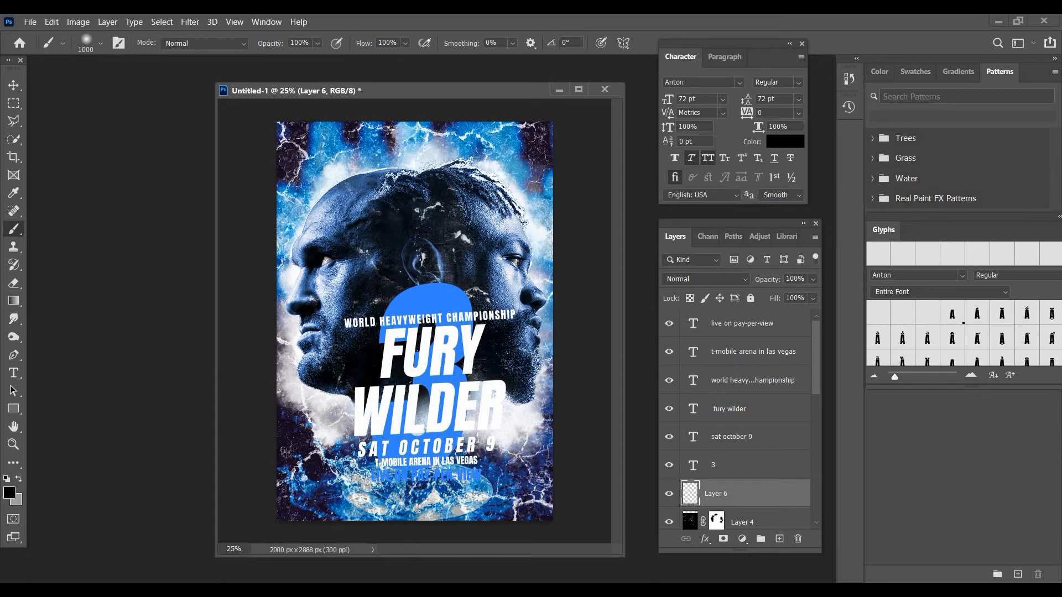
Set the brush's flow to 54% and its opacity to 51%.
{"action": "left_click", "coordinate": [406, 43]}
{"action": "left_click", "coordinate": [390, 59]}
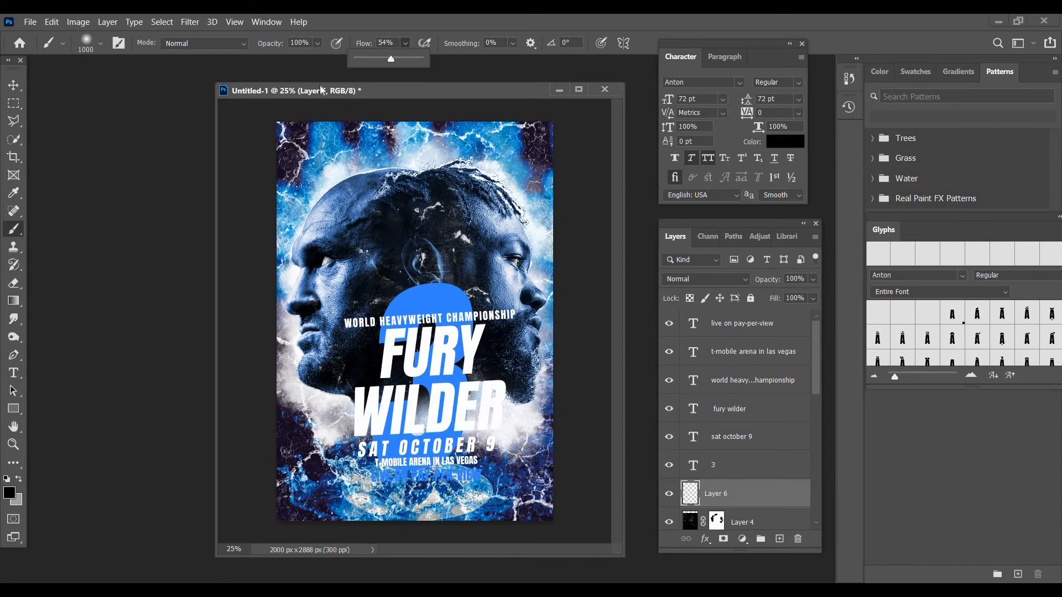
{"action": "left_click_drag", "start_coordinate": [293, 88], "coordinate": [271, 88]}
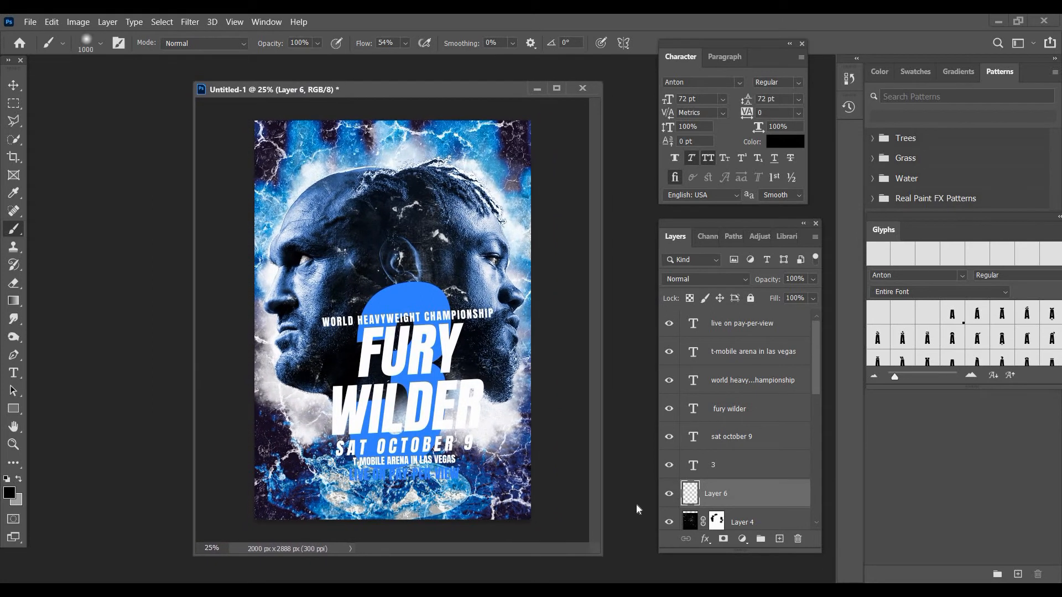
{"action": "left_click", "coordinate": [316, 47]}
{"action": "left_click", "coordinate": [300, 58]}
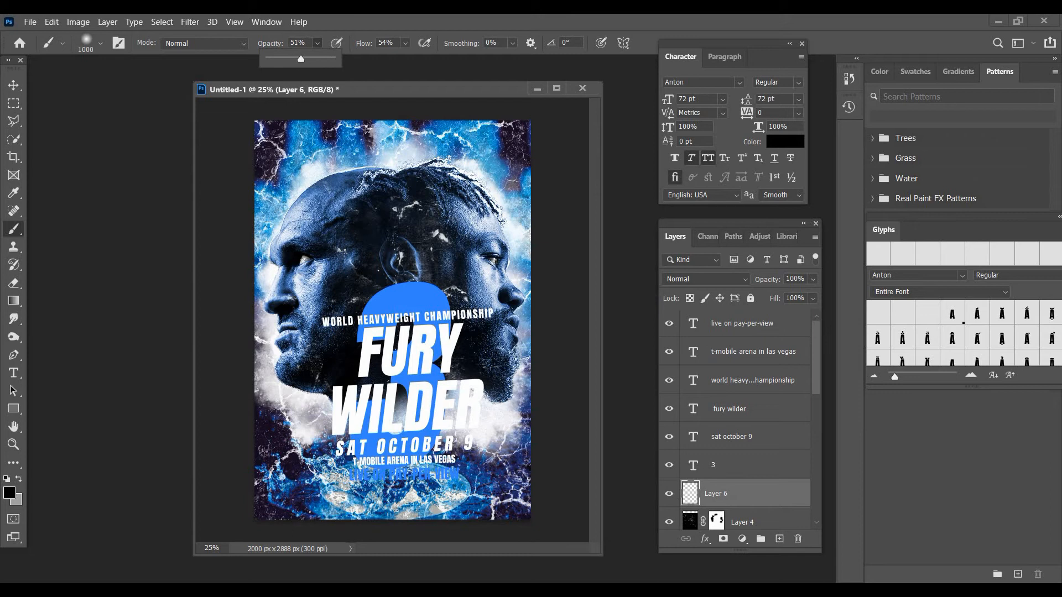
{"action": "left_click", "coordinate": [310, 89]}
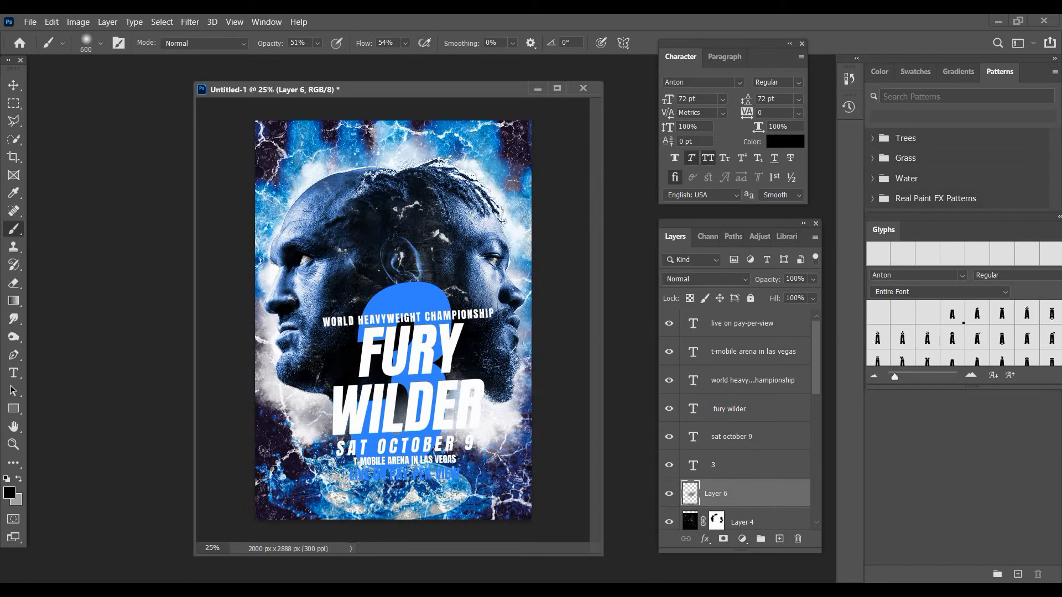
Darken the area behind the WILDER title and the pay-per-view line with soft black dabs from the 600 px brush.
{"action": "left_click", "coordinate": [398, 424]}
{"action": "left_click", "coordinate": [363, 474]}
{"action": "left_click", "coordinate": [421, 476]}
{"action": "left_click", "coordinate": [437, 474]}
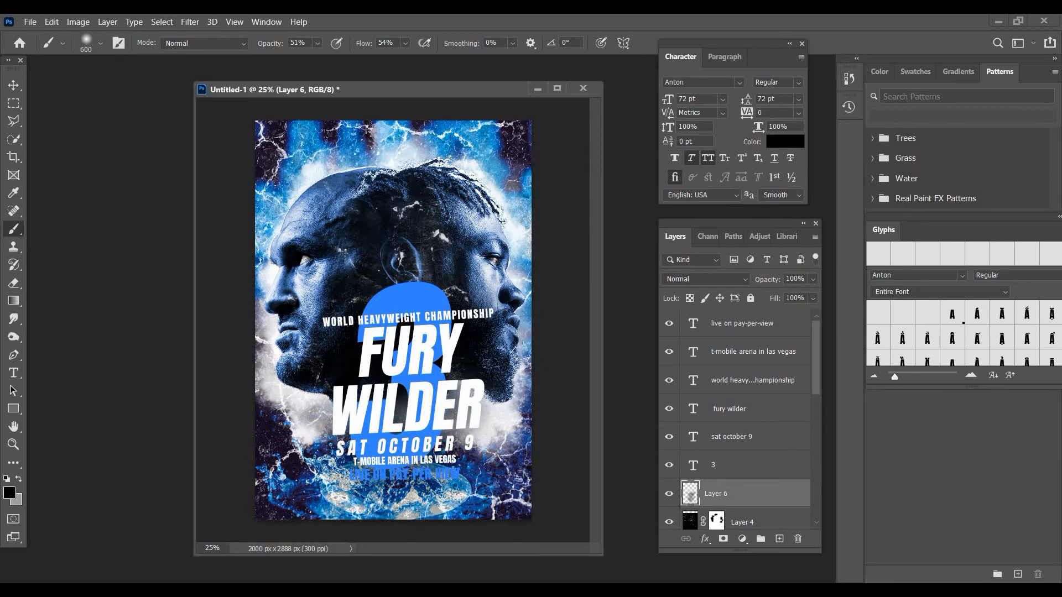
Add a layer above Layer 6 and paint soft black behind the pay-per-view and date lines with a 150 px brush.
{"action": "key", "text": "bracketleft"}
{"action": "key", "text": "bracketleft"}
{"action": "key", "text": "bracketleft"}
{"action": "key", "text": "bracketleft"}
{"action": "key", "text": "bracketleft"}
{"action": "key", "text": "bracketleft"}
{"action": "key", "text": "bracketleft"}
{"action": "left_click", "coordinate": [779, 538]}
{"action": "mouse_move", "coordinate": [429, 475]}
{"action": "left_mouse_down"}
{"action": "mouse_move", "coordinate": [454, 471]}
{"action": "mouse_move", "coordinate": [359, 472]}
{"action": "mouse_move", "coordinate": [455, 473]}
{"action": "mouse_move", "coordinate": [364, 473]}
{"action": "mouse_move", "coordinate": [361, 461]}
{"action": "mouse_move", "coordinate": [427, 456]}
{"action": "mouse_move", "coordinate": [345, 447]}
{"action": "mouse_move", "coordinate": [469, 444]}
{"action": "left_mouse_up"}
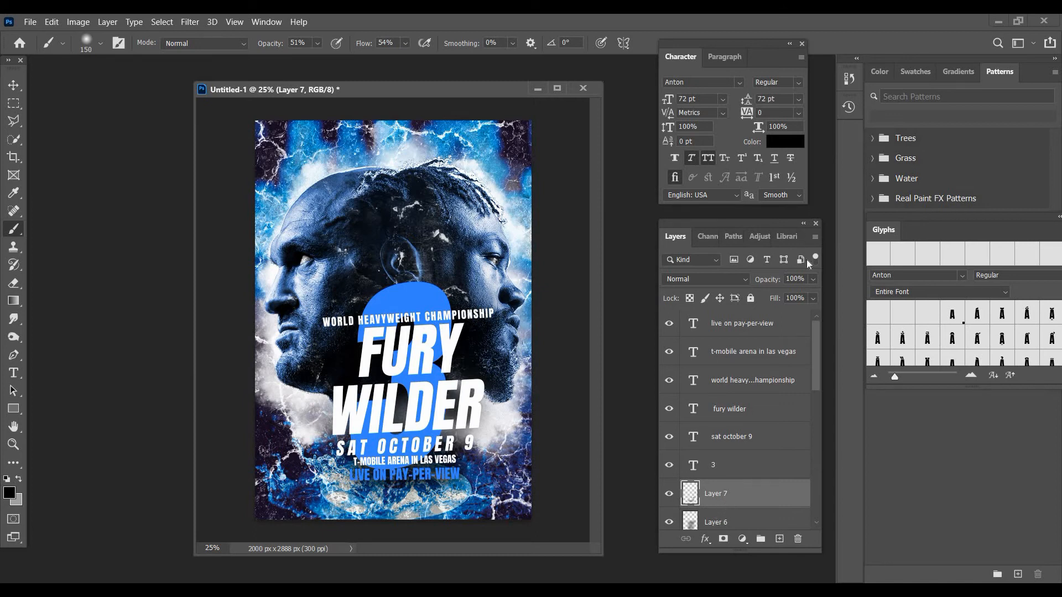
Lower the opacity of the two black shading layers, Layer 6 and Layer 7, to 68%.
{"action": "left_click", "coordinate": [812, 278]}
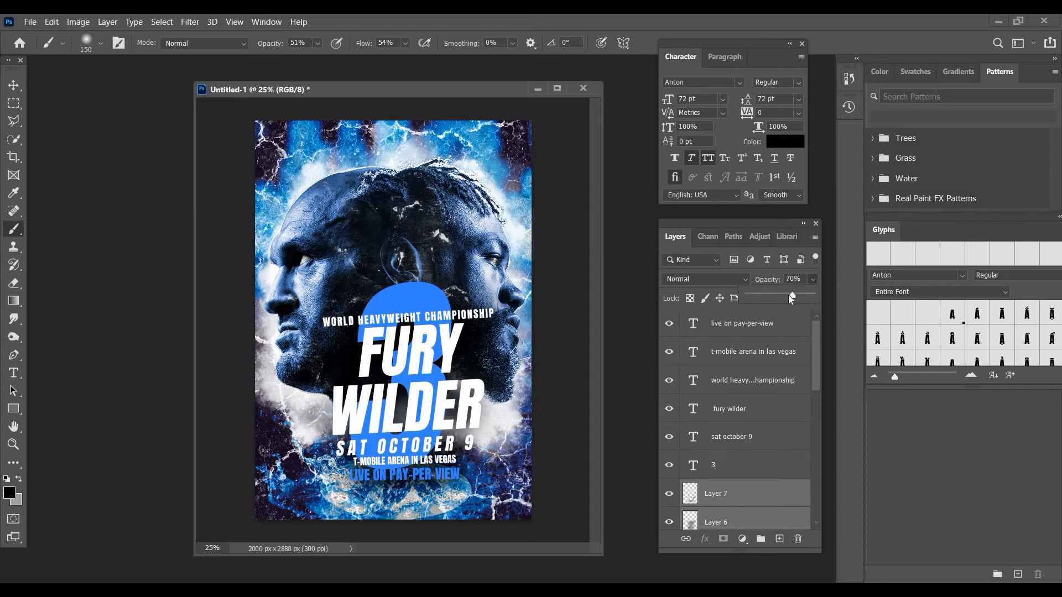
{"action": "left_click_drag", "start_coordinate": [789, 295], "coordinate": [791, 297]}
{"action": "left_click", "coordinate": [770, 368]}
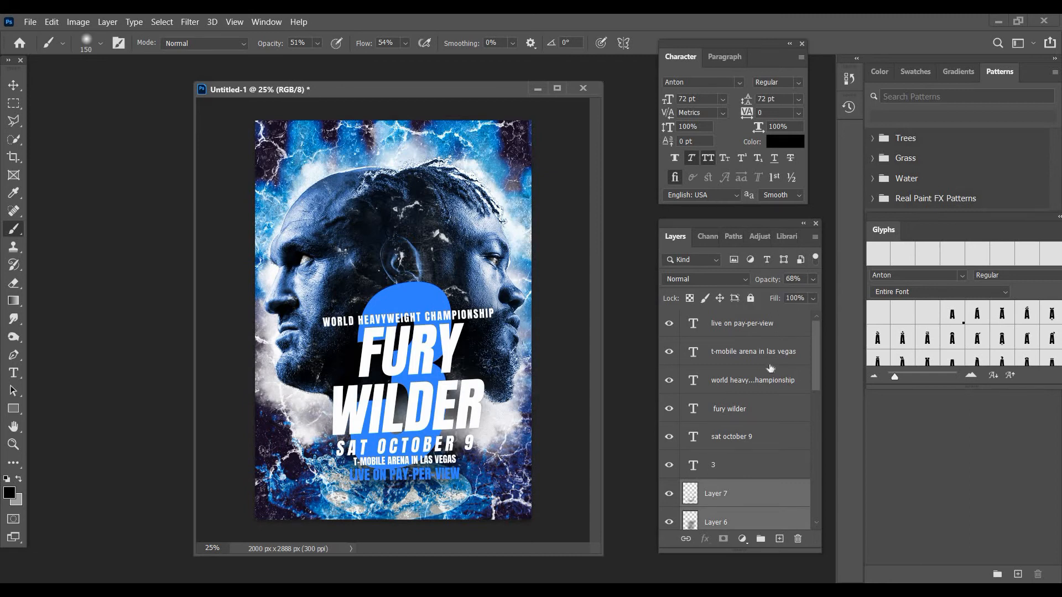
{"action": "left_click", "coordinate": [770, 368]}
Add an Exposure adjustment above Layer 7 with gamma correction 1.80 and invert its mask to black.
{"action": "left_click", "coordinate": [719, 493]}
{"action": "left_click", "coordinate": [742, 539]}
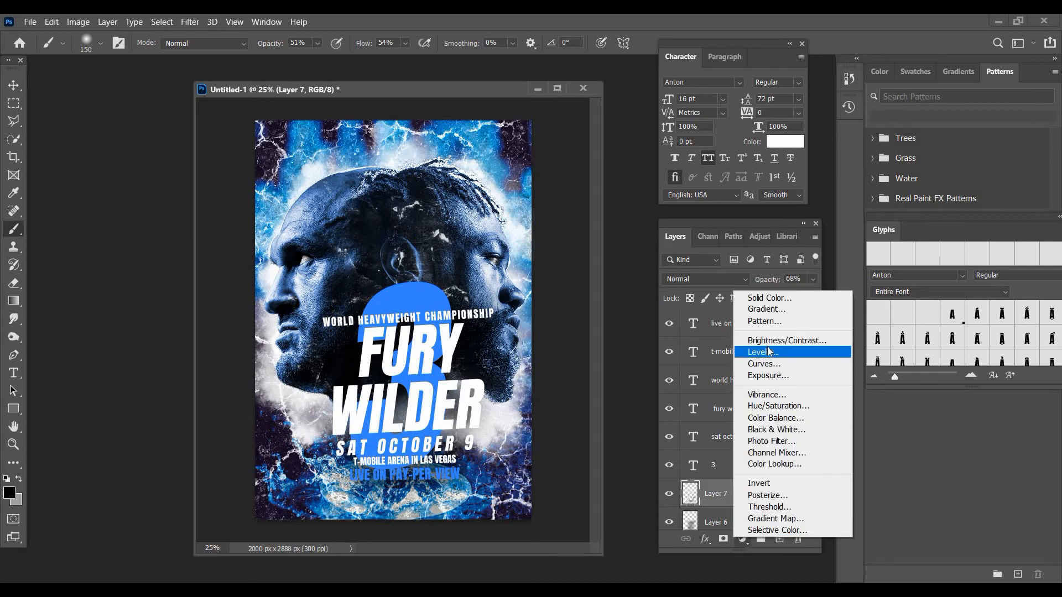
{"action": "left_click", "coordinate": [768, 376]}
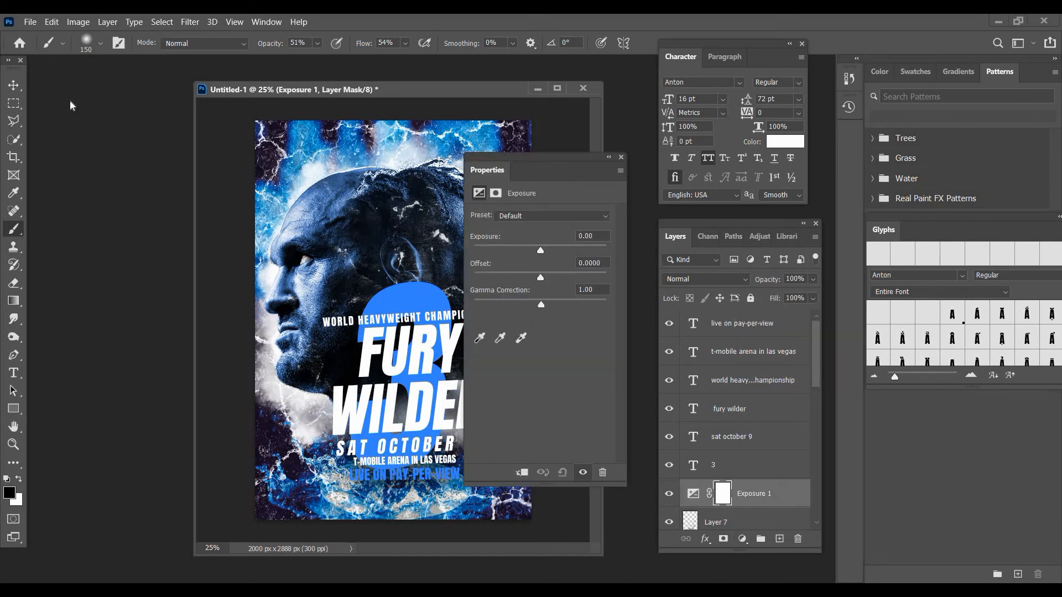
{"action": "left_click", "coordinate": [13, 444]}
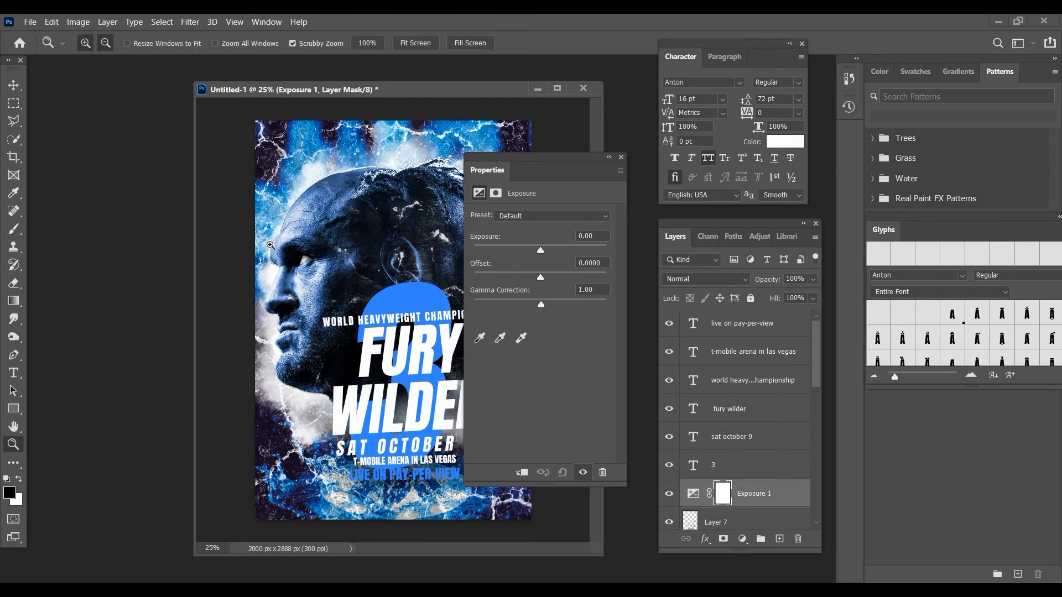
{"action": "left_click", "coordinate": [269, 245]}
{"action": "key", "text": "ctrl+plus"}
{"action": "key", "text": "ctrl+plus"}
{"action": "left_click_drag", "start_coordinate": [539, 306], "coordinate": [513, 306]}
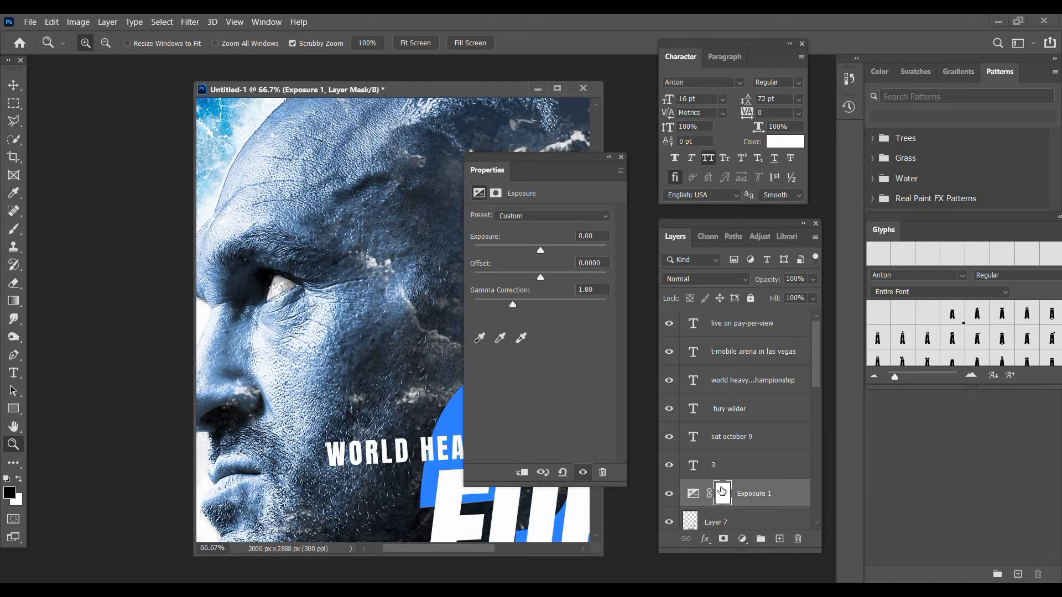
{"action": "left_click", "coordinate": [722, 492]}
{"action": "key", "text": "ctrl+i"}
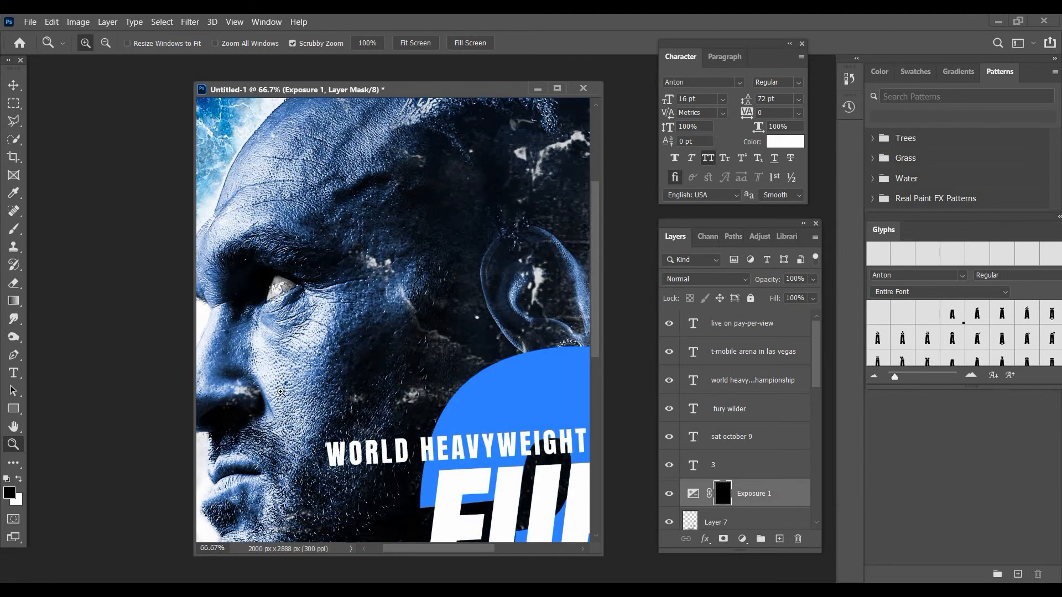
Brighten the left-facing man's iris by painting white on the Exposure mask with a 25 px brush at 100% opacity and flow.
{"action": "key", "text": "ctrl+1"}
{"action": "key", "text": "ctrl+plus"}
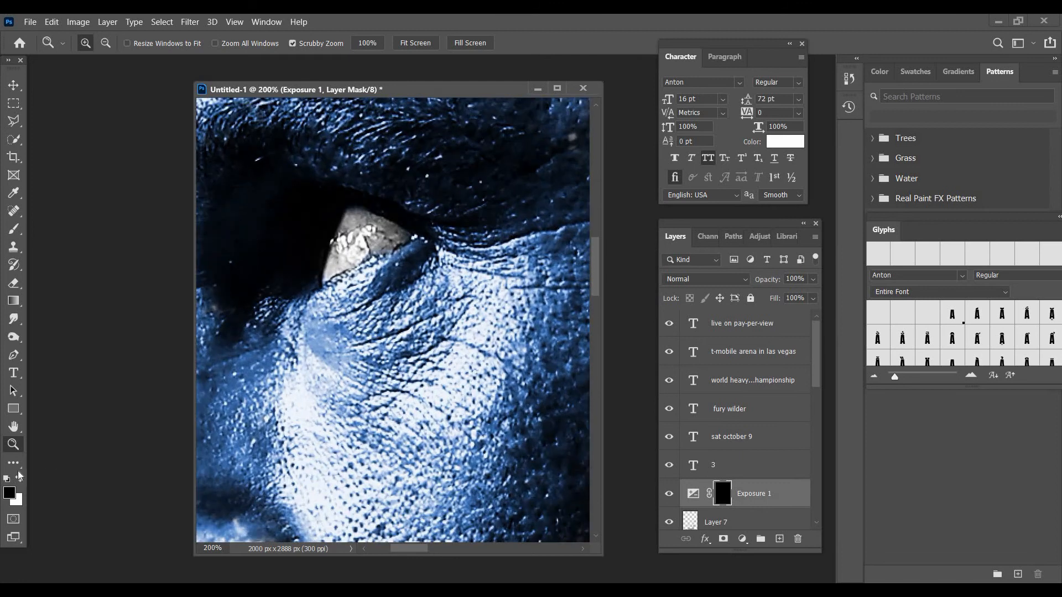
{"action": "left_click", "coordinate": [13, 228]}
{"action": "key", "text": "x"}
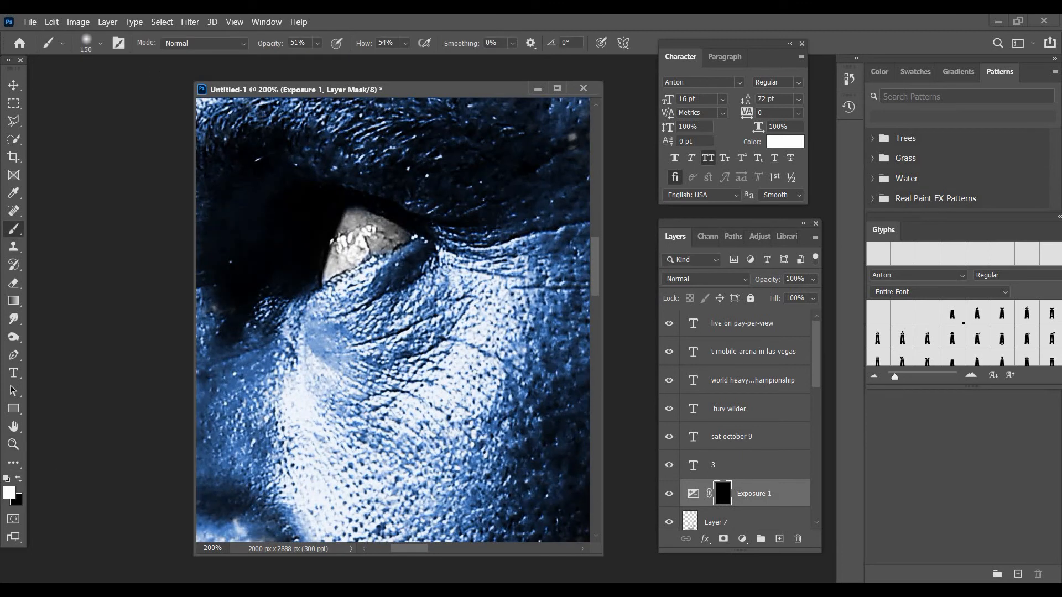
{"action": "key", "text": "bracketleft"}
{"action": "key", "text": "bracketleft"}
{"action": "key", "text": "bracketleft"}
{"action": "key", "text": "bracketleft"}
{"action": "key", "text": "bracketleft"}
{"action": "key", "text": "bracketleft"}
{"action": "key", "text": "bracketleft"}
{"action": "key", "text": "bracketleft"}
{"action": "key", "text": "bracketleft"}
{"action": "key", "text": "bracketleft"}
{"action": "key", "text": "bracketleft"}
{"action": "key", "text": "bracketleft"}
{"action": "key", "text": "0"}
{"action": "key", "text": "shift+0"}
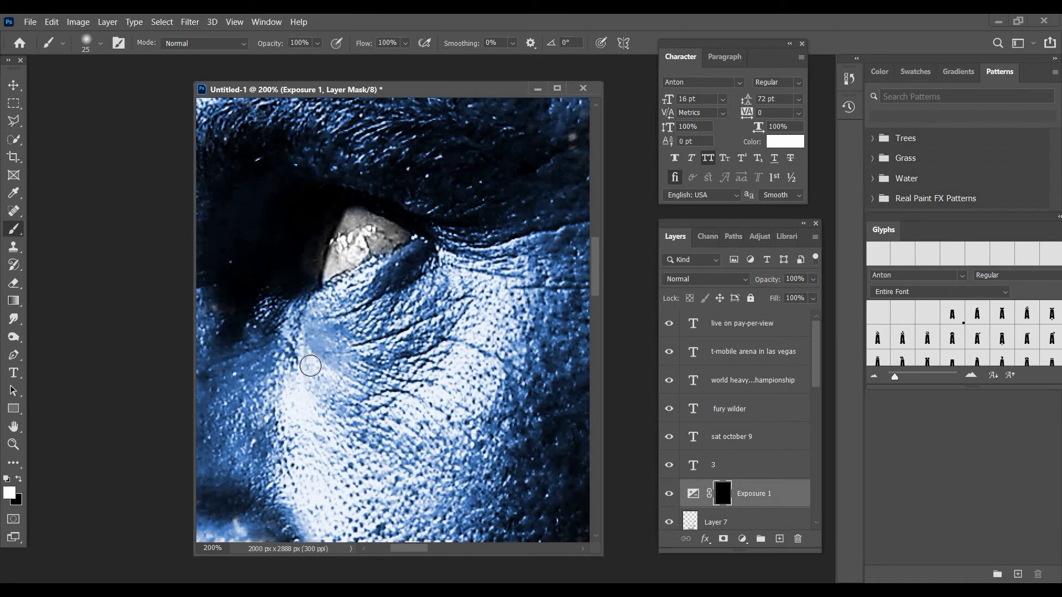
Brighten the right-facing man's iris with the same white brush on the Exposure mask.
{"action": "left_click", "coordinate": [542, 548]}
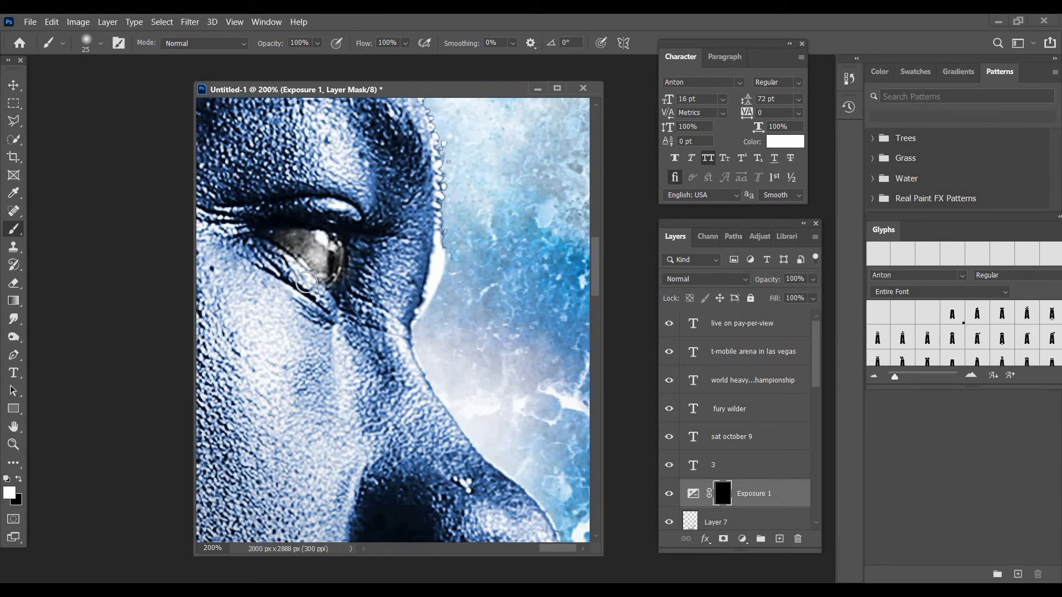
{"action": "left_click", "coordinate": [13, 426]}
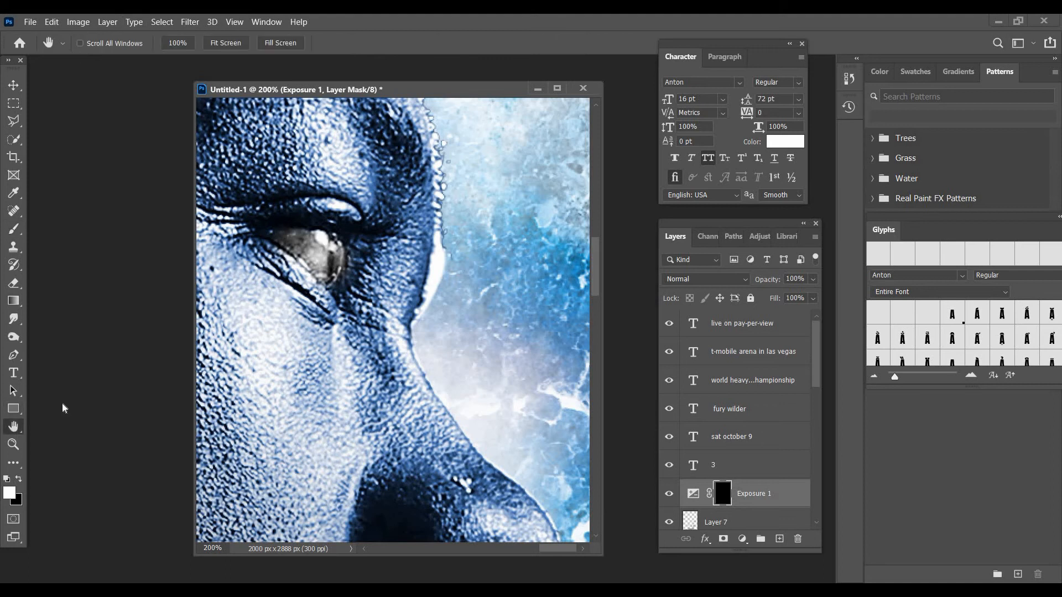
{"action": "key", "text": "z"}
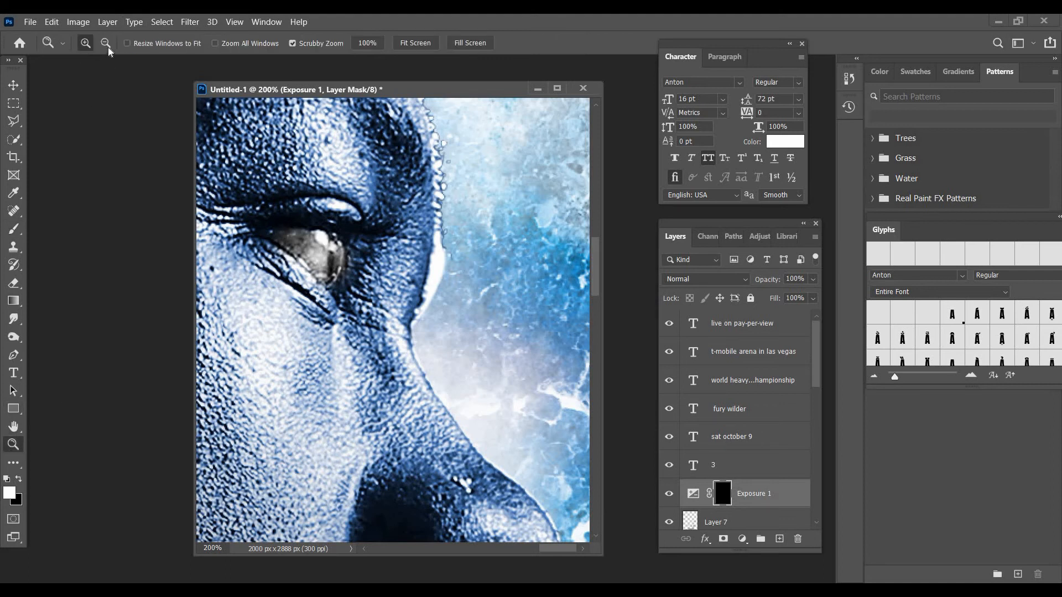
{"action": "left_click", "coordinate": [516, 343], "text": "alt"}
{"action": "left_click", "coordinate": [516, 344], "text": "alt"}
{"action": "left_click", "coordinate": [516, 343], "text": "alt"}
{"action": "left_click", "coordinate": [515, 343], "text": "alt"}
Add a Solid Color fill layer in bright blue (1fa6f4) above the Exposure adjustment.
{"action": "left_click", "coordinate": [742, 539]}
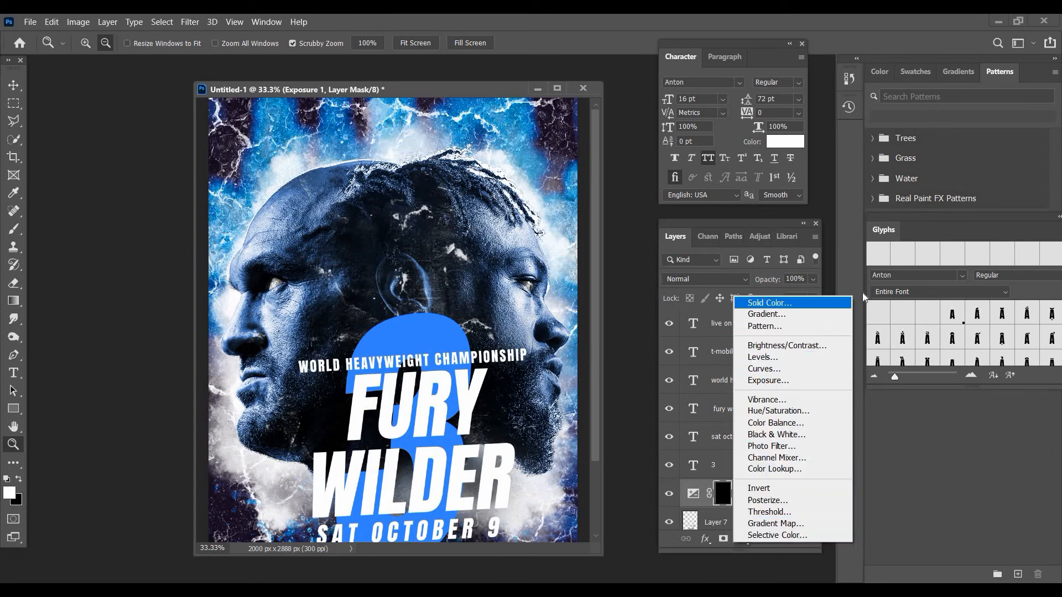
{"action": "left_click", "coordinate": [797, 303]}
{"action": "left_click", "coordinate": [867, 277]}
{"action": "left_click", "coordinate": [828, 207]}
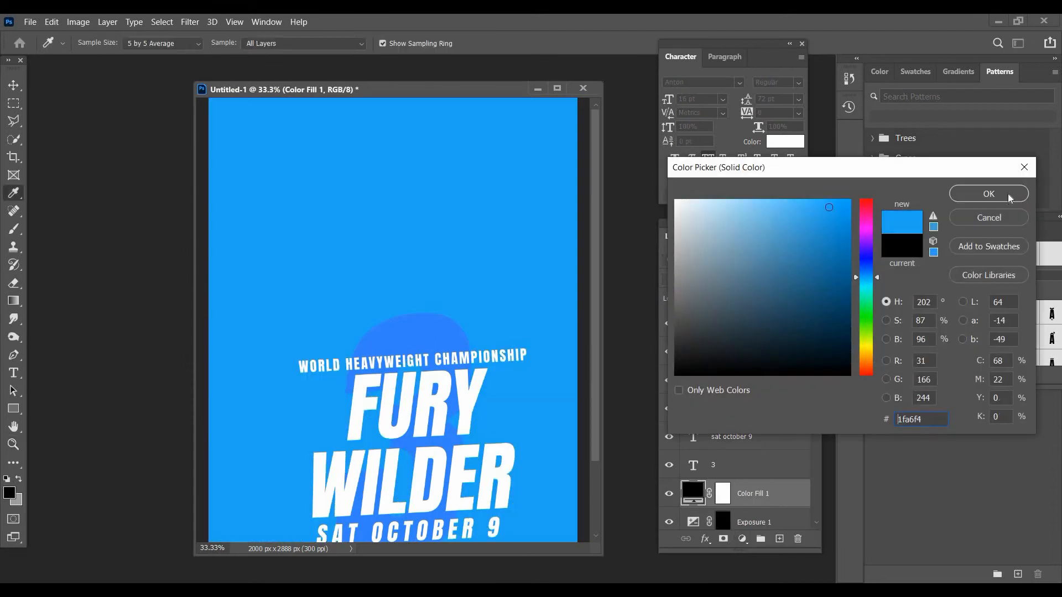
{"action": "left_click", "coordinate": [988, 193]}
Set the blue fill layer's blend mode to Overlay and invert its mask to black.
{"action": "left_click", "coordinate": [691, 279]}
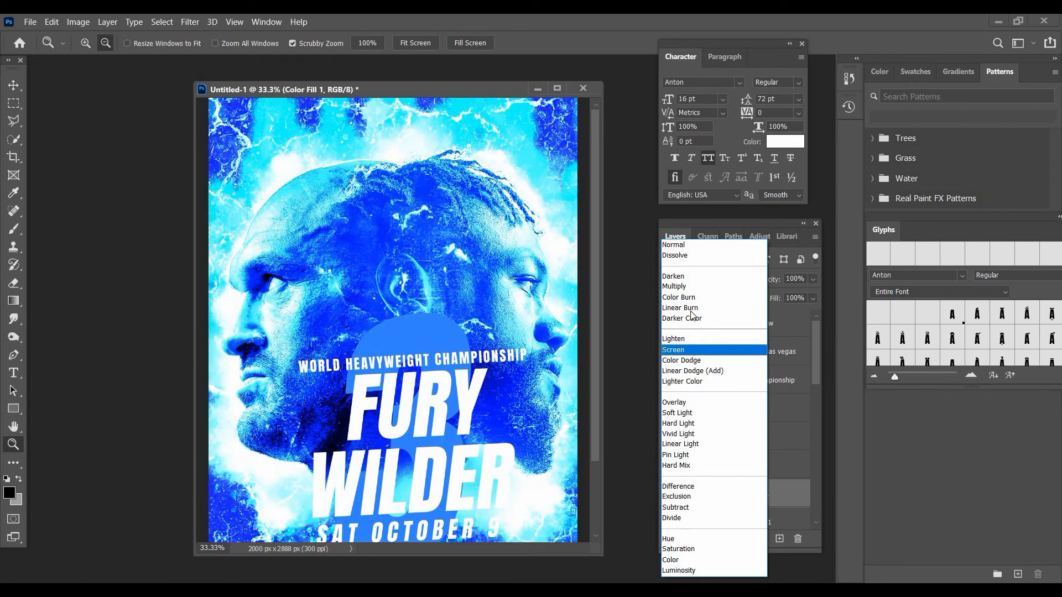
{"action": "left_click", "coordinate": [690, 403]}
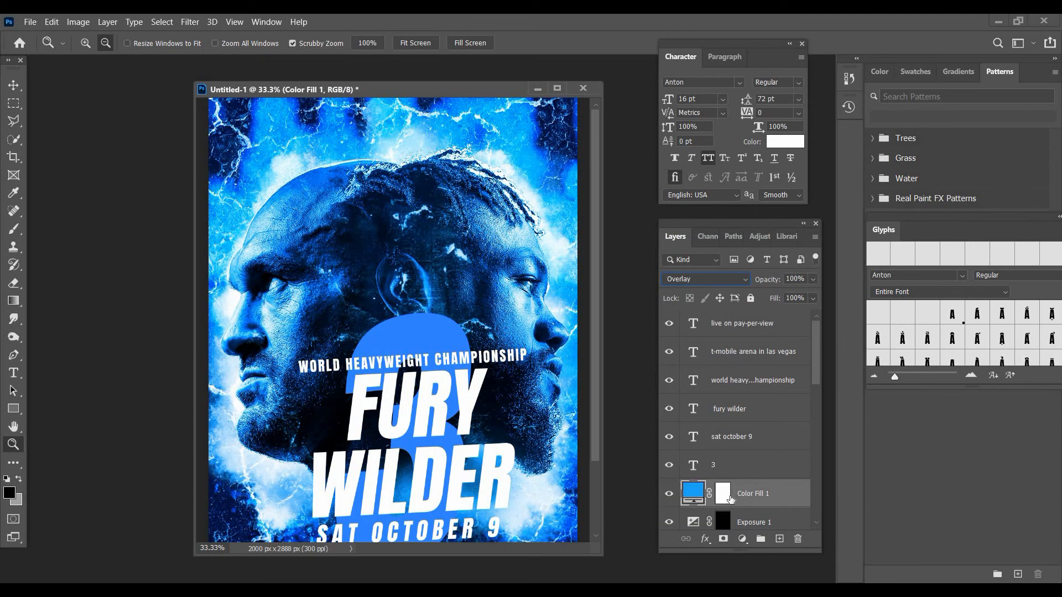
{"action": "left_click", "coordinate": [737, 496]}
{"action": "key", "text": "ctrl+i"}
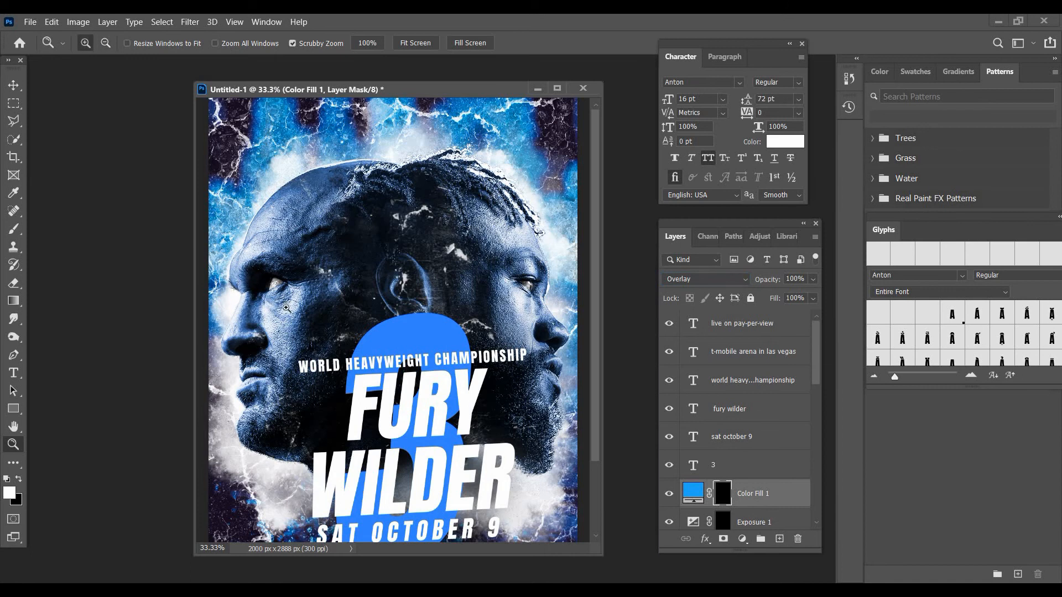
Tint the left-facing man's iris blue by painting white on the fill layer's mask with a 15 px brush.
{"action": "left_click", "coordinate": [240, 284]}
{"action": "left_click", "coordinate": [240, 285]}
{"action": "left_click", "coordinate": [240, 285]}
{"action": "key", "text": "ctrl+plus"}
{"action": "key", "text": "ctrl+plus"}
{"action": "key", "text": "b"}
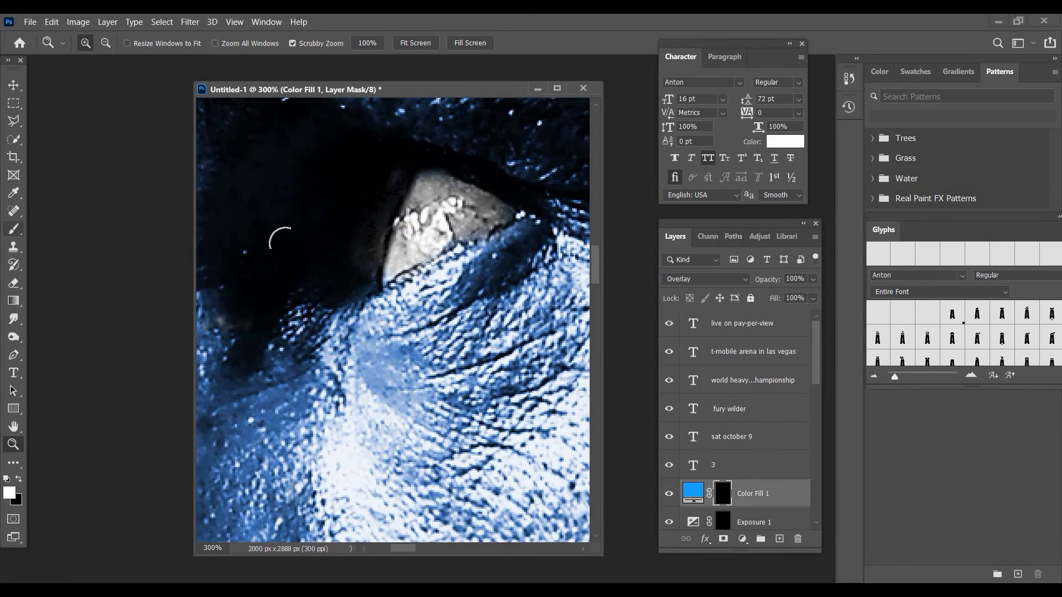
{"action": "key", "text": "bracketleft"}
{"action": "key", "text": "bracketleft"}
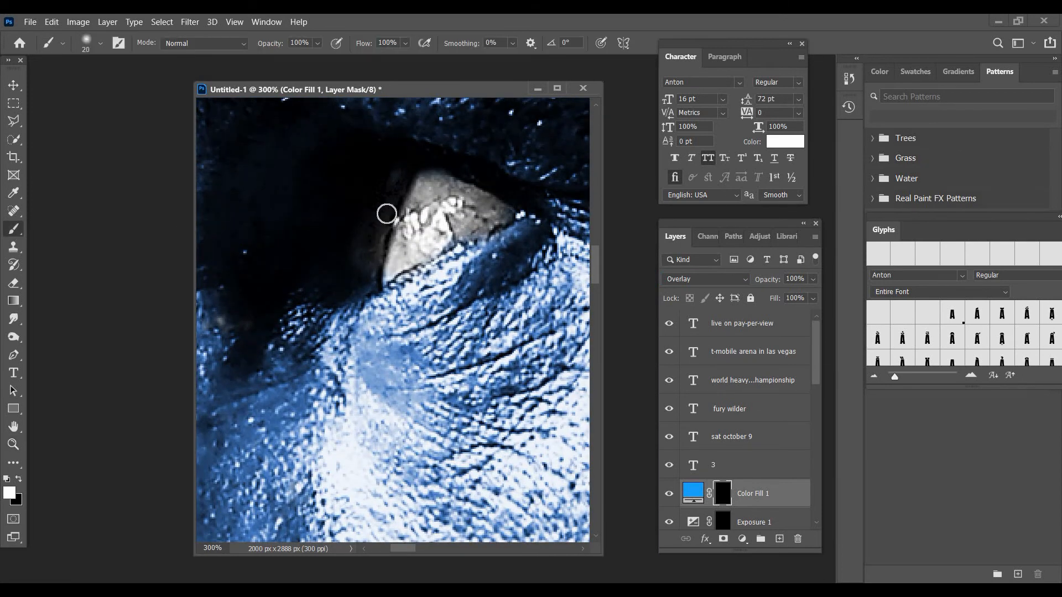
{"action": "mouse_move", "coordinate": [365, 266]}
{"action": "left_mouse_down"}
{"action": "mouse_move", "coordinate": [396, 180]}
{"action": "mouse_move", "coordinate": [370, 234]}
{"action": "mouse_move", "coordinate": [367, 270]}
{"action": "left_mouse_up"}
Try Hard Light on the blue fill layer, and settle on the Soft Light blend mode.
{"action": "double_click", "coordinate": [694, 491]}
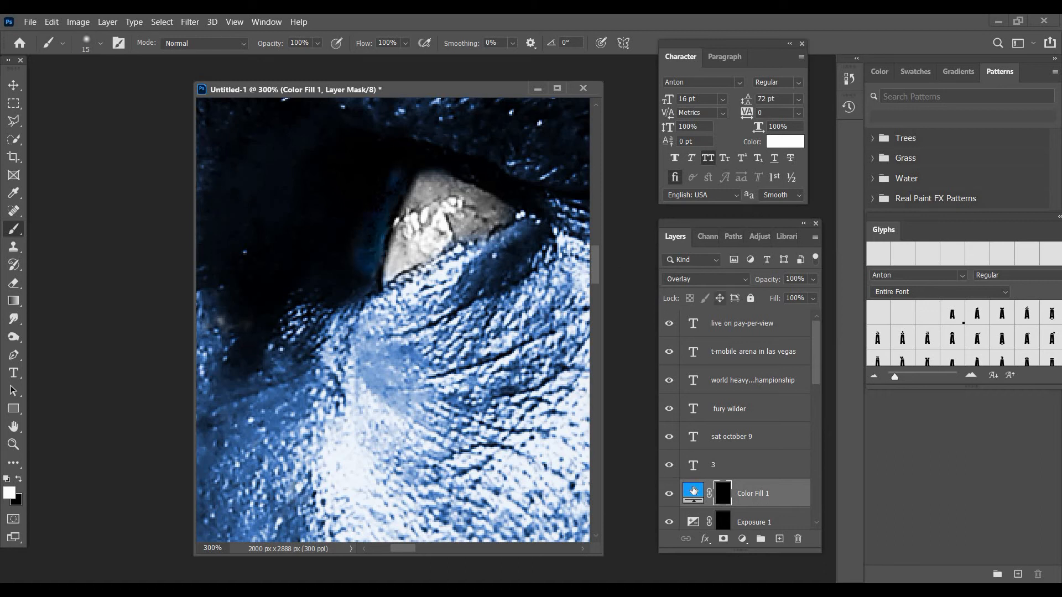
{"action": "left_click", "coordinate": [695, 280]}
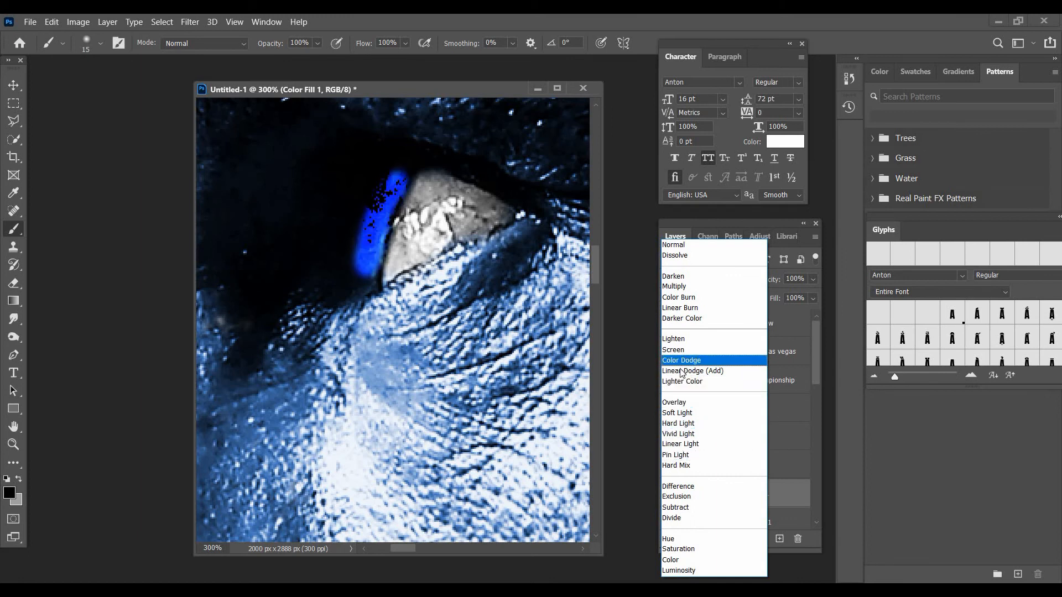
{"action": "left_click", "coordinate": [686, 423]}
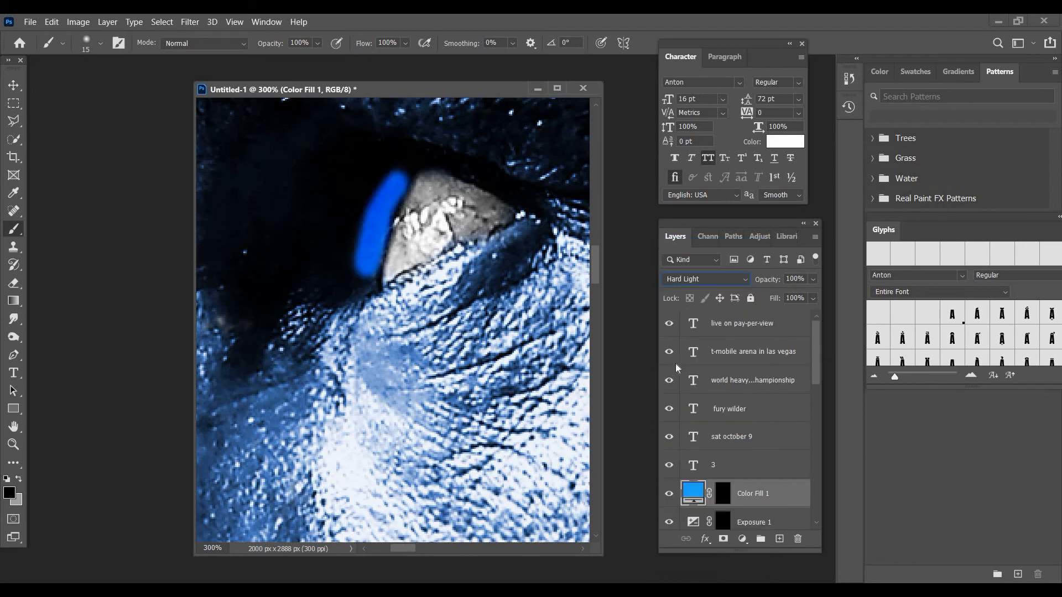
{"action": "left_click", "coordinate": [705, 279]}
{"action": "left_click", "coordinate": [687, 413]}
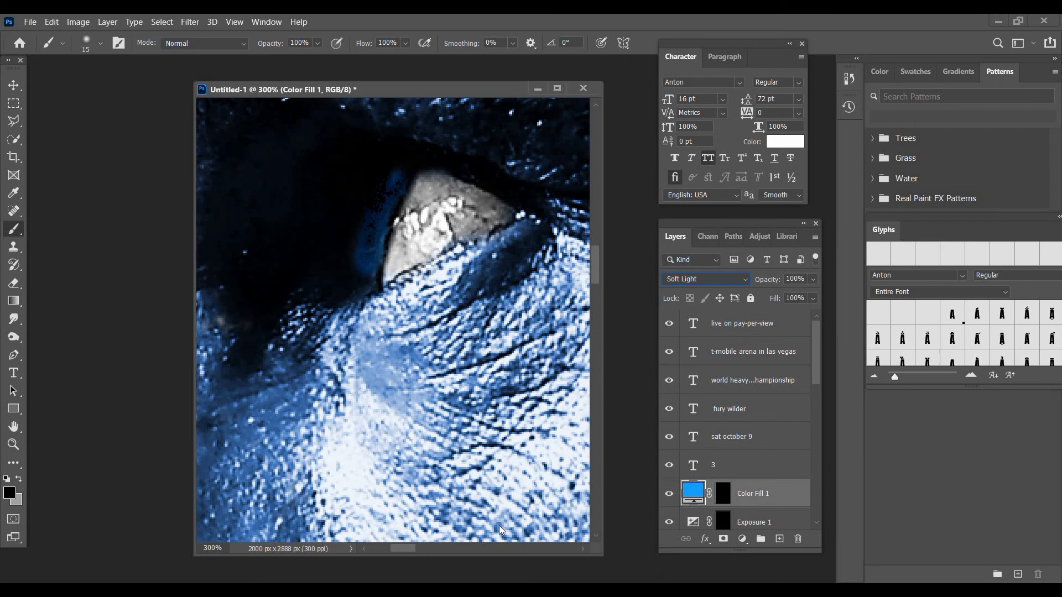
Tint the right-facing man's iris blue by painting white on the fill layer's mask.
{"action": "scroll", "coordinate": [536, 516], "scroll_direction": "right", "scroll_amount": 10}
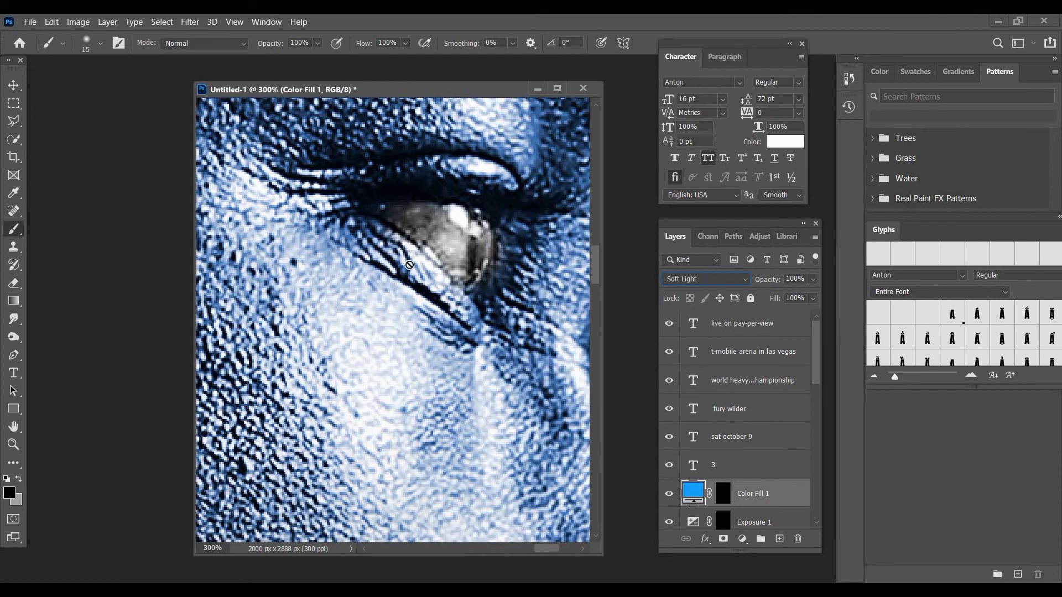
{"action": "mouse_move", "coordinate": [483, 244]}
{"action": "left_mouse_down"}
{"action": "mouse_move", "coordinate": [484, 235]}
{"action": "mouse_move", "coordinate": [477, 271]}
{"action": "left_mouse_up"}
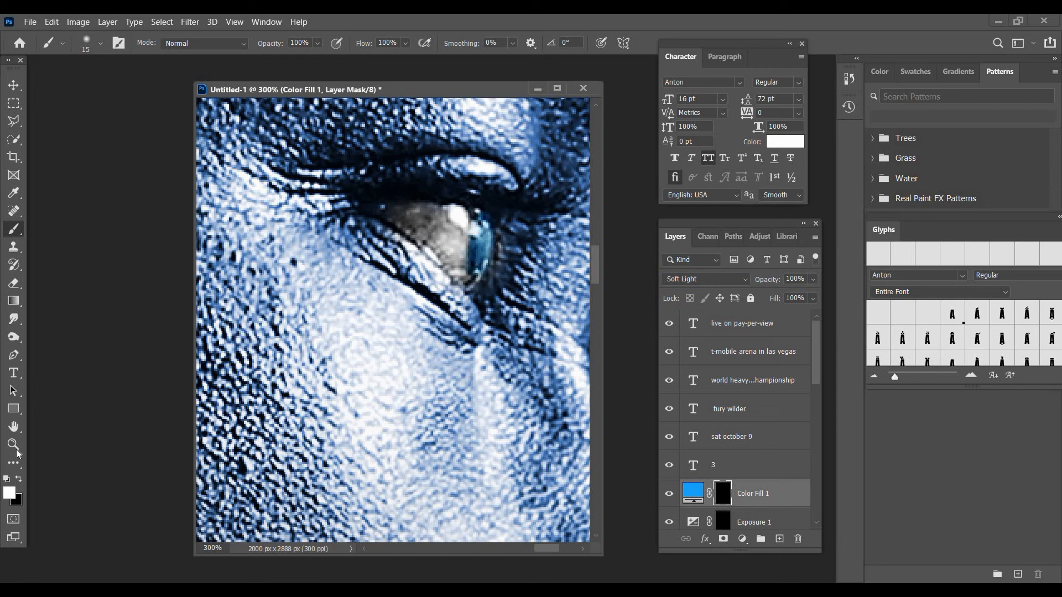
{"action": "key", "text": "z"}
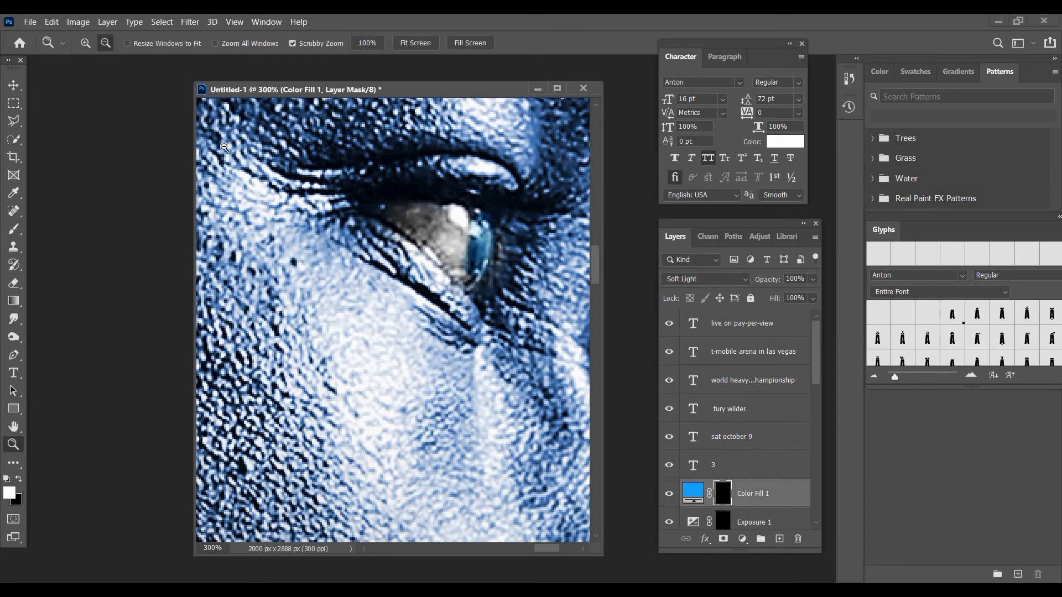
{"action": "left_click", "coordinate": [224, 148], "text": "alt"}
{"action": "left_click", "coordinate": [224, 148], "text": "alt"}
{"action": "left_click", "coordinate": [224, 148], "text": "alt"}
{"action": "left_click", "coordinate": [224, 147], "text": "alt"}
{"action": "left_click", "coordinate": [224, 147], "text": "alt"}
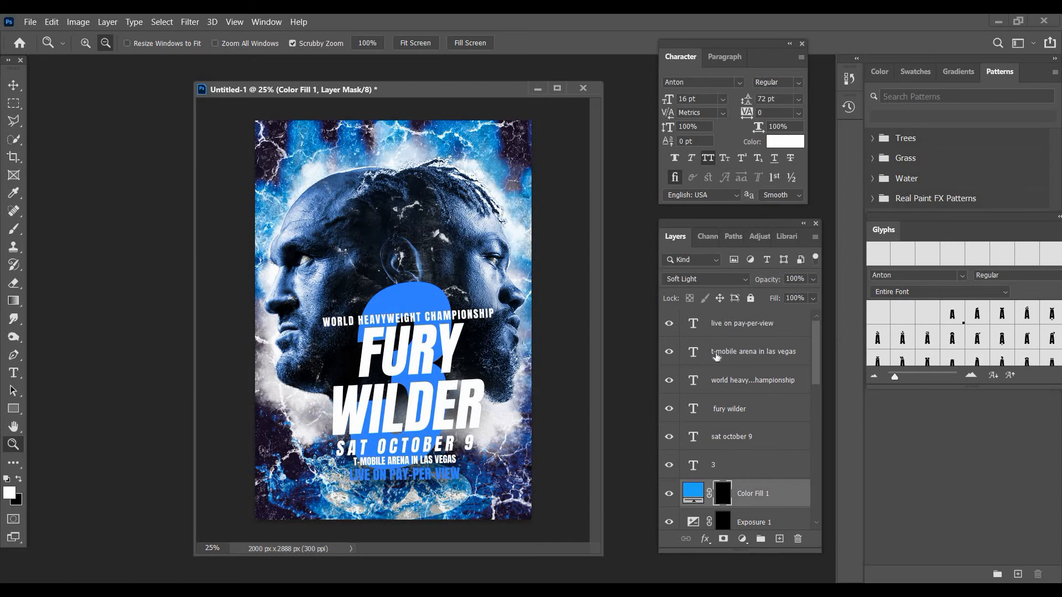
Group all six text layers, from the 3 up to the pay-per-view line, and hide the group.
{"action": "left_click", "coordinate": [701, 467]}
{"action": "left_click", "coordinate": [732, 335], "text": "shift"}
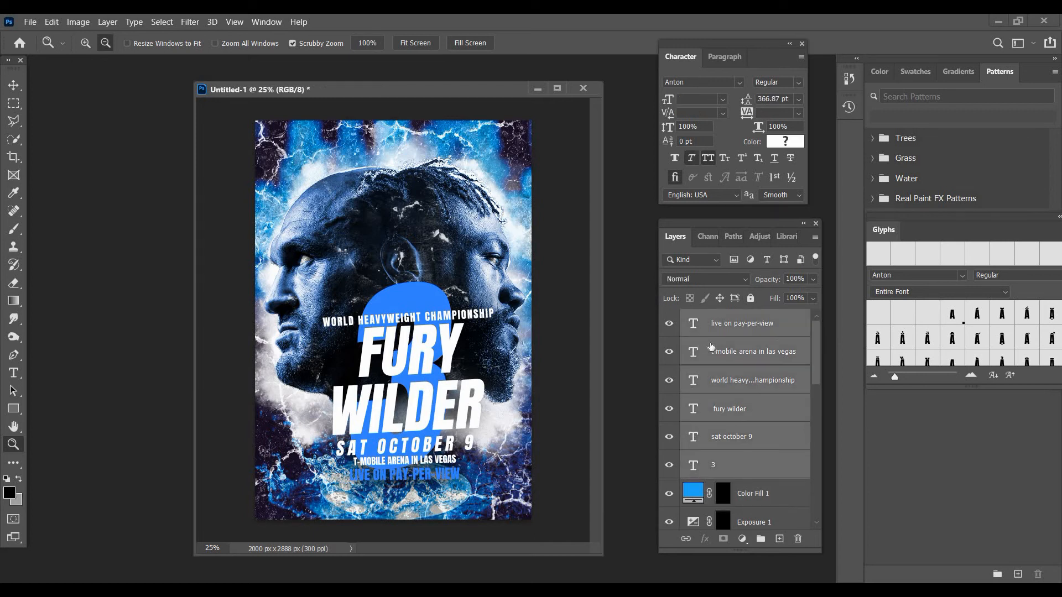
{"action": "key", "text": "ctrl+g"}
{"action": "left_click", "coordinate": [669, 317]}
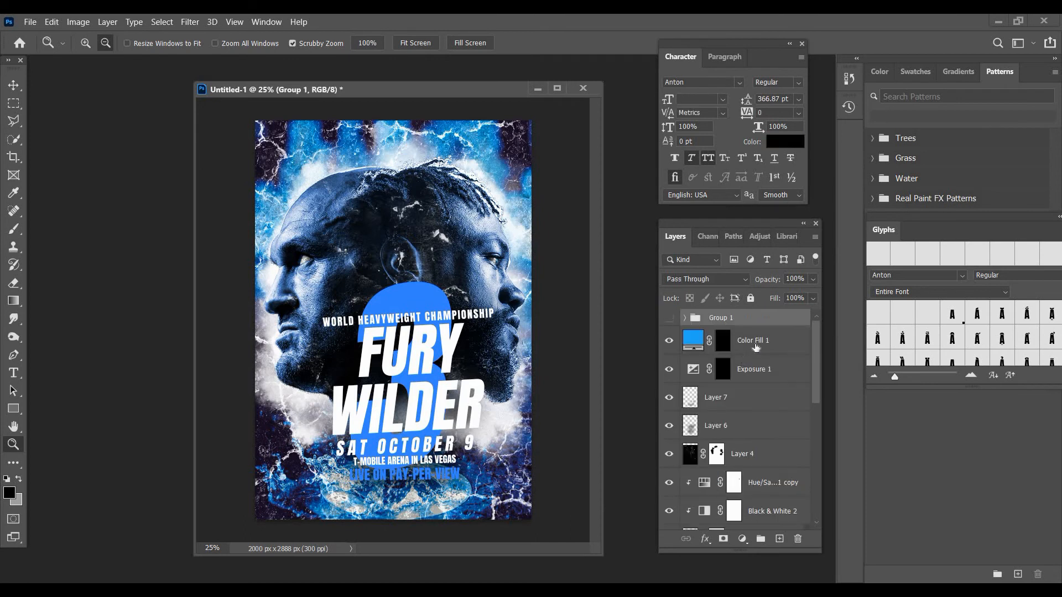
Stamp all visible layers into a new layer above Color Fill 1 and convert it to a smart object.
{"action": "left_click", "coordinate": [755, 343]}
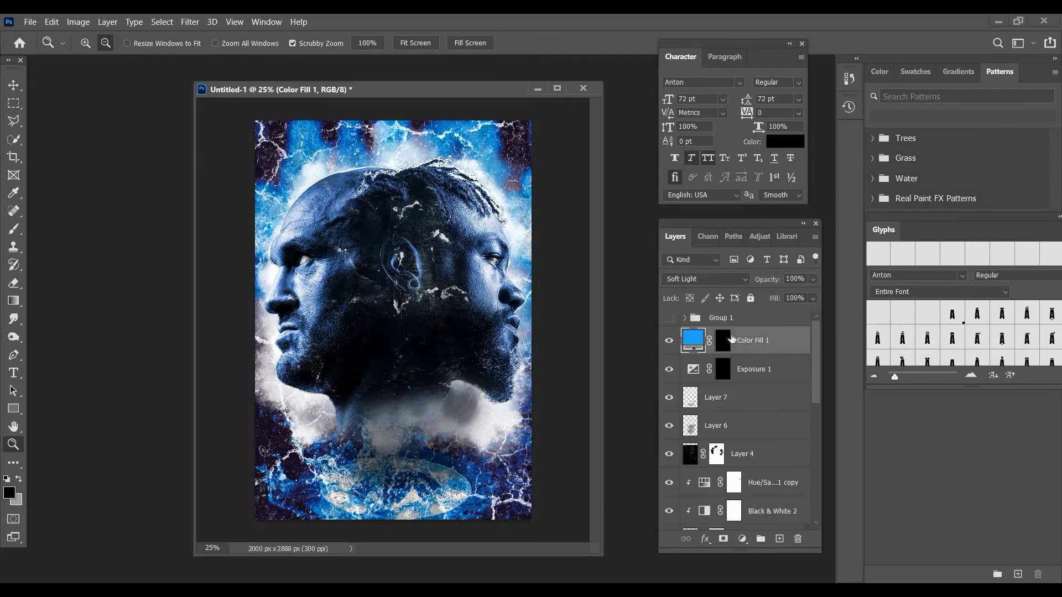
{"action": "key", "text": "ctrl+shift+alt+e"}
{"action": "right_click", "coordinate": [729, 340]}
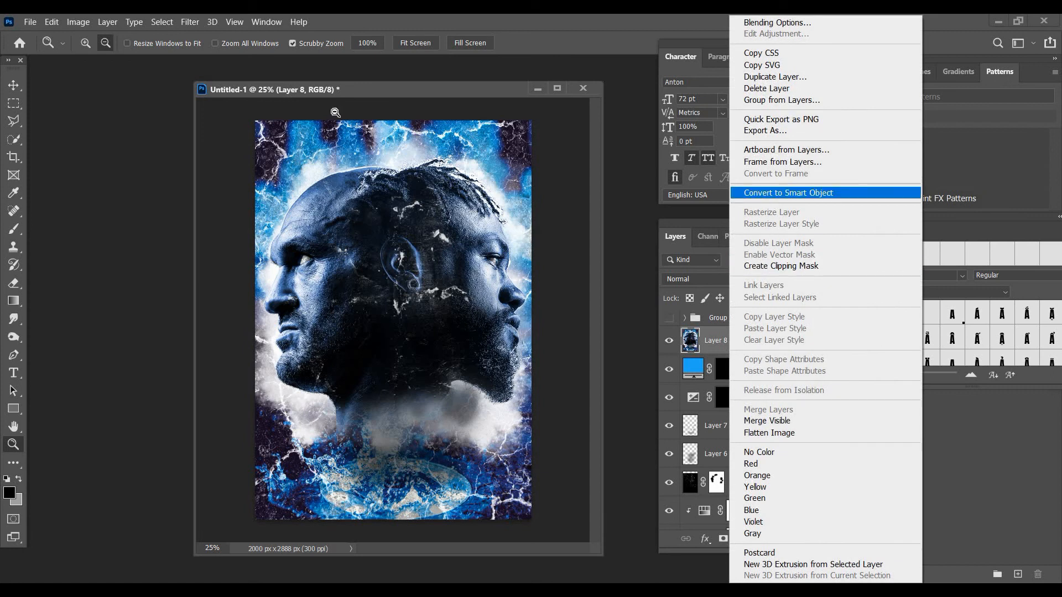
{"action": "left_click", "coordinate": [772, 195]}
Open the Camera Raw Filter on the stamped layer and choose the Modern 06 profile.
{"action": "key", "text": "alt+t"}
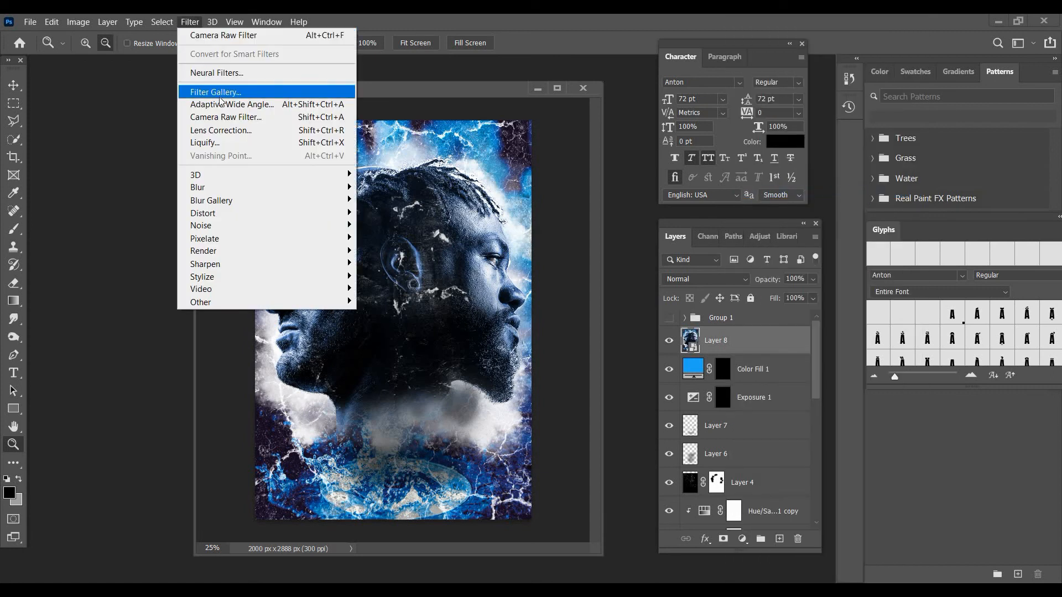
{"action": "left_click", "coordinate": [222, 117]}
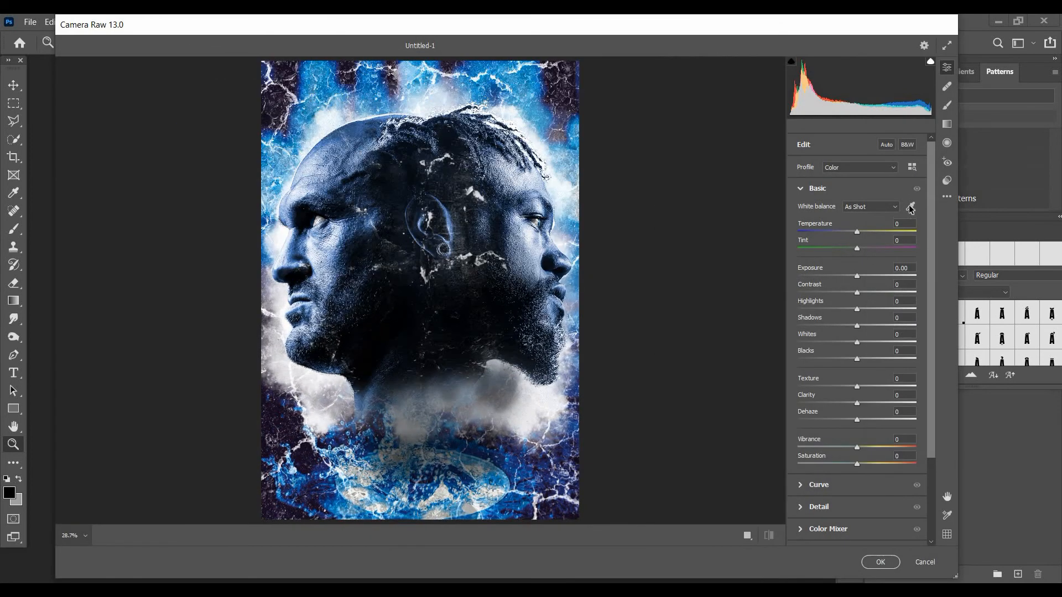
{"action": "left_click", "coordinate": [912, 167]}
{"action": "left_click", "coordinate": [795, 346]}
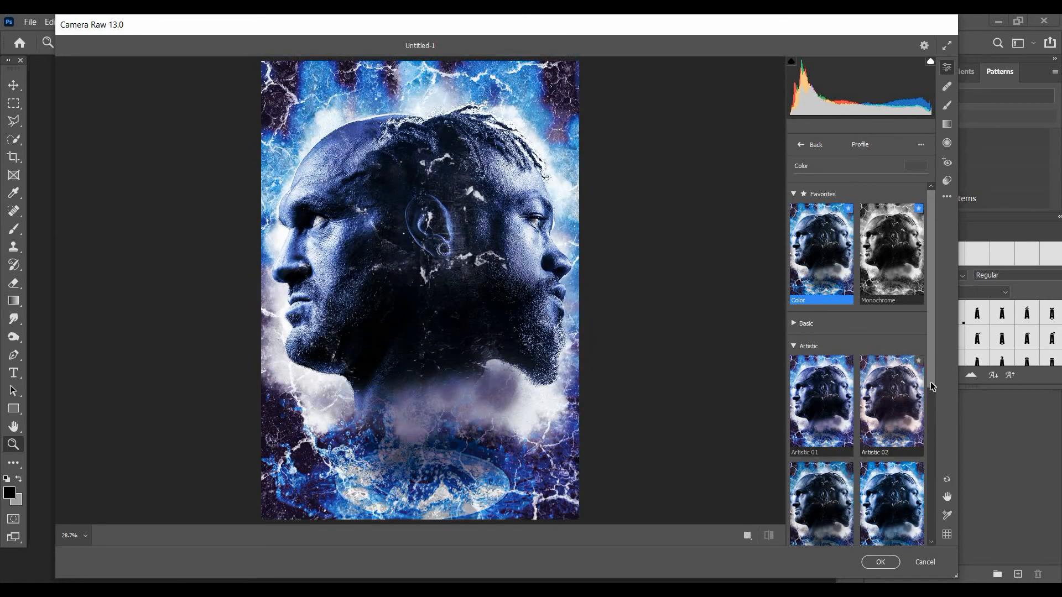
{"action": "scroll", "coordinate": [880, 389], "scroll_direction": "down", "scroll_amount": 3}
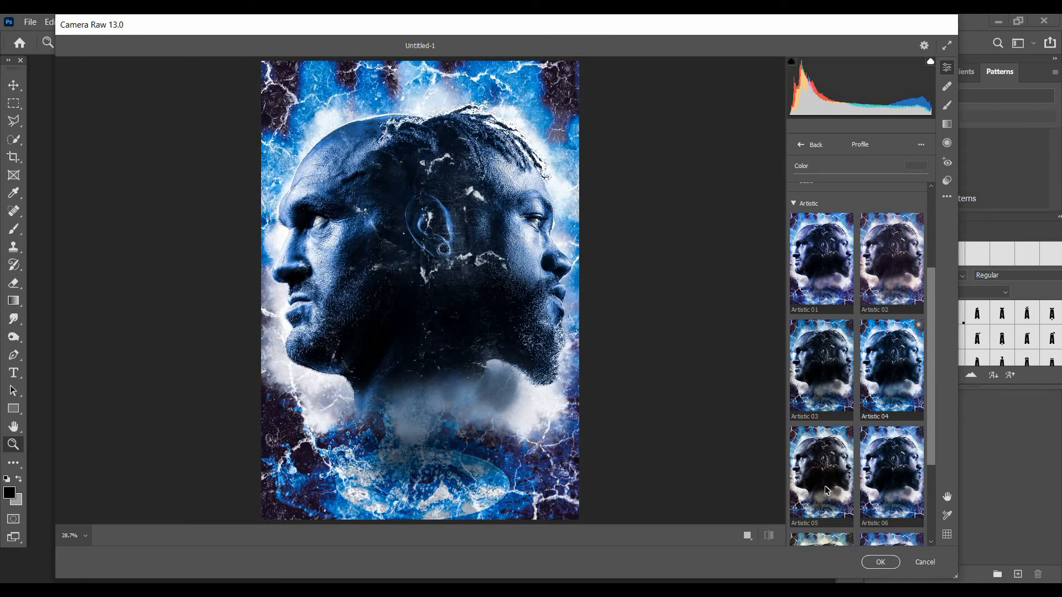
{"action": "scroll", "coordinate": [895, 500], "scroll_direction": "down", "scroll_amount": 3}
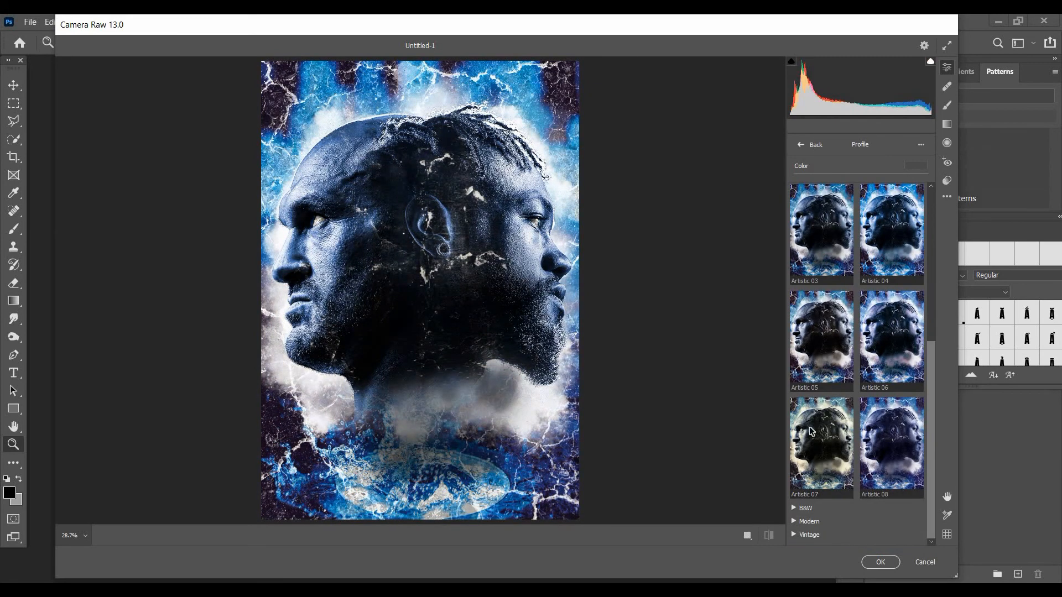
{"action": "left_click", "coordinate": [809, 521]}
{"action": "scroll", "coordinate": [809, 522], "scroll_direction": "down", "scroll_amount": 3}
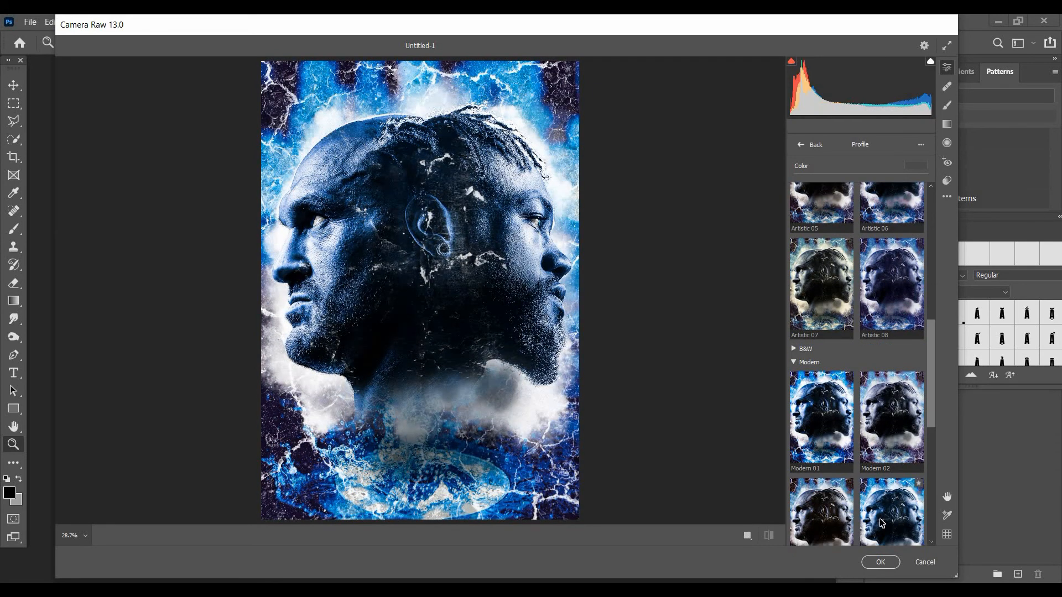
{"action": "scroll", "coordinate": [882, 523], "scroll_direction": "down", "scroll_amount": 2}
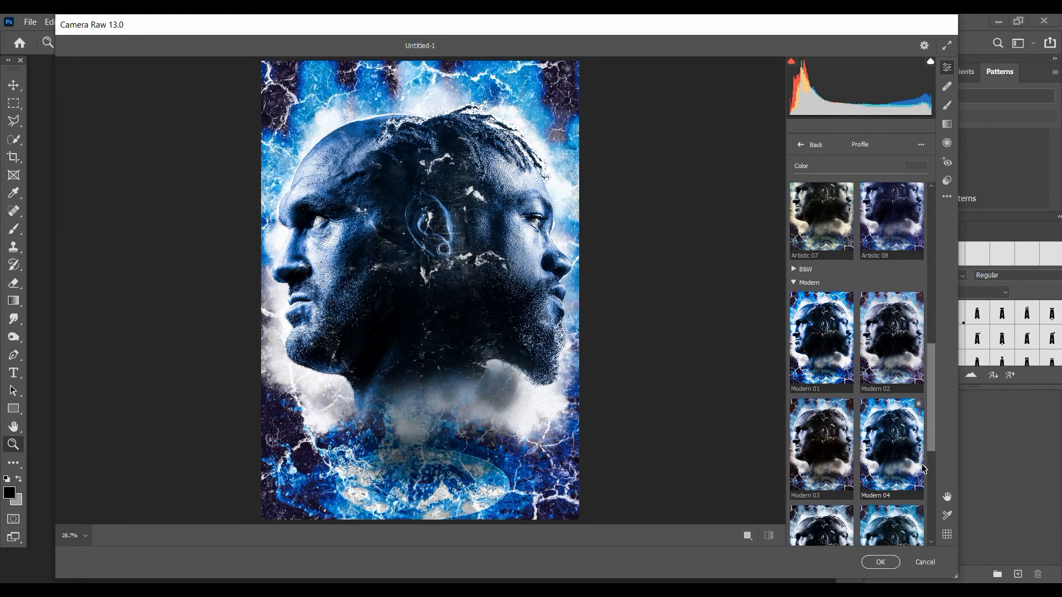
{"action": "scroll", "coordinate": [908, 511], "scroll_direction": "down", "scroll_amount": 1}
{"action": "left_click", "coordinate": [907, 511]}
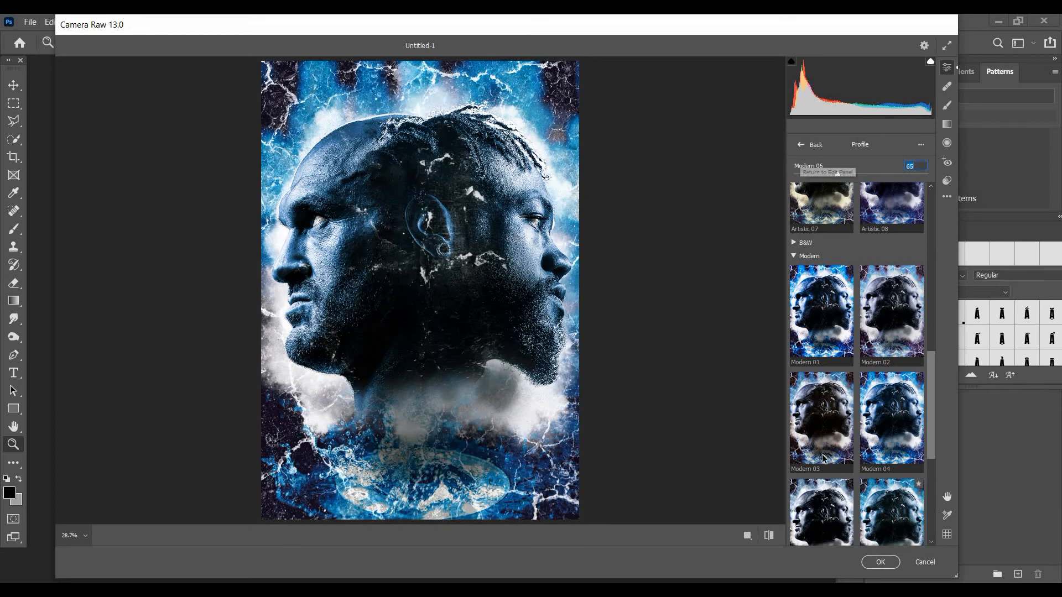
{"action": "left_click", "coordinate": [808, 146]}
Set Contrast to +9, Texture to +7, Clarity to +18 and Vibrance to +9 in the Basic adjustments.
{"action": "left_click_drag", "start_coordinate": [857, 256], "coordinate": [855, 257]}
{"action": "left_click_drag", "start_coordinate": [857, 317], "coordinate": [862, 317]}
{"action": "mouse_move", "coordinate": [857, 428]}
{"action": "left_mouse_down"}
{"action": "mouse_move", "coordinate": [867, 428]}
{"action": "mouse_move", "coordinate": [860, 411]}
{"action": "left_mouse_up"}
{"action": "left_click_drag", "start_coordinate": [856, 471], "coordinate": [862, 471]}
{"action": "scroll", "coordinate": [845, 466], "scroll_direction": "down", "scroll_amount": 2}
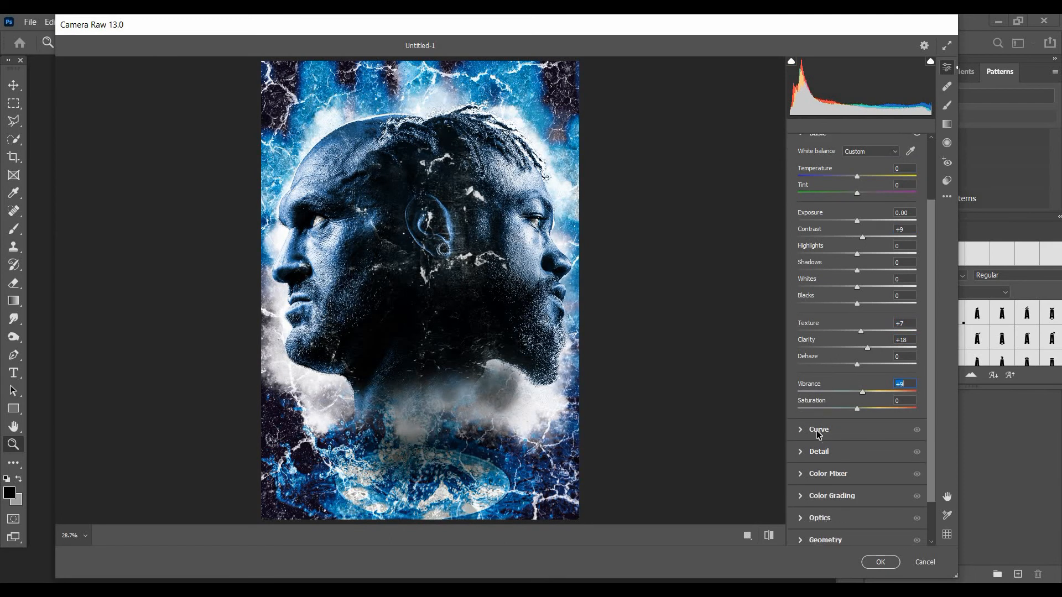
Color-grade the shadows to hue 215, saturation 36 and the highlights to hue 225, saturation 25, shift the midtones toward blue and apply the filter.
{"action": "left_click", "coordinate": [802, 424]}
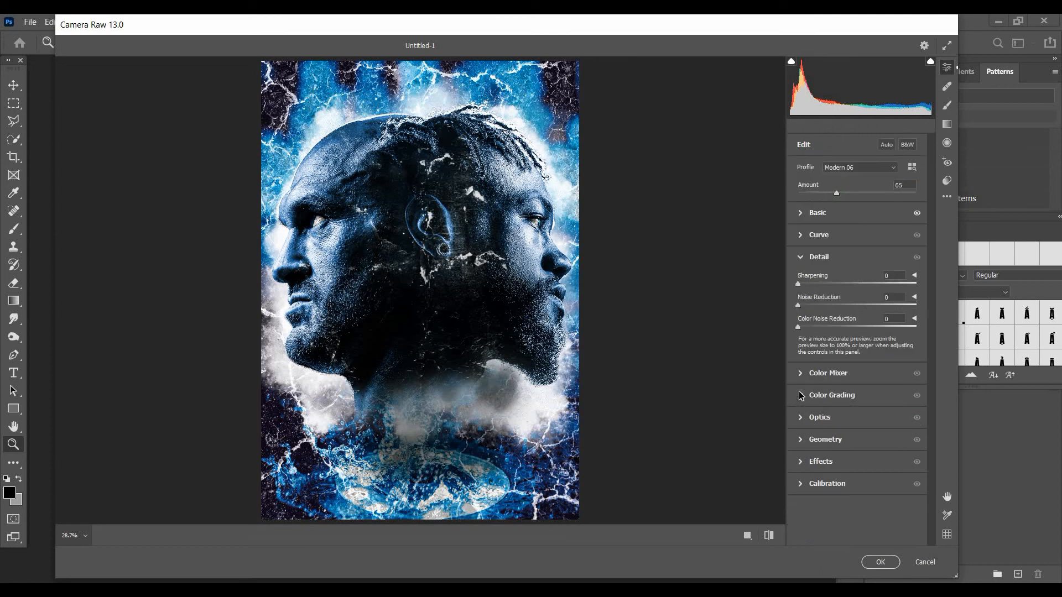
{"action": "left_click", "coordinate": [803, 378]}
{"action": "left_click", "coordinate": [800, 479]}
{"action": "left_click_drag", "start_coordinate": [821, 381], "coordinate": [814, 385]}
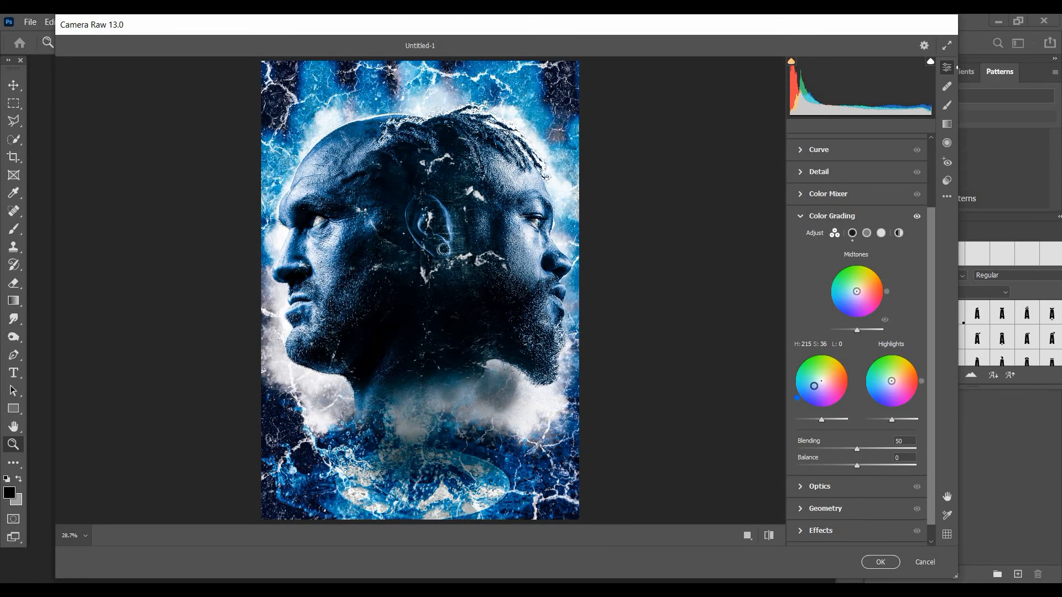
{"action": "left_click_drag", "start_coordinate": [856, 291], "coordinate": [847, 295]}
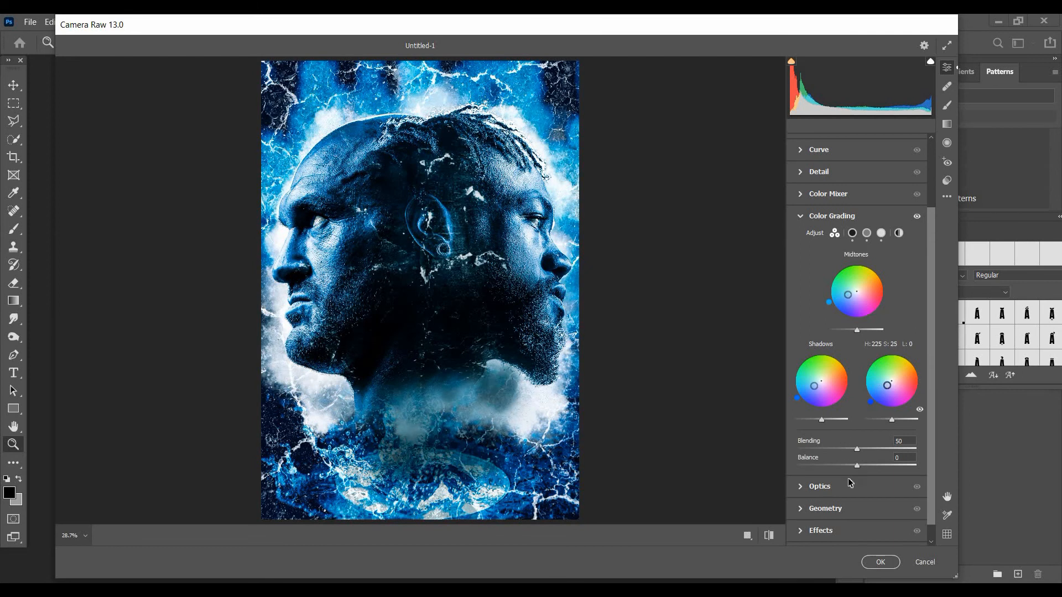
{"action": "left_click", "coordinate": [880, 563]}
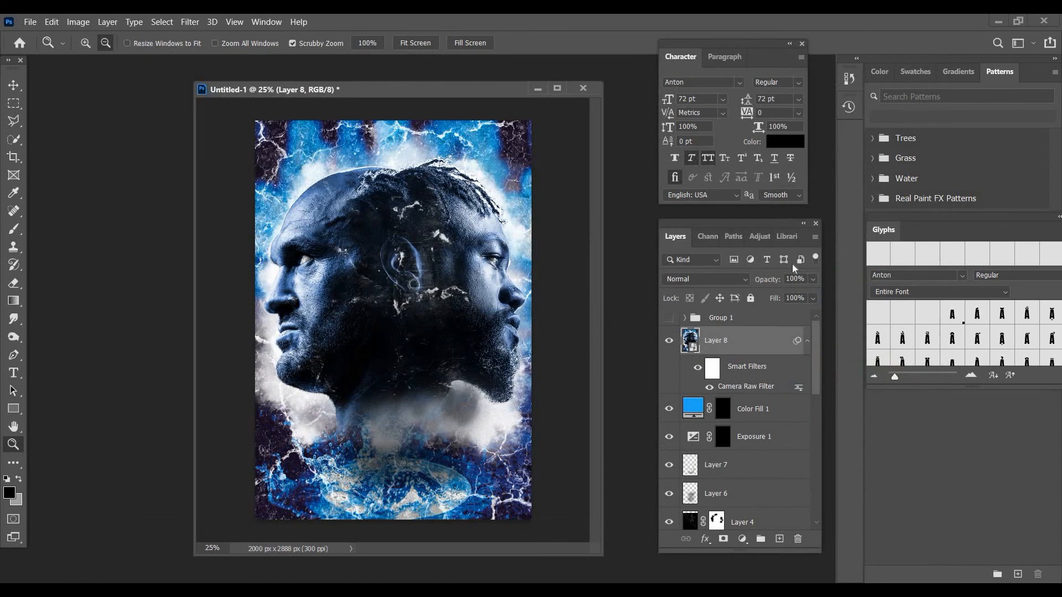
Reduce Layer 8's opacity to 30%, showing the text group to judge the effect.
{"action": "left_click", "coordinate": [811, 280]}
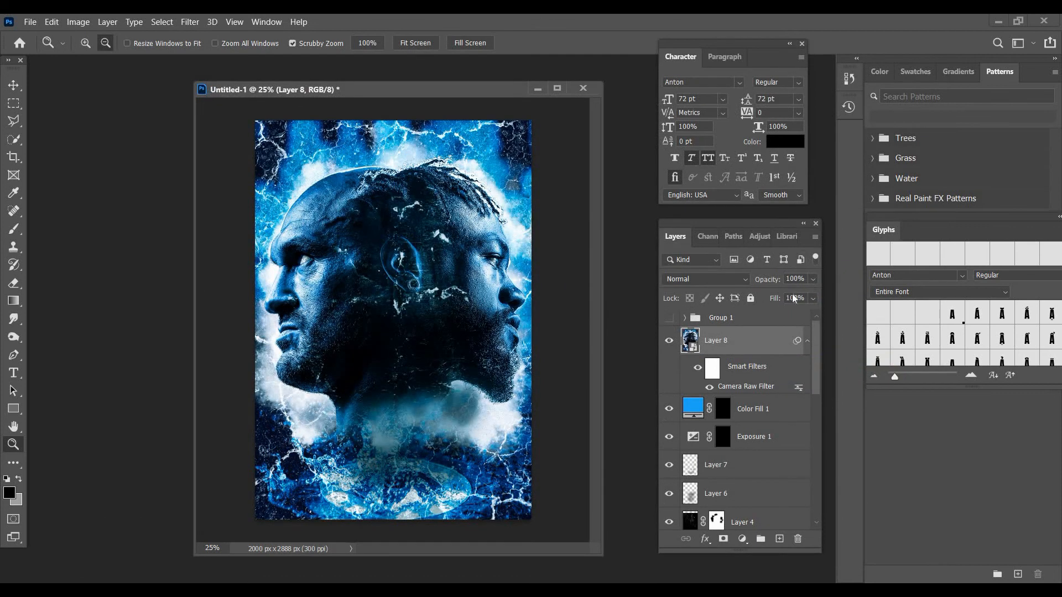
{"action": "left_click", "coordinate": [786, 294]}
{"action": "left_click", "coordinate": [745, 339]}
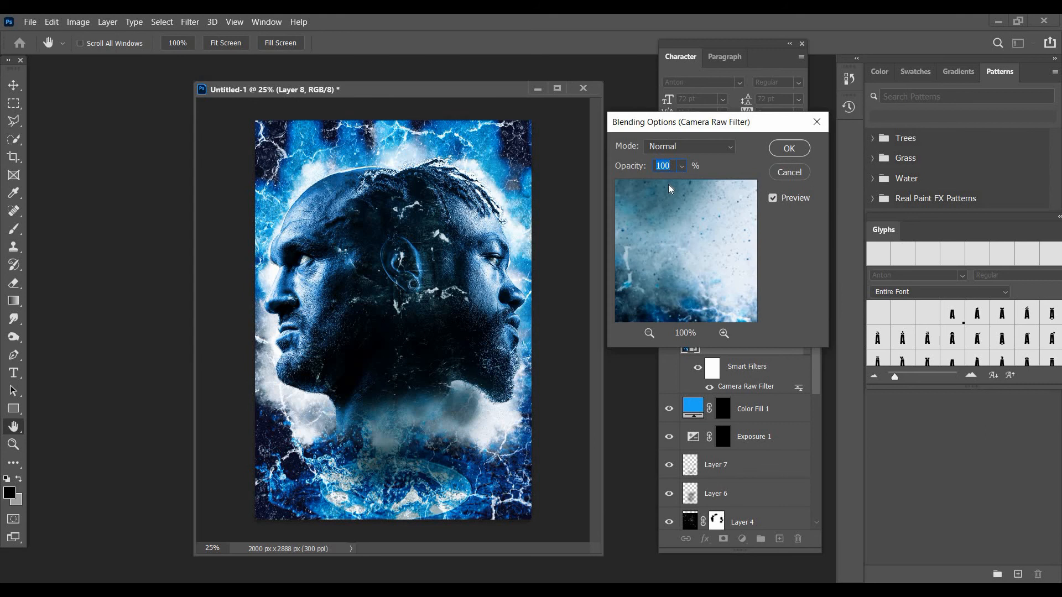
{"action": "left_click_drag", "start_coordinate": [668, 184], "coordinate": [668, 184]}
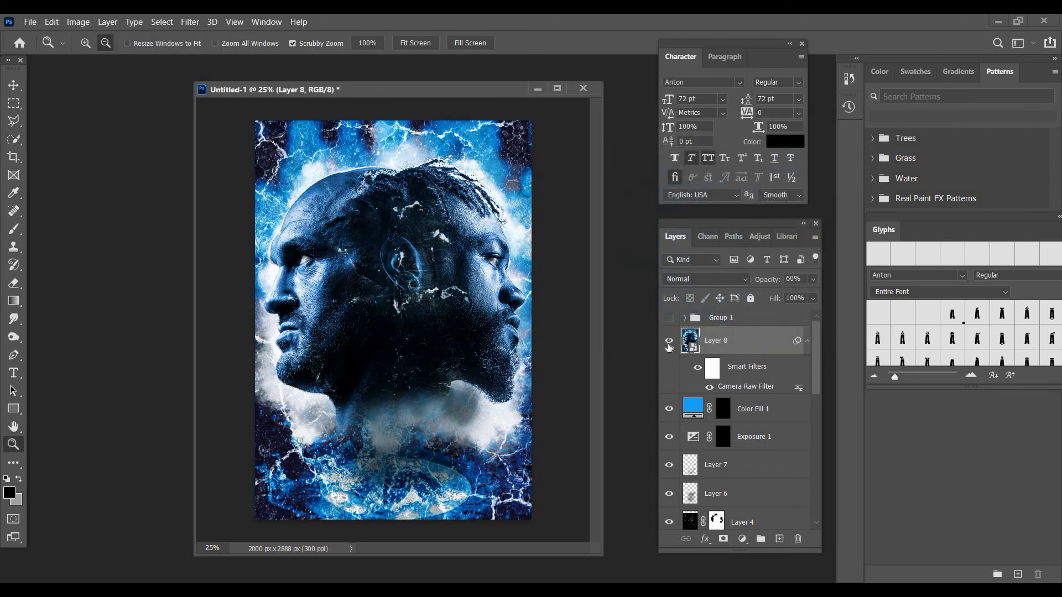
{"action": "left_click", "coordinate": [811, 279]}
{"action": "left_click", "coordinate": [767, 294]}
{"action": "left_click", "coordinate": [669, 318]}
{"action": "left_click_drag", "start_coordinate": [412, 90], "coordinate": [120, 73]}
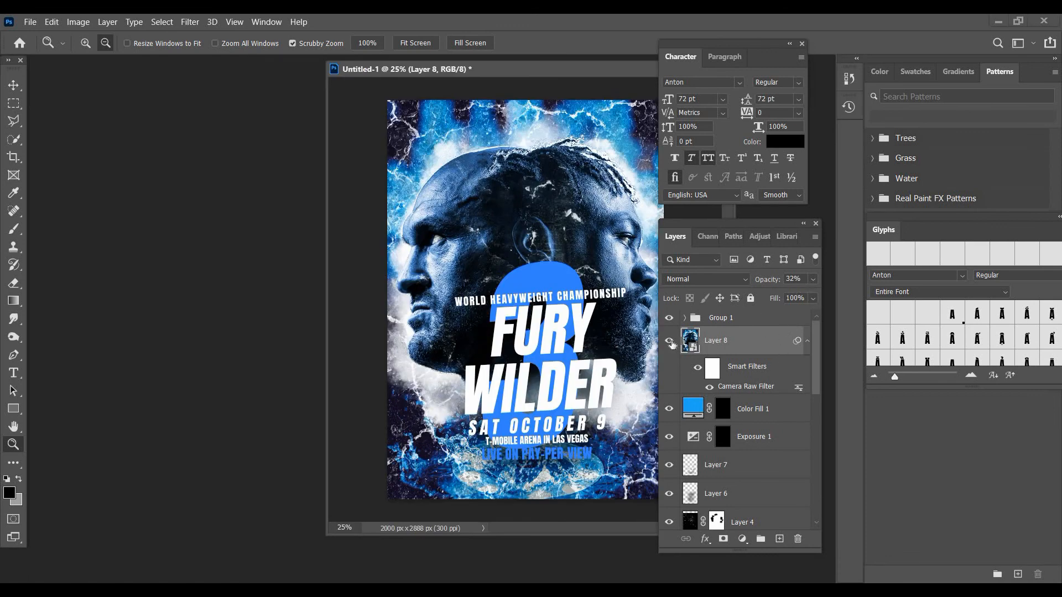
{"action": "left_click", "coordinate": [812, 279]}
Hide the text group and stamp all visible layers into a new layer above Layer 8.
{"action": "left_click", "coordinate": [668, 317]}
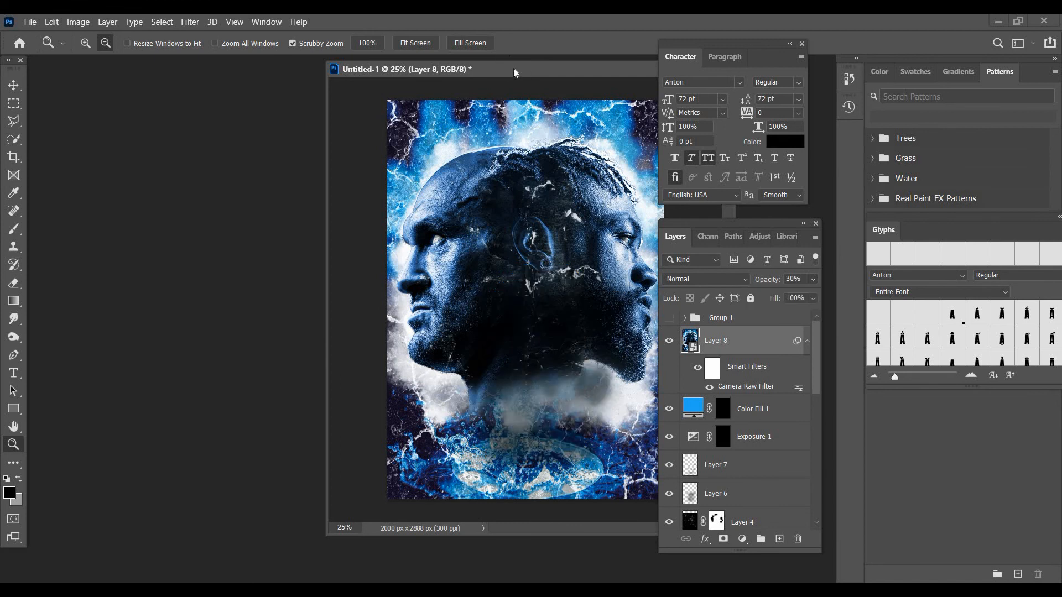
{"action": "left_click_drag", "start_coordinate": [463, 82], "coordinate": [400, 92]}
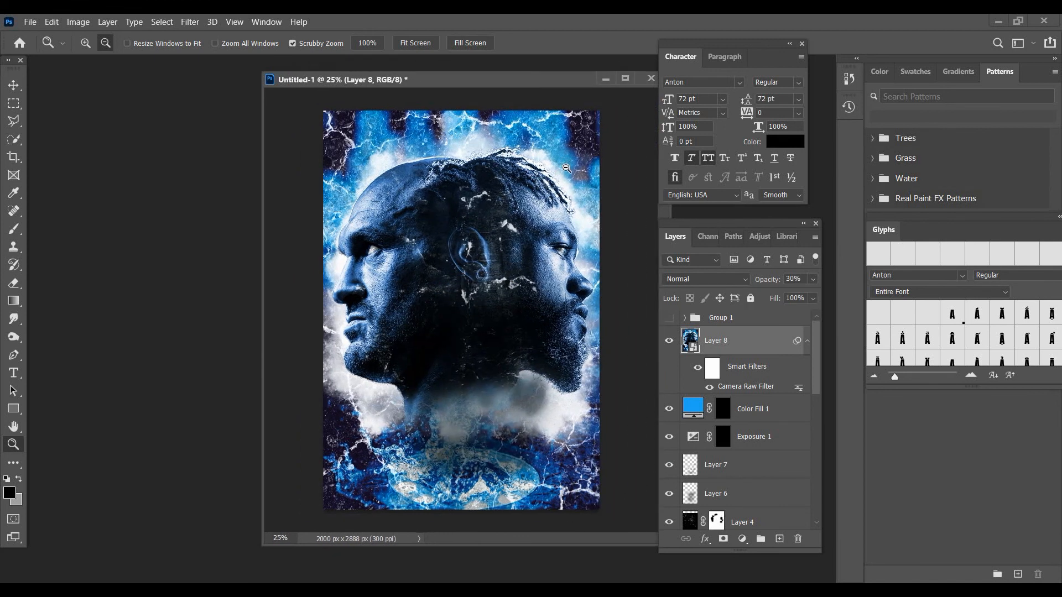
{"action": "key", "text": "ctrl+shift+alt+e"}
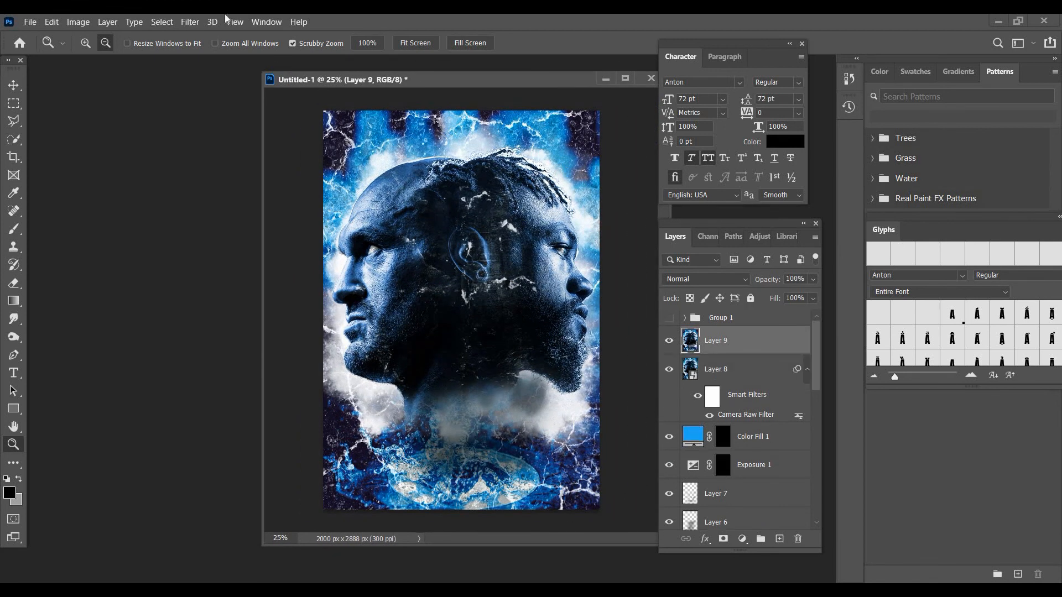
Apply the Sharpen More filter to the new stamped layer and set its opacity to 64%.
{"action": "left_click", "coordinate": [190, 22]}
{"action": "mouse_move", "coordinate": [221, 264]}
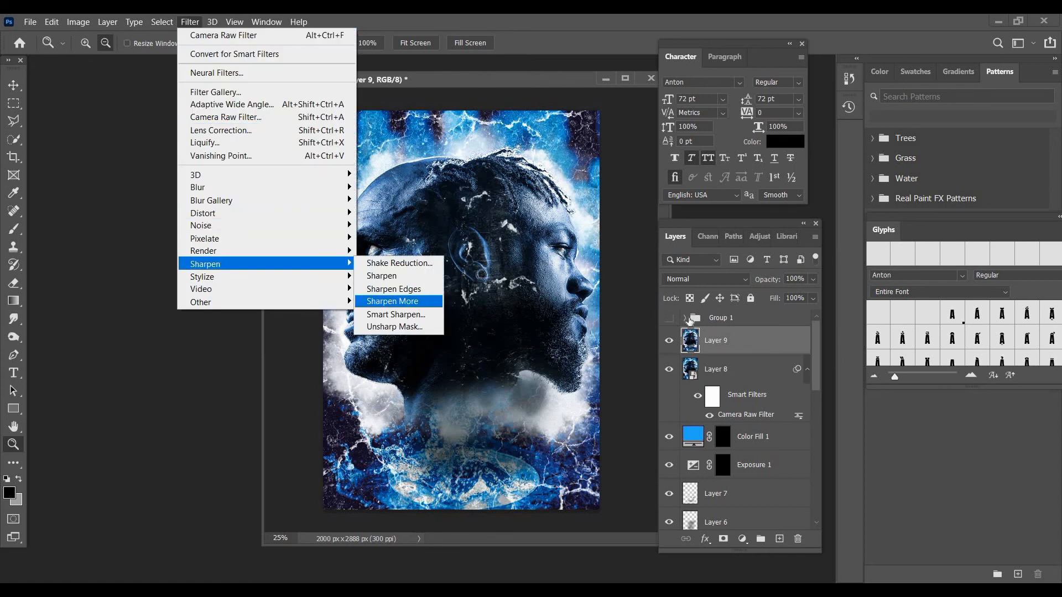
{"action": "left_click", "coordinate": [393, 302]}
{"action": "left_click", "coordinate": [811, 298]}
{"action": "left_click", "coordinate": [777, 293]}
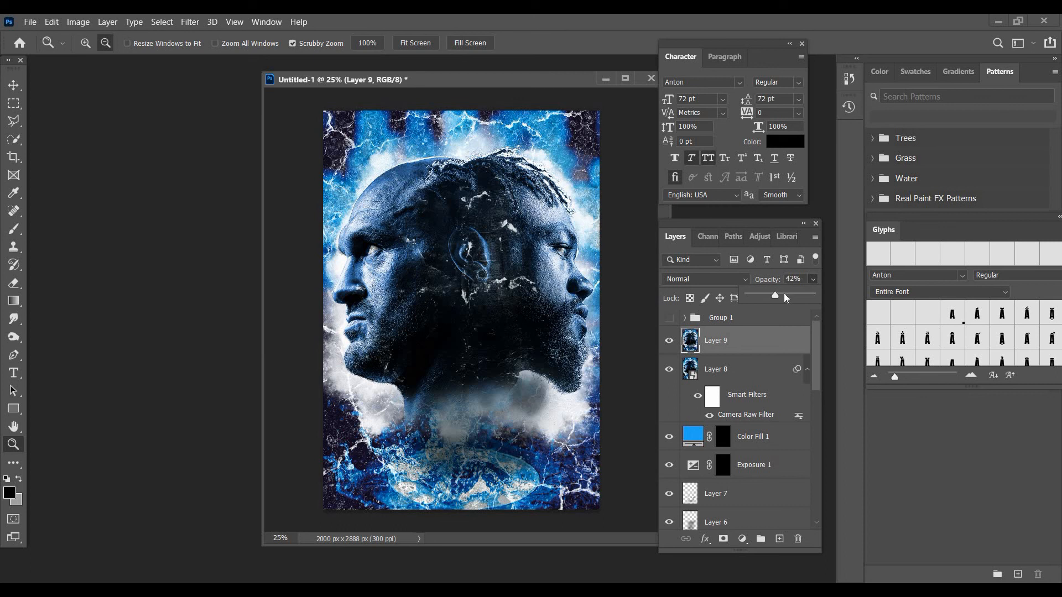
{"action": "left_click_drag", "start_coordinate": [791, 294], "coordinate": [791, 294]}
Show the text group again and enlarge the document window to review the whole poster.
{"action": "left_click", "coordinate": [669, 319]}
{"action": "left_click", "coordinate": [85, 45]}
{"action": "left_click", "coordinate": [517, 147]}
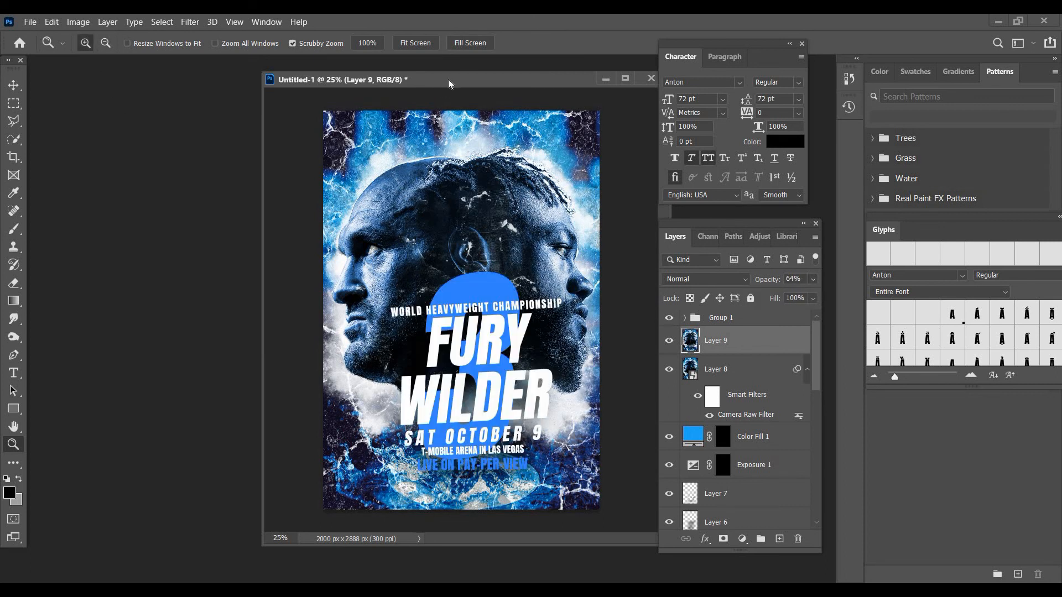
{"action": "left_click_drag", "start_coordinate": [448, 81], "coordinate": [368, 24]}
{"action": "left_click_drag", "start_coordinate": [580, 488], "coordinate": [597, 577]}
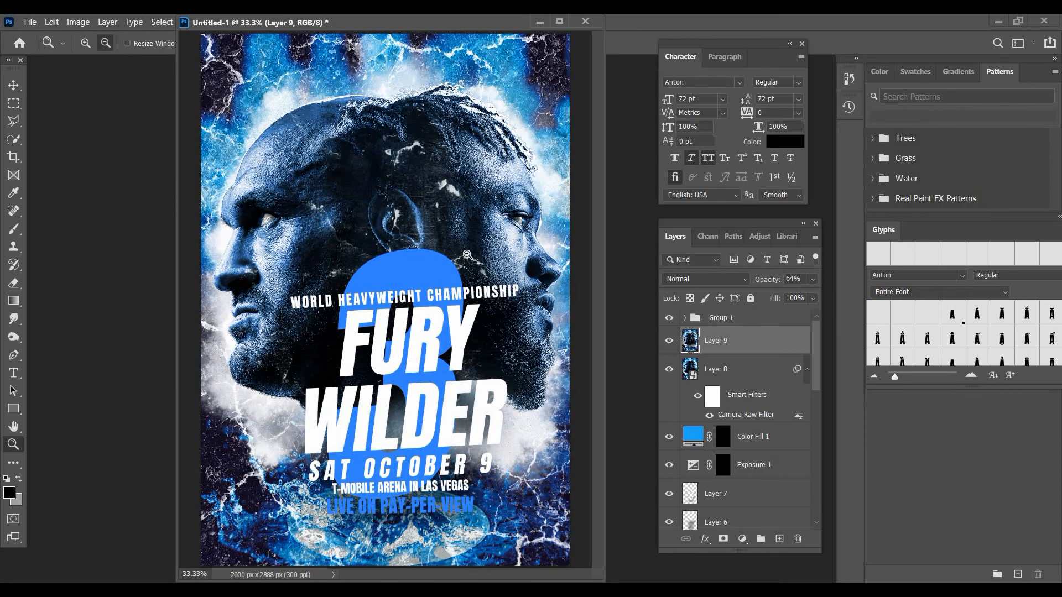
{"action": "left_click", "coordinate": [426, 224], "text": "alt"}
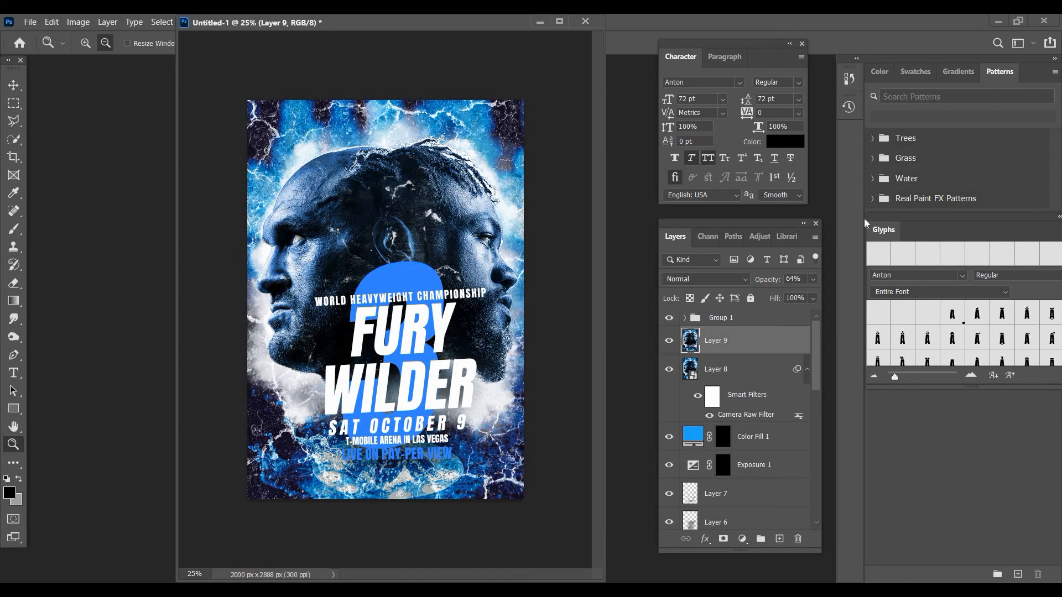